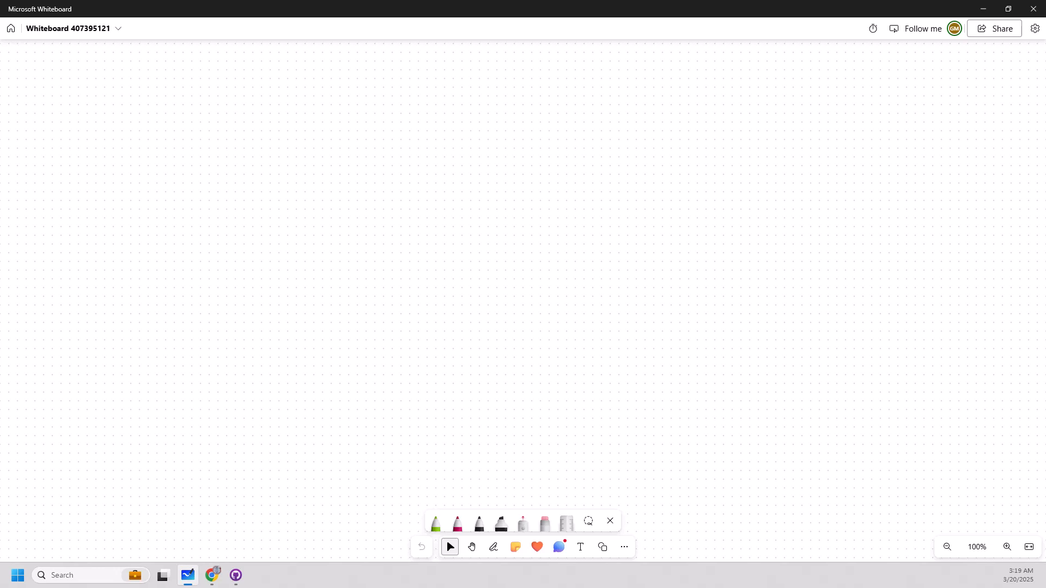
Handwrite the headings "Topic" and "Subscriber" side by side in dark red ink near the top of the canvas.
{"action": "left_click", "coordinate": [457, 522]}
{"action": "left_click_drag", "start_coordinate": [284, 115], "coordinate": [283, 133]}
{"action": "mouse_move", "coordinate": [271, 116]}
{"action": "left_mouse_down"}
{"action": "mouse_move", "coordinate": [298, 115]}
{"action": "mouse_move", "coordinate": [298, 126]}
{"action": "left_mouse_up"}
{"action": "left_click_drag", "start_coordinate": [305, 127], "coordinate": [306, 132]}
{"action": "left_click_drag", "start_coordinate": [315, 126], "coordinate": [316, 120]}
{"action": "left_click_drag", "start_coordinate": [327, 126], "coordinate": [330, 132]}
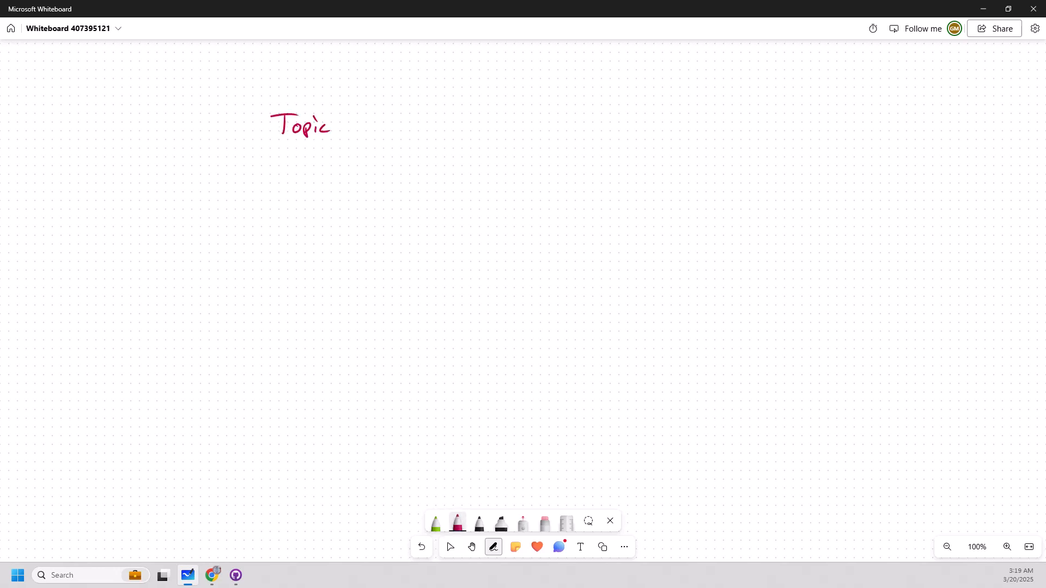
{"action": "mouse_move", "coordinate": [557, 104]}
{"action": "left_mouse_down"}
{"action": "mouse_move", "coordinate": [540, 122]}
{"action": "mouse_move", "coordinate": [563, 121]}
{"action": "left_mouse_up"}
{"action": "mouse_move", "coordinate": [566, 104]}
{"action": "left_mouse_down"}
{"action": "mouse_move", "coordinate": [566, 121]}
{"action": "mouse_move", "coordinate": [600, 120]}
{"action": "left_mouse_up"}
Draw a black box labelled "demotopic" under the Topic heading, with an incoming arrow labelled "publish messages".
{"action": "left_click_drag", "start_coordinate": [246, 177], "coordinate": [244, 205]}
{"action": "mouse_move", "coordinate": [246, 175]}
{"action": "left_mouse_down"}
{"action": "mouse_move", "coordinate": [264, 173]}
{"action": "mouse_move", "coordinate": [308, 209]}
{"action": "mouse_move", "coordinate": [244, 211]}
{"action": "mouse_move", "coordinate": [335, 191]}
{"action": "left_mouse_up"}
{"action": "left_click_drag", "start_coordinate": [137, 145], "coordinate": [229, 177]}
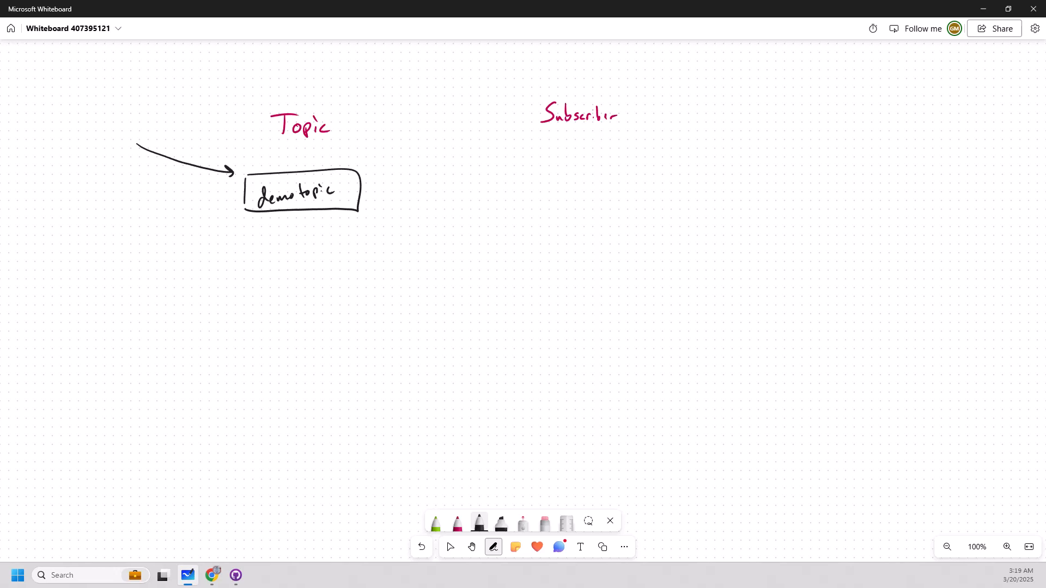
{"action": "left_click_drag", "start_coordinate": [83, 162], "coordinate": [145, 122]}
{"action": "mouse_move", "coordinate": [69, 133]}
{"action": "left_mouse_down"}
{"action": "mouse_move", "coordinate": [72, 146]}
{"action": "mouse_move", "coordinate": [96, 108]}
{"action": "mouse_move", "coordinate": [121, 103]}
{"action": "mouse_move", "coordinate": [83, 131]}
{"action": "left_mouse_up"}
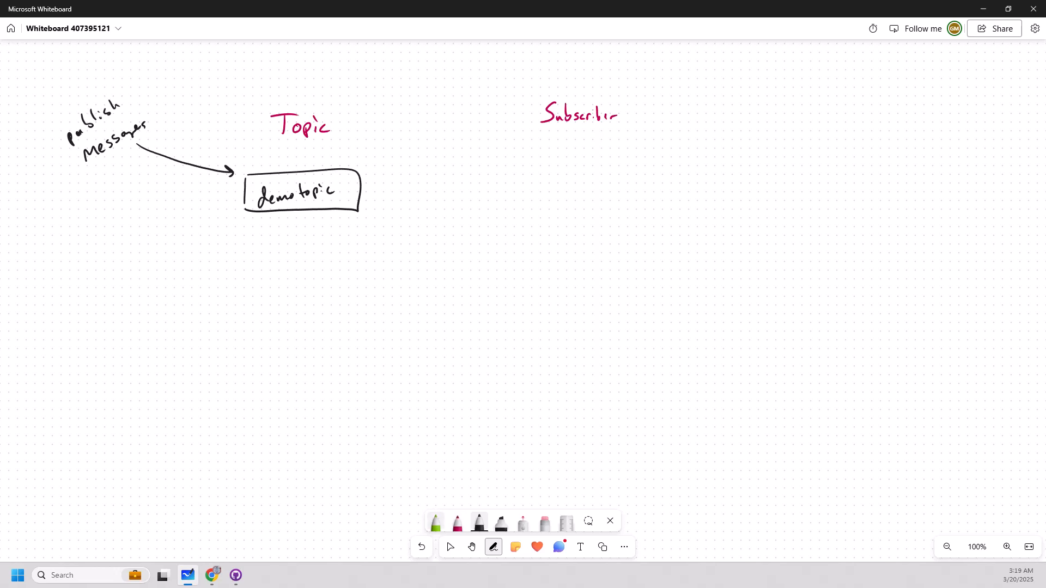
Draw three magenta boxes labelled "Sub1", "Sub2" and "Sub3" in a column under the Subscriber heading.
{"action": "left_click", "coordinate": [436, 522]}
{"action": "left_click", "coordinate": [435, 522]}
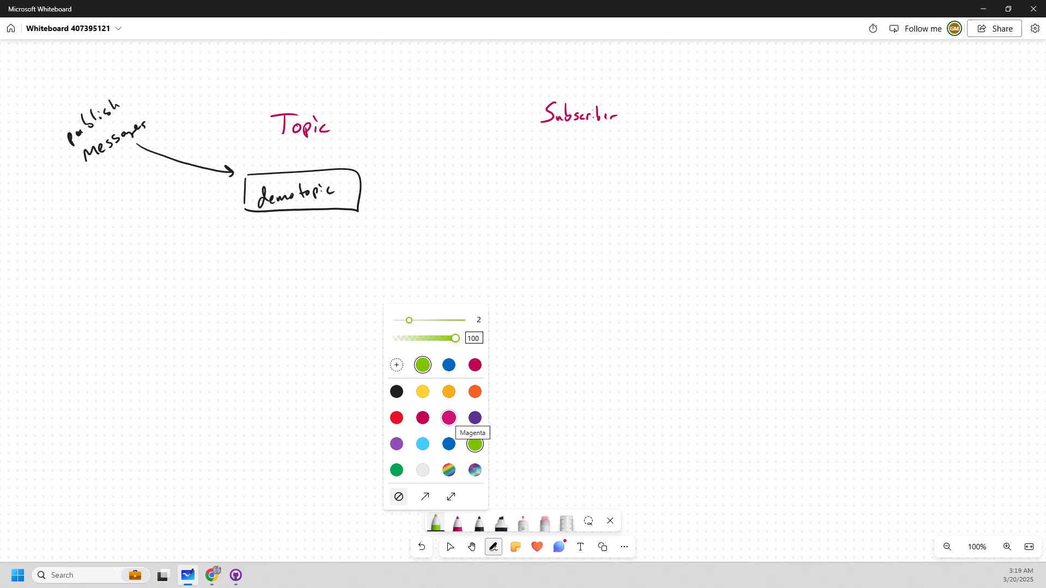
{"action": "left_click", "coordinate": [449, 418]}
{"action": "mouse_move", "coordinate": [520, 155]}
{"action": "left_mouse_down"}
{"action": "mouse_move", "coordinate": [519, 172]}
{"action": "mouse_move", "coordinate": [596, 183]}
{"action": "mouse_move", "coordinate": [516, 181]}
{"action": "left_mouse_up"}
{"action": "mouse_move", "coordinate": [526, 168]}
{"action": "left_mouse_down"}
{"action": "mouse_move", "coordinate": [532, 159]}
{"action": "mouse_move", "coordinate": [527, 173]}
{"action": "left_mouse_up"}
{"action": "left_click_drag", "start_coordinate": [537, 166], "coordinate": [556, 171]}
{"action": "left_click_drag", "start_coordinate": [523, 228], "coordinate": [524, 252]}
{"action": "mouse_move", "coordinate": [523, 227]}
{"action": "left_mouse_down"}
{"action": "mouse_move", "coordinate": [587, 222]}
{"action": "mouse_move", "coordinate": [529, 254]}
{"action": "mouse_move", "coordinate": [561, 248]}
{"action": "left_mouse_up"}
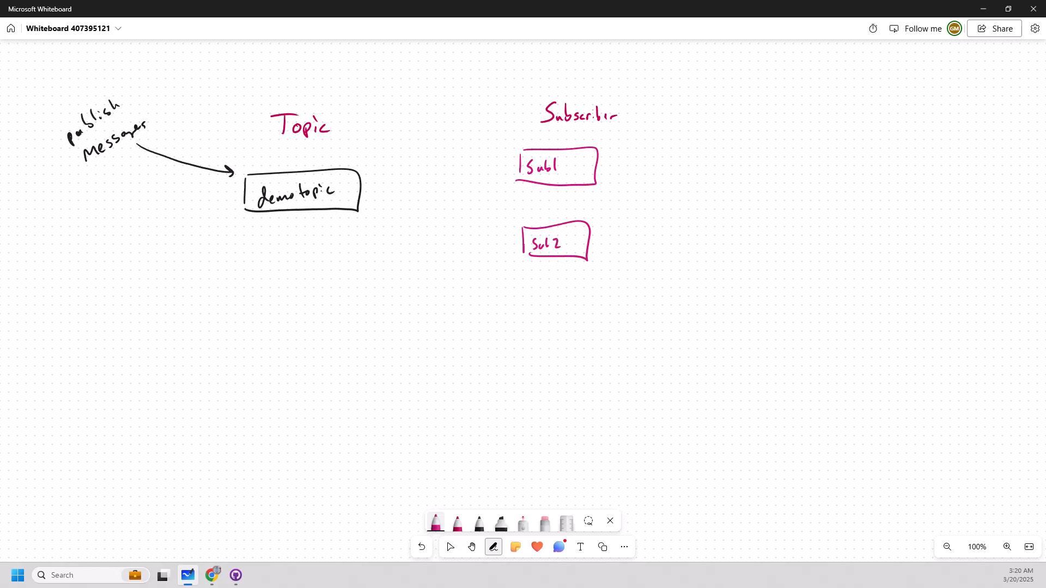
{"action": "mouse_move", "coordinate": [522, 299]}
{"action": "left_mouse_down"}
{"action": "mouse_move", "coordinate": [522, 322]}
{"action": "mouse_move", "coordinate": [576, 324]}
{"action": "mouse_move", "coordinate": [531, 326]}
{"action": "left_mouse_up"}
{"action": "left_click_drag", "start_coordinate": [544, 318], "coordinate": [546, 324]}
{"action": "mouse_move", "coordinate": [548, 311]}
{"action": "left_mouse_down"}
{"action": "mouse_move", "coordinate": [551, 324]}
{"action": "mouse_move", "coordinate": [561, 317]}
{"action": "mouse_move", "coordinate": [558, 326]}
{"action": "left_mouse_up"}
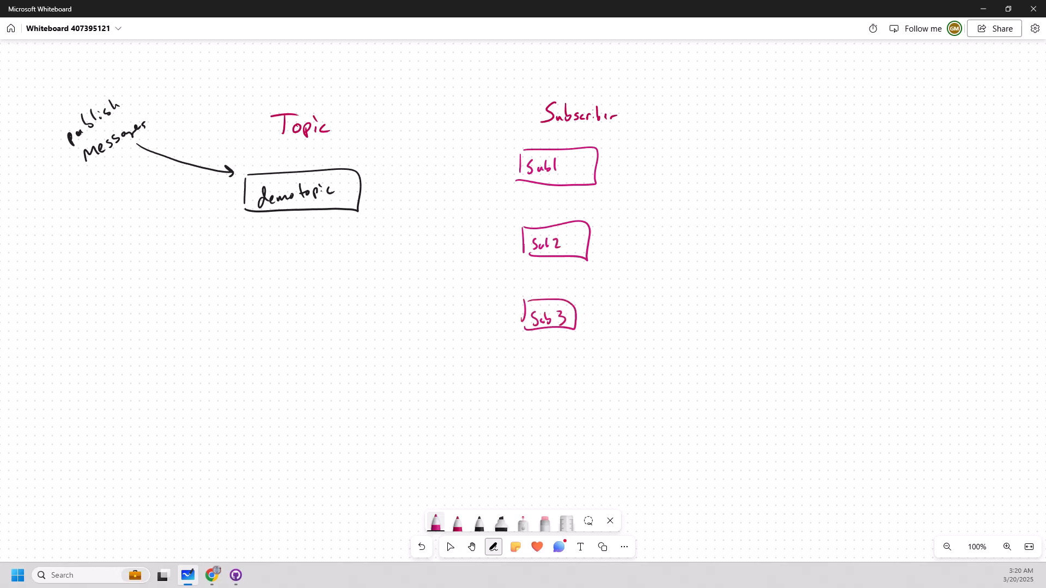
Draw magenta arrows from the demotopic box to each of the three subscriber boxes.
{"action": "mouse_move", "coordinate": [375, 181]}
{"action": "left_mouse_down"}
{"action": "mouse_move", "coordinate": [515, 159]}
{"action": "mouse_move", "coordinate": [505, 166]}
{"action": "left_mouse_up"}
{"action": "left_click_drag", "start_coordinate": [371, 205], "coordinate": [503, 231]}
{"action": "left_click_drag", "start_coordinate": [496, 225], "coordinate": [504, 238]}
{"action": "mouse_move", "coordinate": [365, 224]}
{"action": "left_mouse_down"}
{"action": "mouse_move", "coordinate": [507, 325]}
{"action": "mouse_move", "coordinate": [499, 327]}
{"action": "left_mouse_up"}
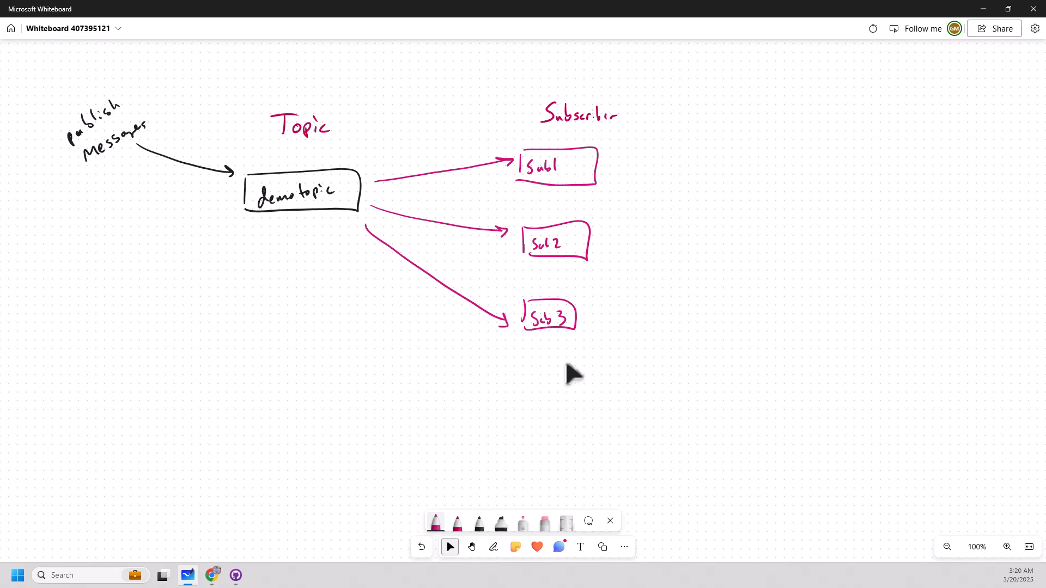
Write "App" in blue ink beyond the Subscriber column, with a small hooked arrow leading to "Loop".
{"action": "left_click", "coordinate": [493, 547]}
{"action": "left_click", "coordinate": [457, 523]}
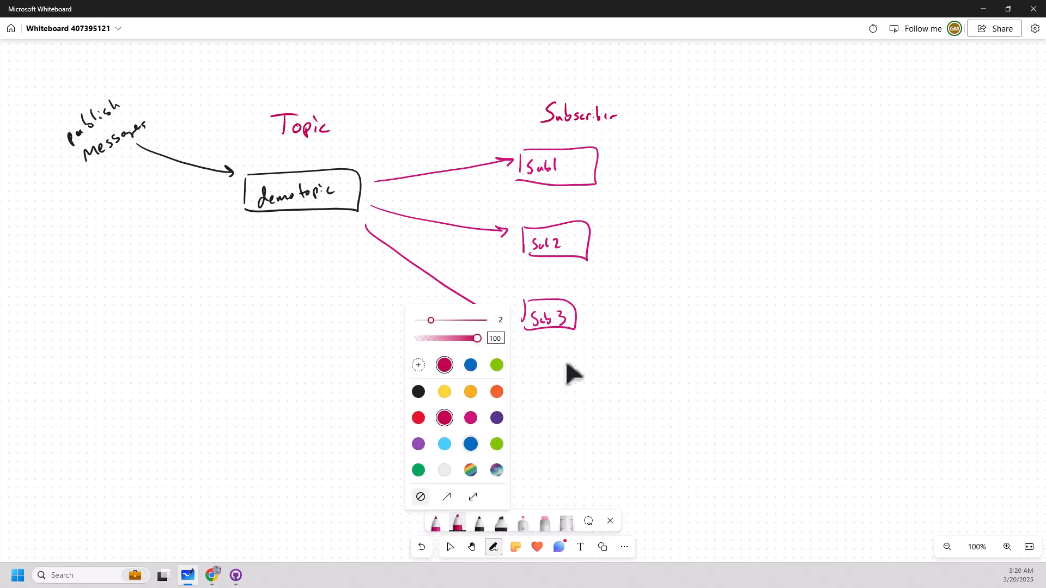
{"action": "left_click", "coordinate": [471, 444]}
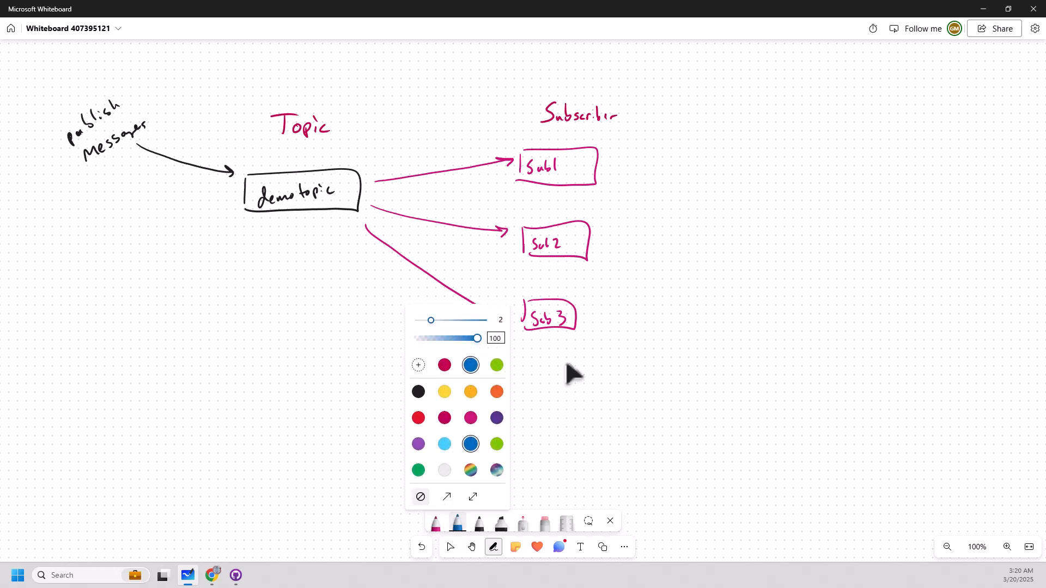
{"action": "left_click_drag", "start_coordinate": [757, 113], "coordinate": [768, 106]}
{"action": "mouse_move", "coordinate": [773, 103]}
{"action": "left_mouse_down"}
{"action": "mouse_move", "coordinate": [784, 109]}
{"action": "mouse_move", "coordinate": [768, 133]}
{"action": "mouse_move", "coordinate": [787, 131]}
{"action": "left_mouse_up"}
{"action": "left_click_drag", "start_coordinate": [782, 127], "coordinate": [817, 139]}
{"action": "left_click_drag", "start_coordinate": [824, 138], "coordinate": [826, 143]}
Write the first two blue list items beside App: "1. Checks sub1 for msg" and "2. processes msg".
{"action": "left_click_drag", "start_coordinate": [851, 107], "coordinate": [861, 118]}
{"action": "mouse_move", "coordinate": [877, 108]}
{"action": "left_mouse_down"}
{"action": "mouse_move", "coordinate": [879, 120]}
{"action": "mouse_move", "coordinate": [901, 117]}
{"action": "left_mouse_up"}
{"action": "mouse_move", "coordinate": [903, 104]}
{"action": "left_mouse_down"}
{"action": "mouse_move", "coordinate": [904, 117]}
{"action": "mouse_move", "coordinate": [935, 110]}
{"action": "left_mouse_up"}
{"action": "mouse_move", "coordinate": [937, 100]}
{"action": "left_mouse_down"}
{"action": "mouse_move", "coordinate": [939, 112]}
{"action": "mouse_move", "coordinate": [918, 119]}
{"action": "mouse_move", "coordinate": [950, 98]}
{"action": "left_mouse_up"}
{"action": "mouse_move", "coordinate": [946, 99]}
{"action": "left_mouse_down"}
{"action": "mouse_move", "coordinate": [946, 121]}
{"action": "mouse_move", "coordinate": [976, 110]}
{"action": "left_mouse_up"}
{"action": "left_click_drag", "start_coordinate": [976, 109], "coordinate": [1011, 116]}
{"action": "left_click_drag", "start_coordinate": [1013, 110], "coordinate": [1015, 120]}
{"action": "left_click", "coordinate": [863, 146]}
{"action": "mouse_move", "coordinate": [852, 139]}
{"action": "left_mouse_down"}
{"action": "mouse_move", "coordinate": [860, 149]}
{"action": "mouse_move", "coordinate": [915, 144]}
{"action": "left_mouse_up"}
{"action": "left_click_drag", "start_coordinate": [920, 141], "coordinate": [924, 141]}
{"action": "left_click_drag", "start_coordinate": [927, 137], "coordinate": [957, 143]}
{"action": "left_click", "coordinate": [964, 141]}
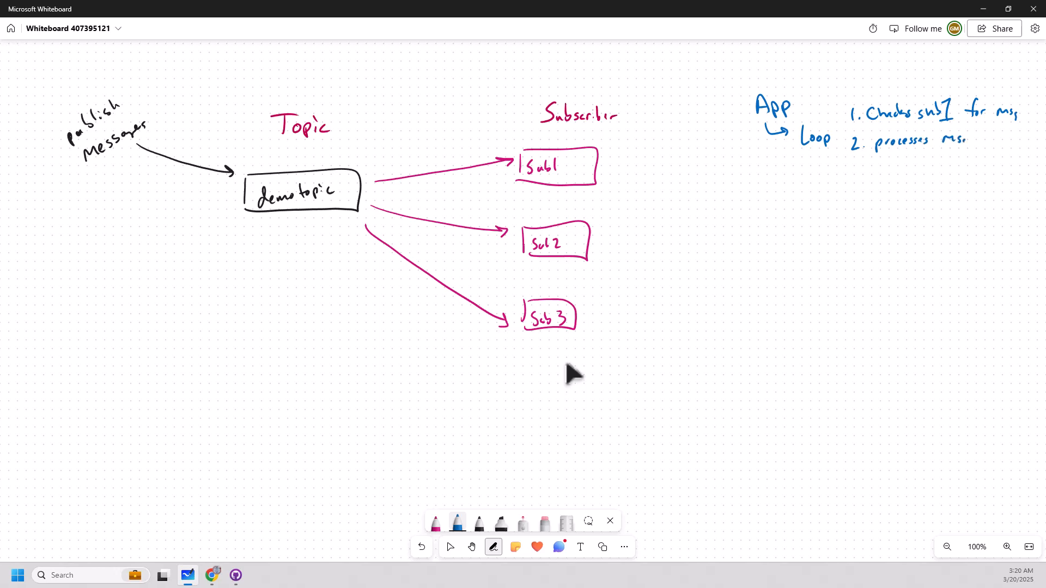
Extend the blue list with "3. Ack msg" and "4. Loop to 1".
{"action": "left_click_drag", "start_coordinate": [851, 163], "coordinate": [852, 179]}
{"action": "mouse_move", "coordinate": [876, 179]}
{"action": "left_mouse_down"}
{"action": "mouse_move", "coordinate": [881, 167]}
{"action": "mouse_move", "coordinate": [902, 178]}
{"action": "left_mouse_up"}
{"action": "left_click_drag", "start_coordinate": [912, 169], "coordinate": [937, 185]}
{"action": "mouse_move", "coordinate": [855, 192]}
{"action": "left_mouse_down"}
{"action": "mouse_move", "coordinate": [863, 206]}
{"action": "mouse_move", "coordinate": [885, 203]}
{"action": "left_mouse_up"}
{"action": "left_click", "coordinate": [870, 201]}
{"action": "left_click_drag", "start_coordinate": [896, 197], "coordinate": [956, 201]}
Draw a blue looping arrow from App around to Sub1 and back, and label it "Pulls msg".
{"action": "mouse_move", "coordinate": [629, 161]}
{"action": "left_mouse_down"}
{"action": "mouse_move", "coordinate": [743, 145]}
{"action": "mouse_move", "coordinate": [629, 161]}
{"action": "left_mouse_up"}
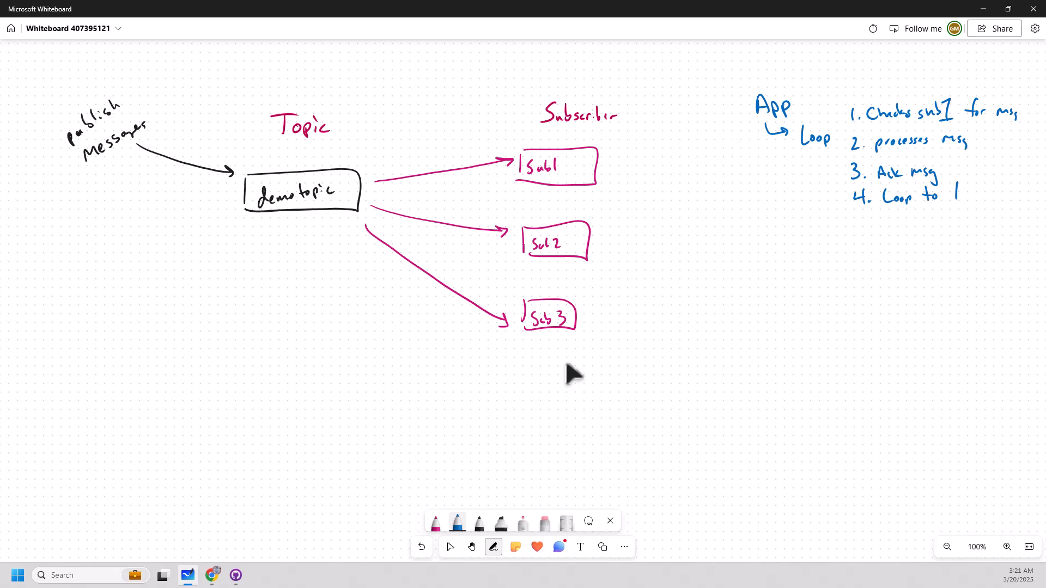
{"action": "mouse_move", "coordinate": [737, 129]}
{"action": "left_mouse_down"}
{"action": "mouse_move", "coordinate": [664, 132]}
{"action": "mouse_move", "coordinate": [749, 160]}
{"action": "left_mouse_up"}
{"action": "left_click_drag", "start_coordinate": [728, 158], "coordinate": [737, 175]}
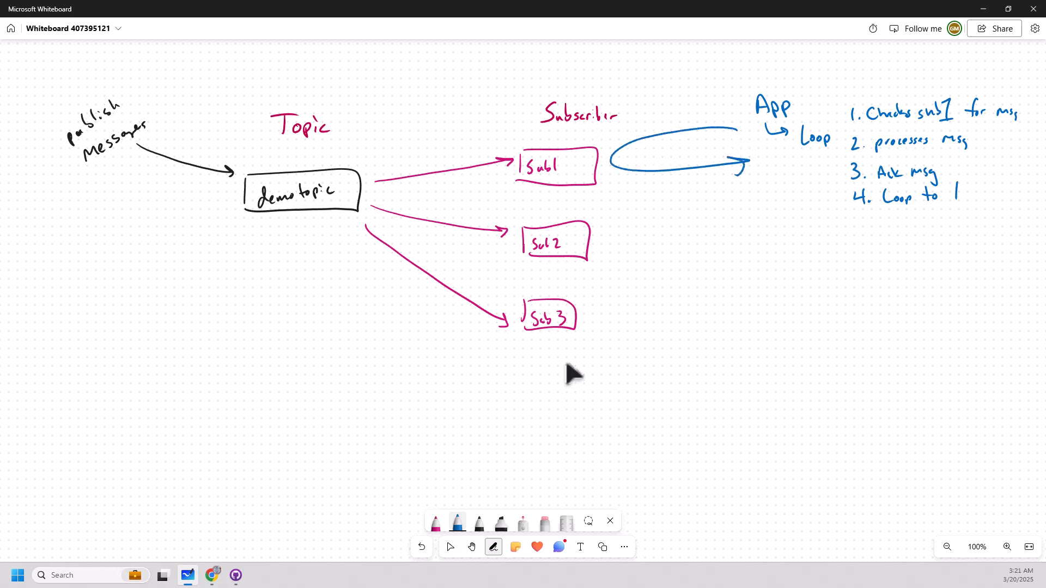
{"action": "mouse_move", "coordinate": [637, 154]}
{"action": "left_mouse_down"}
{"action": "mouse_move", "coordinate": [640, 167]}
{"action": "mouse_move", "coordinate": [639, 159]}
{"action": "left_mouse_up"}
{"action": "left_click_drag", "start_coordinate": [645, 157], "coordinate": [658, 166]}
{"action": "left_click_drag", "start_coordinate": [659, 146], "coordinate": [661, 162]}
{"action": "mouse_move", "coordinate": [666, 144]}
{"action": "left_mouse_down"}
{"action": "mouse_move", "coordinate": [674, 162]}
{"action": "mouse_move", "coordinate": [709, 153]}
{"action": "mouse_move", "coordinate": [724, 164]}
{"action": "left_mouse_up"}
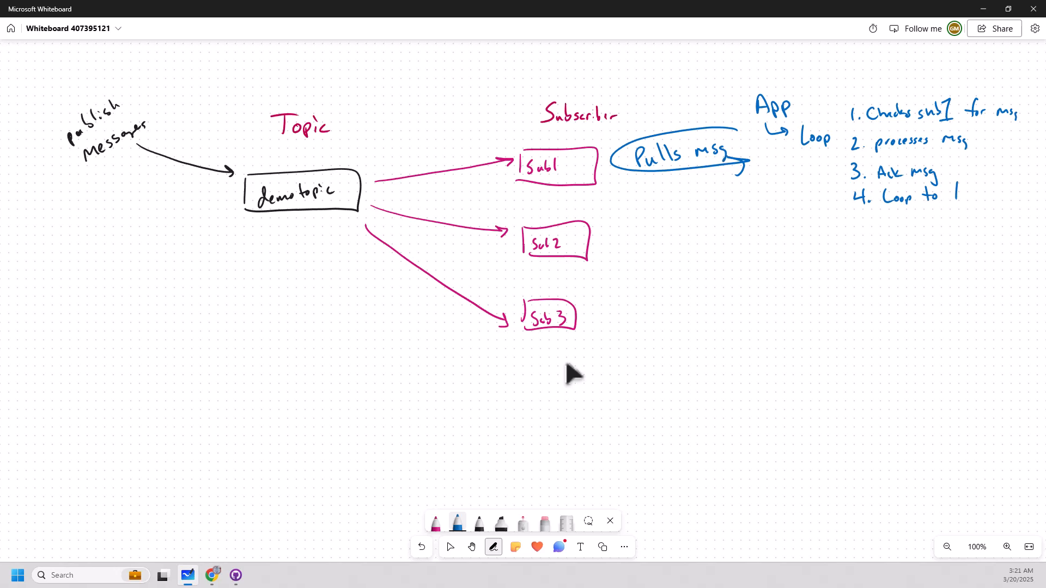
Draw a green arrow outward from Sub3 and label it "push message to URL".
{"action": "left_click", "coordinate": [457, 523]}
{"action": "left_click", "coordinate": [419, 470]}
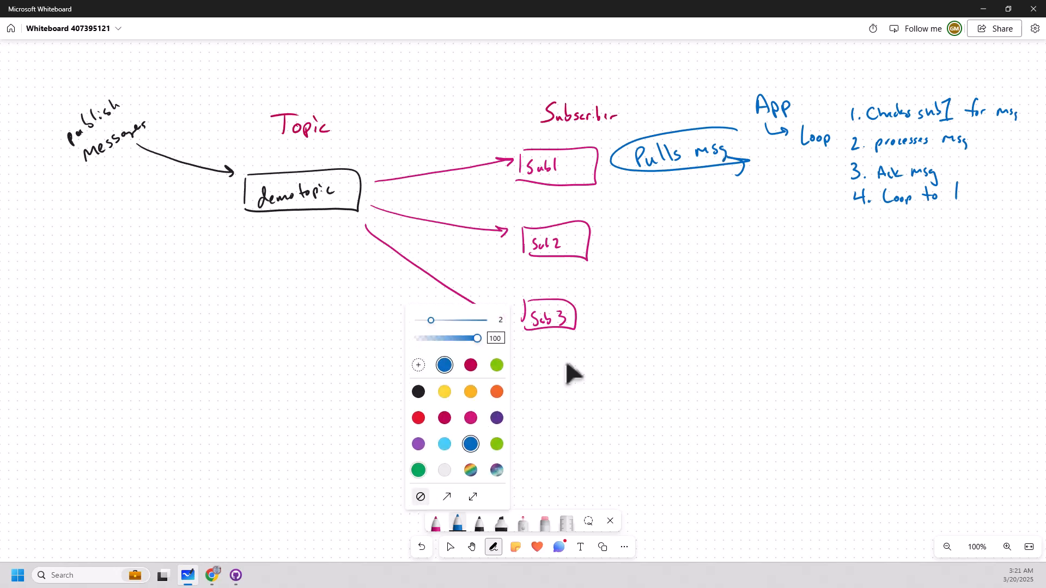
{"action": "mouse_move", "coordinate": [594, 318]}
{"action": "left_mouse_down"}
{"action": "mouse_move", "coordinate": [768, 323]}
{"action": "mouse_move", "coordinate": [766, 334]}
{"action": "left_mouse_up"}
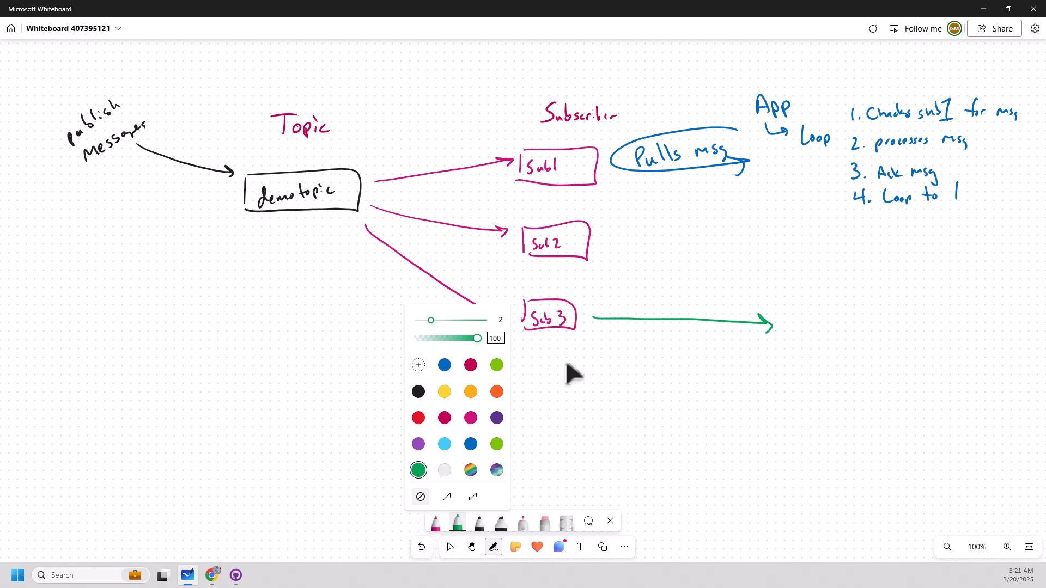
{"action": "mouse_move", "coordinate": [700, 294]}
{"action": "left_mouse_down"}
{"action": "mouse_move", "coordinate": [702, 311]}
{"action": "mouse_move", "coordinate": [706, 302]}
{"action": "left_mouse_up"}
{"action": "mouse_move", "coordinate": [707, 295]}
{"action": "left_mouse_down"}
{"action": "mouse_move", "coordinate": [789, 272]}
{"action": "mouse_move", "coordinate": [754, 305]}
{"action": "left_mouse_up"}
{"action": "left_click_drag", "start_coordinate": [749, 302], "coordinate": [811, 284]}
{"action": "left_click_drag", "start_coordinate": [794, 320], "coordinate": [807, 334]}
{"action": "left_click_drag", "start_coordinate": [810, 319], "coordinate": [817, 332]}
{"action": "mouse_move", "coordinate": [822, 327]}
{"action": "left_mouse_down"}
{"action": "mouse_move", "coordinate": [823, 337]}
{"action": "mouse_move", "coordinate": [850, 331]}
{"action": "left_mouse_up"}
{"action": "left_click", "coordinate": [840, 323]}
{"action": "left_click", "coordinate": [840, 329]}
{"action": "left_click_drag", "start_coordinate": [868, 320], "coordinate": [875, 327]}
{"action": "left_click", "coordinate": [882, 315]}
{"action": "left_click_drag", "start_coordinate": [882, 319], "coordinate": [933, 327]}
{"action": "left_click", "coordinate": [897, 326]}
{"action": "left_click_drag", "start_coordinate": [940, 319], "coordinate": [963, 322]}
{"action": "left_click", "coordinate": [948, 326]}
{"action": "mouse_move", "coordinate": [969, 324]}
{"action": "left_mouse_down"}
{"action": "mouse_move", "coordinate": [985, 333]}
{"action": "mouse_move", "coordinate": [1034, 325]}
{"action": "mouse_move", "coordinate": [1035, 336]}
{"action": "left_mouse_up"}
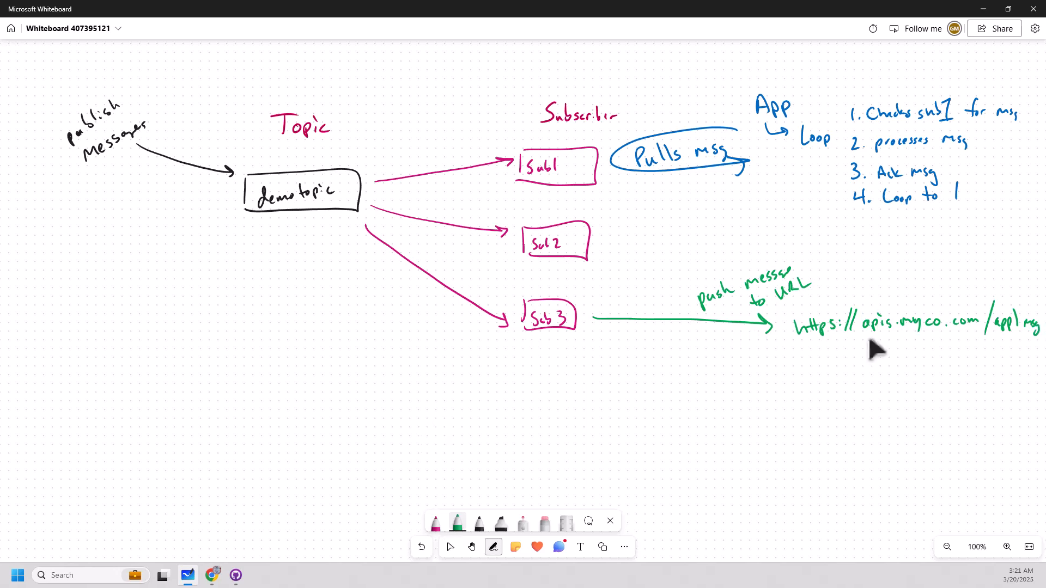
Write "Push" in green beneath the start of the Sub3 arrow.
{"action": "left_click_drag", "start_coordinate": [614, 334], "coordinate": [616, 356]}
{"action": "left_click_drag", "start_coordinate": [611, 336], "coordinate": [631, 352]}
{"action": "left_click_drag", "start_coordinate": [632, 343], "coordinate": [636, 349]}
{"action": "left_click_drag", "start_coordinate": [645, 333], "coordinate": [654, 343]}
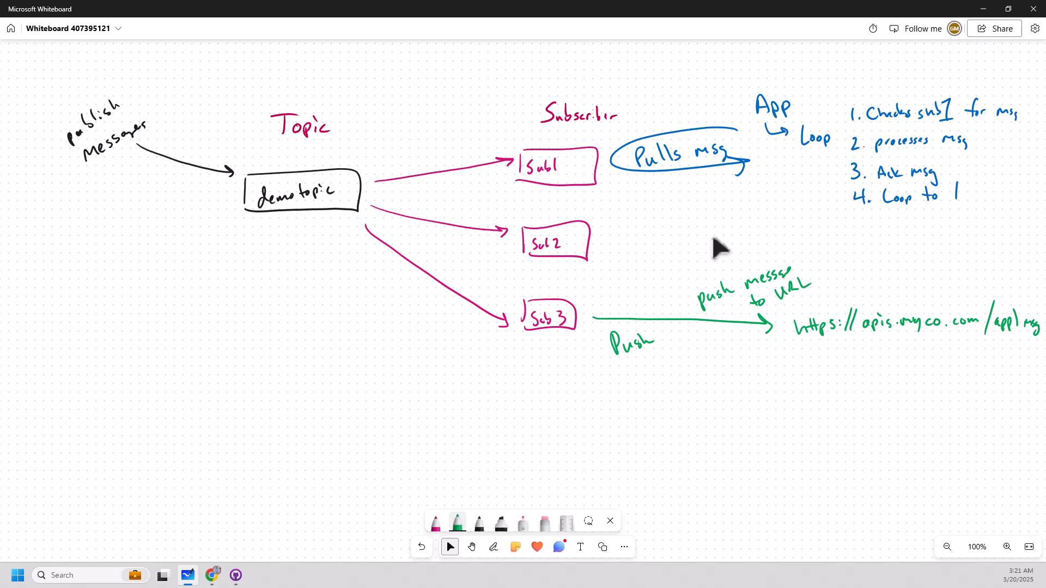
Change the second pen's ink to purple and write "New Employee" beneath the demotopic box.
{"action": "left_click", "coordinate": [458, 523]}
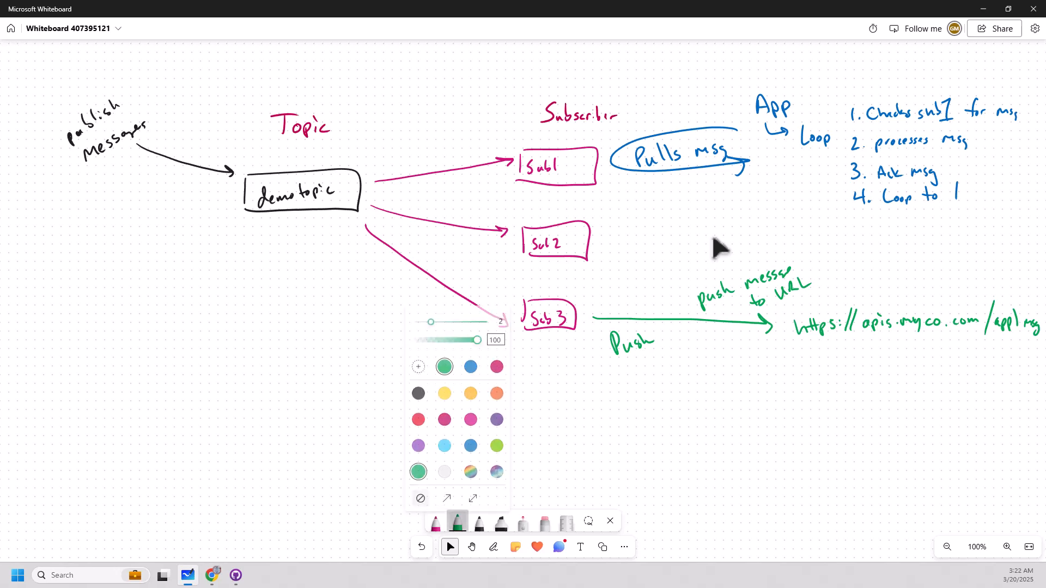
{"action": "left_click", "coordinate": [470, 444]}
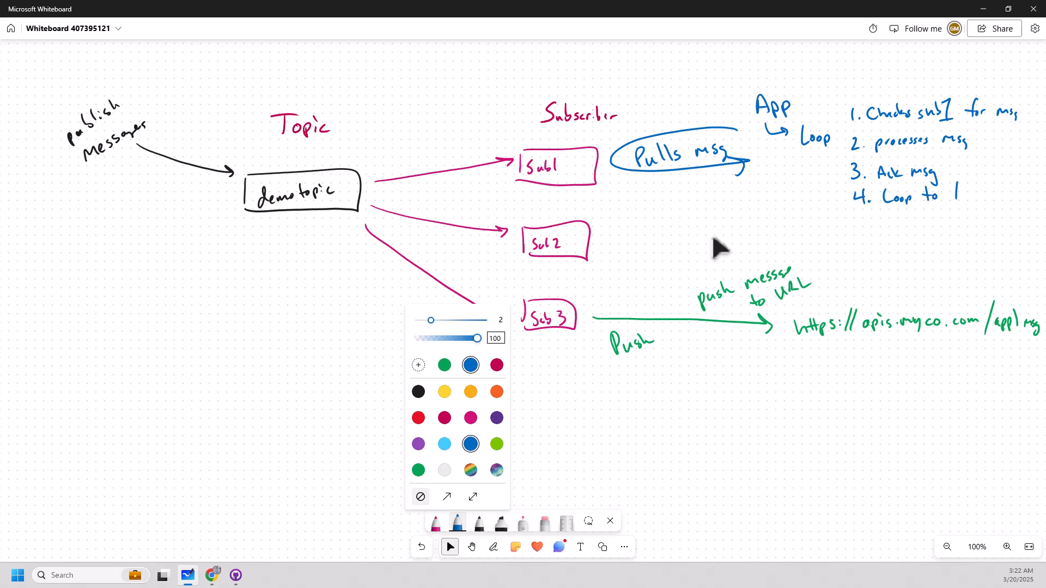
{"action": "left_click", "coordinate": [497, 418]}
{"action": "mouse_move", "coordinate": [256, 235]}
{"action": "left_mouse_down"}
{"action": "mouse_move", "coordinate": [255, 247]}
{"action": "mouse_move", "coordinate": [268, 231]}
{"action": "mouse_move", "coordinate": [274, 245]}
{"action": "mouse_move", "coordinate": [292, 235]}
{"action": "mouse_move", "coordinate": [314, 245]}
{"action": "mouse_move", "coordinate": [341, 228]}
{"action": "left_mouse_up"}
{"action": "left_click_drag", "start_coordinate": [342, 233], "coordinate": [350, 244]}
{"action": "left_click_drag", "start_coordinate": [354, 234], "coordinate": [360, 229]}
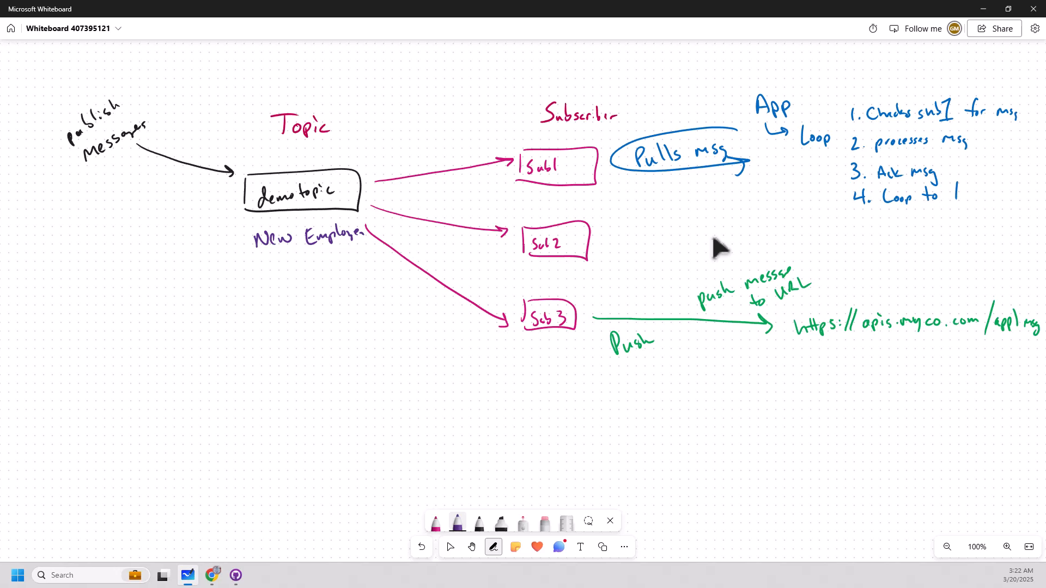
Draw a purple arrow pointing toward New Employee and annotate its source with "HR System" and "Add employ".
{"action": "left_click_drag", "start_coordinate": [111, 257], "coordinate": [203, 255]}
{"action": "mouse_move", "coordinate": [38, 254]}
{"action": "left_mouse_down"}
{"action": "mouse_move", "coordinate": [33, 268]}
{"action": "mouse_move", "coordinate": [47, 253]}
{"action": "left_mouse_up"}
{"action": "left_click_drag", "start_coordinate": [49, 252], "coordinate": [62, 261]}
{"action": "mouse_move", "coordinate": [85, 226]}
{"action": "left_mouse_down"}
{"action": "mouse_move", "coordinate": [74, 239]}
{"action": "mouse_move", "coordinate": [100, 223]}
{"action": "left_mouse_up"}
{"action": "left_click_drag", "start_coordinate": [98, 214], "coordinate": [109, 217]}
{"action": "left_click_drag", "start_coordinate": [108, 220], "coordinate": [115, 214]}
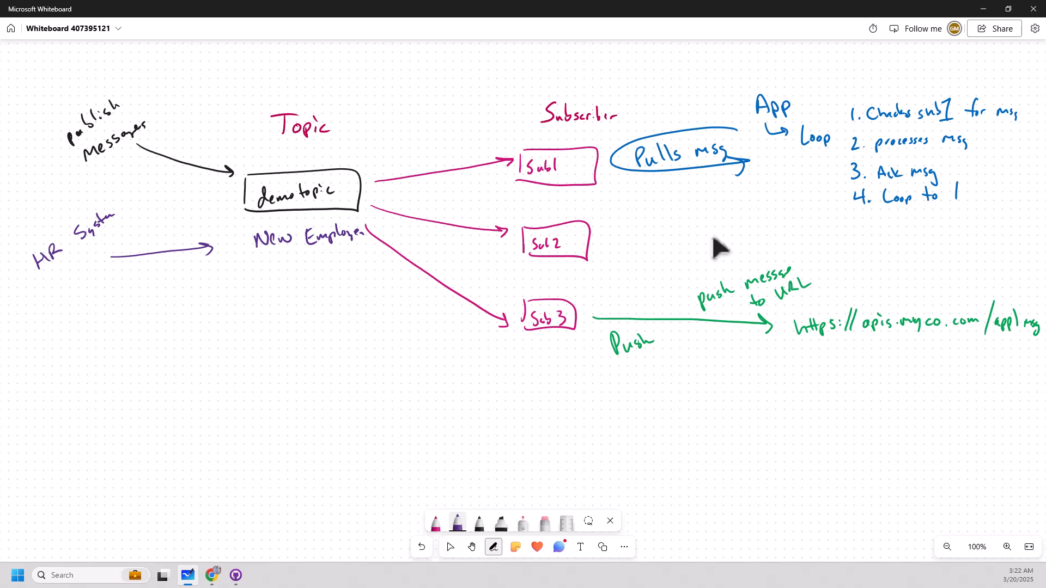
{"action": "mouse_move", "coordinate": [38, 311]}
{"action": "left_mouse_down"}
{"action": "mouse_move", "coordinate": [102, 247]}
{"action": "mouse_move", "coordinate": [114, 255]}
{"action": "left_mouse_up"}
Annotate Sub1 with "ID System" and Sub2 with "email" plus an arrow to "triggers email box create" in purple.
{"action": "mouse_move", "coordinate": [600, 180]}
{"action": "left_mouse_down"}
{"action": "mouse_move", "coordinate": [595, 196]}
{"action": "mouse_move", "coordinate": [610, 181]}
{"action": "mouse_move", "coordinate": [666, 182]}
{"action": "left_mouse_up"}
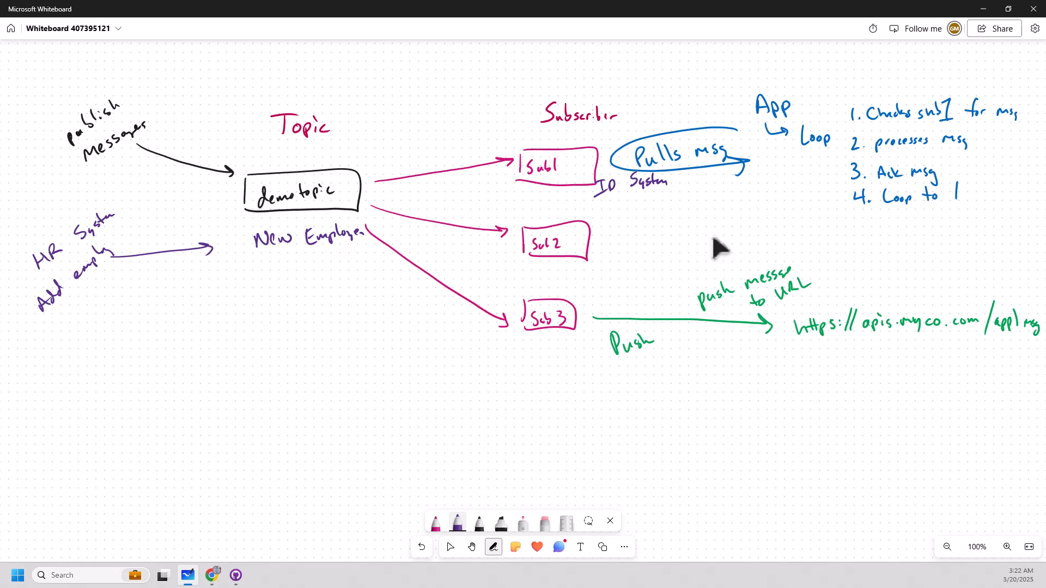
{"action": "left_click_drag", "start_coordinate": [591, 240], "coordinate": [625, 240]}
{"action": "left_click_drag", "start_coordinate": [627, 224], "coordinate": [630, 236]}
{"action": "left_click_drag", "start_coordinate": [638, 226], "coordinate": [667, 232]}
{"action": "left_click_drag", "start_coordinate": [664, 222], "coordinate": [681, 229]}
{"action": "left_click_drag", "start_coordinate": [683, 224], "coordinate": [693, 233]}
{"action": "mouse_move", "coordinate": [695, 224]}
{"action": "left_mouse_down"}
{"action": "mouse_move", "coordinate": [711, 219]}
{"action": "mouse_move", "coordinate": [693, 249]}
{"action": "mouse_move", "coordinate": [750, 233]}
{"action": "left_mouse_up"}
{"action": "left_click_drag", "start_coordinate": [750, 225], "coordinate": [743, 233]}
{"action": "left_click_drag", "start_coordinate": [739, 252], "coordinate": [768, 245]}
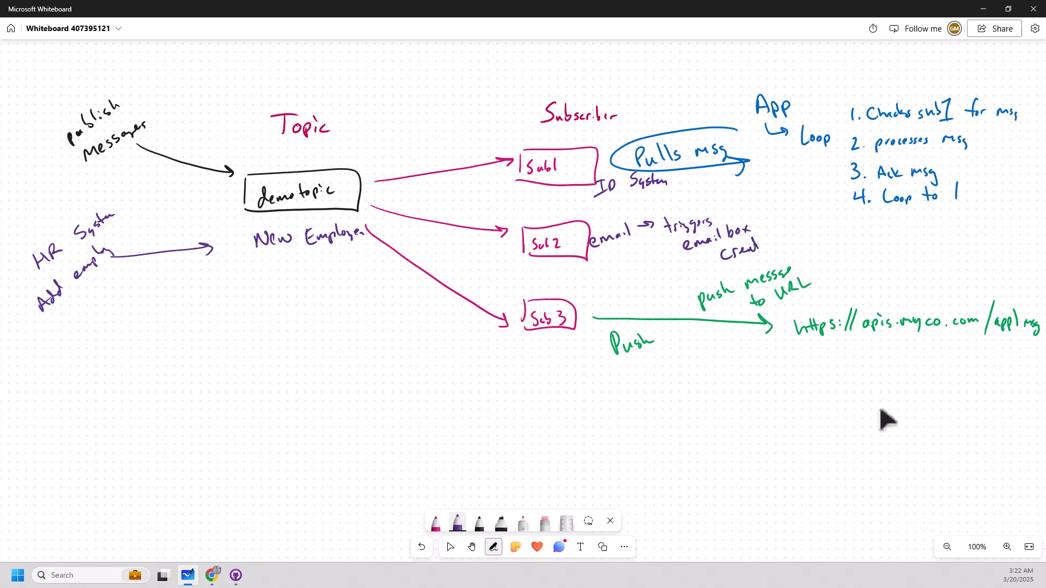
{"action": "key", "text": "Escape"}
Below the URL, draw green arrows leading down to "DB" and from there to "Welcome new employees".
{"action": "left_click", "coordinate": [479, 523]}
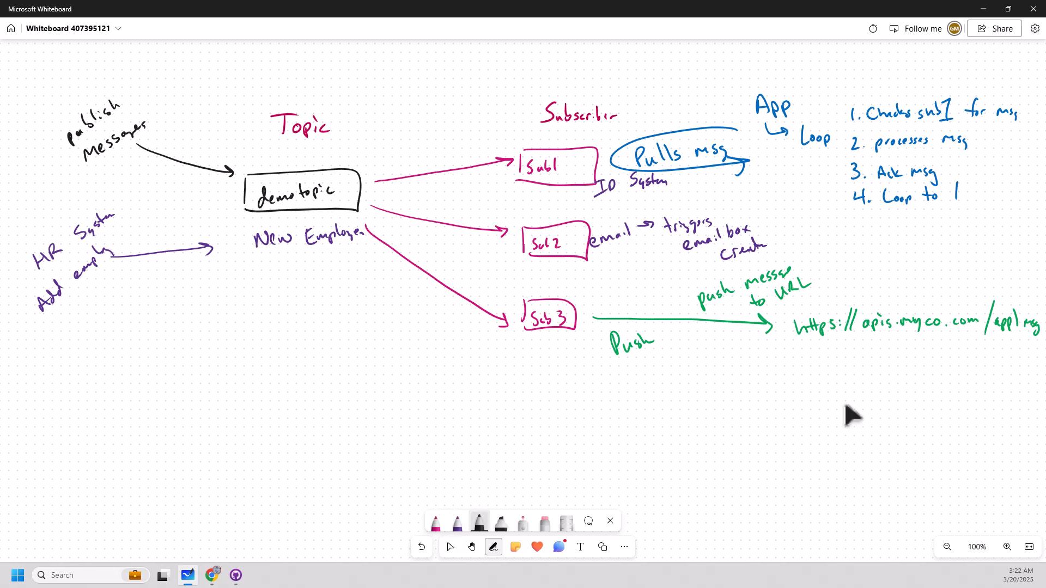
{"action": "left_click", "coordinate": [480, 523]}
{"action": "left_click", "coordinate": [440, 470]}
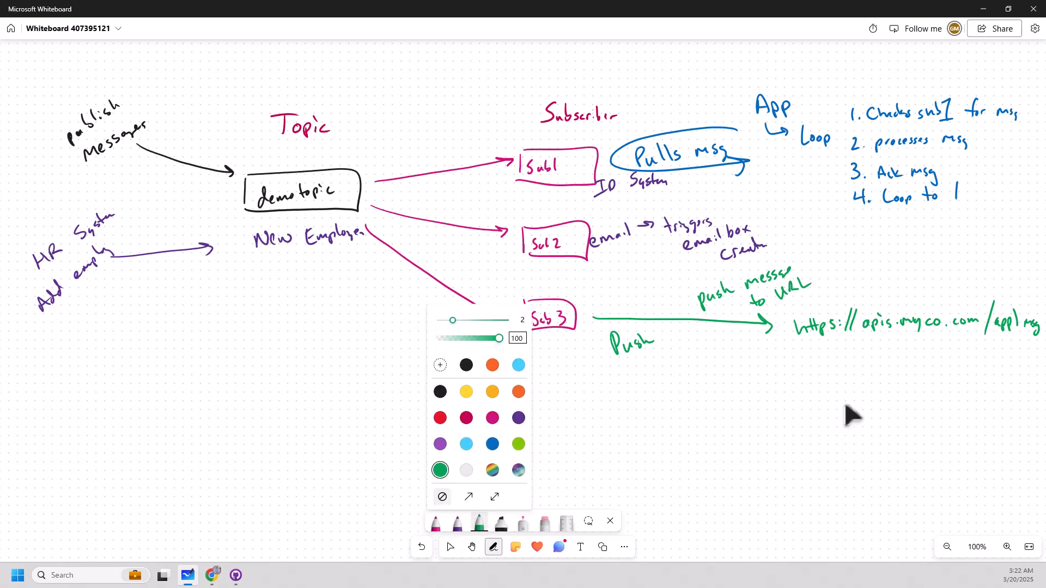
{"action": "mouse_move", "coordinate": [867, 348]}
{"action": "left_mouse_down"}
{"action": "mouse_move", "coordinate": [870, 374]}
{"action": "mouse_move", "coordinate": [875, 367]}
{"action": "mouse_move", "coordinate": [855, 406]}
{"action": "left_mouse_up"}
{"action": "mouse_move", "coordinate": [853, 391]}
{"action": "left_mouse_down"}
{"action": "mouse_move", "coordinate": [855, 404]}
{"action": "mouse_move", "coordinate": [868, 394]}
{"action": "mouse_move", "coordinate": [880, 438]}
{"action": "left_mouse_up"}
{"action": "left_click_drag", "start_coordinate": [876, 434], "coordinate": [885, 429]}
{"action": "mouse_move", "coordinate": [856, 462]}
{"action": "left_mouse_down"}
{"action": "mouse_move", "coordinate": [860, 473]}
{"action": "mouse_move", "coordinate": [880, 467]}
{"action": "left_mouse_up"}
{"action": "mouse_move", "coordinate": [881, 472]}
{"action": "left_mouse_down"}
{"action": "mouse_move", "coordinate": [887, 455]}
{"action": "mouse_move", "coordinate": [892, 471]}
{"action": "mouse_move", "coordinate": [975, 449]}
{"action": "left_mouse_up"}
{"action": "left_click_drag", "start_coordinate": [909, 493], "coordinate": [918, 490]}
{"action": "mouse_move", "coordinate": [923, 488]}
{"action": "left_mouse_down"}
{"action": "mouse_move", "coordinate": [941, 498]}
{"action": "mouse_move", "coordinate": [957, 474]}
{"action": "mouse_move", "coordinate": [983, 480]}
{"action": "left_mouse_up"}
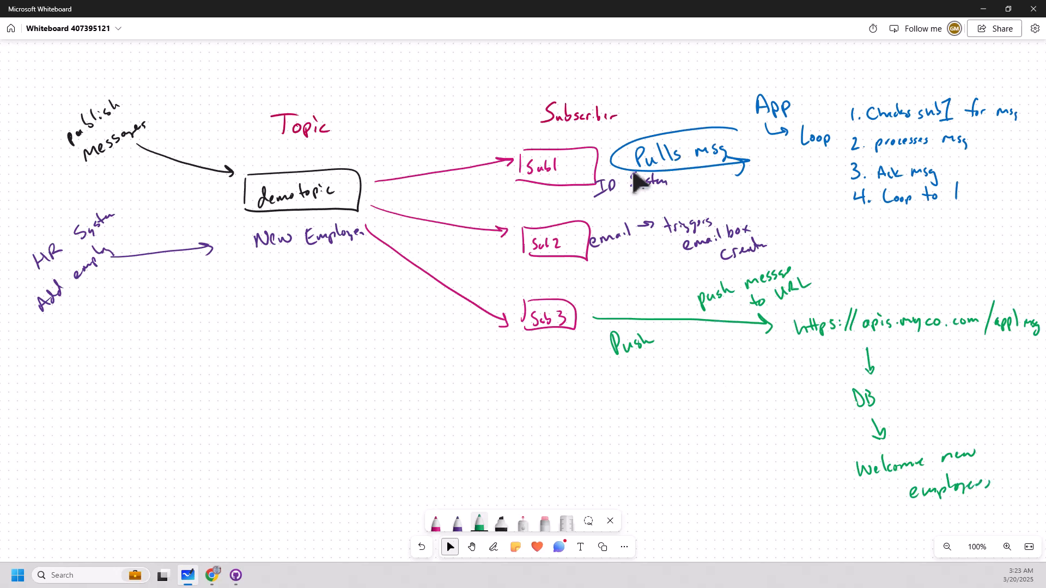
{"action": "left_click", "coordinate": [659, 170]}
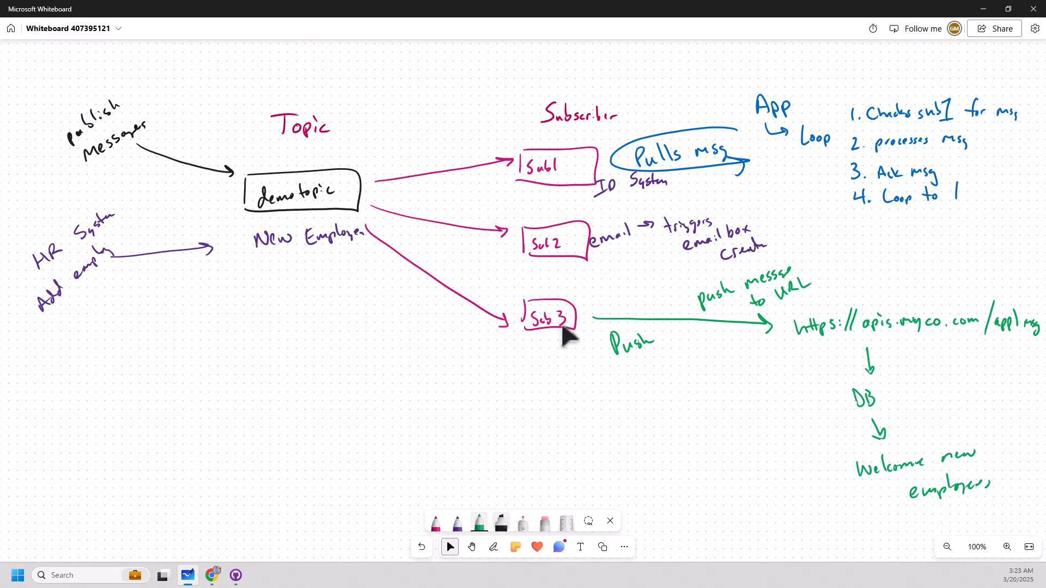
Change the first pen's ink to black and write the title "Pub/Sub" at the top of the diagram.
{"action": "left_click", "coordinate": [435, 522]}
{"action": "left_click", "coordinate": [397, 392]}
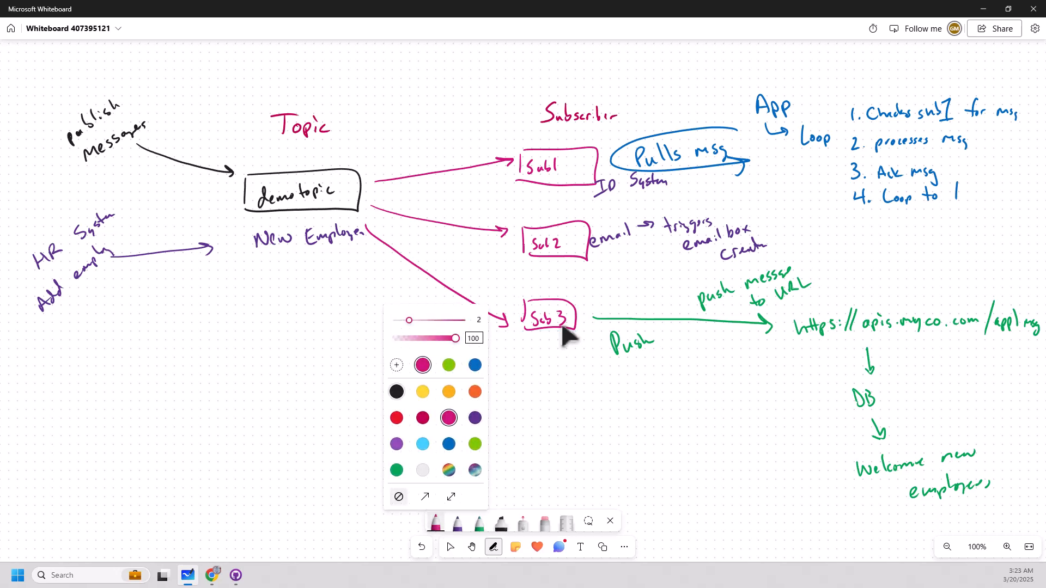
{"action": "mouse_move", "coordinate": [362, 50]}
{"action": "left_mouse_down"}
{"action": "mouse_move", "coordinate": [363, 78]}
{"action": "mouse_move", "coordinate": [366, 65]}
{"action": "left_mouse_up"}
{"action": "left_click_drag", "start_coordinate": [377, 68], "coordinate": [403, 77]}
{"action": "mouse_move", "coordinate": [419, 47]}
{"action": "left_mouse_down"}
{"action": "mouse_move", "coordinate": [410, 85]}
{"action": "mouse_move", "coordinate": [462, 76]}
{"action": "left_mouse_up"}
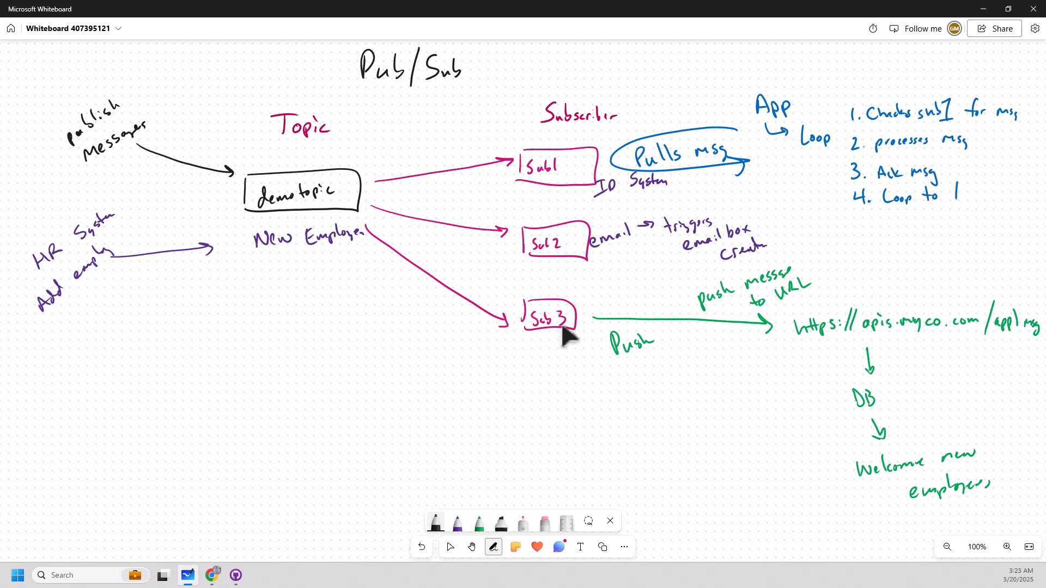
Add a black parenthetical note after the title reading "use to replace Kafka, RabbitMQ, MSMQ, IBM MQ".
{"action": "mouse_move", "coordinate": [494, 45]}
{"action": "left_mouse_down"}
{"action": "mouse_move", "coordinate": [487, 81]}
{"action": "mouse_move", "coordinate": [519, 55]}
{"action": "mouse_move", "coordinate": [542, 56]}
{"action": "left_mouse_up"}
{"action": "left_click_drag", "start_coordinate": [539, 50], "coordinate": [569, 50]}
{"action": "left_click_drag", "start_coordinate": [571, 54], "coordinate": [585, 55]}
{"action": "mouse_move", "coordinate": [589, 46]}
{"action": "left_mouse_down"}
{"action": "mouse_move", "coordinate": [589, 57]}
{"action": "mouse_move", "coordinate": [639, 68]}
{"action": "left_mouse_up"}
{"action": "mouse_move", "coordinate": [648, 47]}
{"action": "left_mouse_down"}
{"action": "mouse_move", "coordinate": [651, 65]}
{"action": "mouse_move", "coordinate": [673, 65]}
{"action": "left_mouse_up"}
{"action": "mouse_move", "coordinate": [681, 55]}
{"action": "left_mouse_down"}
{"action": "mouse_move", "coordinate": [697, 64]}
{"action": "mouse_move", "coordinate": [661, 66]}
{"action": "mouse_move", "coordinate": [641, 89]}
{"action": "left_mouse_up"}
{"action": "mouse_move", "coordinate": [642, 76]}
{"action": "left_mouse_down"}
{"action": "mouse_move", "coordinate": [651, 89]}
{"action": "mouse_move", "coordinate": [676, 85]}
{"action": "left_mouse_up"}
{"action": "left_click_drag", "start_coordinate": [682, 75], "coordinate": [683, 85]}
{"action": "mouse_move", "coordinate": [679, 80]}
{"action": "left_mouse_down"}
{"action": "mouse_move", "coordinate": [799, 64]}
{"action": "mouse_move", "coordinate": [757, 71]}
{"action": "mouse_move", "coordinate": [749, 85]}
{"action": "left_mouse_up"}
{"action": "left_click_drag", "start_coordinate": [743, 85], "coordinate": [757, 84]}
{"action": "mouse_move", "coordinate": [761, 72]}
{"action": "left_mouse_down"}
{"action": "mouse_move", "coordinate": [762, 83]}
{"action": "mouse_move", "coordinate": [796, 73]}
{"action": "mouse_move", "coordinate": [821, 83]}
{"action": "left_mouse_up"}
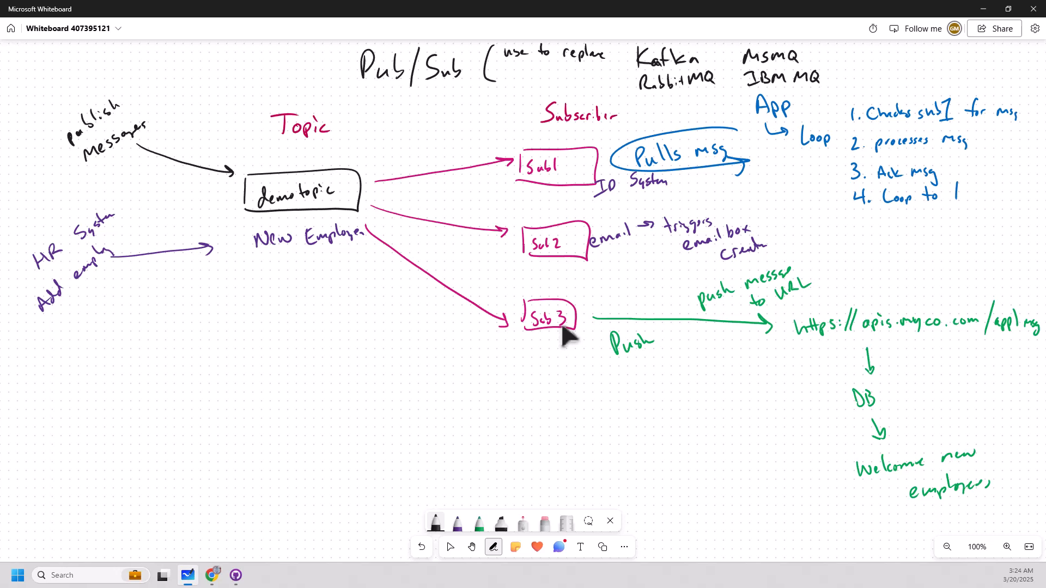
{"action": "left_click_drag", "start_coordinate": [822, 46], "coordinate": [825, 98]}
Write the black notes "1:MANY" and "Push & Pull Subscribers" in the empty area below the New Employee label.
{"action": "mouse_move", "coordinate": [246, 329]}
{"action": "left_mouse_down"}
{"action": "mouse_move", "coordinate": [246, 369]}
{"action": "mouse_move", "coordinate": [329, 340]}
{"action": "left_mouse_up"}
{"action": "left_click", "coordinate": [263, 355]}
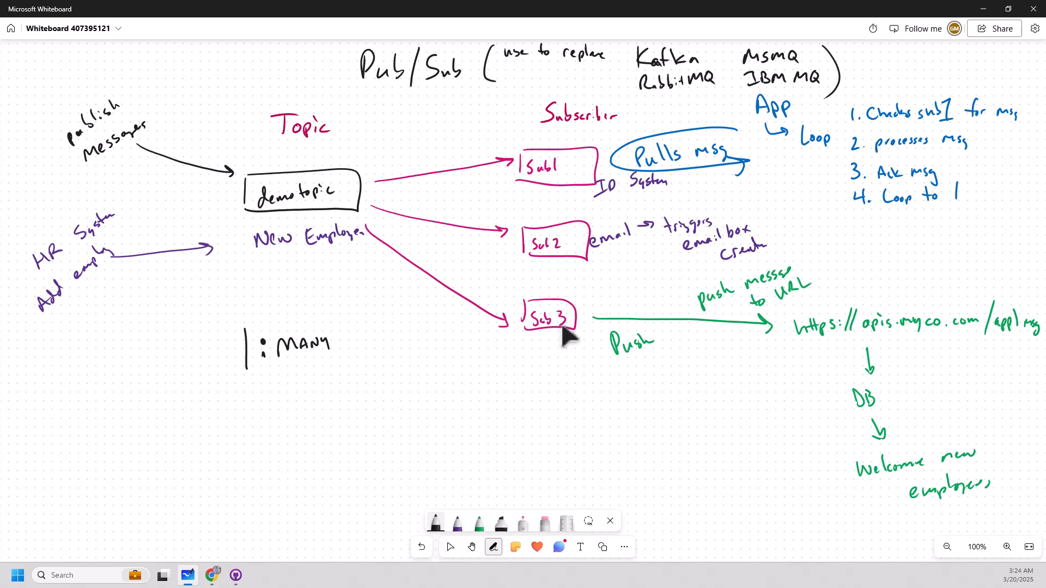
{"action": "mouse_move", "coordinate": [244, 394]}
{"action": "left_mouse_down"}
{"action": "mouse_move", "coordinate": [270, 405]}
{"action": "mouse_move", "coordinate": [338, 388]}
{"action": "left_mouse_up"}
{"action": "left_click_drag", "start_coordinate": [337, 385], "coordinate": [348, 367]}
{"action": "left_click_drag", "start_coordinate": [321, 413], "coordinate": [314, 433]}
{"action": "left_click_drag", "start_coordinate": [328, 421], "coordinate": [353, 415]}
{"action": "mouse_move", "coordinate": [354, 415]}
{"action": "left_mouse_down"}
{"action": "mouse_move", "coordinate": [369, 395]}
{"action": "mouse_move", "coordinate": [386, 399]}
{"action": "left_mouse_up"}
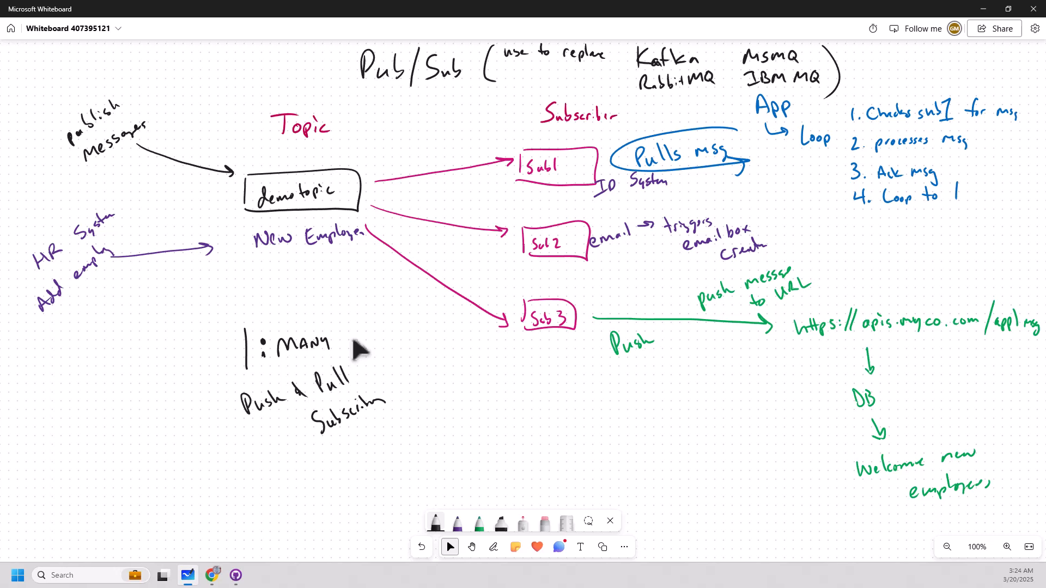
Switch to the Google Cloud console in Chrome and search for Pub/Sub.
{"action": "key", "text": "alt+Tab"}
{"action": "left_click", "coordinate": [399, 60]}
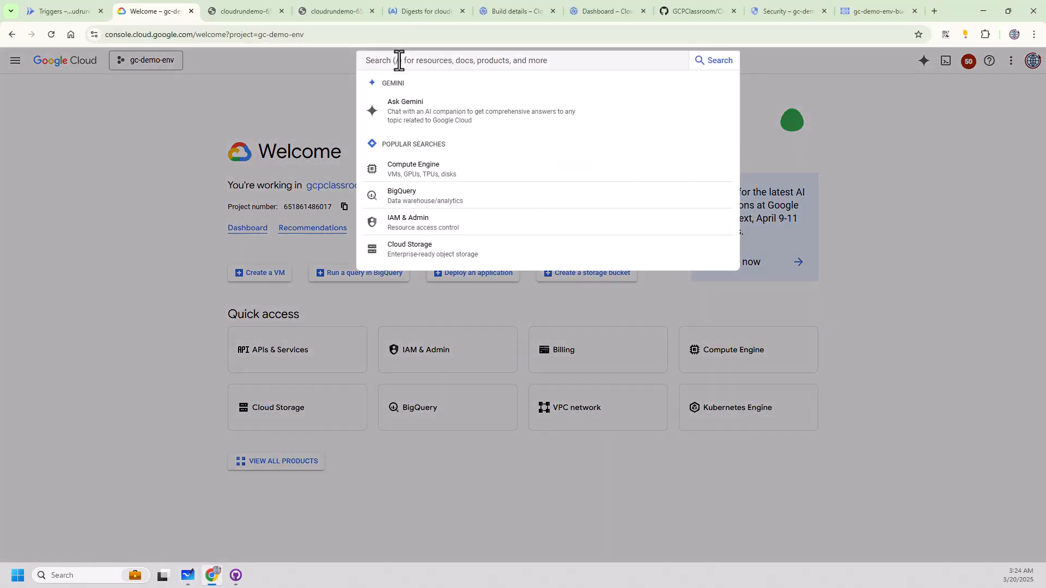
{"action": "type", "text": "pb"}
{"action": "key", "text": "BackSpace"}
{"action": "key", "text": "BackSpace"}
{"action": "type", "text": "pbu"}
{"action": "key", "text": "BackSpace"}
{"action": "key", "text": "BackSpace"}
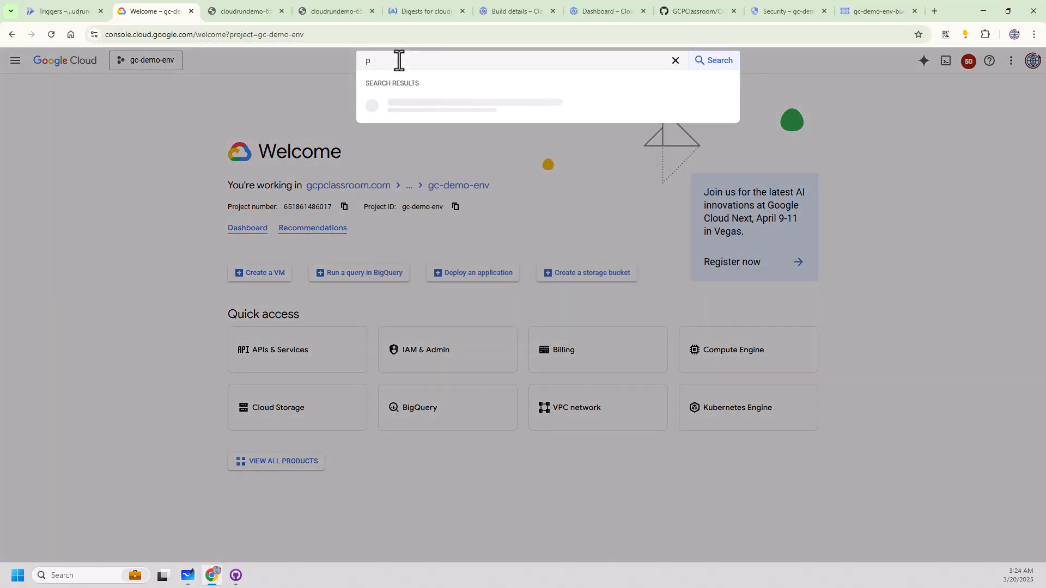
{"action": "type", "text": "ubsuib"}
{"action": "key", "text": "Return"}
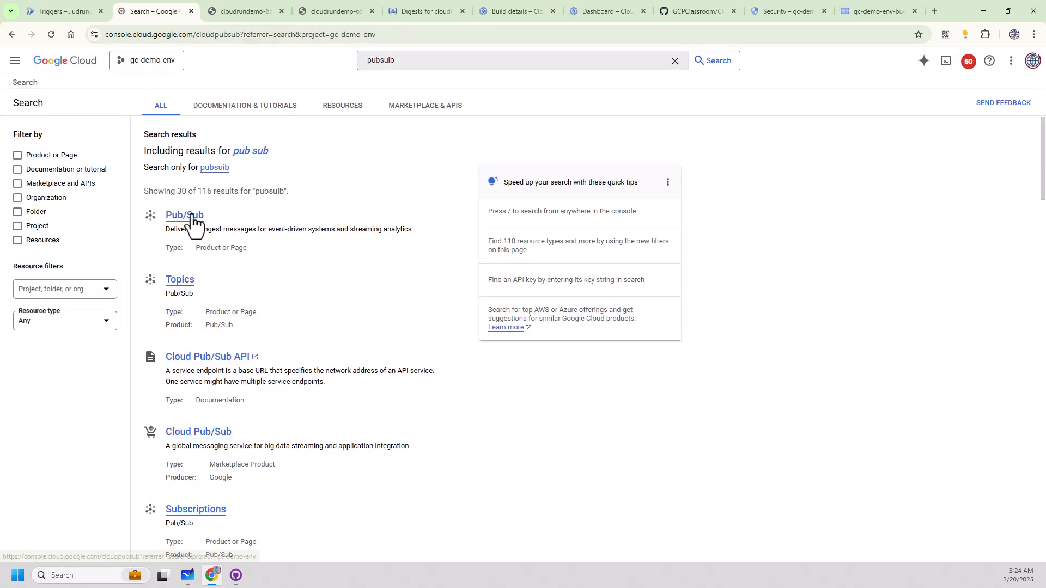
Open Pub/Sub from the search results and create a topic with ID demotopic without a default subscription.
{"action": "left_click", "coordinate": [188, 216]}
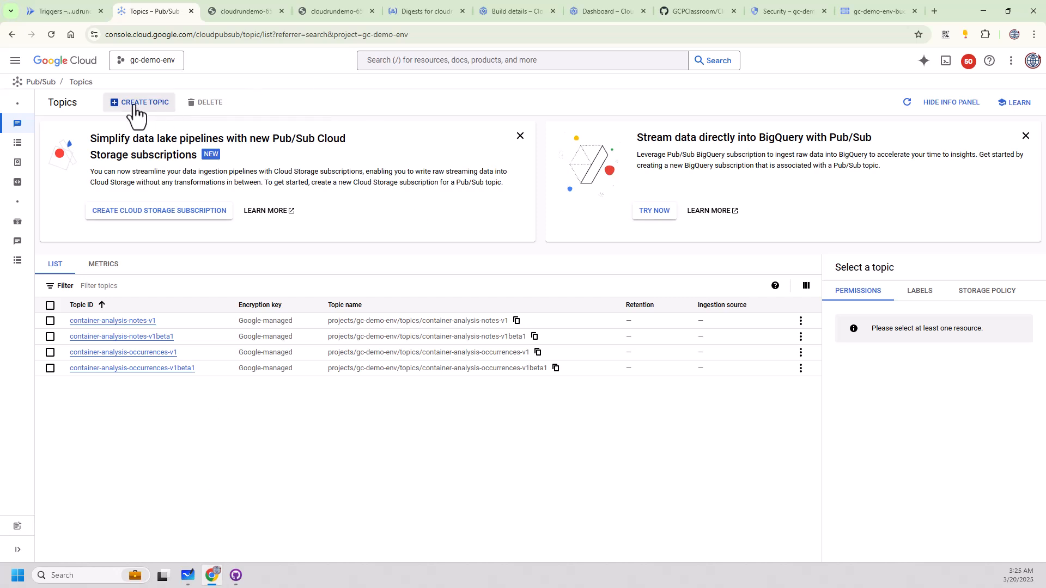
{"action": "left_click", "coordinate": [134, 105]}
{"action": "left_click", "coordinate": [161, 141]}
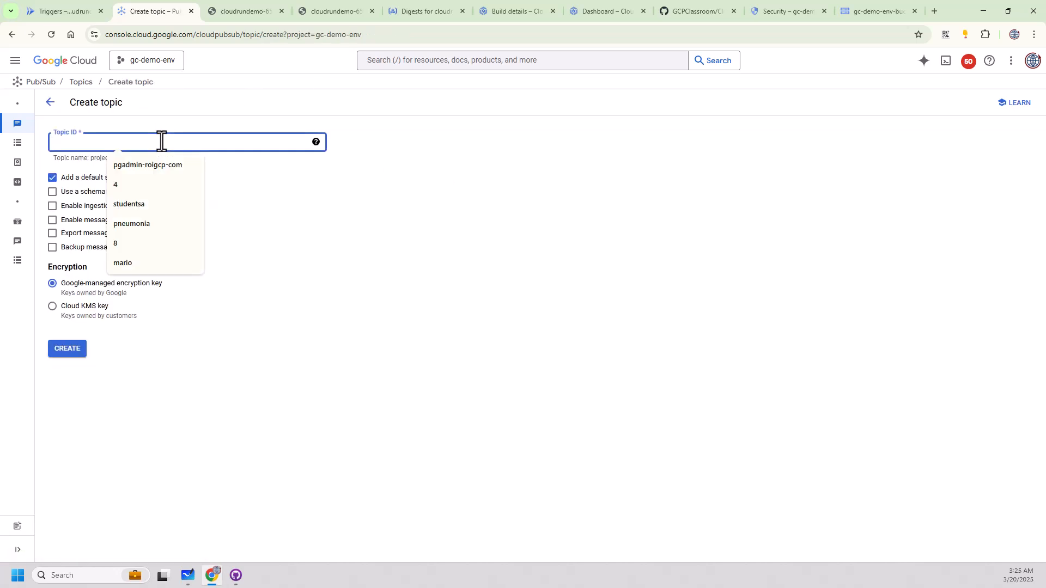
{"action": "type", "text": "demotopic"}
{"action": "key", "text": "Tab"}
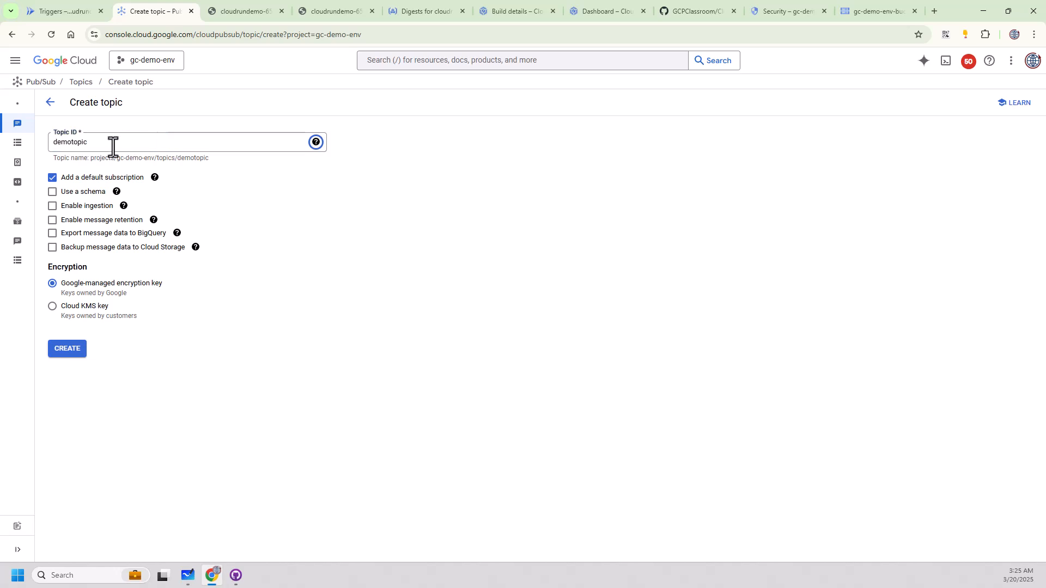
{"action": "left_click", "coordinate": [53, 178]}
{"action": "left_click", "coordinate": [71, 350]}
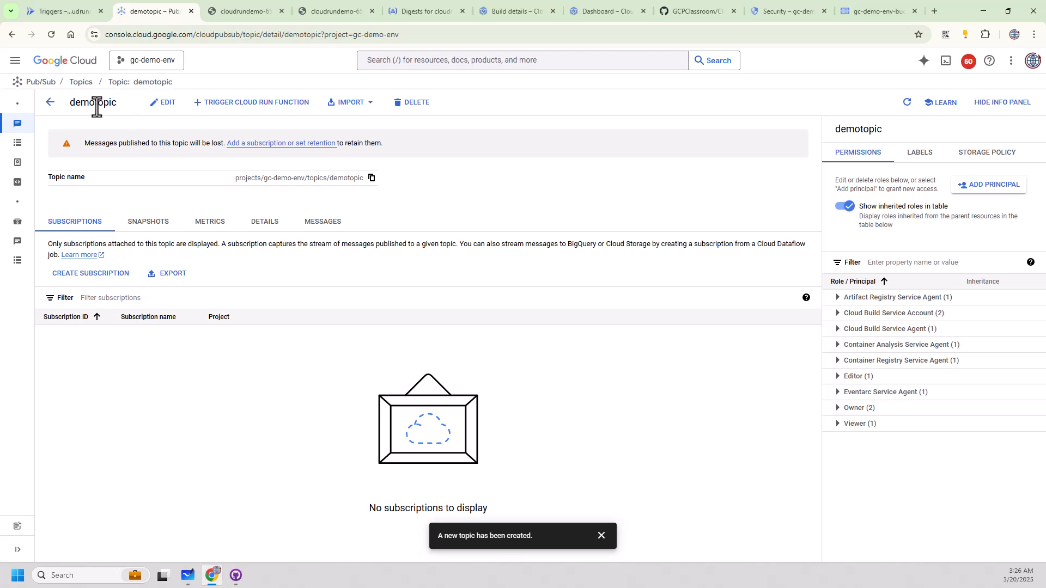
Manually publish one message reading "Test Message #1" to demotopic.
{"action": "left_click", "coordinate": [325, 223]}
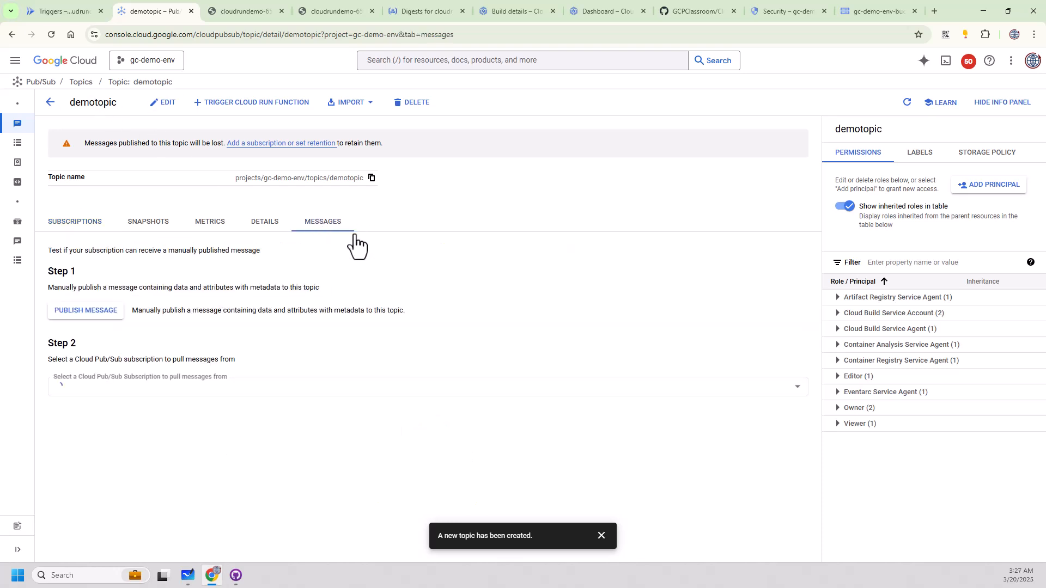
{"action": "left_click", "coordinate": [88, 322]}
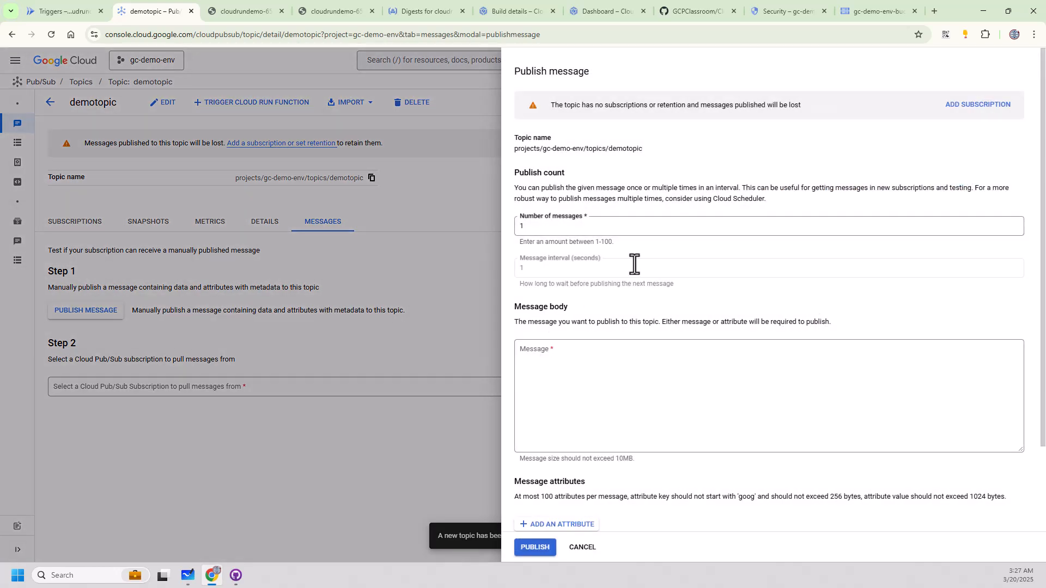
{"action": "left_click", "coordinate": [590, 395]}
{"action": "type", "text": "Test Me"}
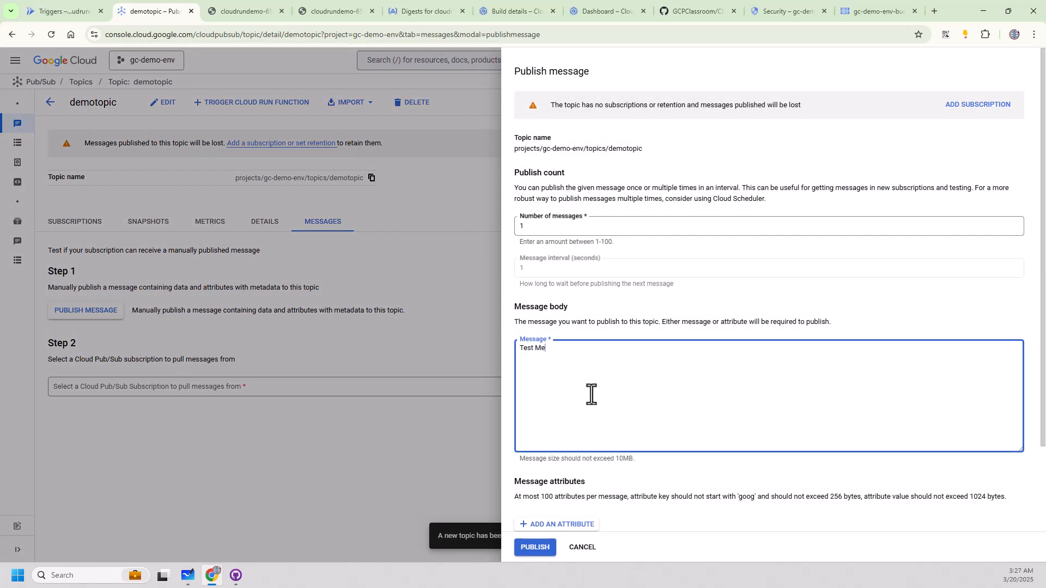
{"action": "type", "text": "ssage #1"}
{"action": "left_click", "coordinate": [523, 548]}
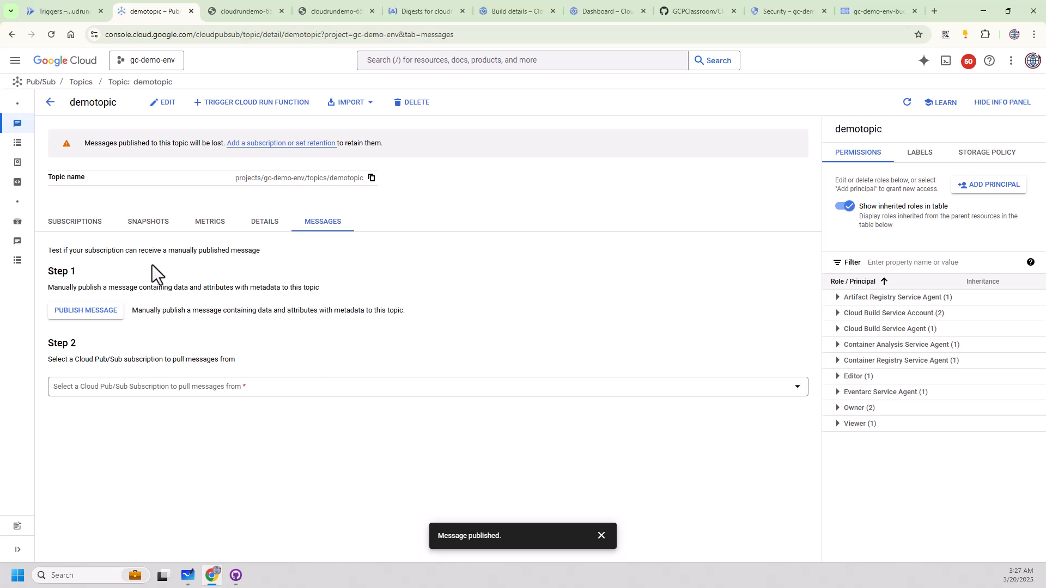
Show demotopic's subscriptions and highlight the warning that messages published to this topic will be lost.
{"action": "left_click", "coordinate": [68, 223]}
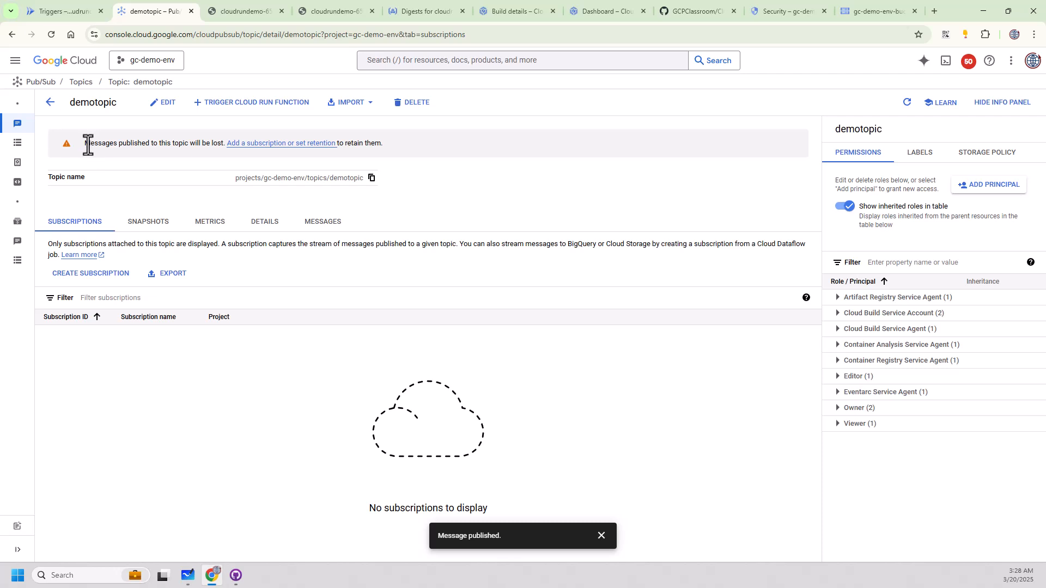
{"action": "left_click_drag", "start_coordinate": [83, 144], "coordinate": [219, 140]}
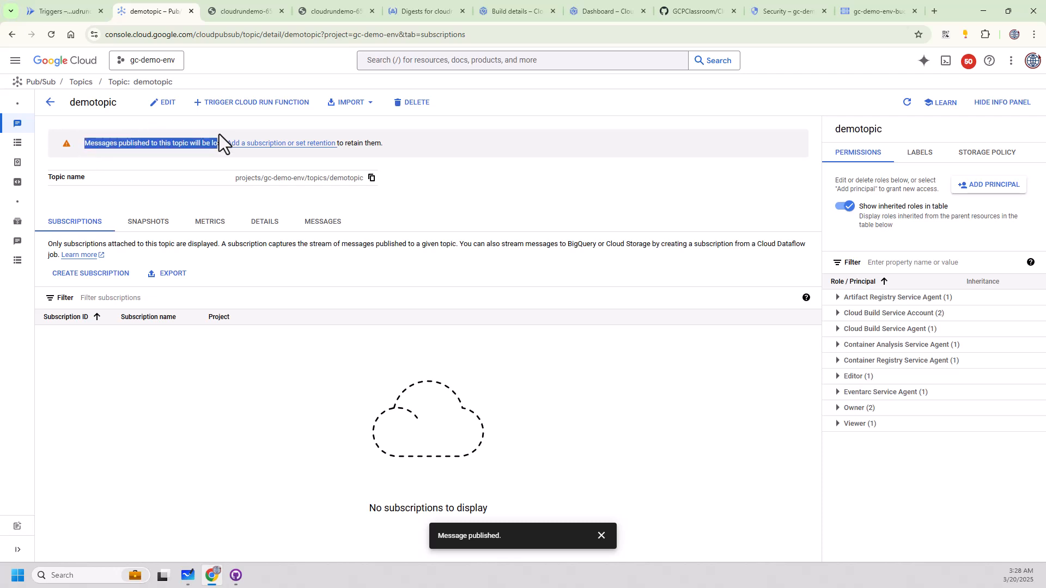
{"action": "left_click", "coordinate": [243, 421]}
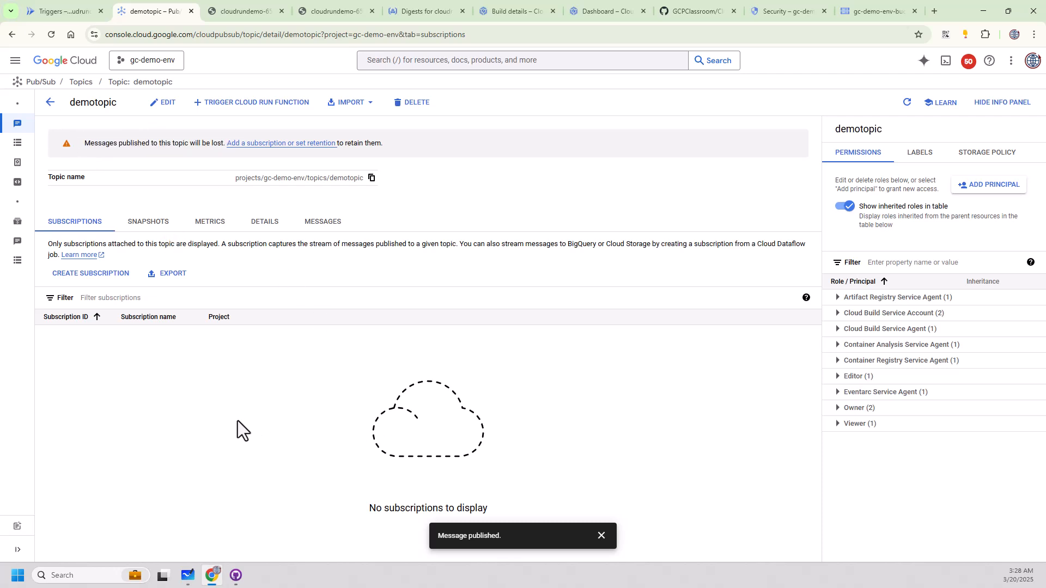
Create a subscription for demotopic with ID demotopic-sub1 and Pull delivery, keeping the other default settings.
{"action": "left_click", "coordinate": [97, 276]}
{"action": "left_click", "coordinate": [102, 173]}
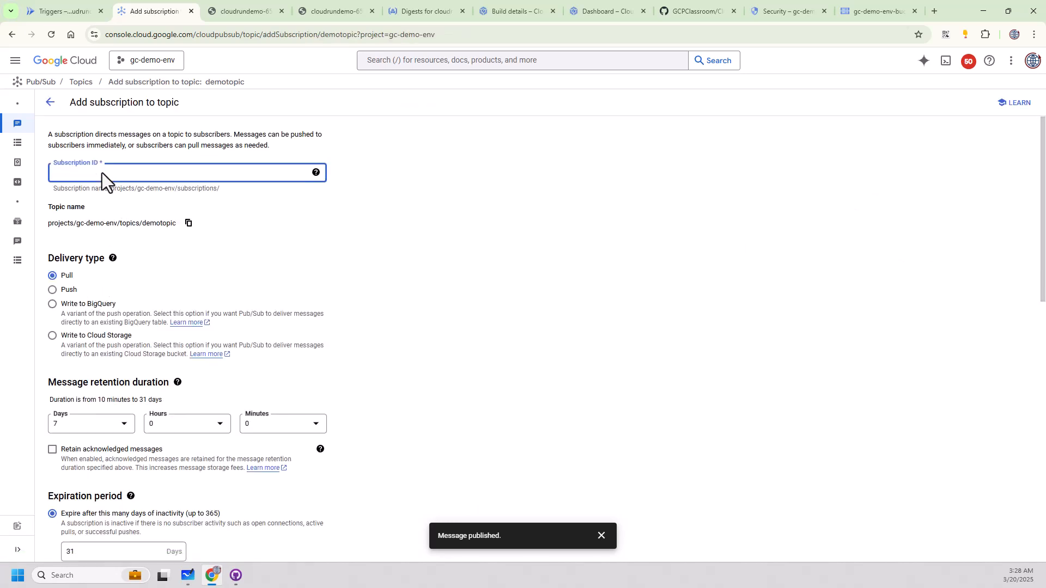
{"action": "type", "text": "demotopic-sub1"}
{"action": "key", "text": "Tab"}
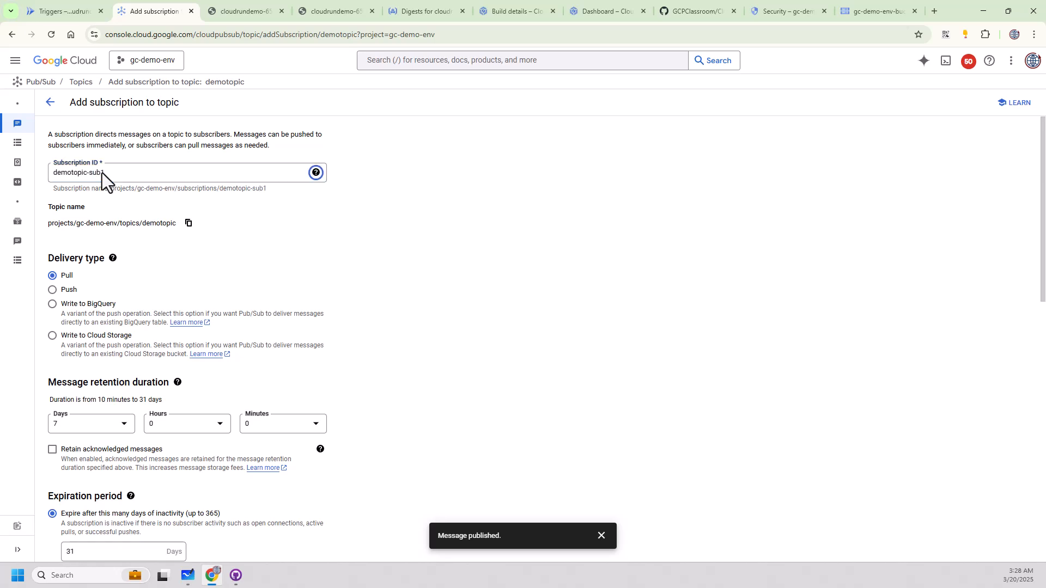
{"action": "left_click", "coordinate": [59, 276]}
{"action": "left_click", "coordinate": [593, 536]}
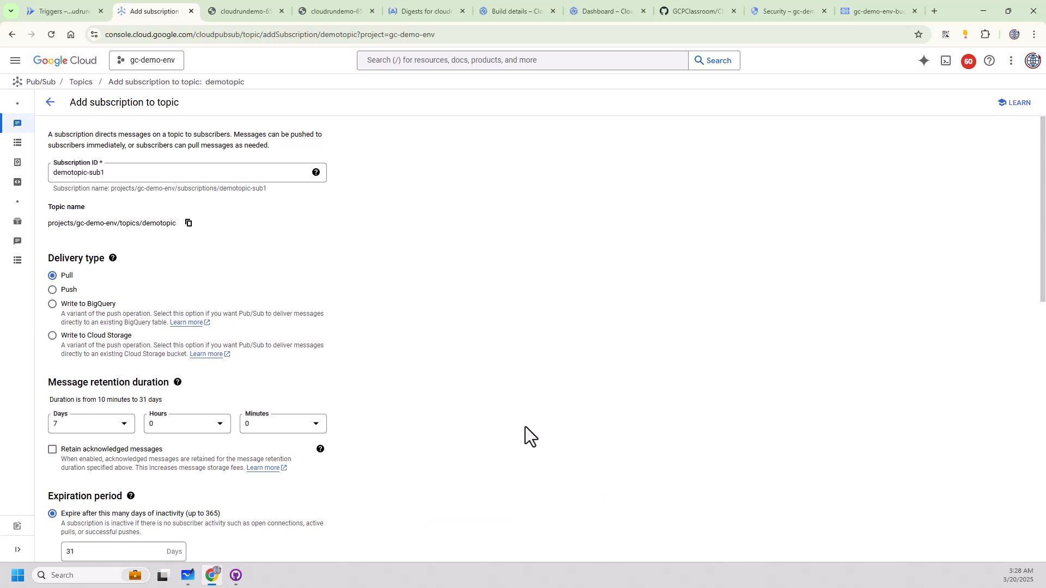
{"action": "scroll", "coordinate": [525, 427], "scroll_direction": "down", "scroll_amount": 10}
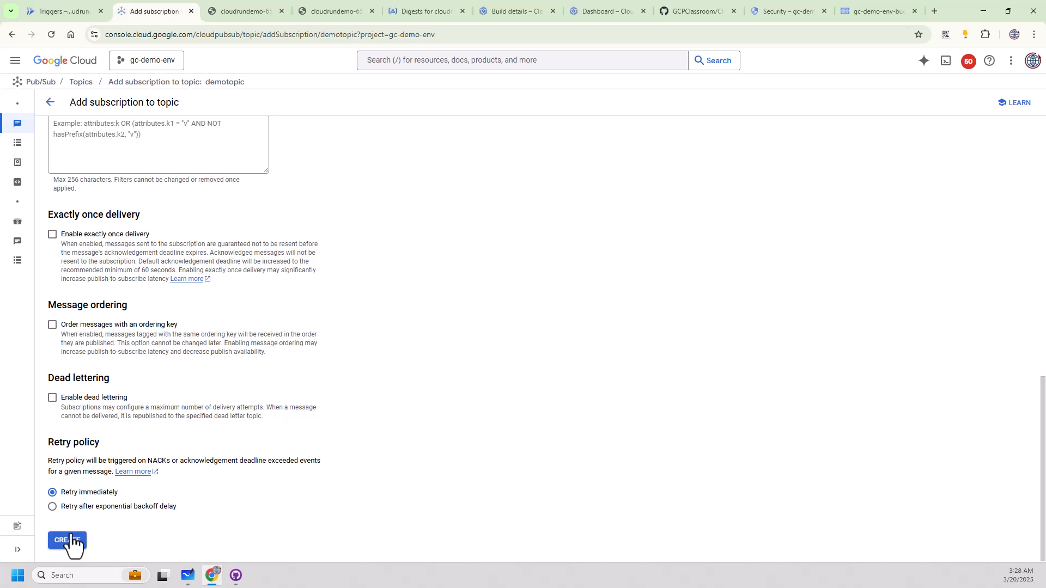
{"action": "left_click", "coordinate": [70, 540]}
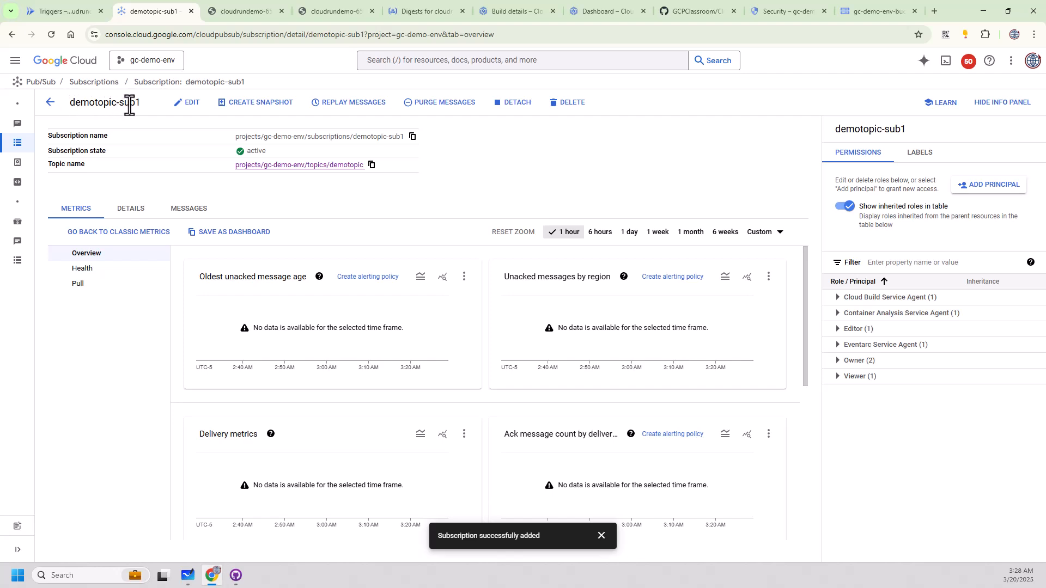
Return to demotopic from the topics list and publish a message reading "Test Message #2".
{"action": "mouse_move", "coordinate": [28, 144]}
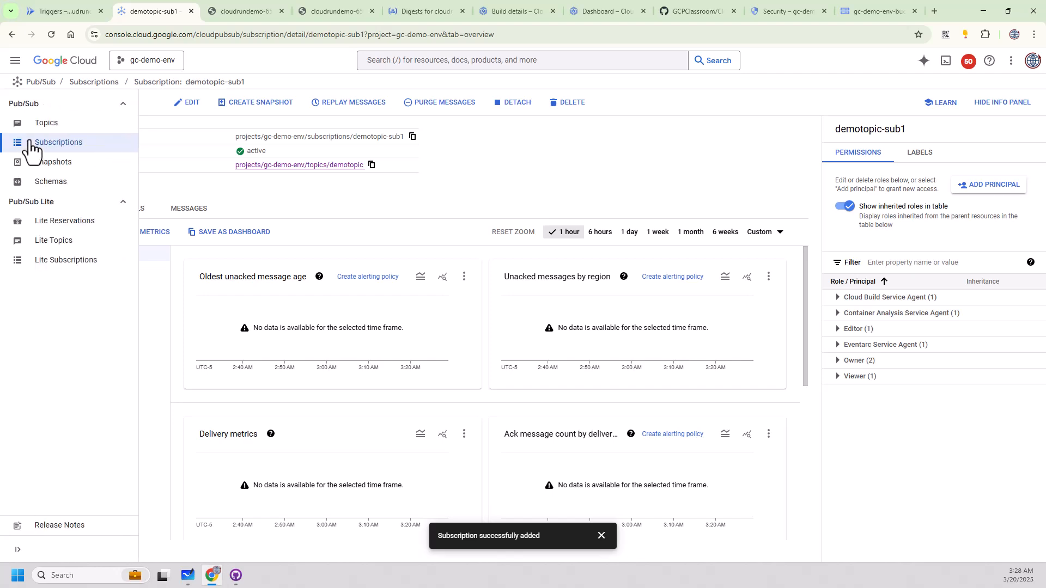
{"action": "left_click", "coordinate": [55, 125]}
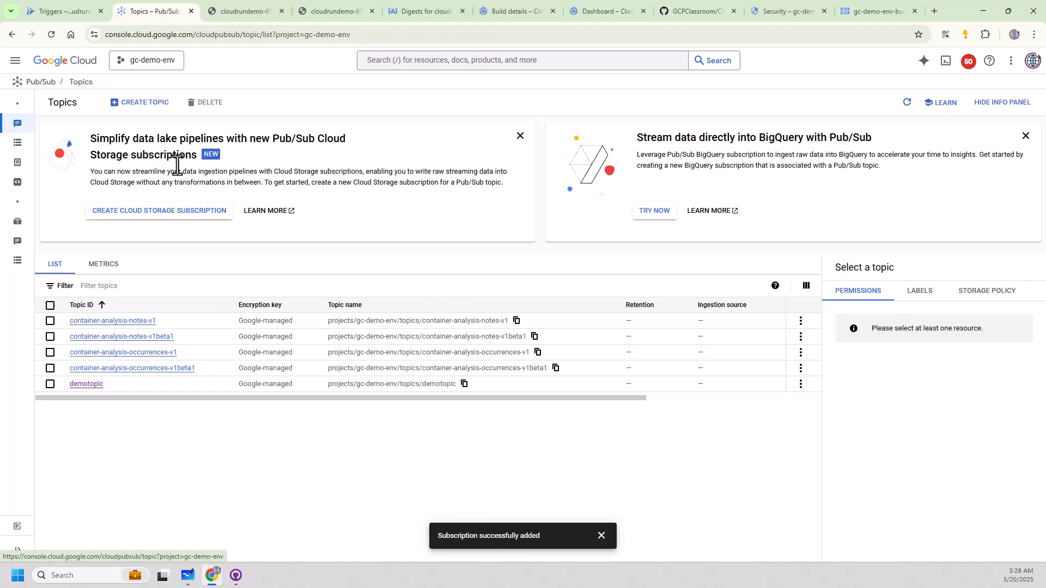
{"action": "left_click", "coordinate": [85, 384]}
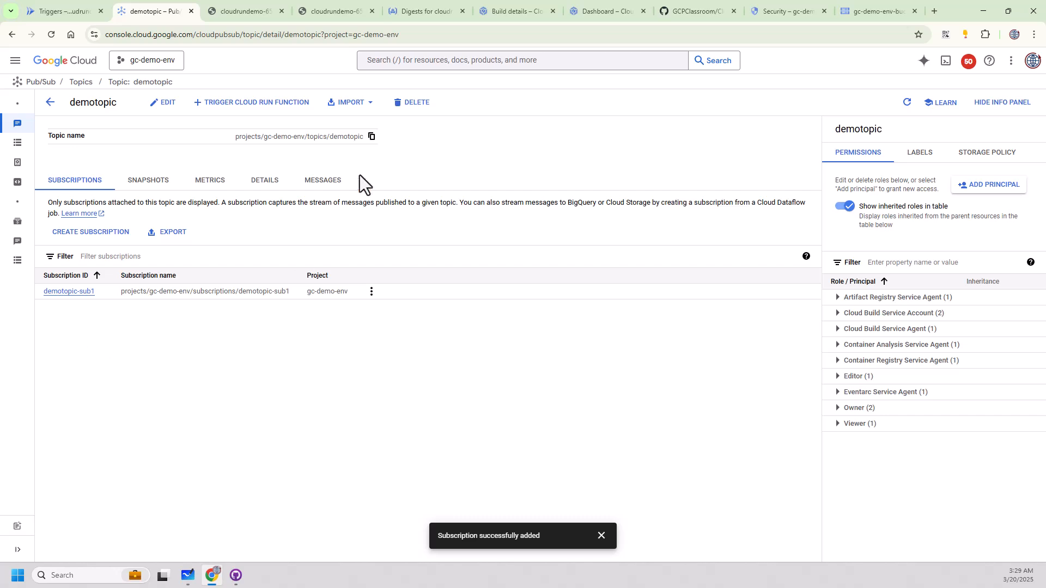
{"action": "left_click", "coordinate": [330, 184]}
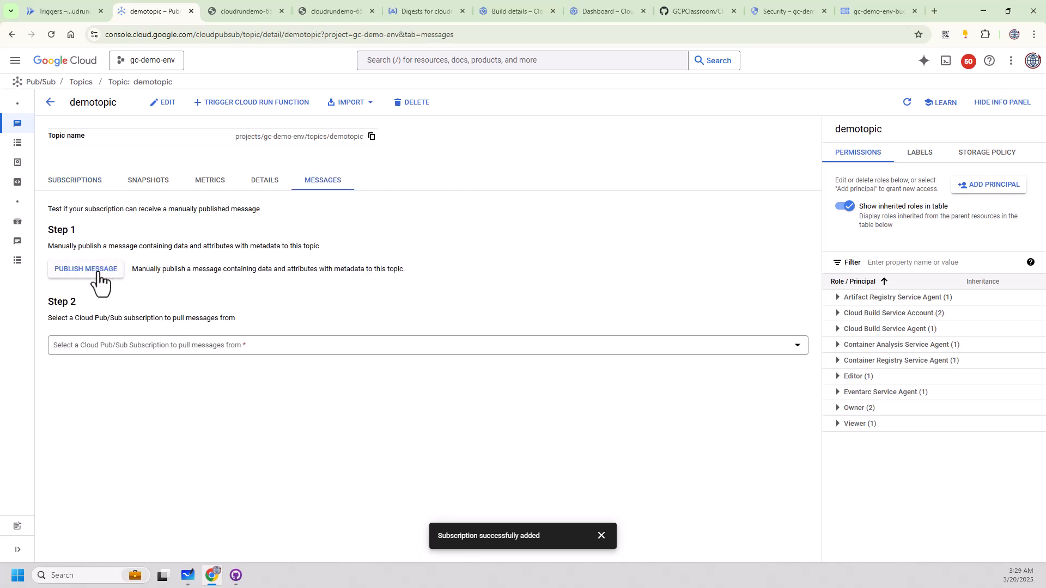
{"action": "left_click", "coordinate": [94, 273]}
{"action": "left_click", "coordinate": [555, 318]}
{"action": "type", "text": "T"}
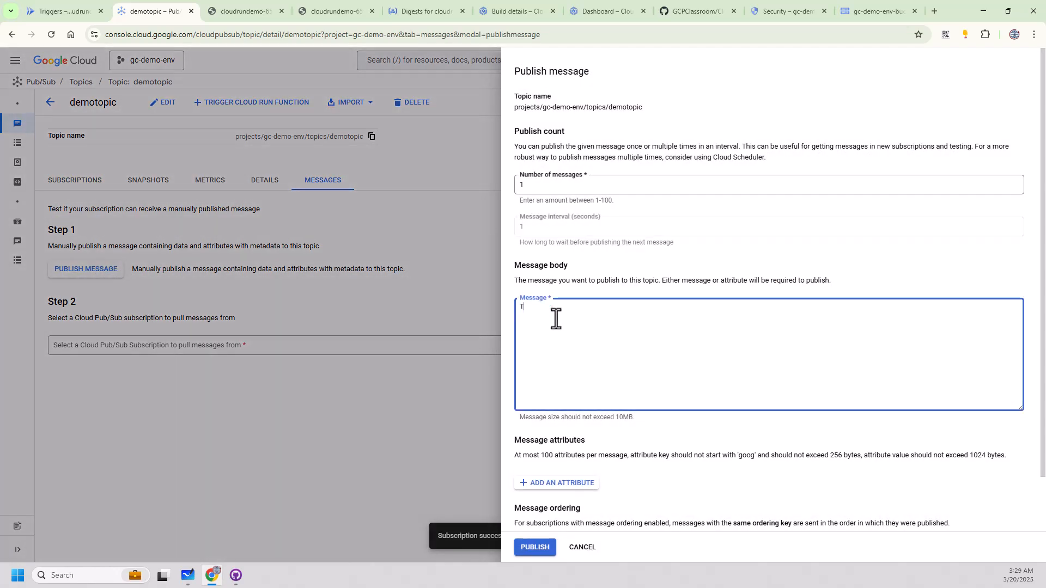
{"action": "type", "text": "est Message #"}
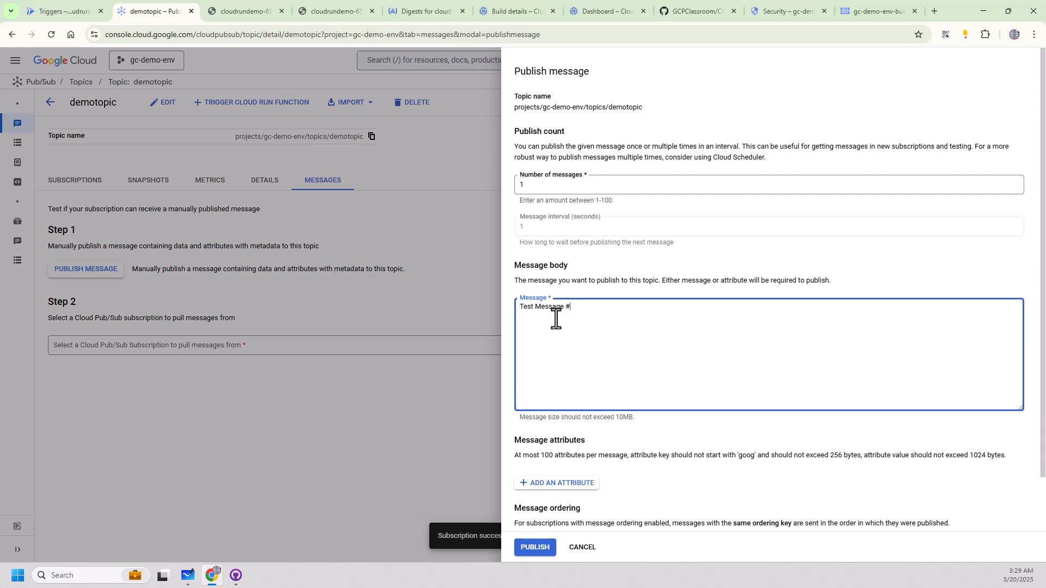
{"action": "type", "text": "1"}
{"action": "left_click", "coordinate": [533, 548]}
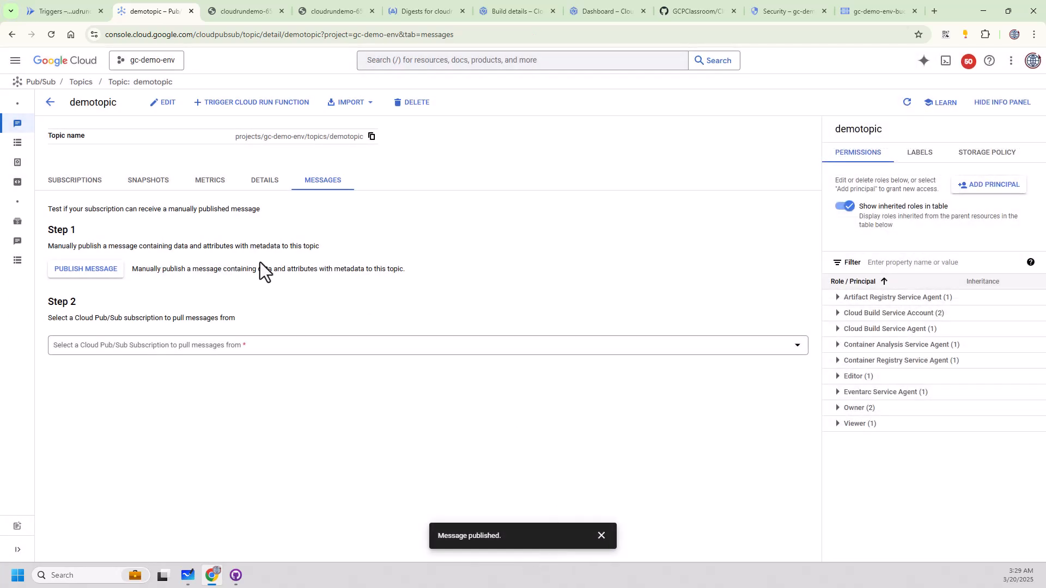
Publish another message to demotopic reading "Test Message #3".
{"action": "left_click", "coordinate": [115, 277]}
{"action": "left_click", "coordinate": [625, 327]}
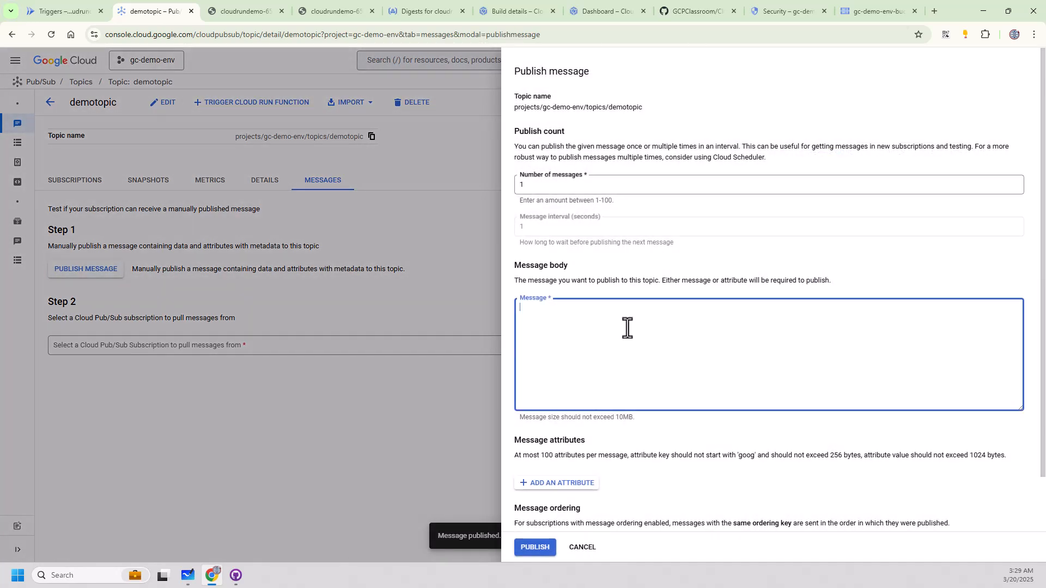
{"action": "type", "text": "Test Message #3"}
{"action": "left_click", "coordinate": [534, 547]}
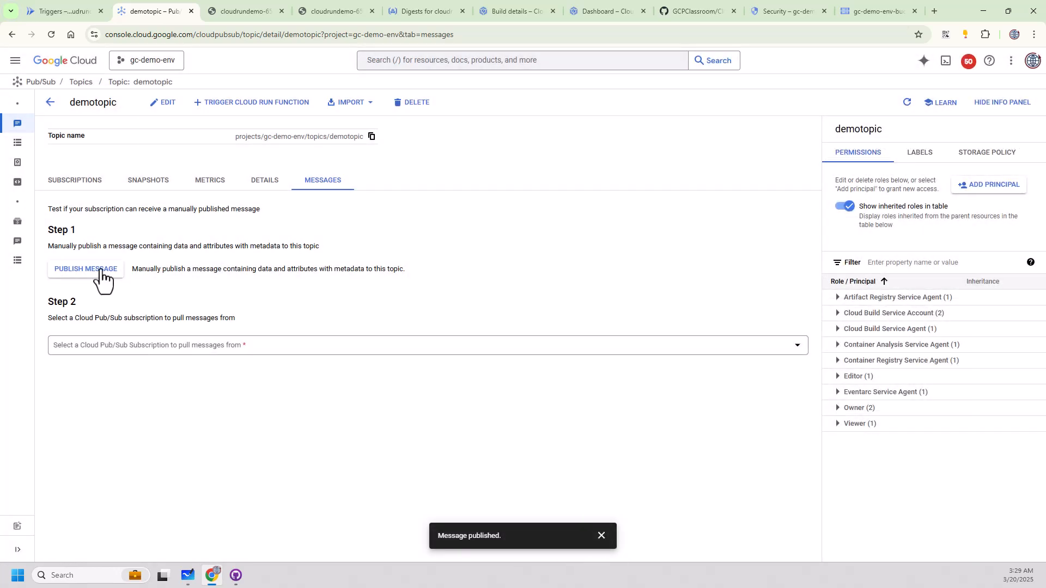
Publish another message to demotopic reading "Test Message #4".
{"action": "left_click", "coordinate": [103, 279]}
{"action": "left_click", "coordinate": [616, 337]}
{"action": "type", "text": "T"}
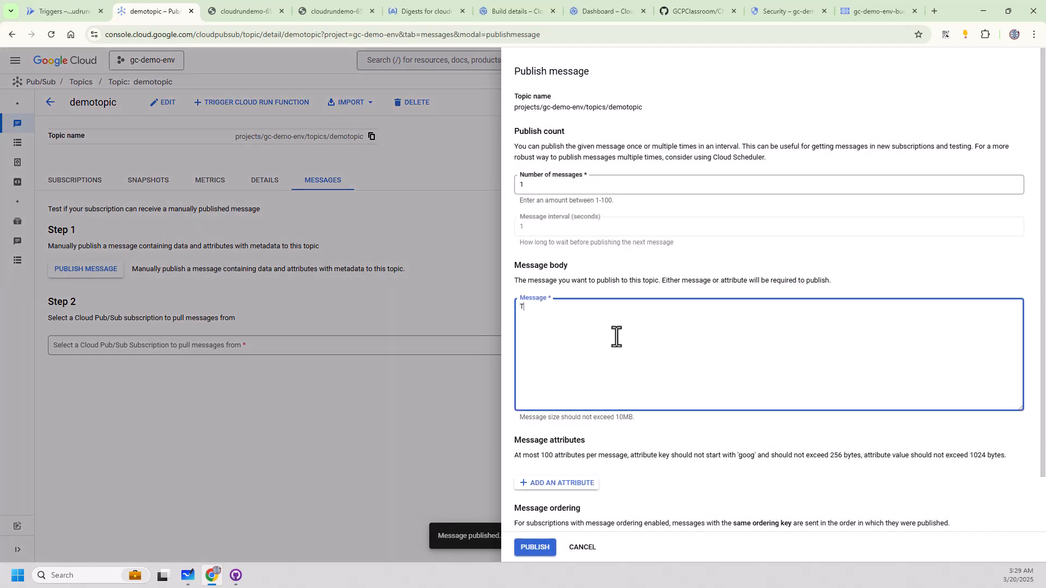
{"action": "type", "text": "est Message #4"}
{"action": "left_click", "coordinate": [534, 547]}
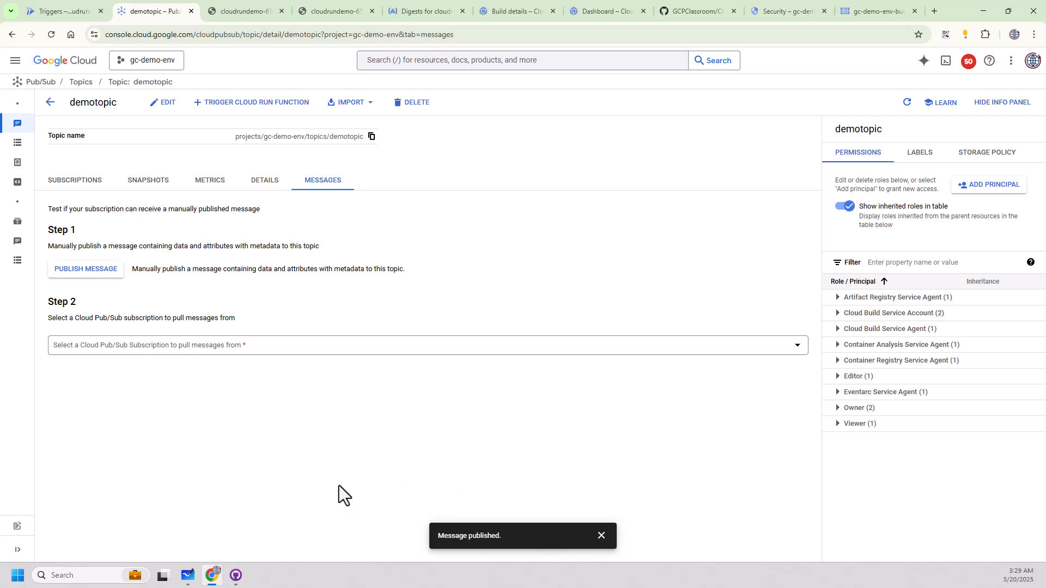
Pull the waiting messages from the demotopic-sub1 subscription and dismiss the publish notification.
{"action": "left_click", "coordinate": [161, 348]}
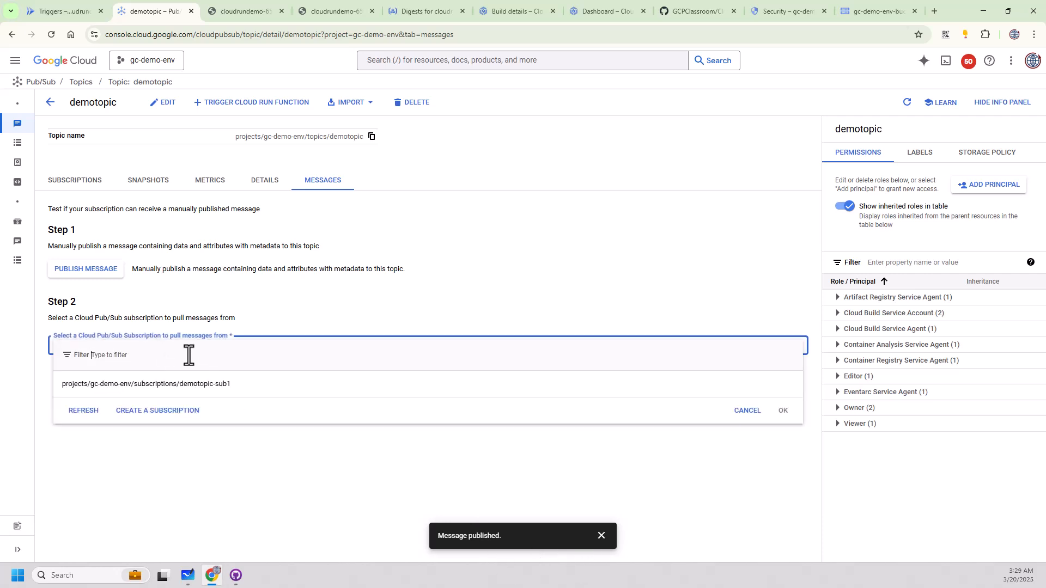
{"action": "left_click", "coordinate": [136, 384]}
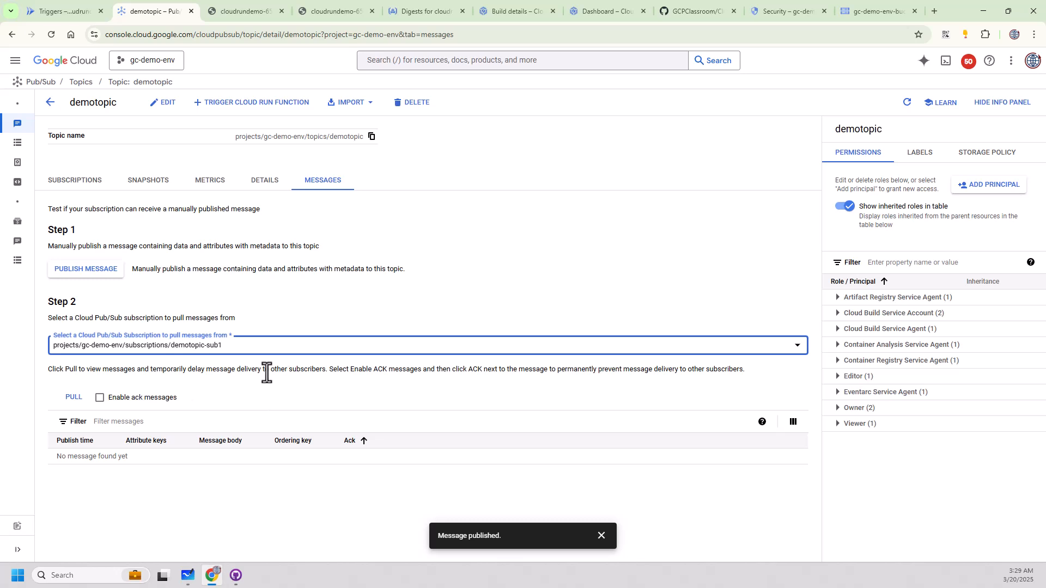
{"action": "left_click", "coordinate": [72, 400]}
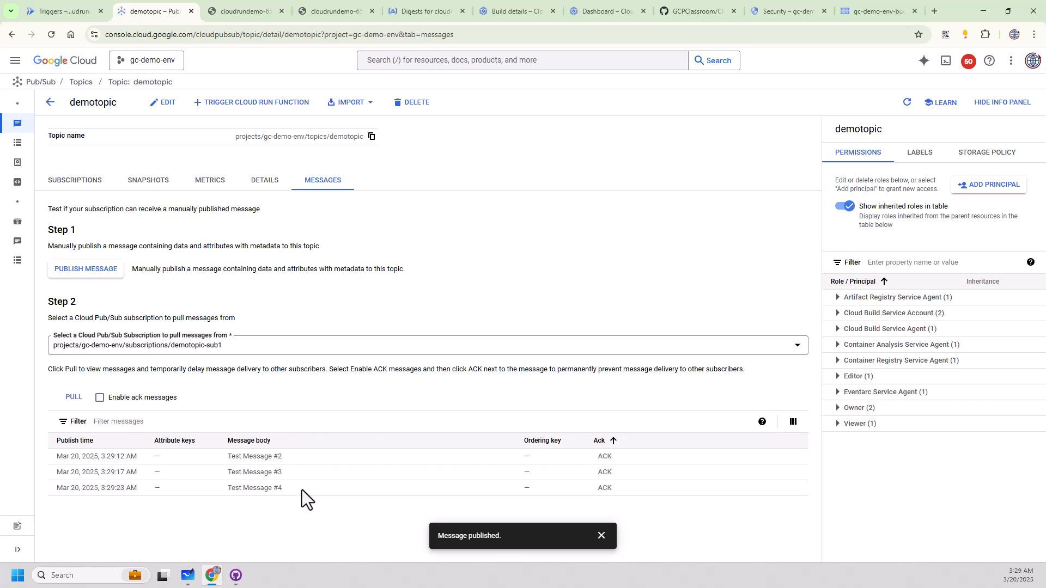
{"action": "left_click", "coordinate": [601, 537]}
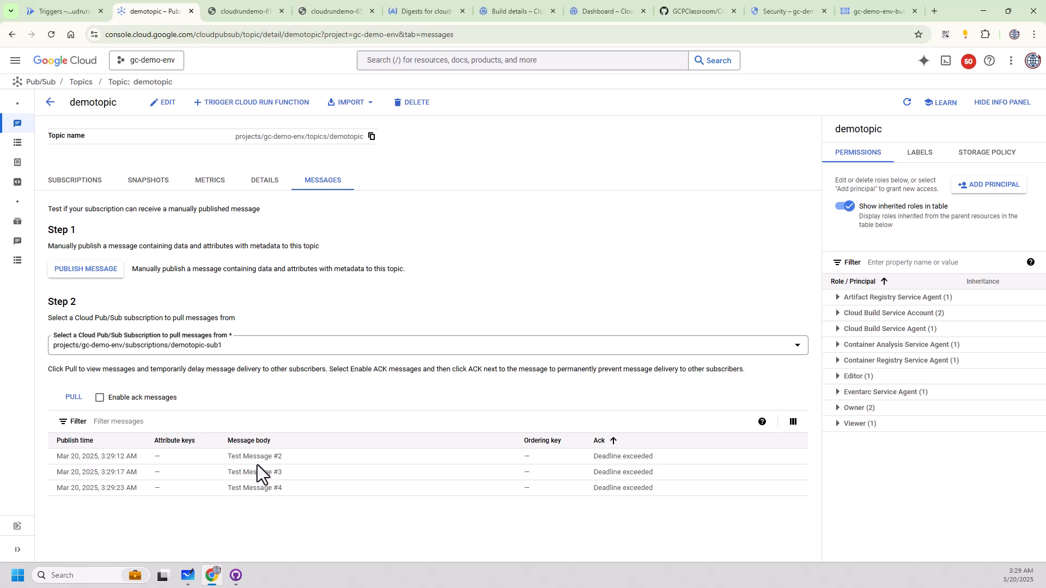
Start a new message on demotopic with the body lines "Testing #5", "More data", "[JSON]", "[XML]" and "key-value pairs".
{"action": "left_click", "coordinate": [96, 271]}
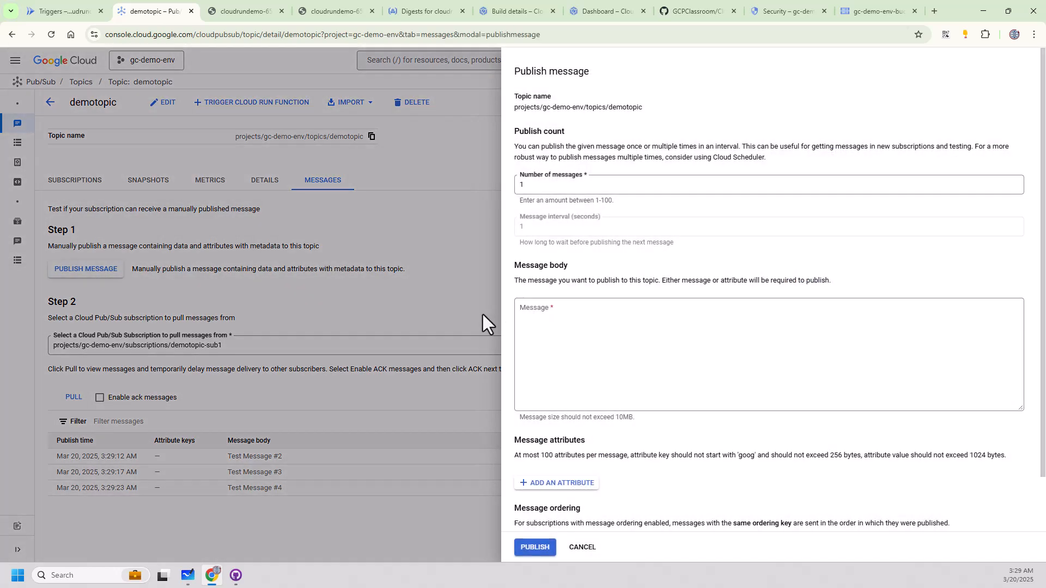
{"action": "left_click", "coordinate": [575, 313]}
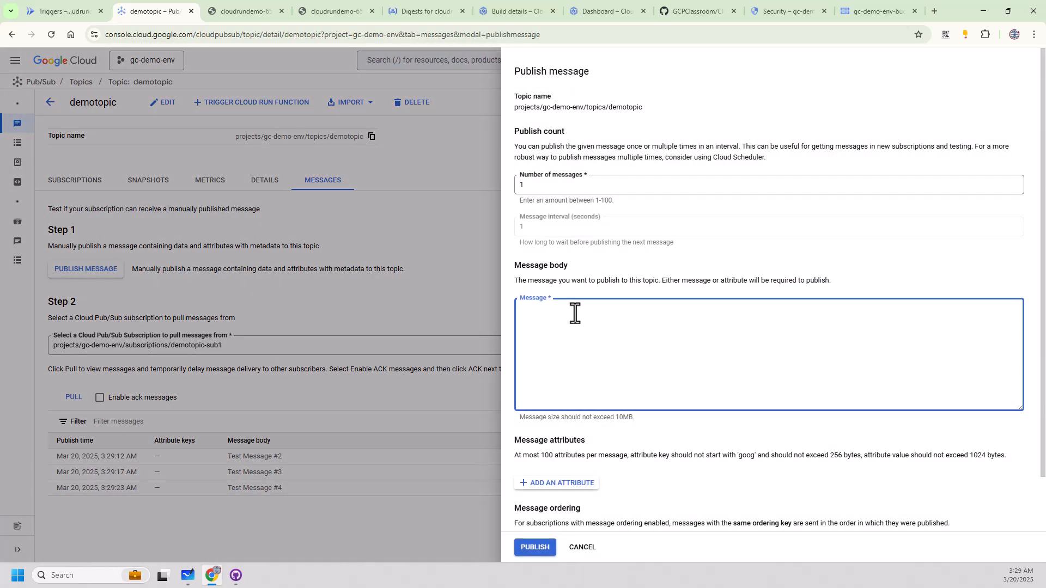
{"action": "type", "text": "Testing #$"}
{"action": "key", "text": "BackSpace"}
{"action": "type", "text": "5"}
{"action": "key", "text": "Return"}
{"action": "type", "text": "More data"}
{"action": "key", "text": "Return"}
{"action": "type", "text": "[JSON] "}
{"action": "type", "text": "[XML] "}
{"action": "type", "text": "key-valu"}
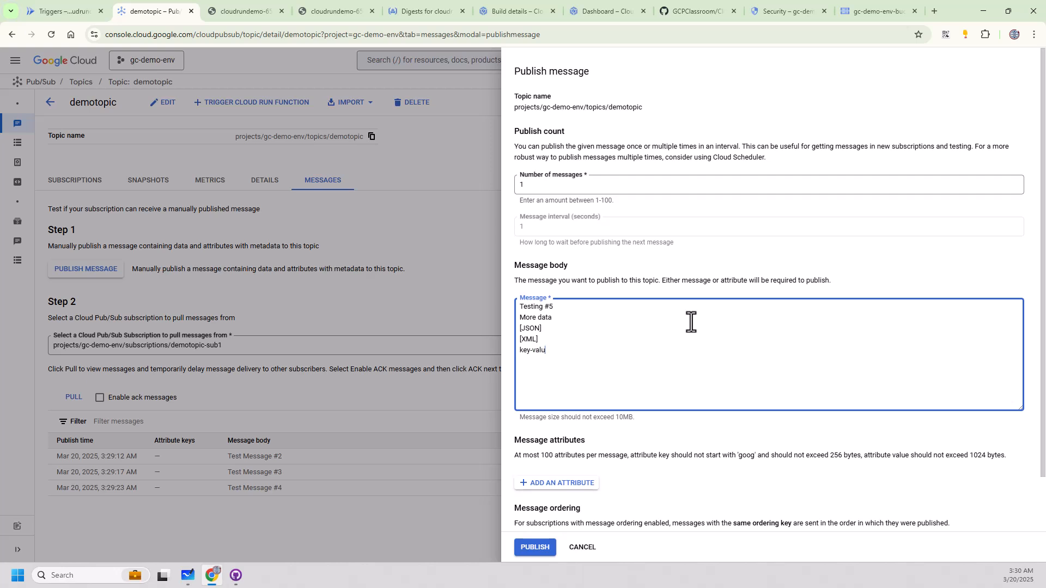
{"action": "type", "text": "e pairs"}
{"action": "key", "text": "Return"}
Add firstname and lastname attributes to the message, entering the person's capitalized first name and last name as their values.
{"action": "scroll", "coordinate": [662, 501], "scroll_direction": "down", "scroll_amount": 1}
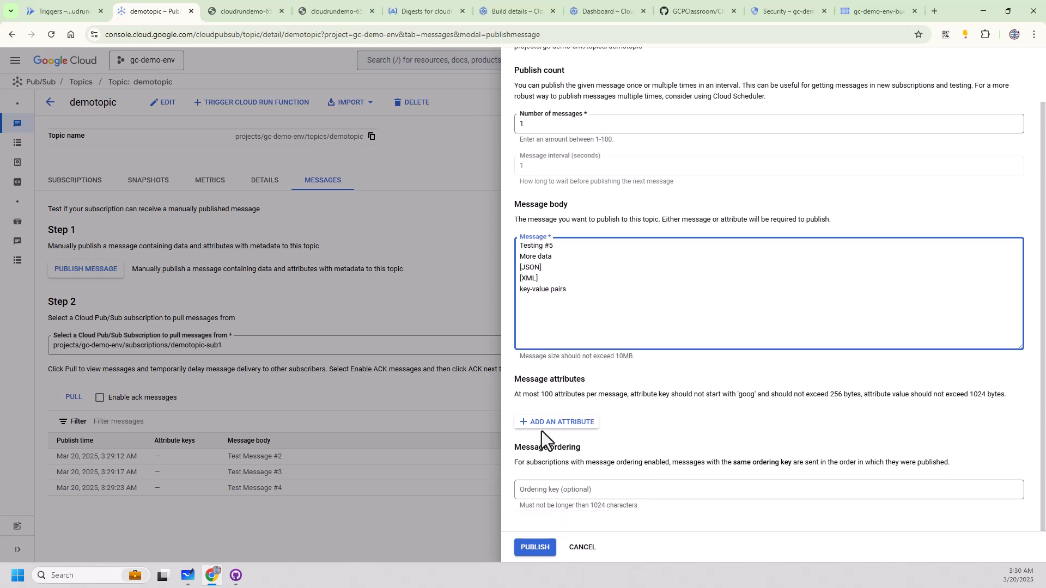
{"action": "left_click", "coordinate": [551, 426]}
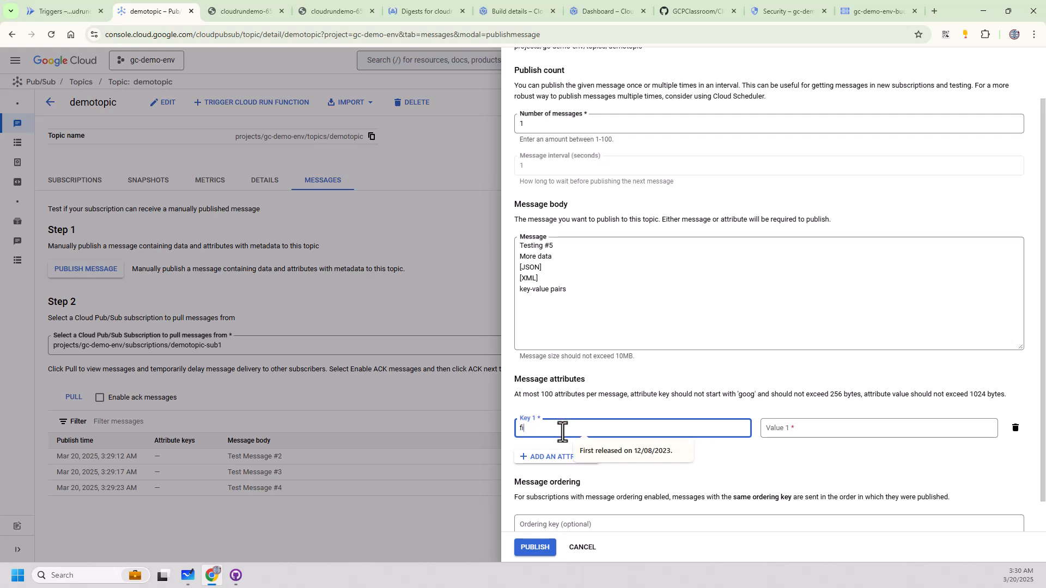
{"action": "type", "text": "firstname"}
{"action": "key", "text": "Tab"}
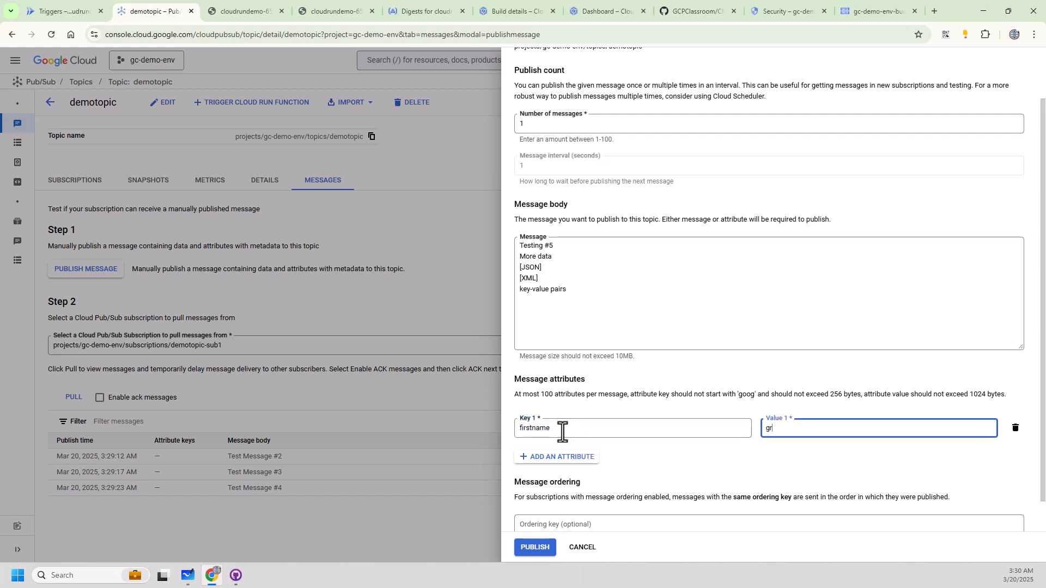
{"action": "left_click", "coordinate": [536, 459]}
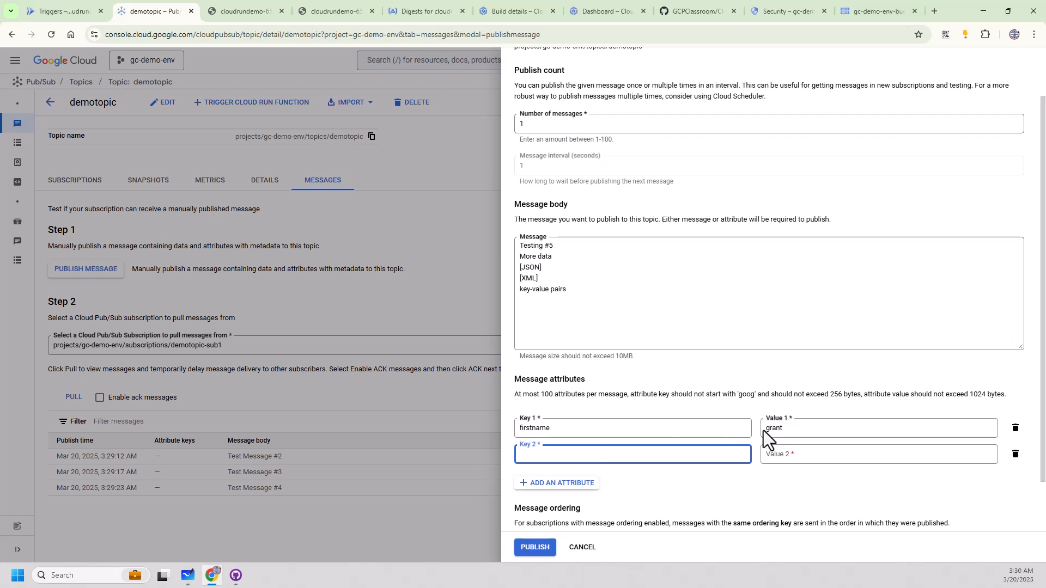
{"action": "type", "text": "lastname"}
{"action": "key", "text": "Tab"}
{"action": "key", "text": "shift+Tab"}
{"action": "key", "text": "shift+Tab"}
{"action": "key", "text": "shift+Tab"}
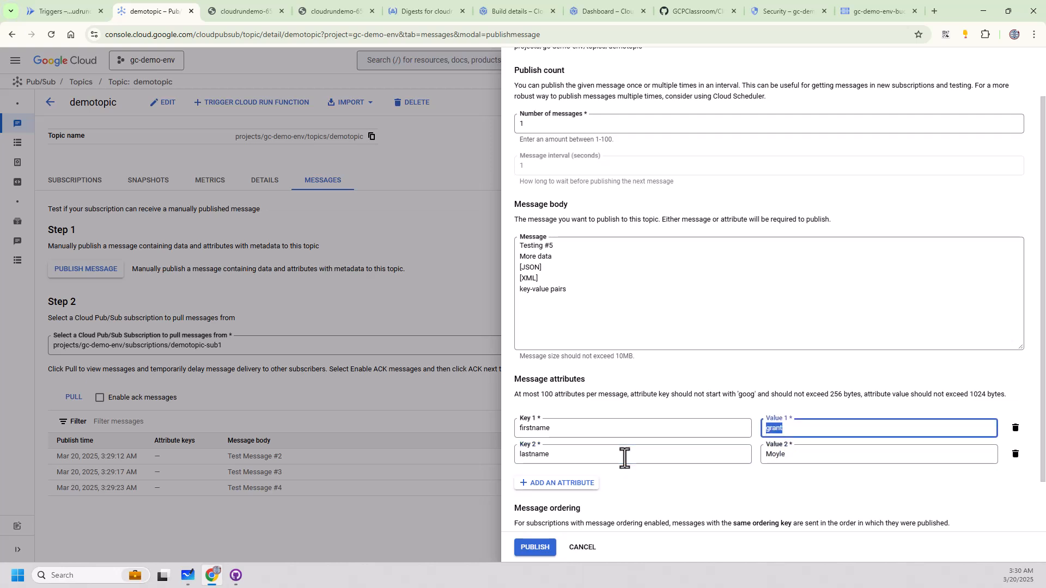
{"action": "key", "text": "Tab"}
Add an employeeid attribute with the employee's ID number as its value and publish the message to demotopic.
{"action": "left_click", "coordinate": [564, 484]}
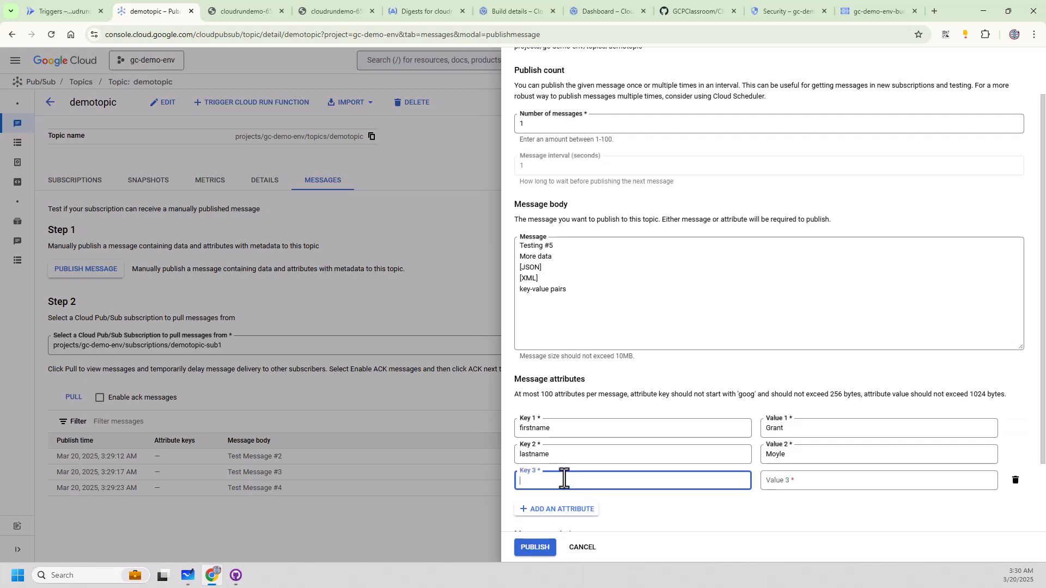
{"action": "type", "text": "employeeid"}
{"action": "key", "text": "Tab"}
{"action": "type", "text": "007"}
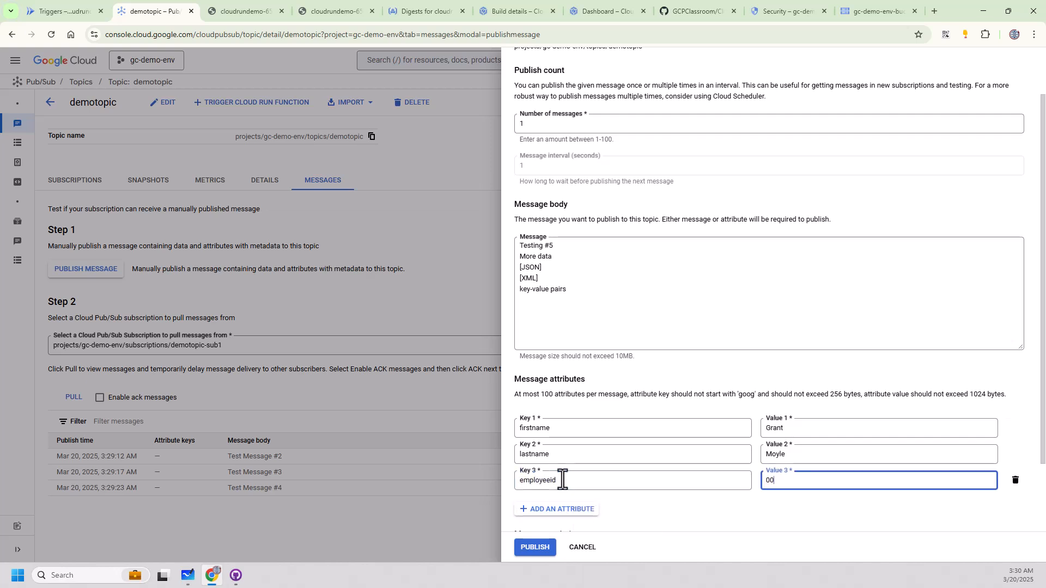
{"action": "left_click", "coordinate": [524, 548]}
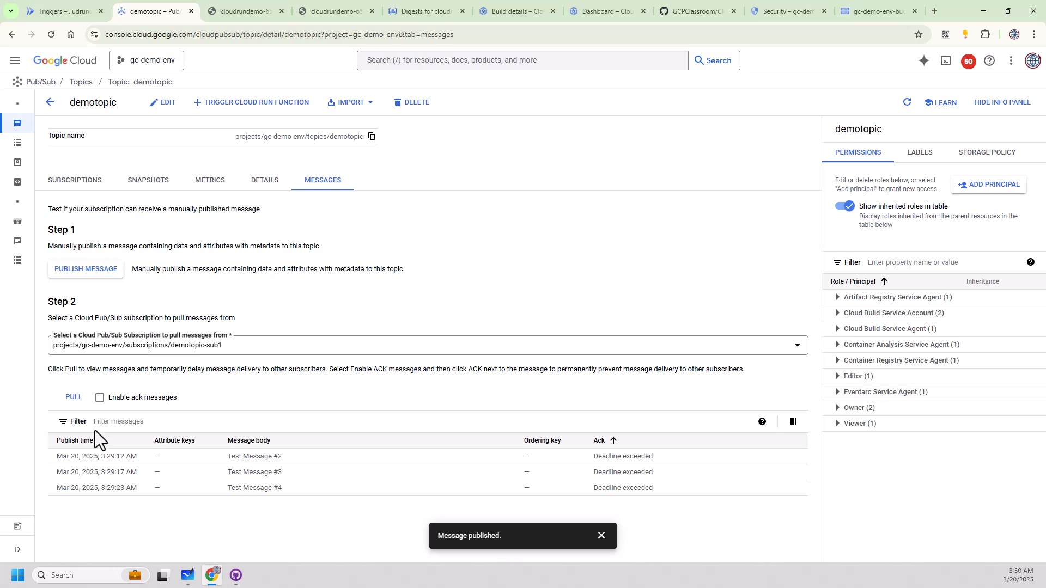
Open a Windows Command Prompt window over the browser.
{"action": "right_click", "coordinate": [17, 575]}
{"action": "left_click", "coordinate": [30, 507]}
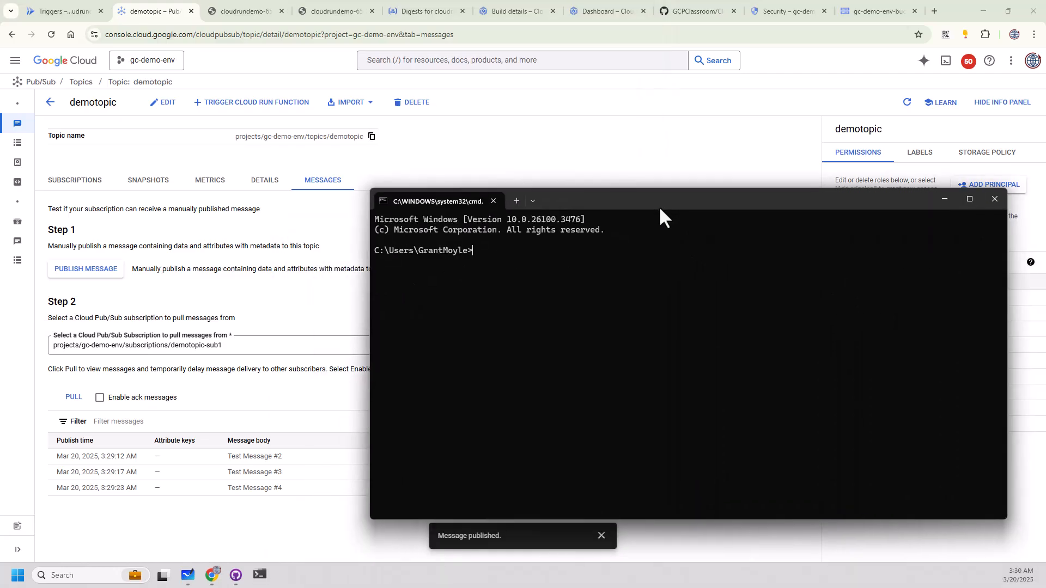
{"action": "left_click_drag", "start_coordinate": [659, 207], "coordinate": [687, 184]}
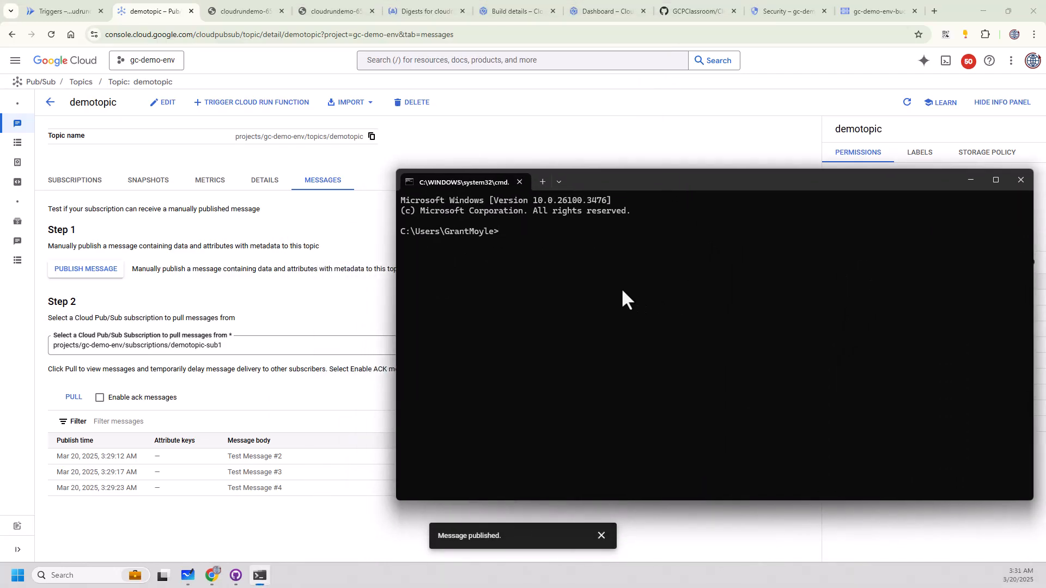
Check the installed programs in Control Panel's Programs and Features for Google Cloud SDK, and close the list.
{"action": "left_click", "coordinate": [17, 577]}
{"action": "type", "text": "contro"}
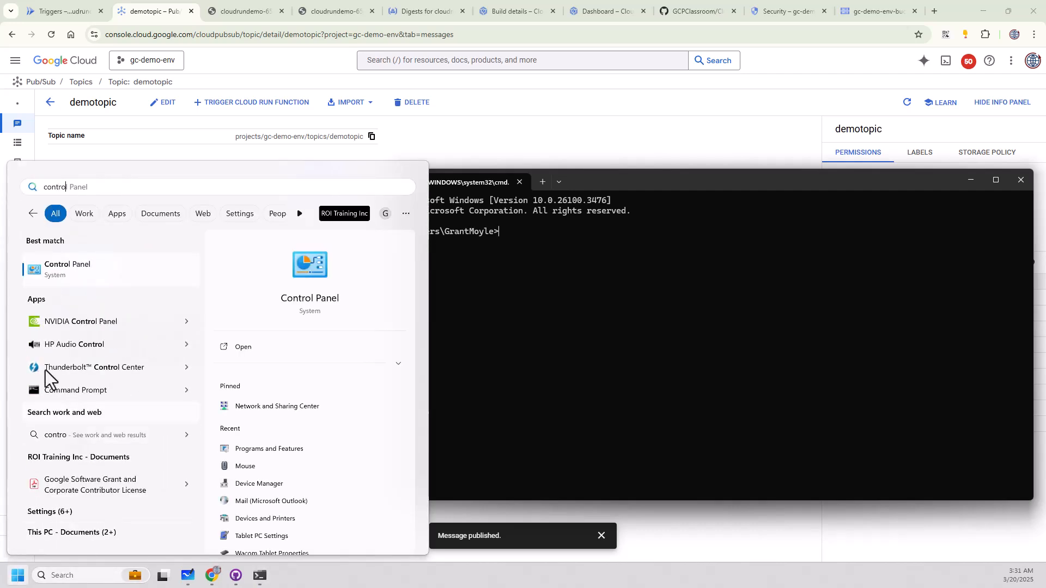
{"action": "left_click", "coordinate": [60, 266]}
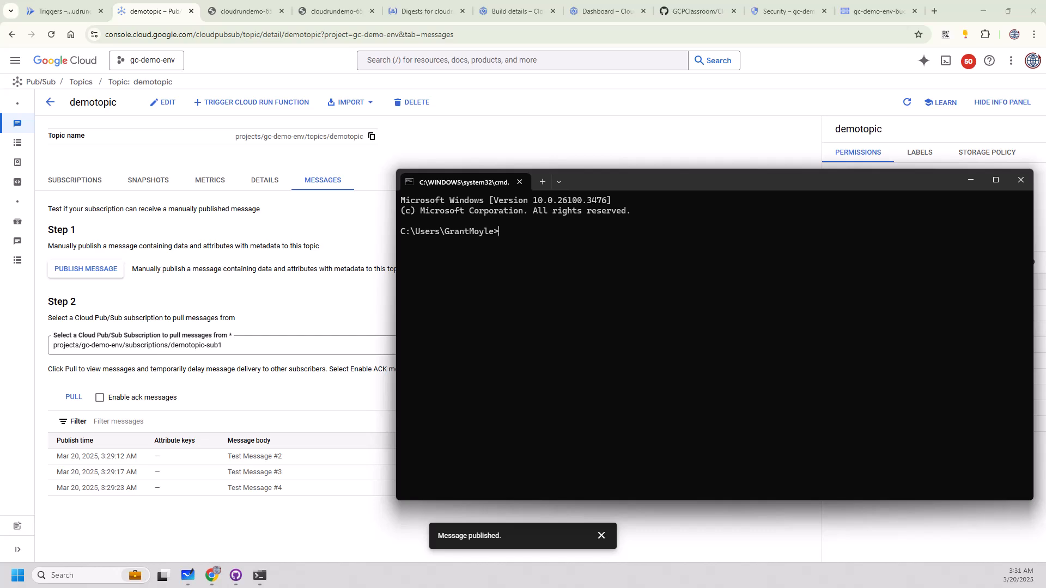
{"action": "left_click_drag", "start_coordinate": [0, 0], "coordinate": [322, 46]}
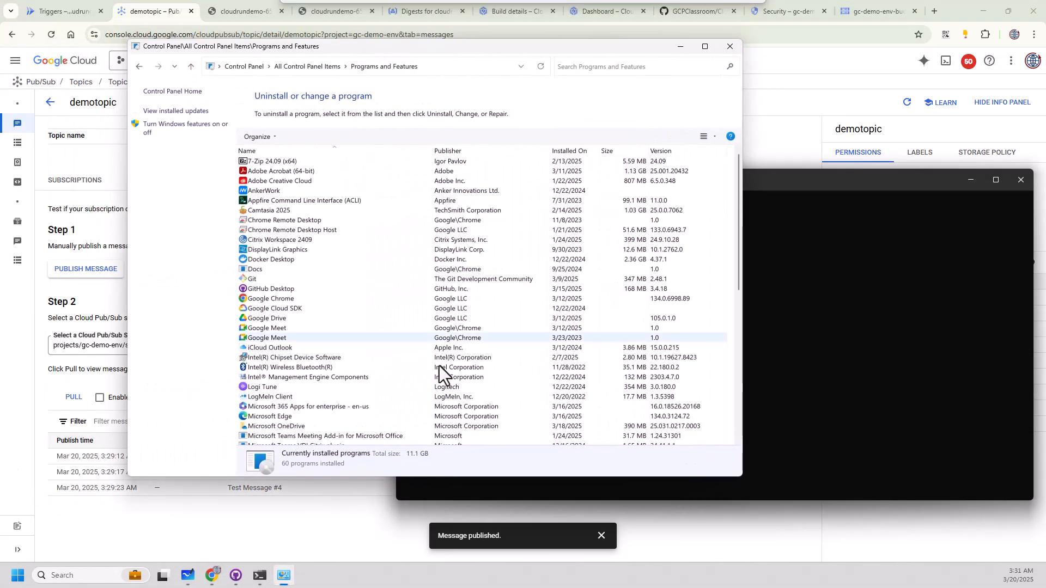
{"action": "scroll", "coordinate": [342, 354], "scroll_direction": "down", "scroll_amount": 8}
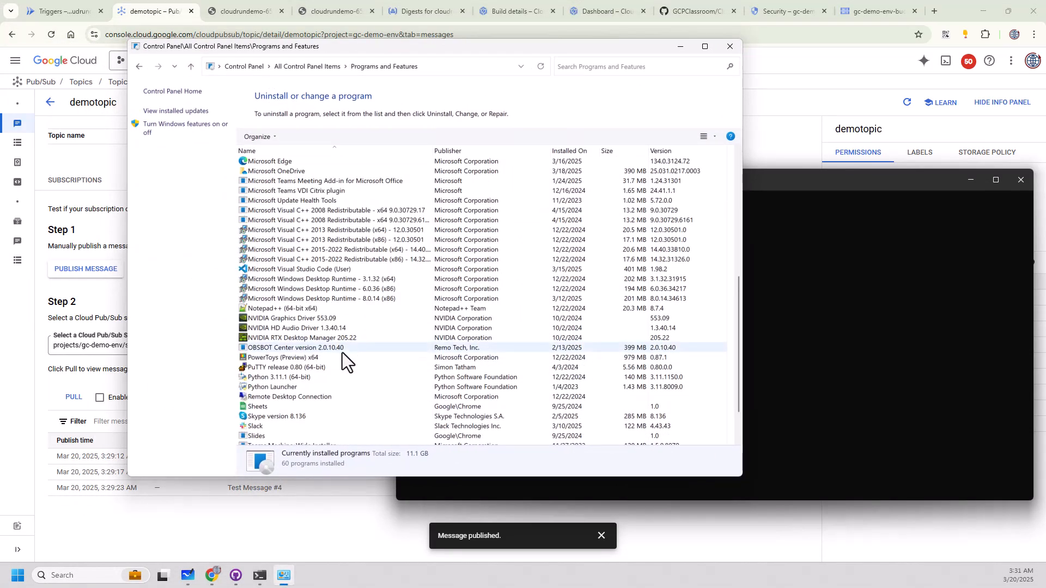
{"action": "scroll", "coordinate": [342, 351], "scroll_direction": "up", "scroll_amount": 8}
{"action": "left_click", "coordinate": [279, 309]}
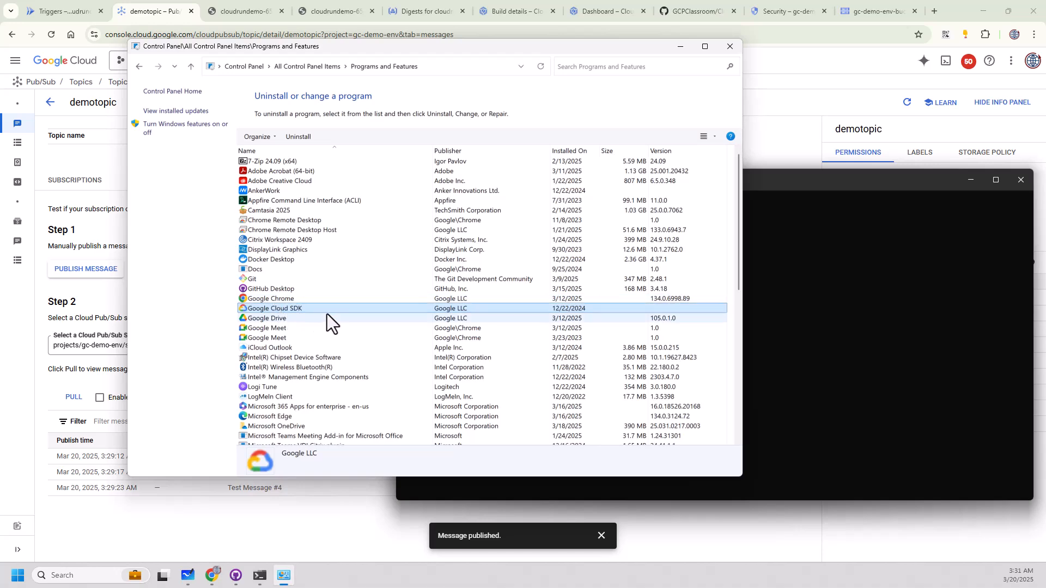
{"action": "left_click", "coordinate": [729, 47]}
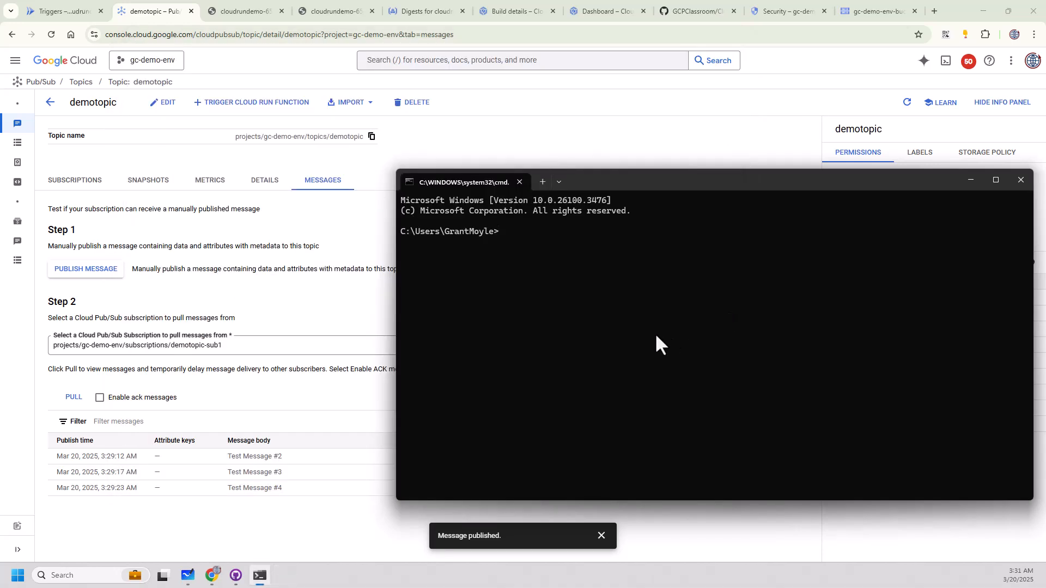
Set the active gcloud project to gc-demo-env from the Command Prompt.
{"action": "type", "text": "gcloud config set project "}
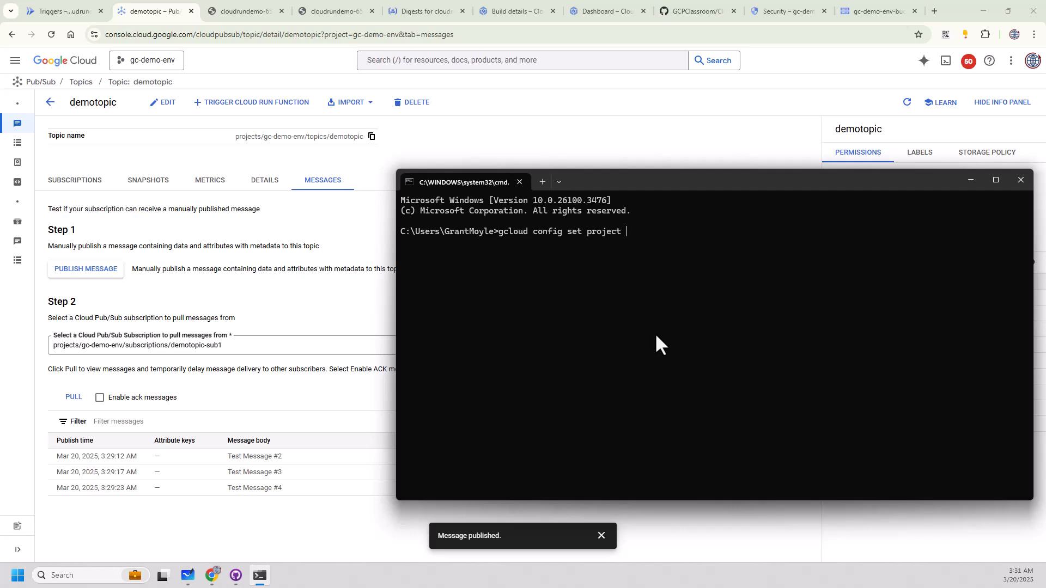
{"action": "type", "text": "gc-demo-env"}
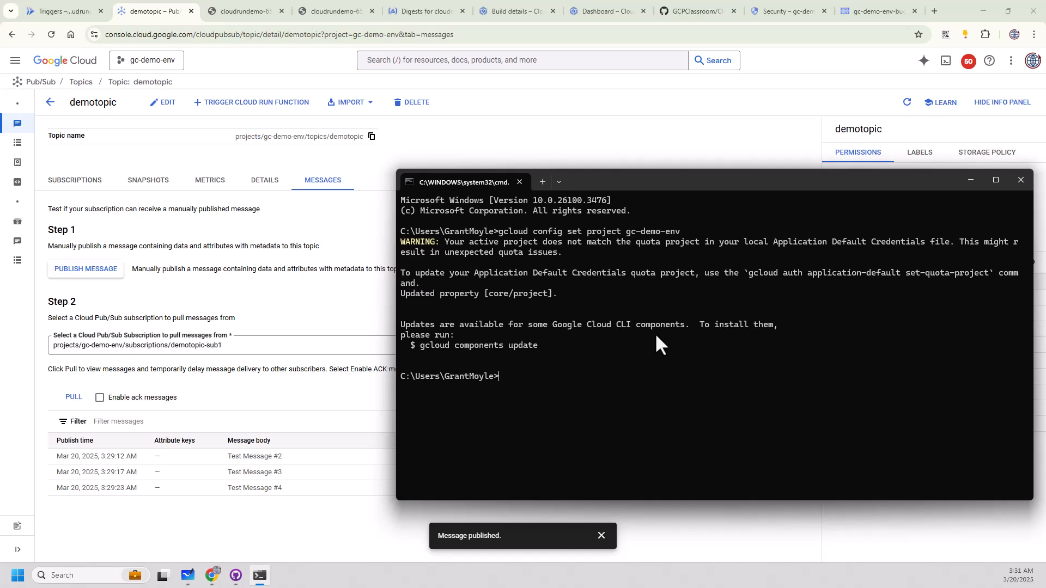
List the credentialed gcloud accounts with gcloud auth list to check which account is active.
{"action": "type", "text": "gcloud auth list"}
{"action": "key", "text": "Return"}
{"action": "left_click_drag", "start_coordinate": [436, 414], "coordinate": [630, 420]}
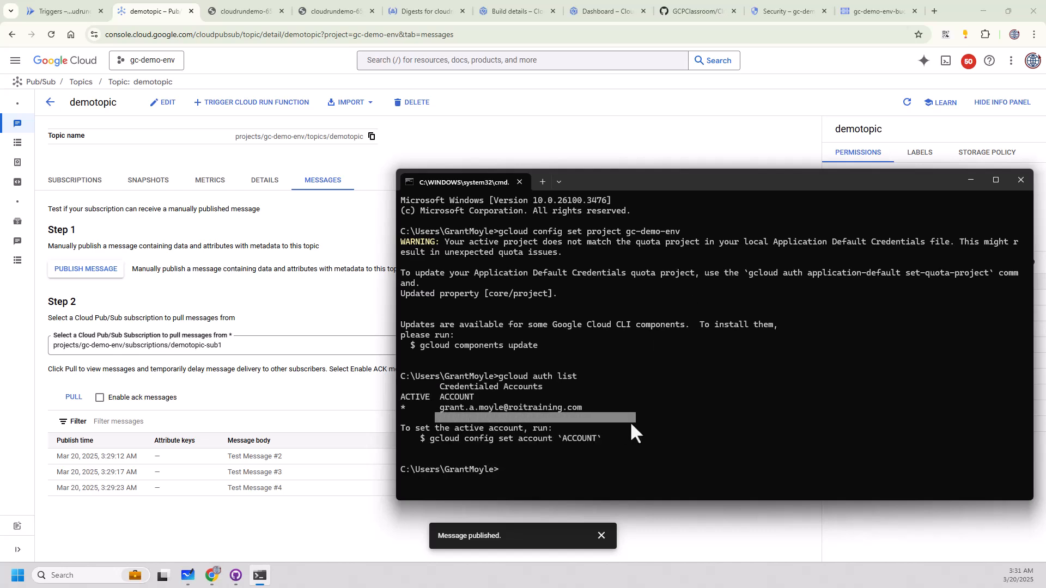
{"action": "left_click", "coordinate": [734, 384]}
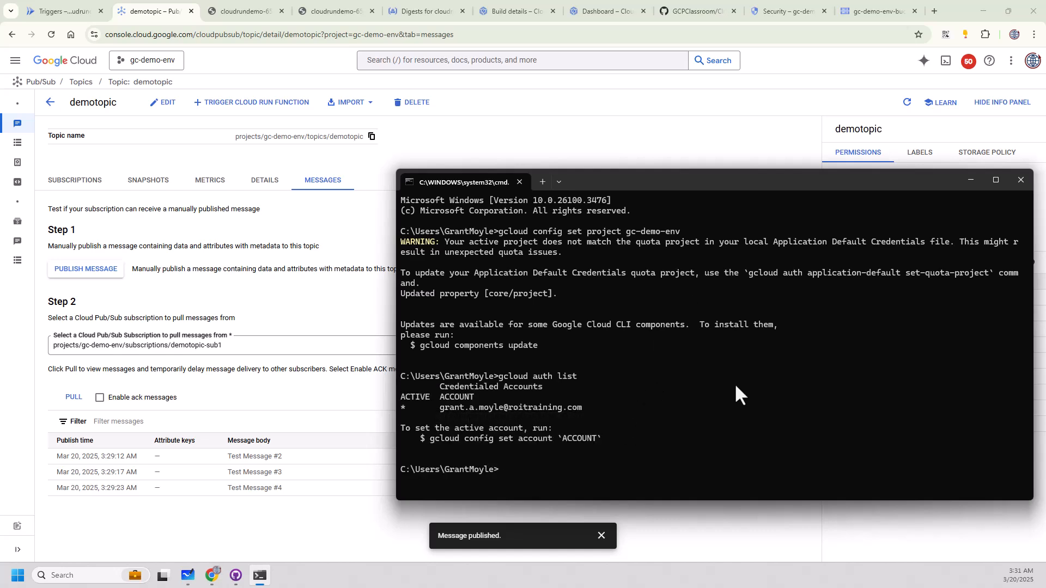
List the project's Pub/Sub topics with gcloud pubsub topics list and move the terminal window higher on the screen.
{"action": "type", "text": "gcloud pubsub"}
{"action": "key", "text": "BackSpace"}
{"action": "key", "text": "BackSpace"}
{"action": "key", "text": "BackSpace"}
{"action": "type", "text": "sub topics list"}
{"action": "key", "text": "Return"}
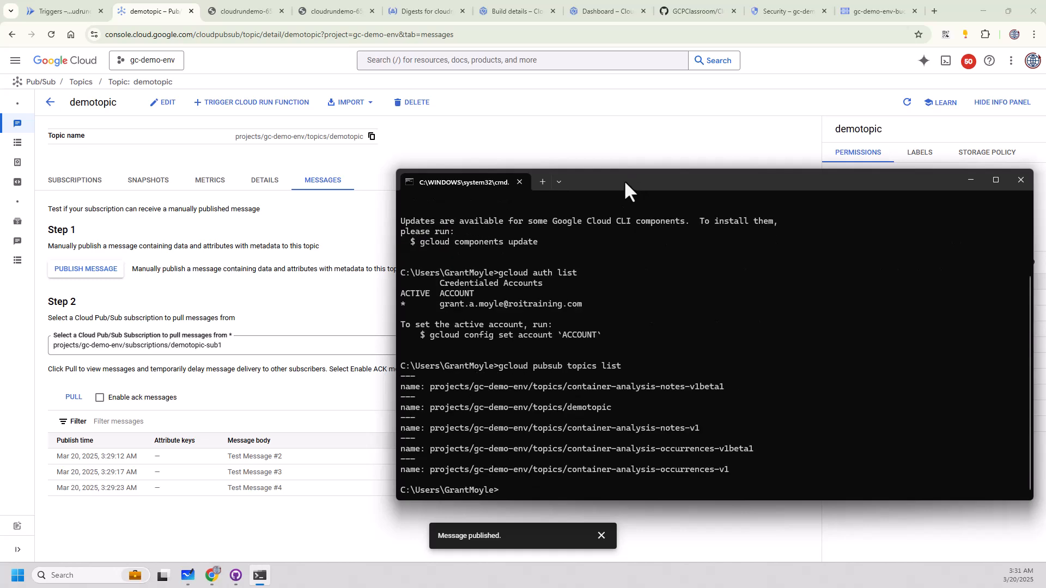
{"action": "left_click_drag", "start_coordinate": [624, 180], "coordinate": [613, 63]}
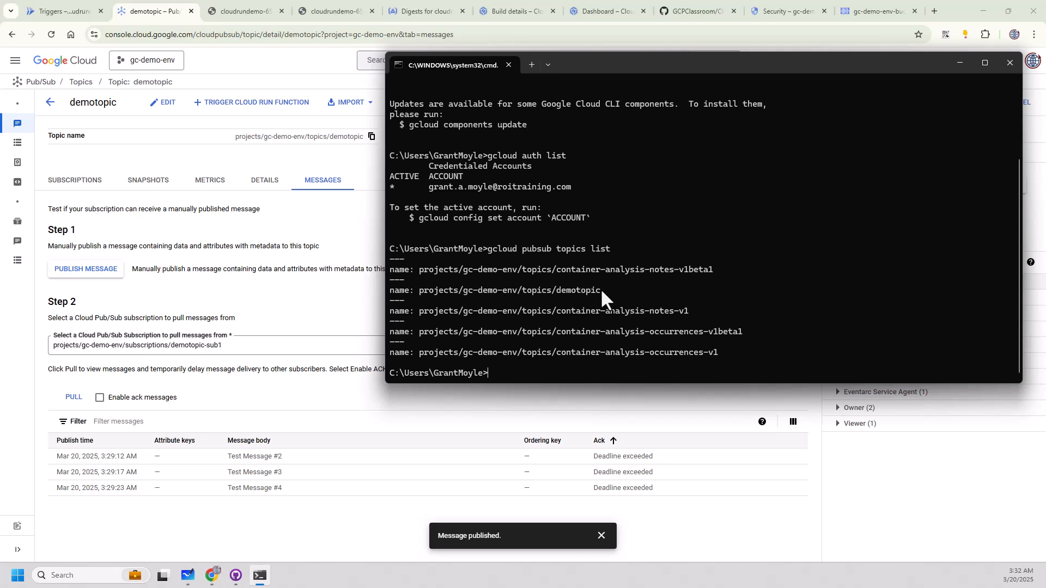
Describe the demotopic topic with gcloud pubsub topics describe.
{"action": "key", "text": "Up"}
{"action": "key", "text": "BackSpace"}
{"action": "key", "text": "BackSpace"}
{"action": "key", "text": "BackSpace"}
{"action": "key", "text": "BackSpace"}
{"action": "type", "text": "describe "}
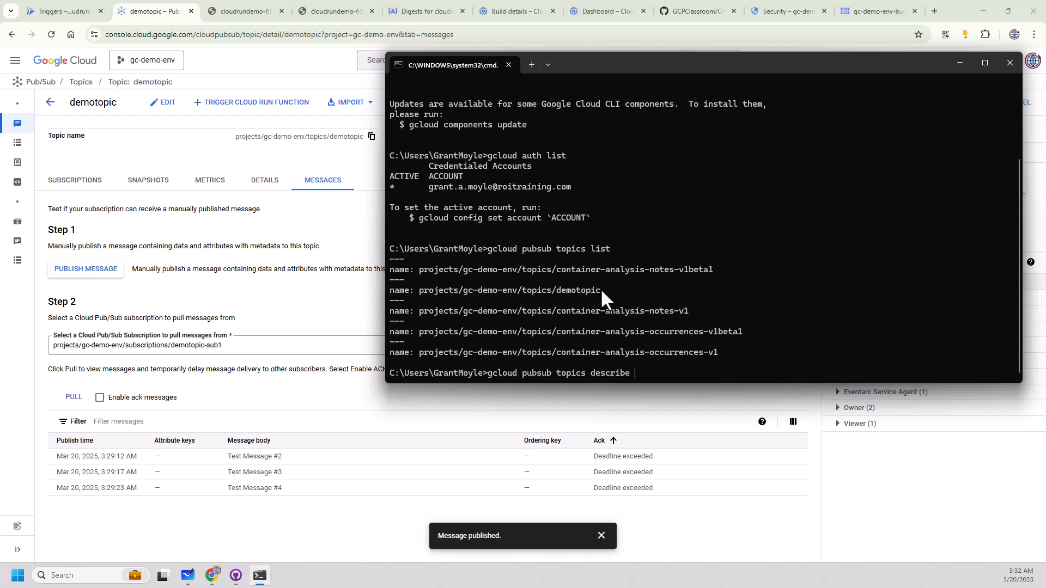
{"action": "type", "text": "demotopic"}
{"action": "key", "text": "Return"}
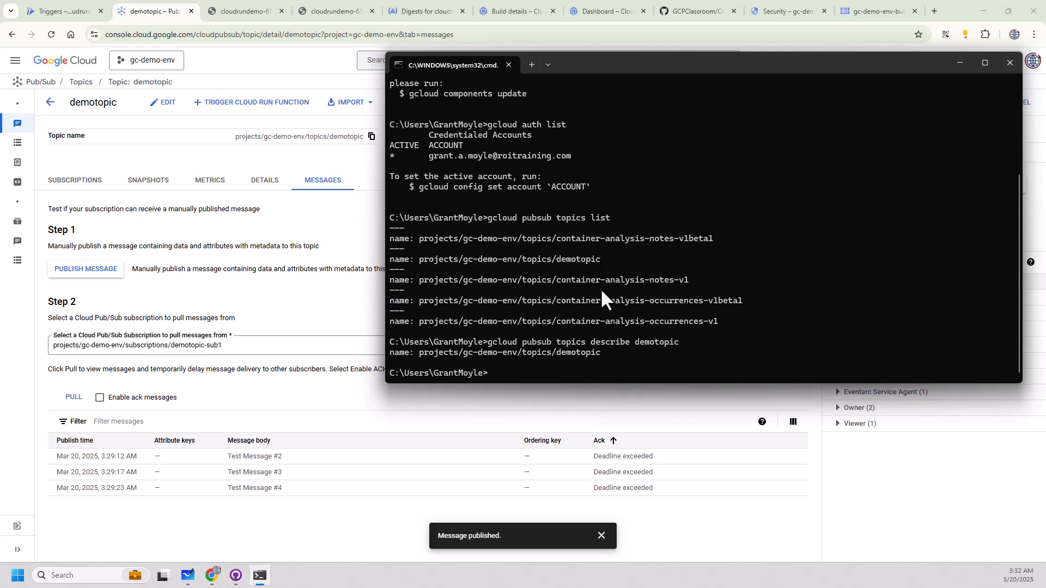
List the project's Pub/Sub subscriptions with gcloud pubsub subscriptions list.
{"action": "key", "text": "Up"}
{"action": "key", "text": "BackSpace"}
{"action": "key", "text": "BackSpace"}
{"action": "key", "text": "BackSpace"}
{"action": "key", "text": "BackSpace"}
{"action": "key", "text": "BackSpace"}
{"action": "key", "text": "BackSpace"}
{"action": "key", "text": "BackSpace"}
{"action": "key", "text": "BackSpace"}
{"action": "key", "text": "BackSpace"}
{"action": "key", "text": "BackSpace"}
{"action": "key", "text": "BackSpace"}
{"action": "key", "text": "BackSpace"}
{"action": "key", "text": "BackSpace"}
{"action": "key", "text": "BackSpace"}
{"action": "key", "text": "BackSpace"}
{"action": "key", "text": "BackSpace"}
{"action": "key", "text": "BackSpace"}
{"action": "key", "text": "BackSpace"}
{"action": "key", "text": "BackSpace"}
{"action": "key", "text": "BackSpace"}
{"action": "key", "text": "BackSpace"}
{"action": "key", "text": "BackSpace"}
{"action": "key", "text": "BackSpace"}
{"action": "key", "text": "BackSpace"}
{"action": "key", "text": "BackSpace"}
{"action": "type", "text": "subscriptions list"}
{"action": "key", "text": "Return"}
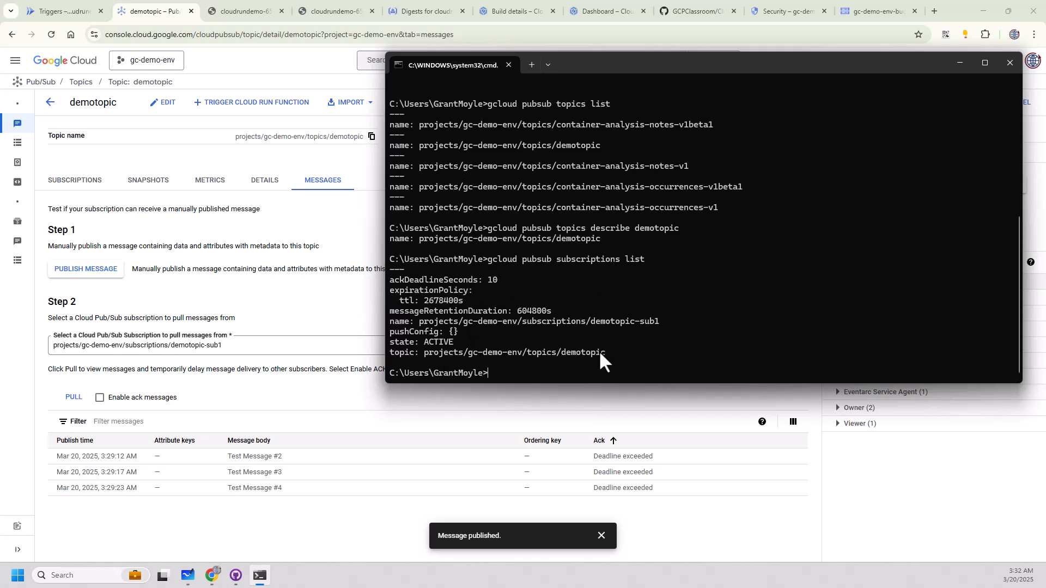
Describe the demotopic-sub1 subscription with gcloud pubsub subscriptions describe.
{"action": "key", "text": "Up"}
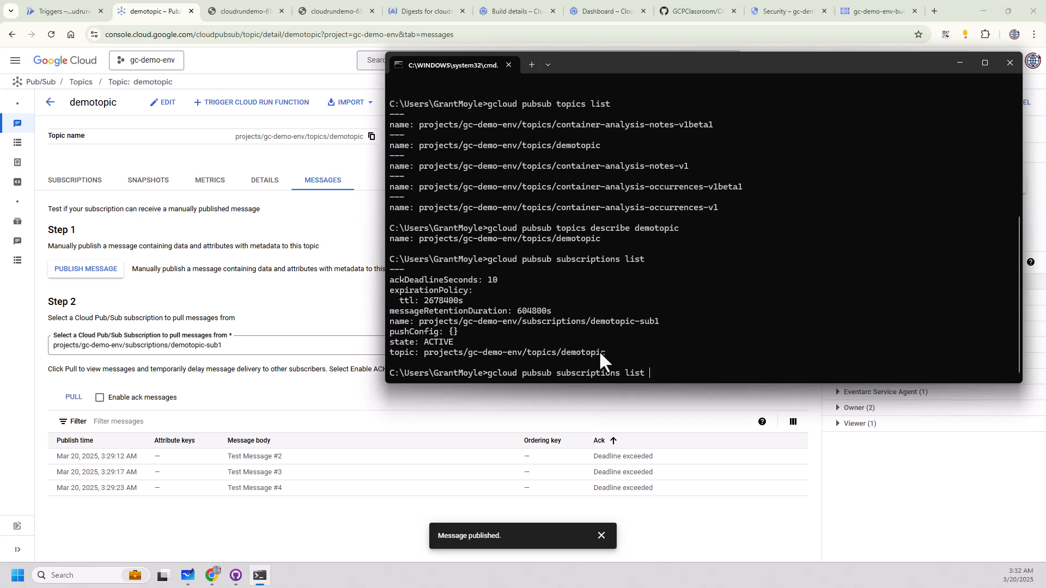
{"action": "key", "text": "BackSpace"}
{"action": "key", "text": "BackSpace"}
{"action": "key", "text": "BackSpace"}
{"action": "key", "text": "BackSpace"}
{"action": "key", "text": "BackSpace"}
{"action": "type", "text": "describe demotr"}
{"action": "key", "text": "BackSpace"}
{"action": "type", "text": "opic-sub1"}
{"action": "key", "text": "Return"}
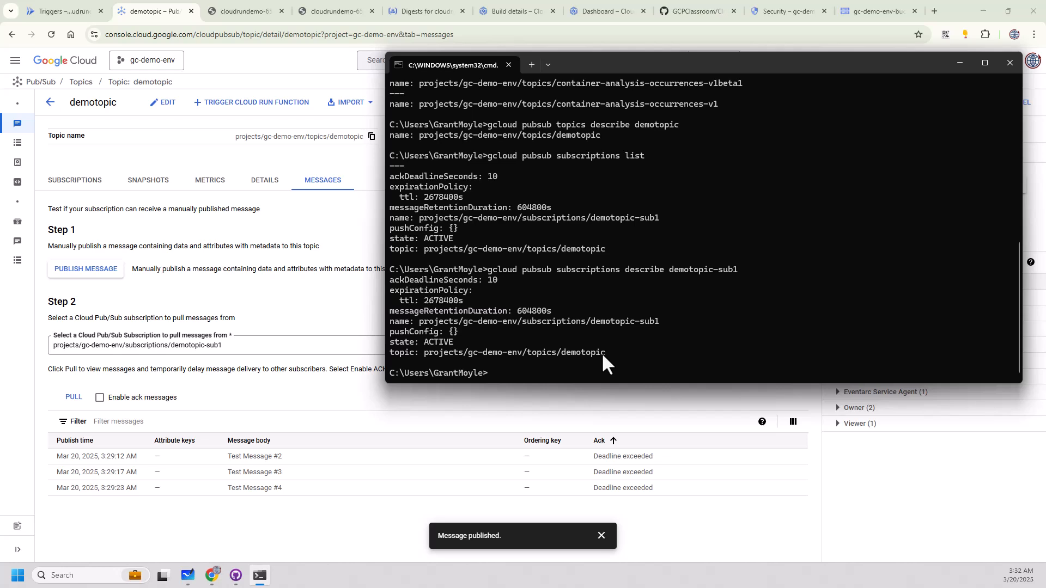
Run gcloud pubsub and gcloud pubsub topics without further arguments to look up the available command groups and topic commands.
{"action": "type", "text": "gcloud"}
{"action": "key", "text": "BackSpace"}
{"action": "type", "text": "pubsub"}
{"action": "key", "text": "Return"}
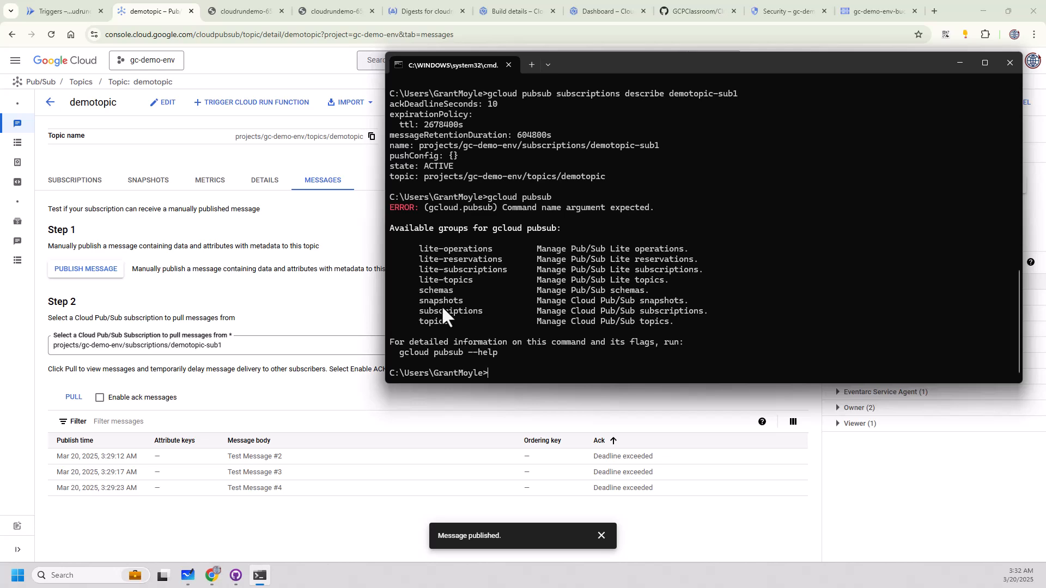
{"action": "key", "text": "Up"}
{"action": "type", "text": "topic"}
{"action": "type", "text": "s"}
{"action": "key", "text": "Return"}
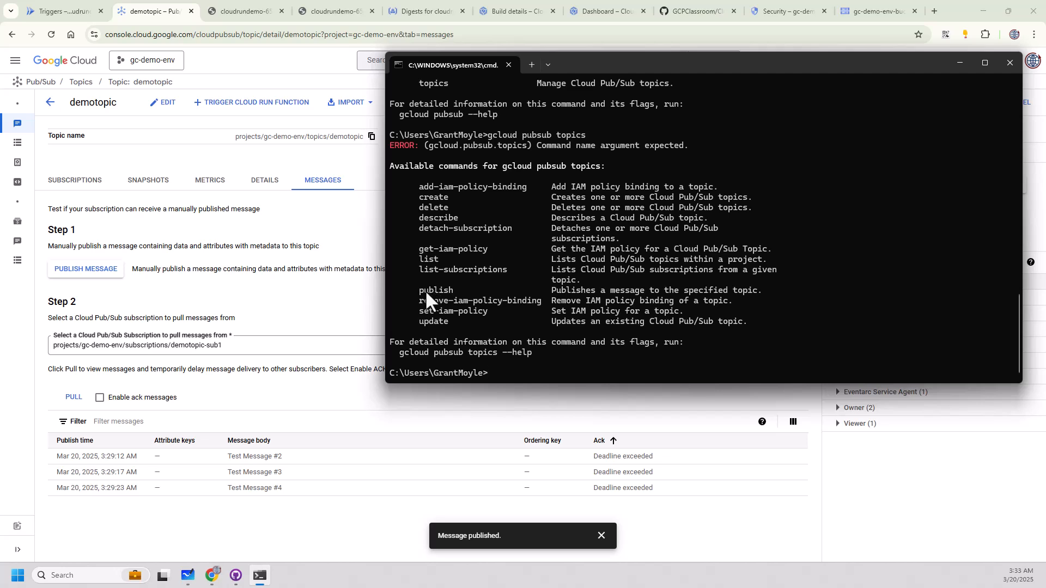
Run gcloud pubsub topics publish without a topic to look up its usage and optional flags.
{"action": "key", "text": "Up"}
{"action": "type", "text": "publish"}
{"action": "key", "text": "Return"}
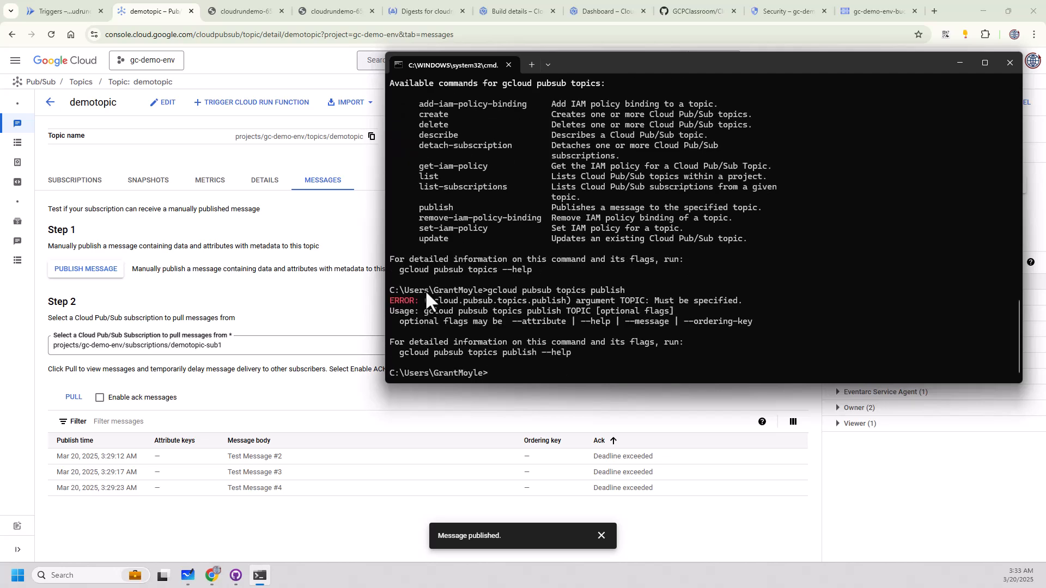
Publish the message "Test Message #9" to demotopic with gcloud pubsub topics publish and the --message flag.
{"action": "key", "text": "Up"}
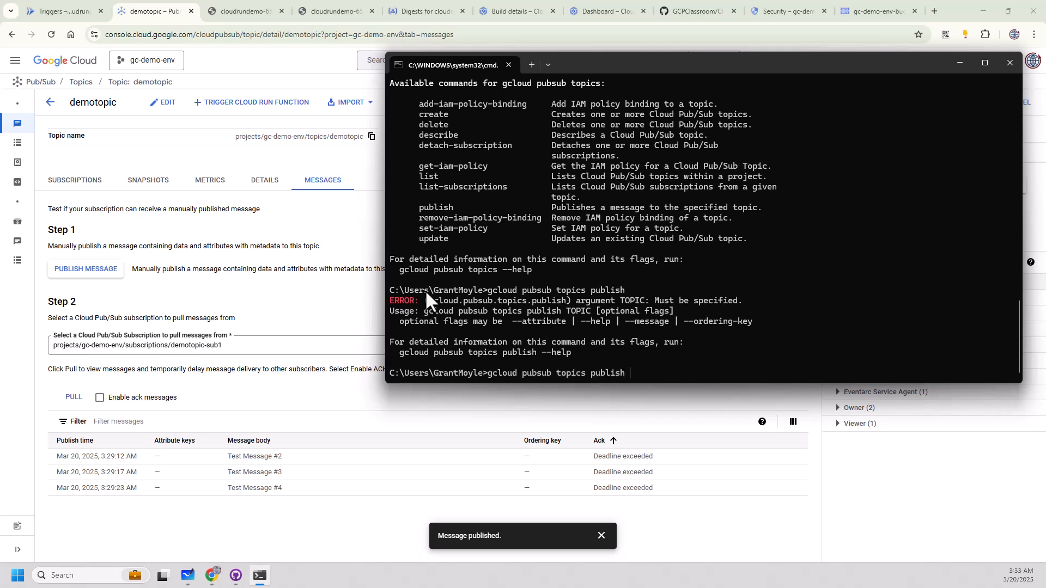
{"action": "type", "text": "demotopic --message \"Test Message "}
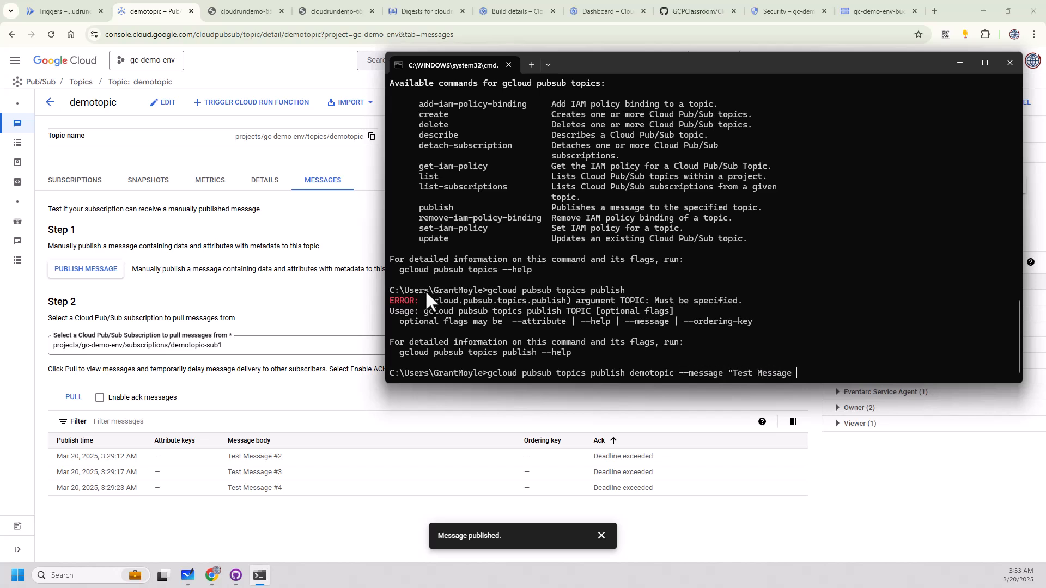
{"action": "type", "text": "#9\""}
{"action": "key", "text": "Return"}
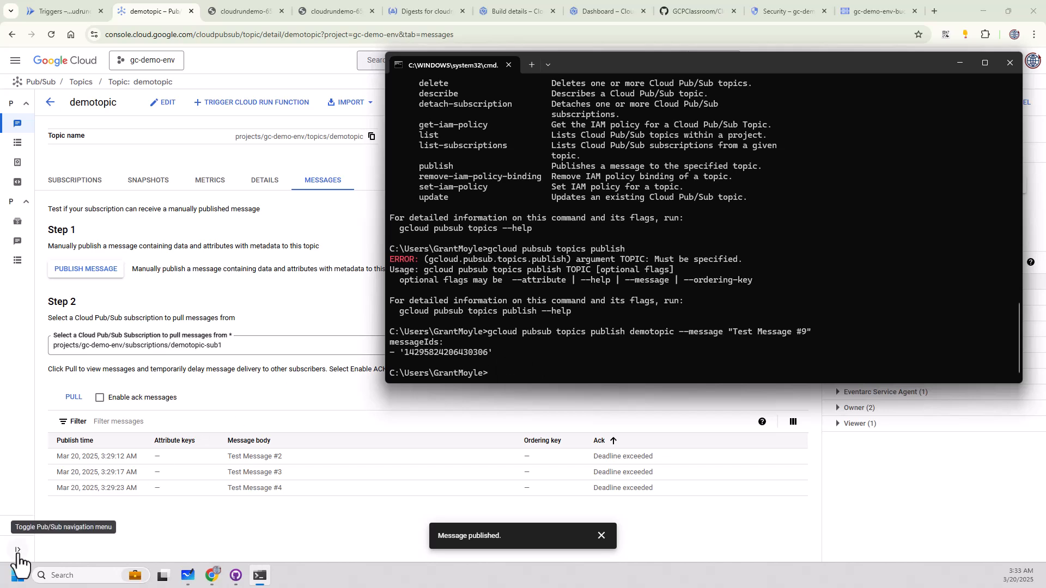
Switch to Visual Studio Code by searching for it with "vsc".
{"action": "left_click", "coordinate": [17, 575]}
{"action": "type", "text": "vsc"}
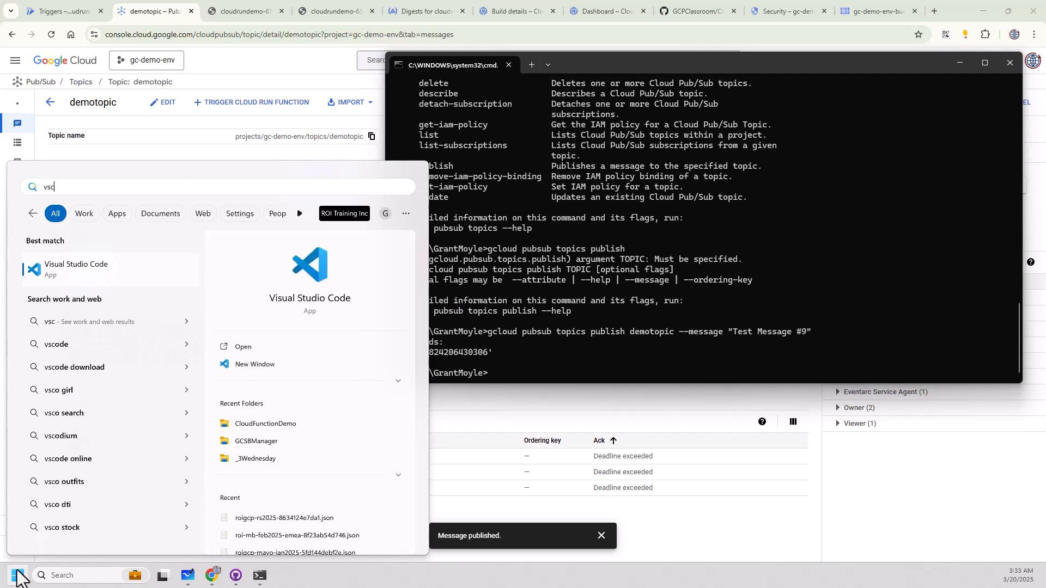
{"action": "left_click", "coordinate": [57, 280]}
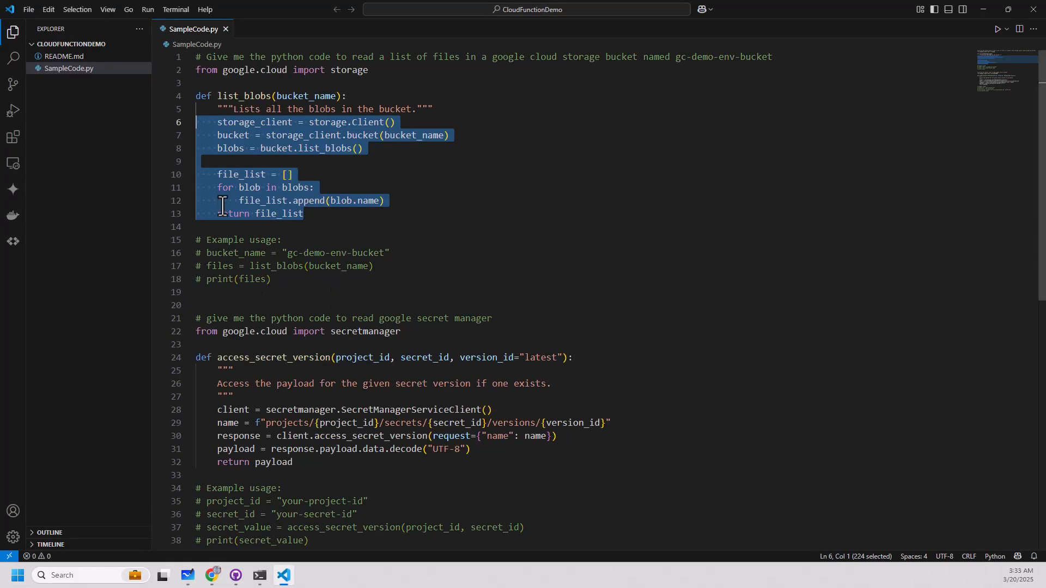
Add the comment "# give me the python code to write to a pubsub topic called demotopic" at the end of SampleCode.py and accept the suggested code.
{"action": "scroll", "coordinate": [464, 412], "scroll_direction": "down", "scroll_amount": 3}
{"action": "left_click", "coordinate": [538, 460]}
{"action": "key", "text": "Return"}
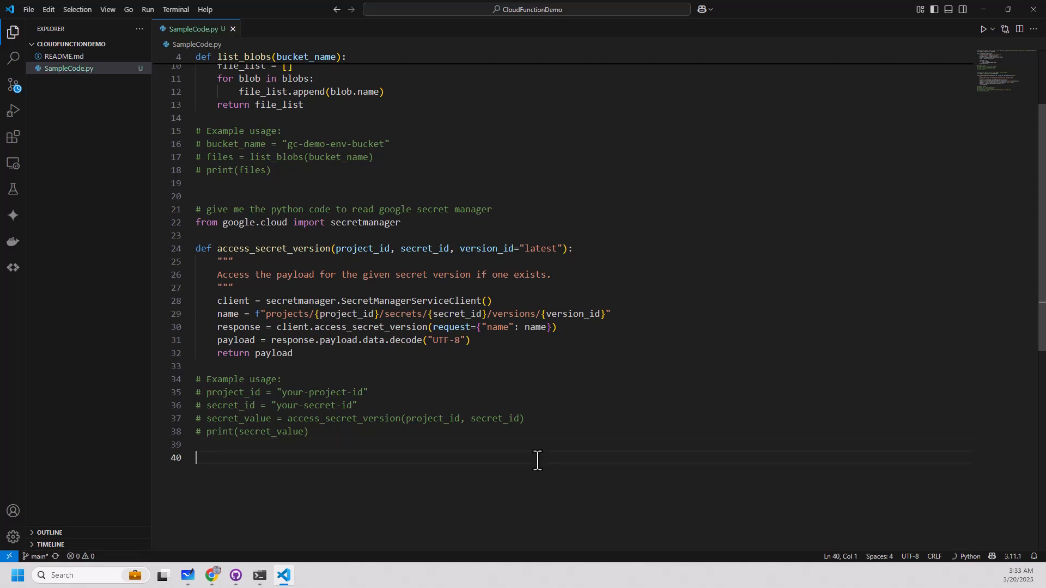
{"action": "type", "text": "# give me the "}
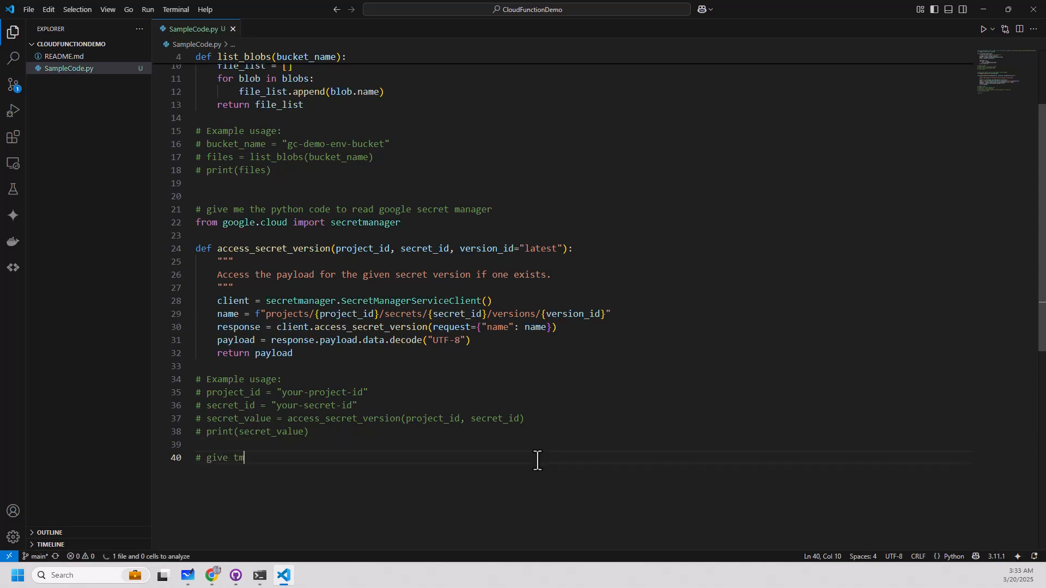
{"action": "type", "text": "python code to write to pubsub"}
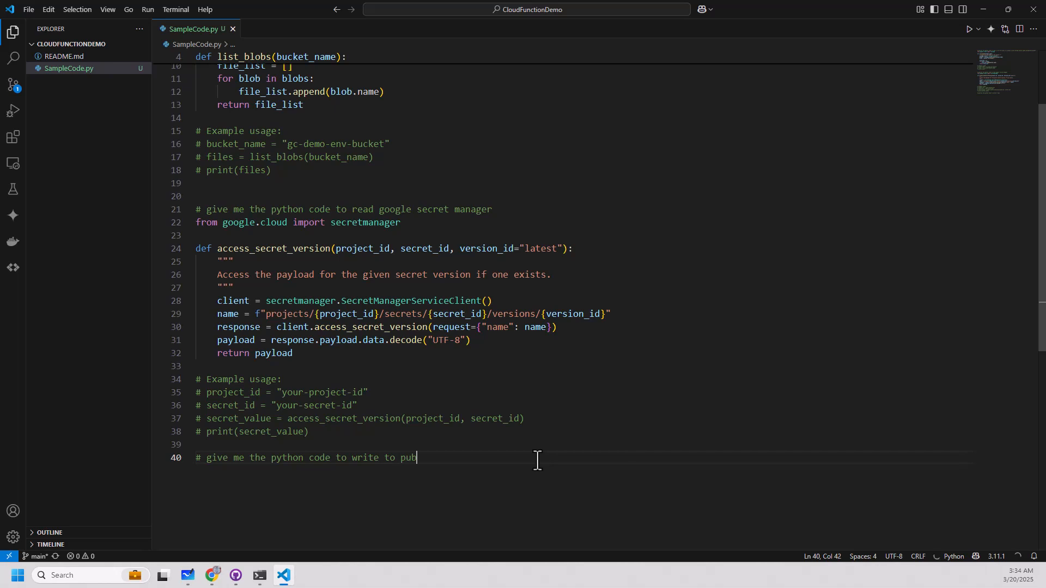
{"action": "key", "text": "BackSpace"}
{"action": "key", "text": "BackSpace"}
{"action": "key", "text": "BackSpace"}
{"action": "key", "text": "BackSpace"}
{"action": "key", "text": "BackSpace"}
{"action": "key", "text": "BackSpace"}
{"action": "type", "text": "a pubsub topic called "}
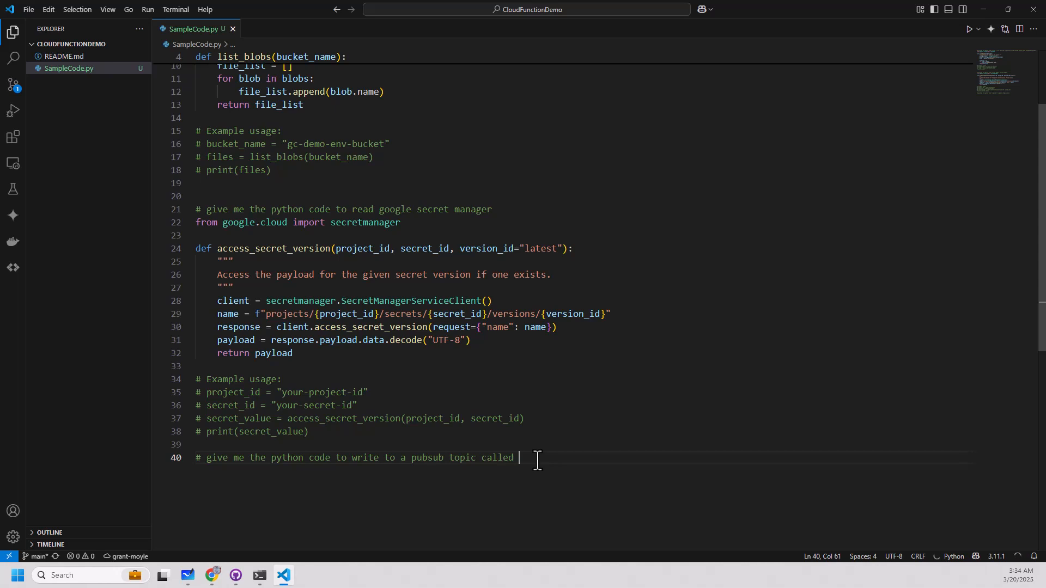
{"action": "type", "text": "demotopic"}
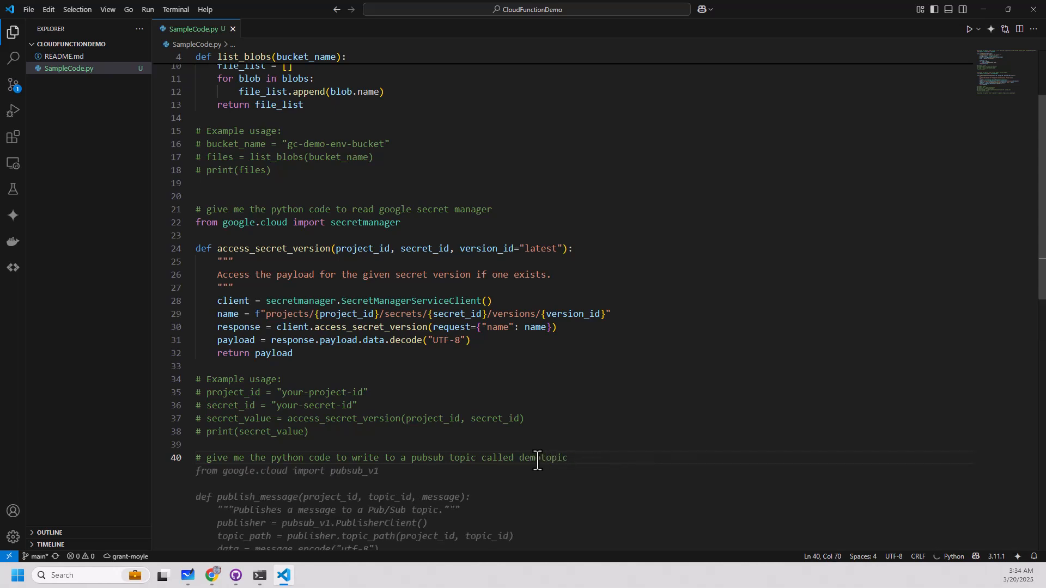
{"action": "key", "text": "Tab"}
Examine the generated publish_message function's topic path, message encoding and publish lines, and the pubsub_v1 import.
{"action": "scroll", "coordinate": [528, 457], "scroll_direction": "down", "scroll_amount": 2}
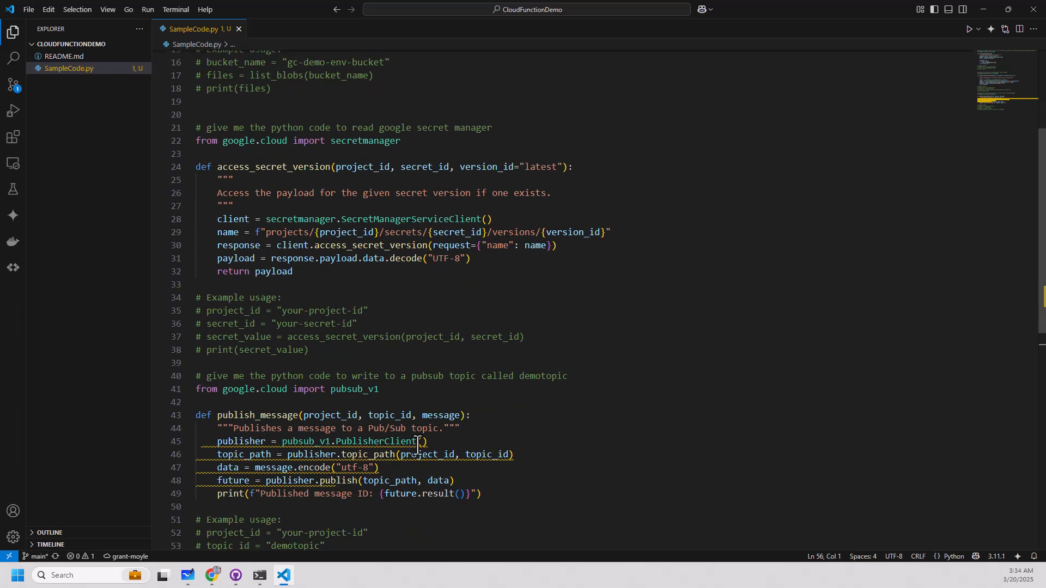
{"action": "mouse_move", "coordinate": [419, 444]}
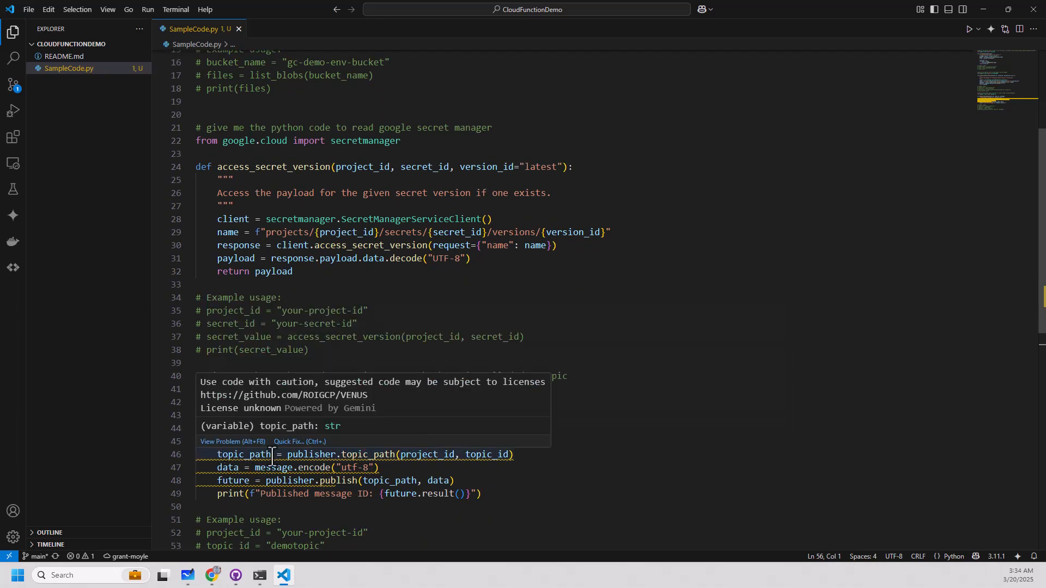
{"action": "left_click", "coordinate": [445, 467]}
{"action": "left_click_drag", "start_coordinate": [477, 457], "coordinate": [479, 456]}
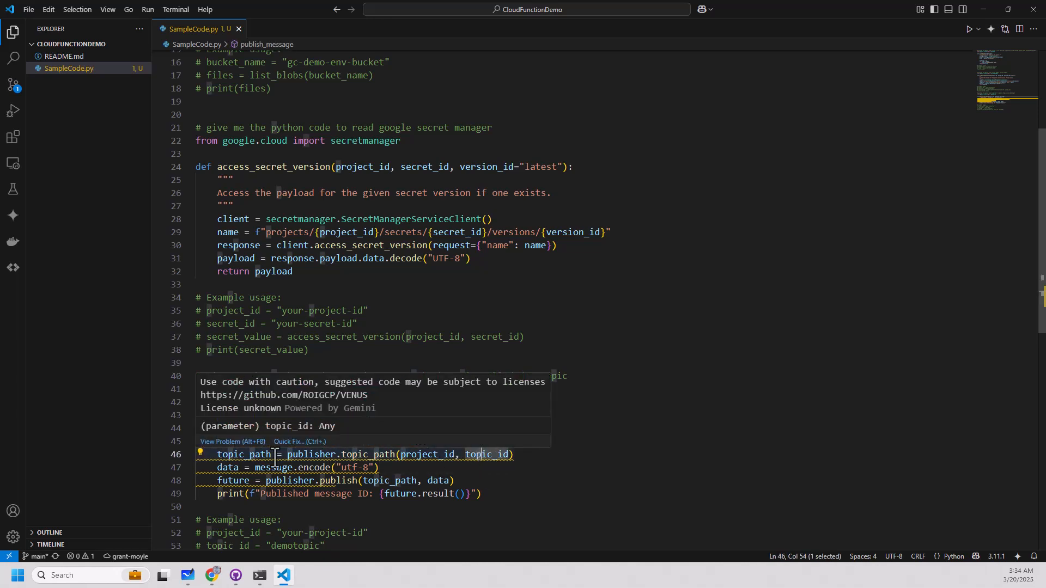
{"action": "left_click_drag", "start_coordinate": [218, 467], "coordinate": [388, 470]}
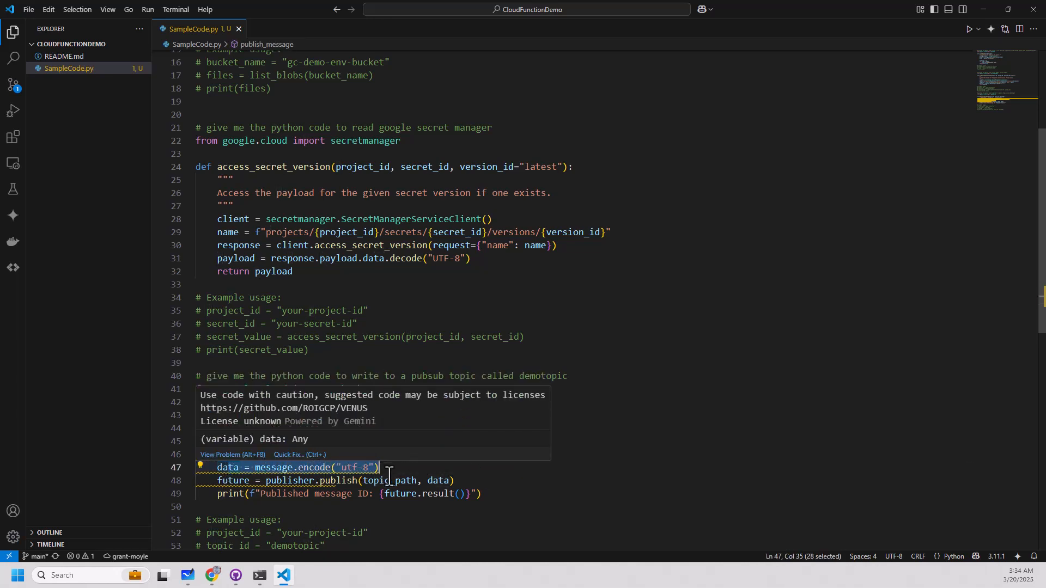
{"action": "left_click", "coordinate": [551, 499]}
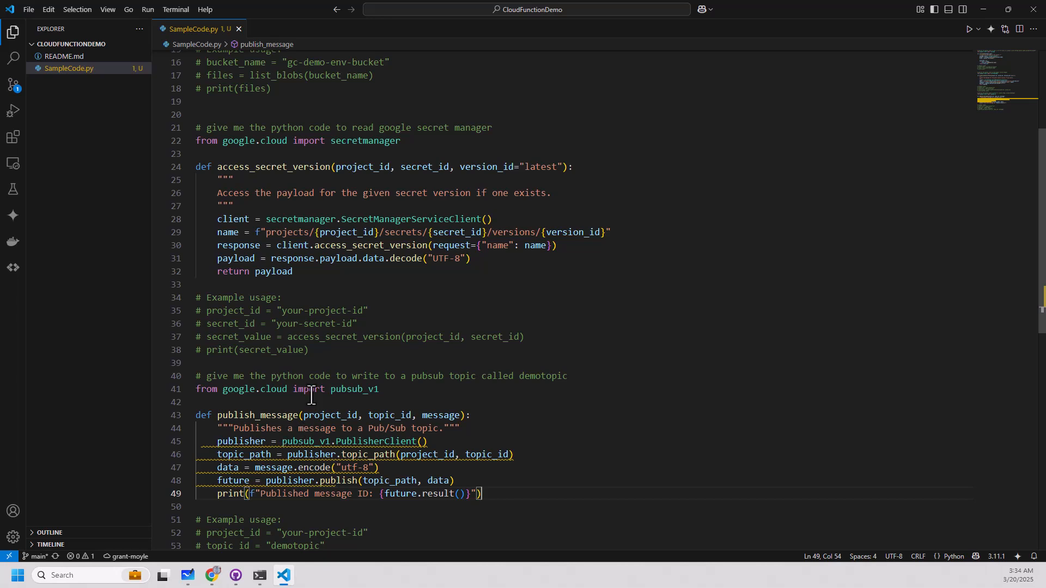
{"action": "left_click_drag", "start_coordinate": [282, 389], "coordinate": [392, 389]}
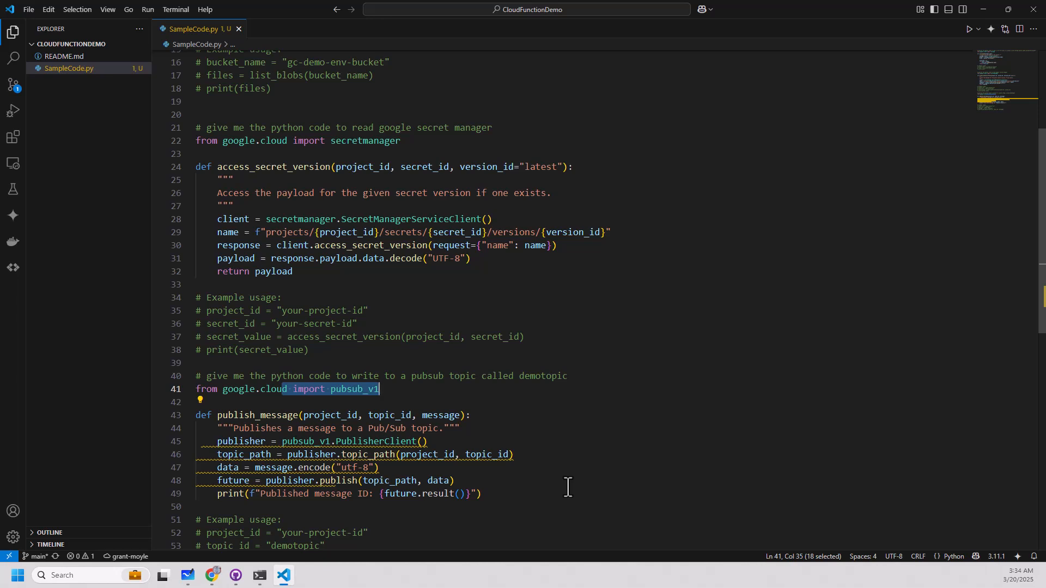
Ask Gemini Code Assist "what do I need to pip install".
{"action": "left_click", "coordinate": [13, 189]}
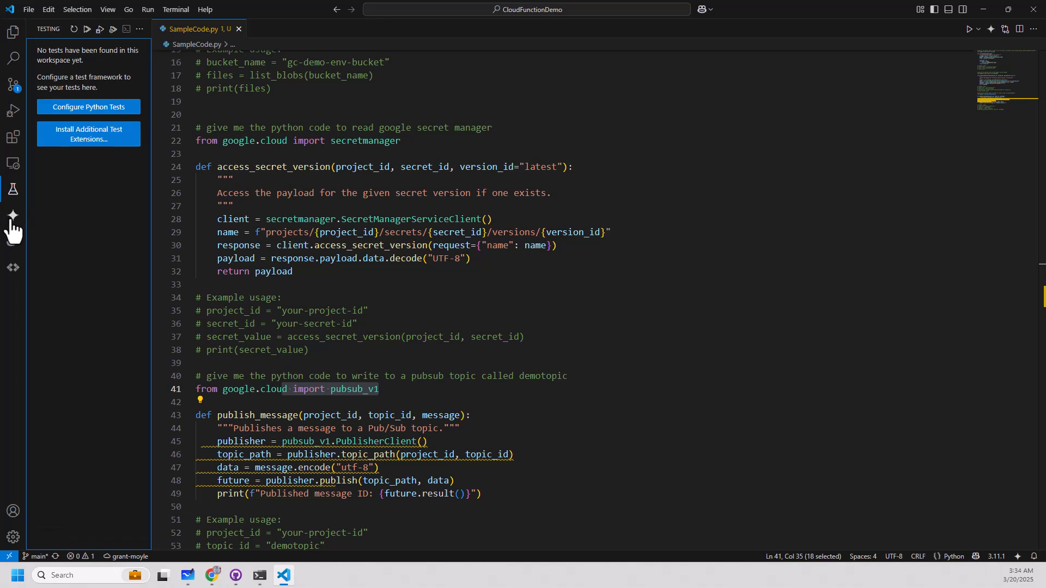
{"action": "left_click", "coordinate": [13, 216]}
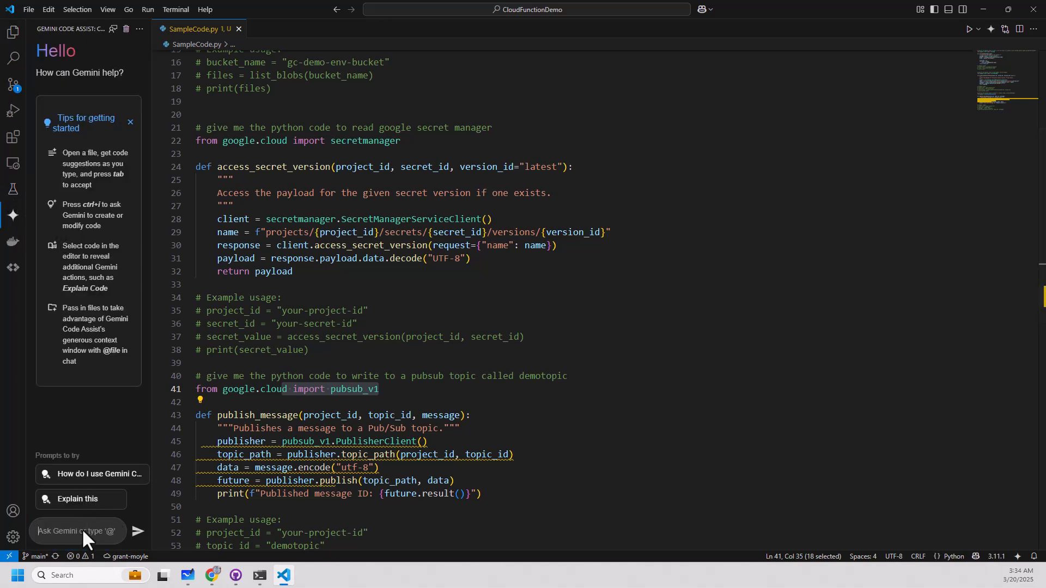
{"action": "type", "text": "what do I need to pip install"}
{"action": "key", "text": "Return"}
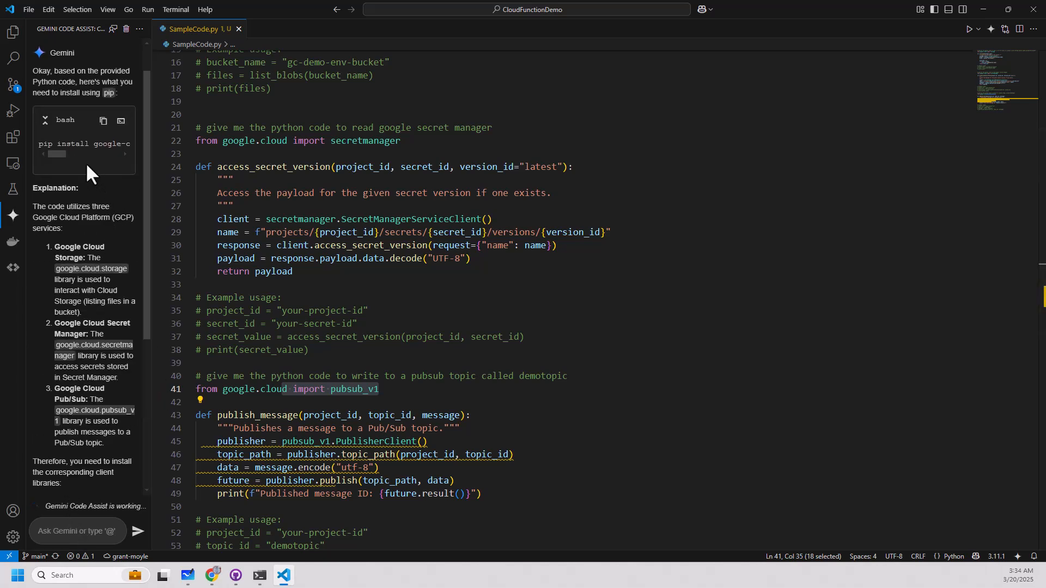
Read the rest of the suggested pip install command and highlight the google-cloud-pubsub package name.
{"action": "left_click_drag", "start_coordinate": [62, 154], "coordinate": [114, 152]}
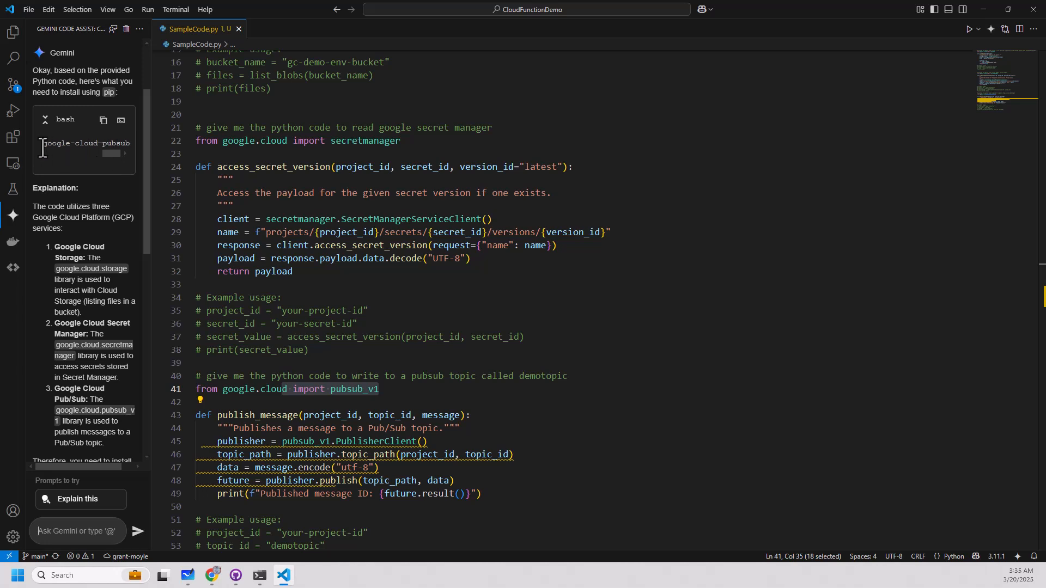
{"action": "left_click_drag", "start_coordinate": [43, 144], "coordinate": [136, 145]}
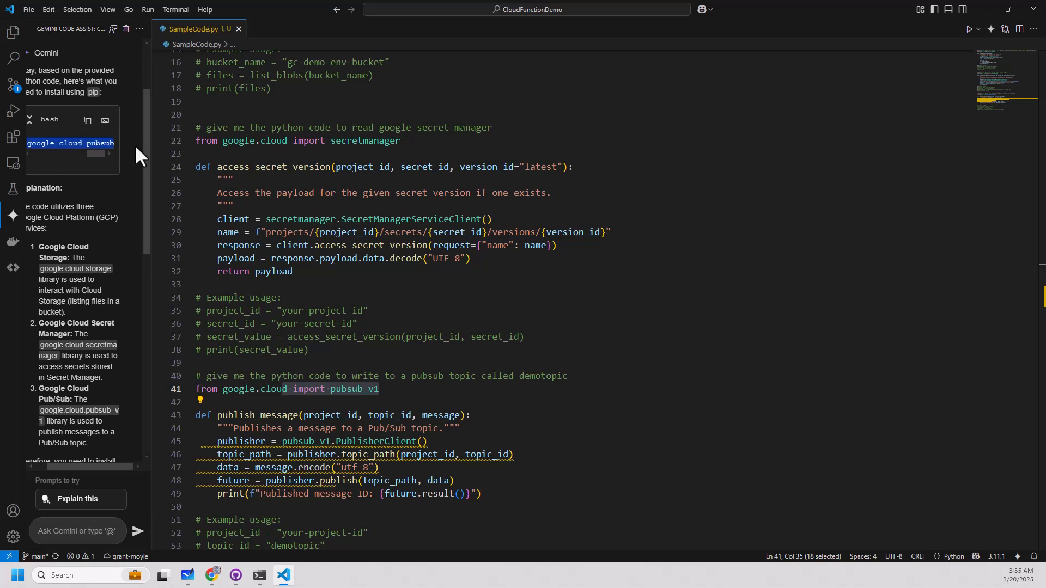
{"action": "left_click", "coordinate": [479, 481]}
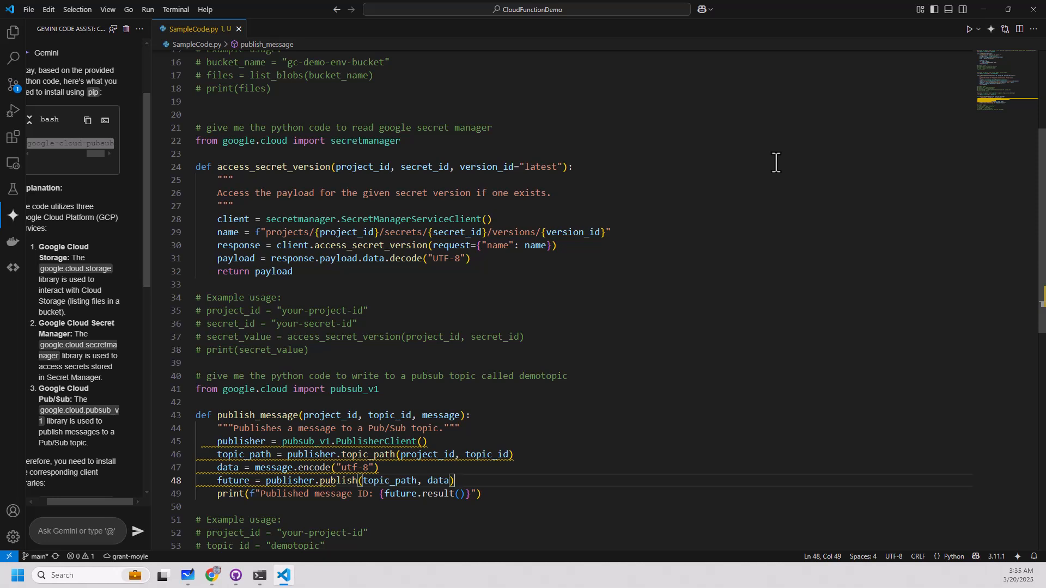
Return to the command prompt and run gcloud pubsub subscriptions without further arguments to look up its available commands.
{"action": "left_click", "coordinate": [984, 7]}
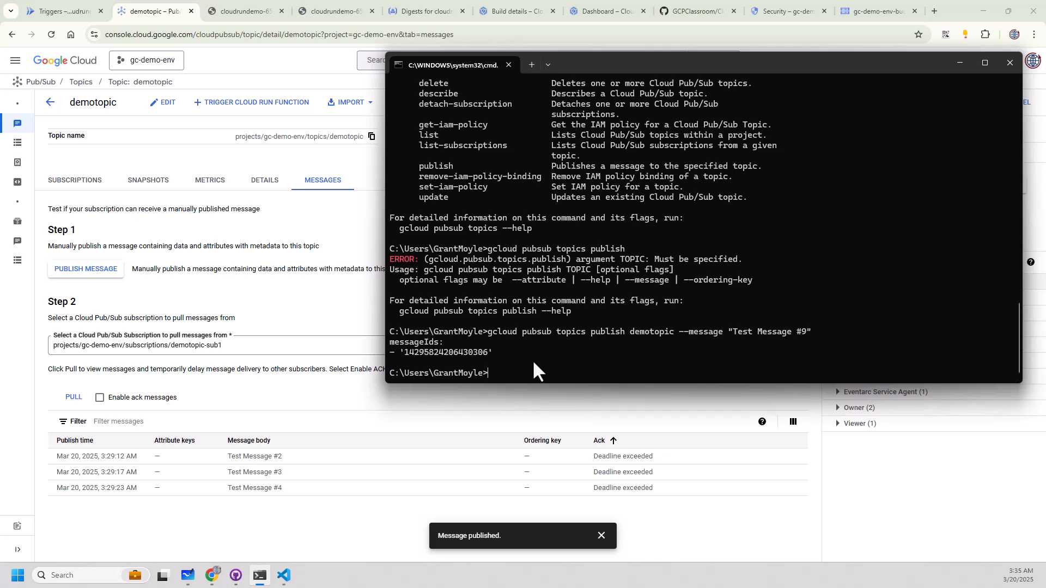
{"action": "left_click", "coordinate": [274, 392]}
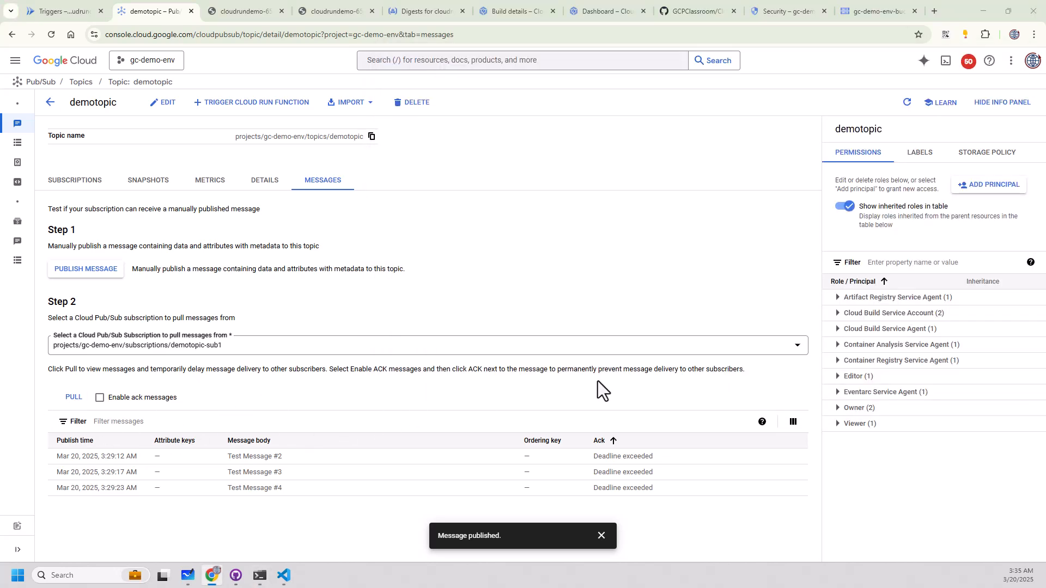
{"action": "key", "text": "alt+Tab"}
{"action": "type", "text": "gcl"}
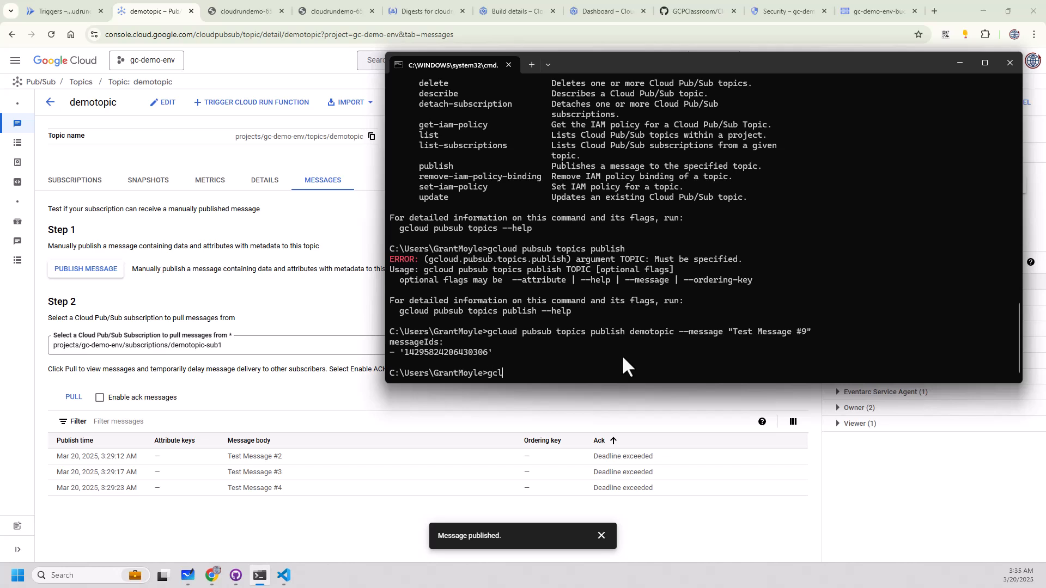
{"action": "type", "text": "oud pubsub subs"}
{"action": "key", "text": "BackSpace"}
{"action": "key", "text": "BackSpace"}
{"action": "type", "text": "bscriptions"}
{"action": "key", "text": "Return"}
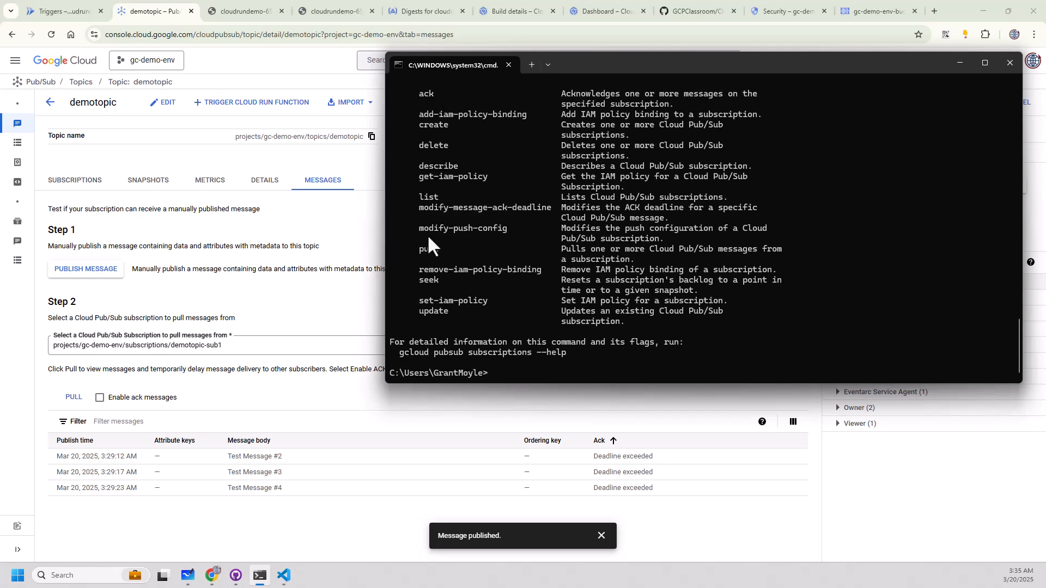
Pull a message from the demotopic-sub1 subscription with gcloud pubsub subscriptions pull.
{"action": "key", "text": "Up"}
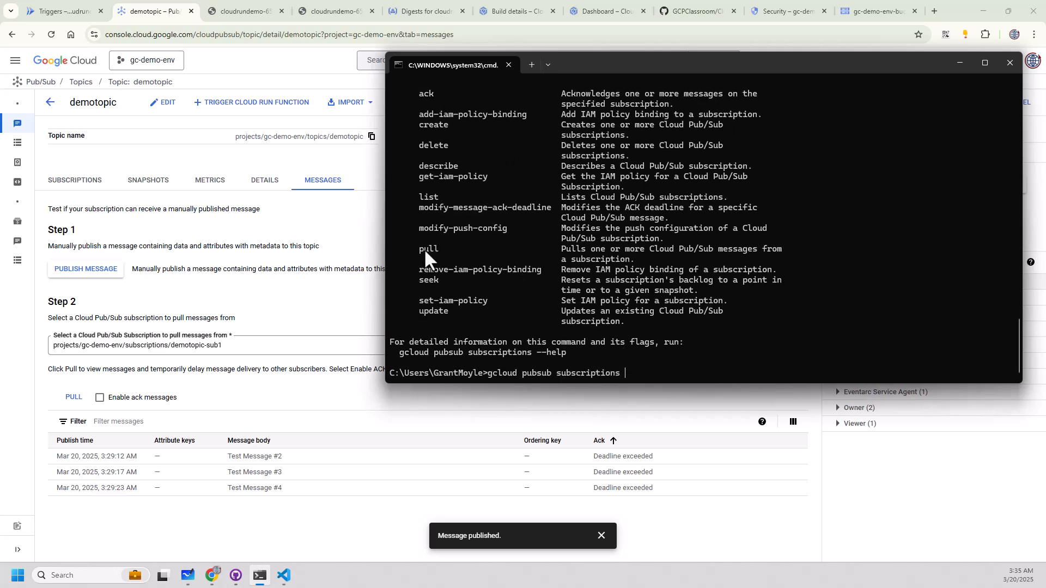
{"action": "type", "text": "pull demotopic-sub1"}
{"action": "key", "text": "Return"}
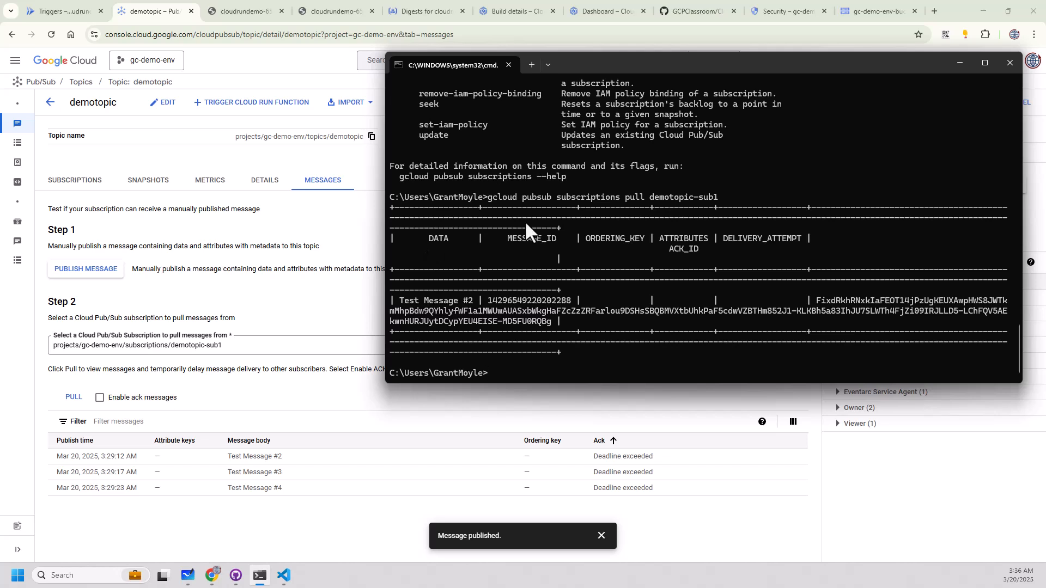
Repeat the pull command on demotopic-sub1 several times to fetch further messages without acknowledging them.
{"action": "key", "text": "Up"}
{"action": "key", "text": "Return"}
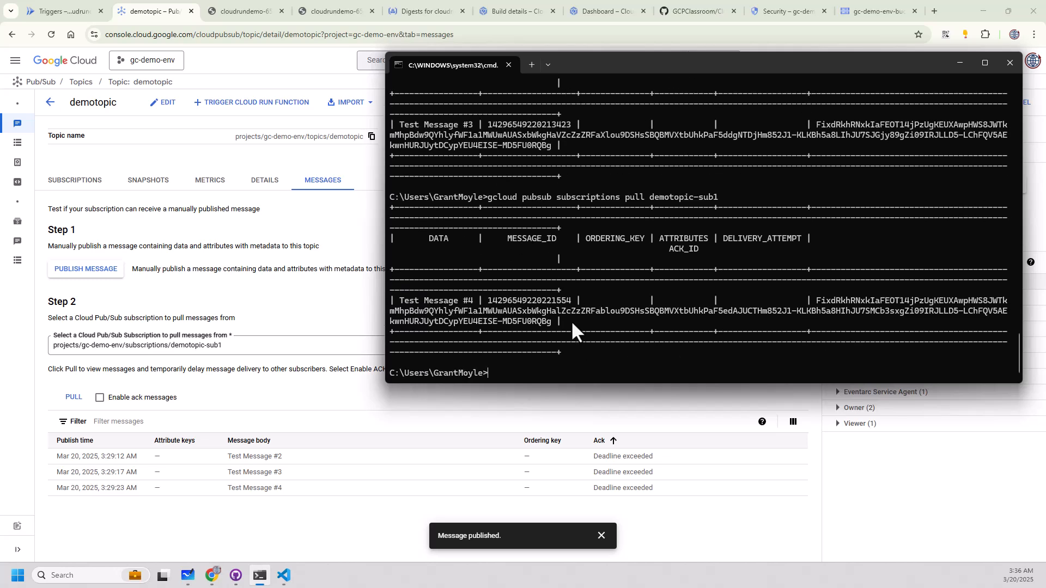
{"action": "key", "text": "Up"}
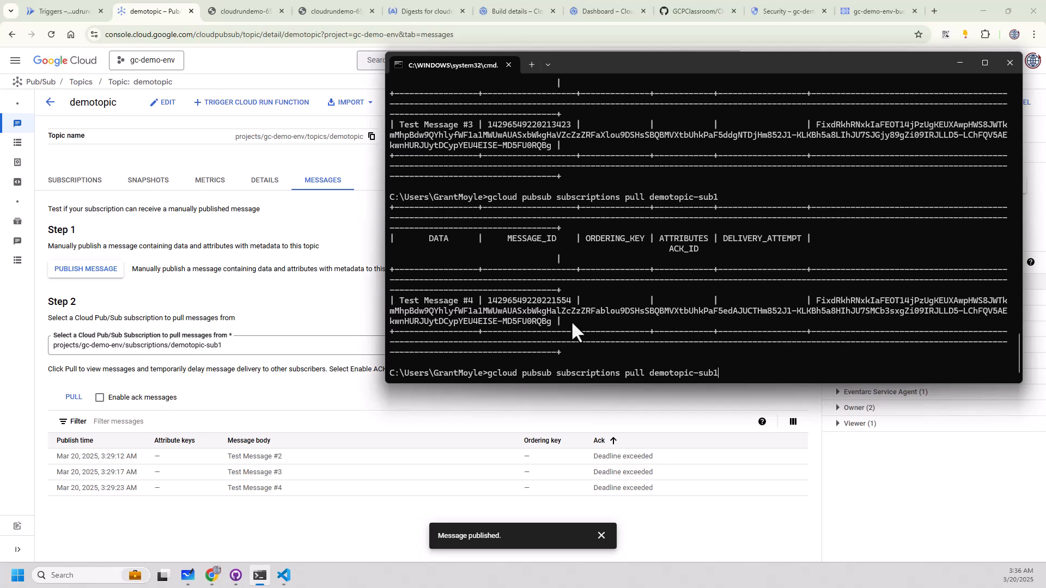
{"action": "key", "text": "Return"}
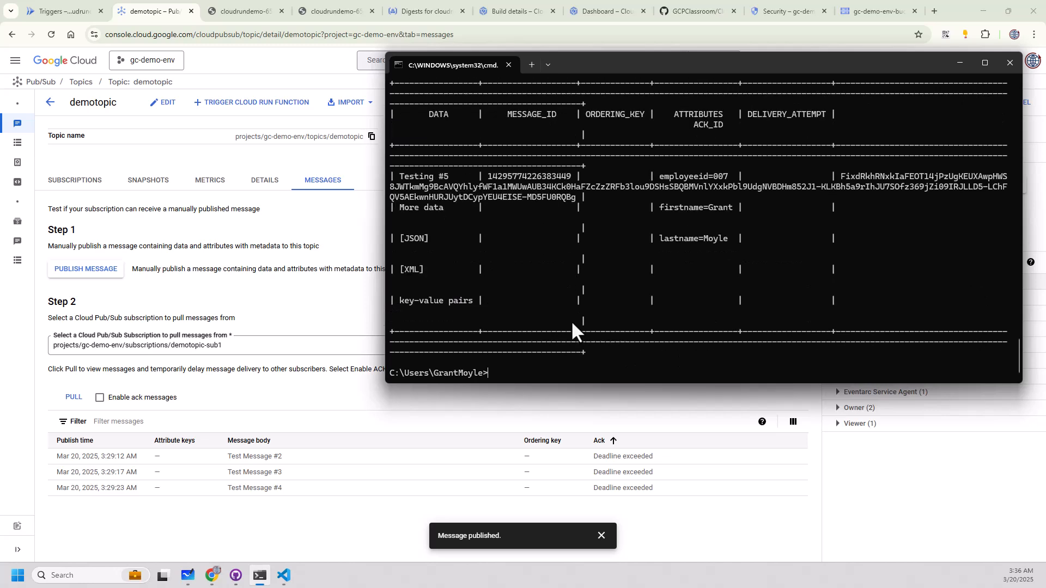
{"action": "key", "text": "Up"}
{"action": "key", "text": "Return"}
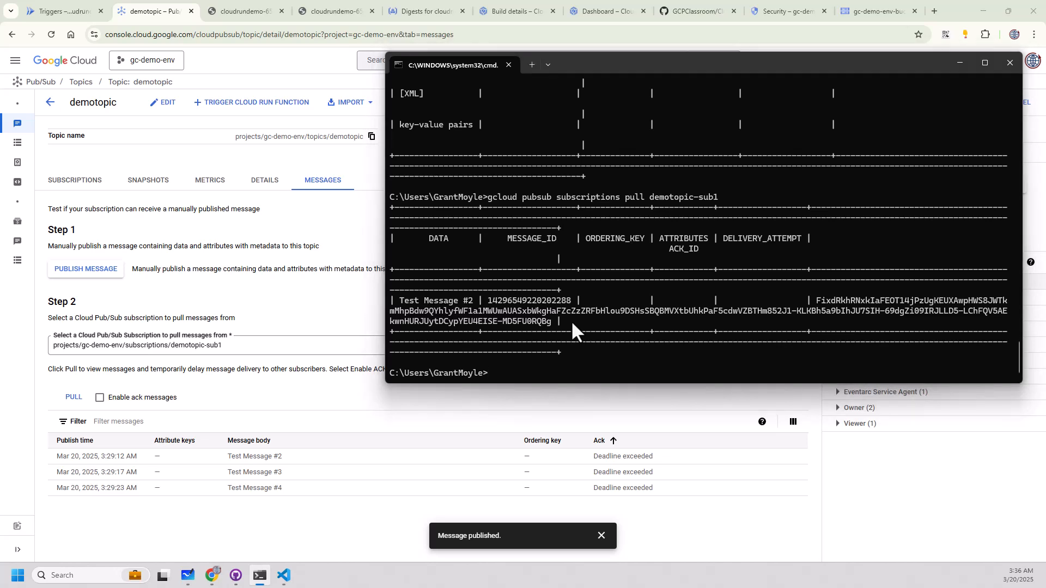
Check the Pub/Sub diagram in Microsoft Whiteboard, return to the command prompt and widen its window at the first pull output.
{"action": "key", "text": "alt+Tab"}
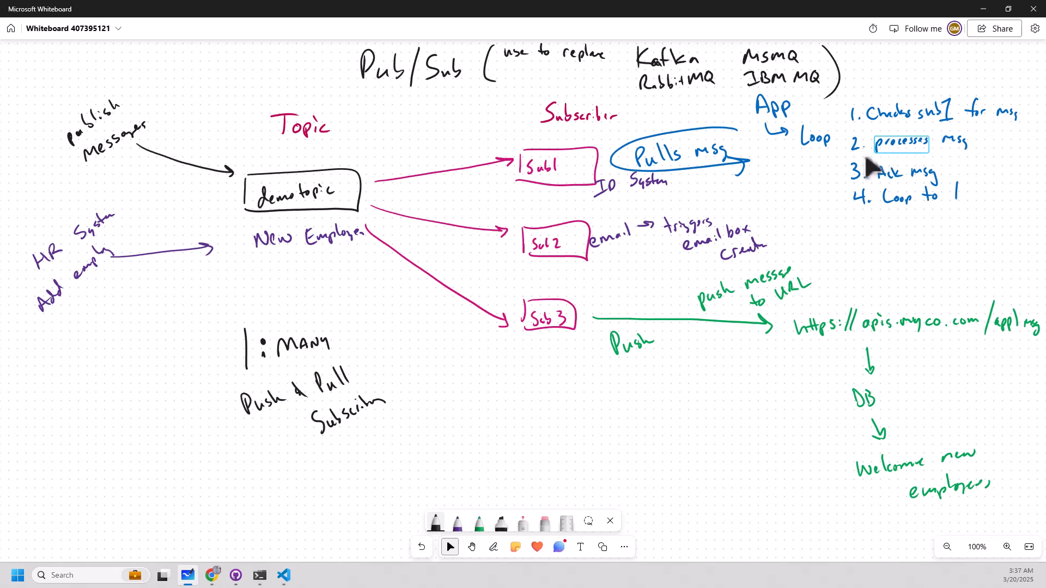
{"action": "key", "text": "alt+Tab"}
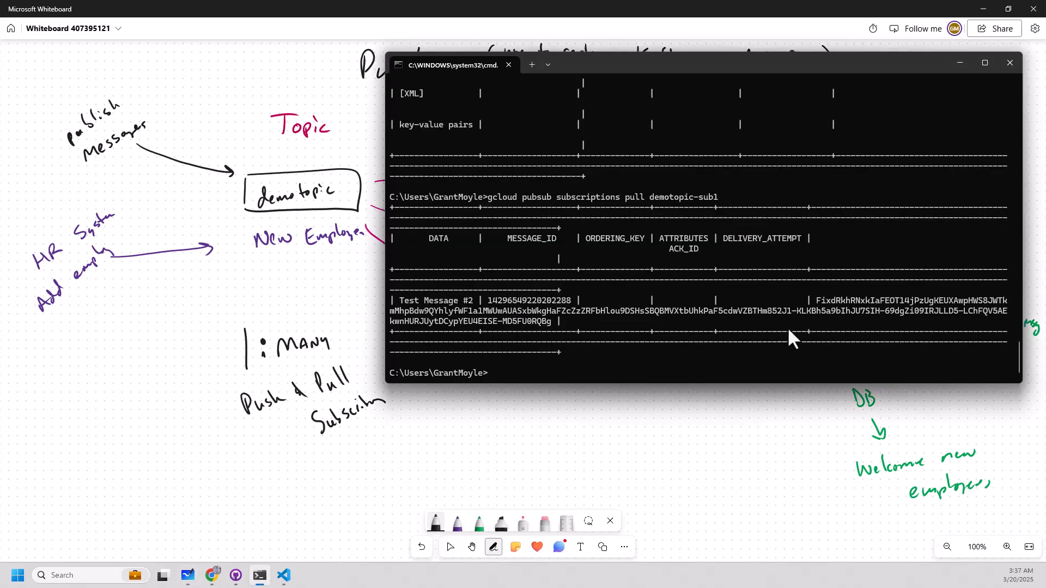
{"action": "scroll", "coordinate": [801, 286], "scroll_direction": "up", "scroll_amount": 10}
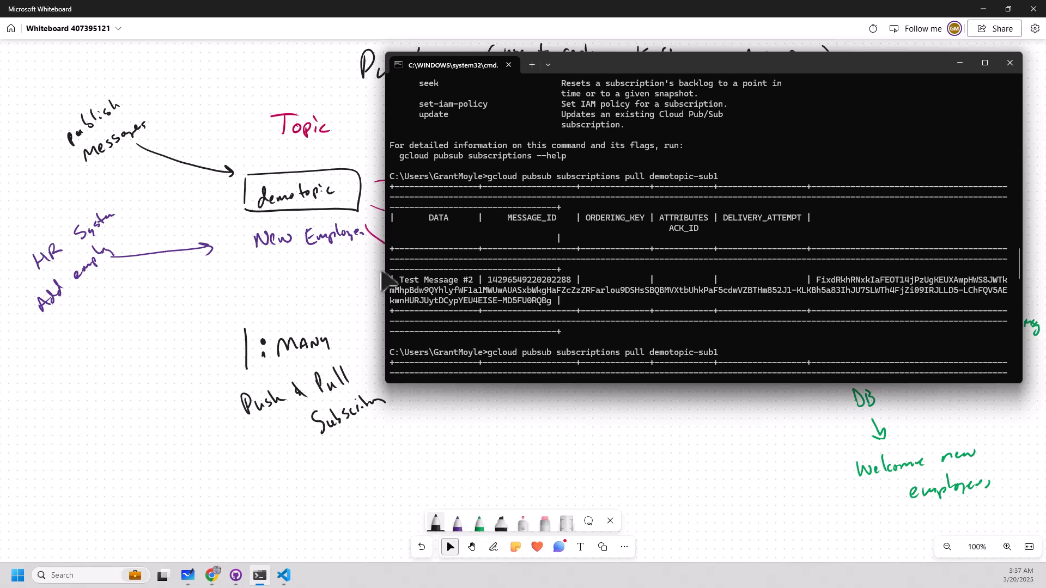
{"action": "left_click_drag", "start_coordinate": [385, 272], "coordinate": [29, 245]}
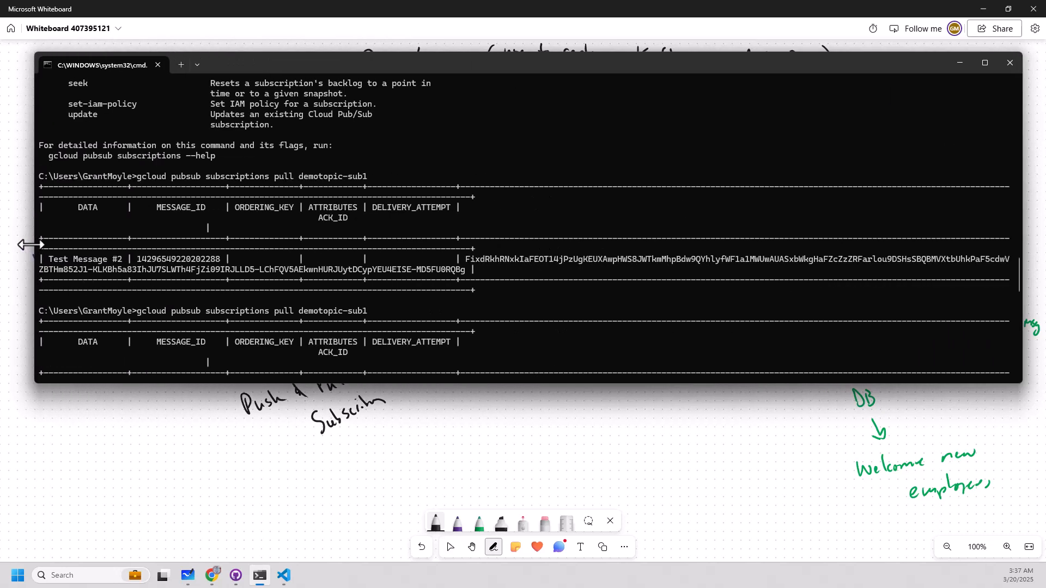
Run gcloud pubsub subscriptions pull on demotopic-sub1 again to fetch a message with a fresh ack ID.
{"action": "key", "text": "Up"}
{"action": "key", "text": "Up"}
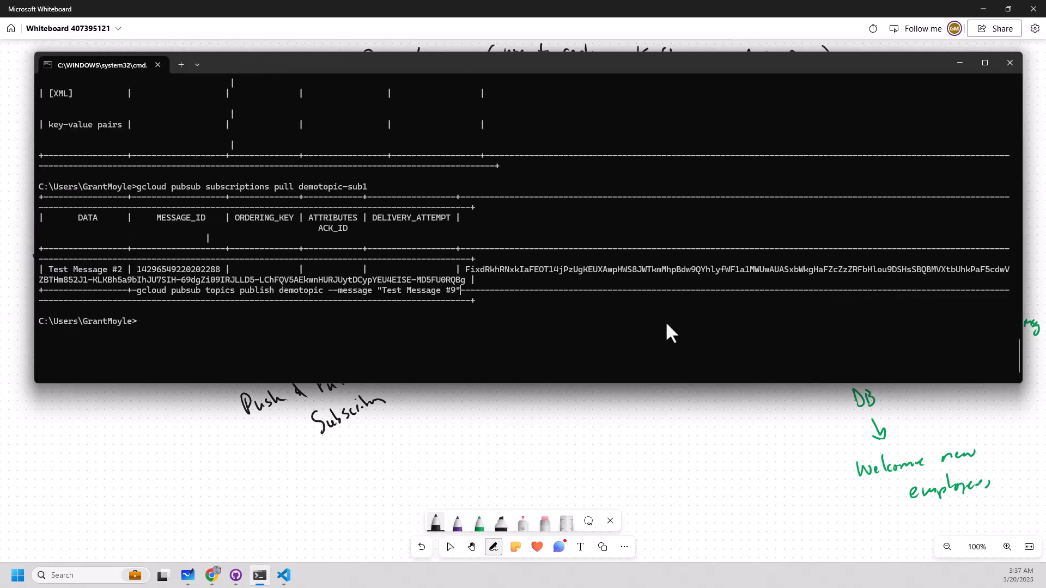
{"action": "key", "text": "Return"}
{"action": "key", "text": "Return"}
{"action": "key", "text": "Return"}
{"action": "key", "text": "Up"}
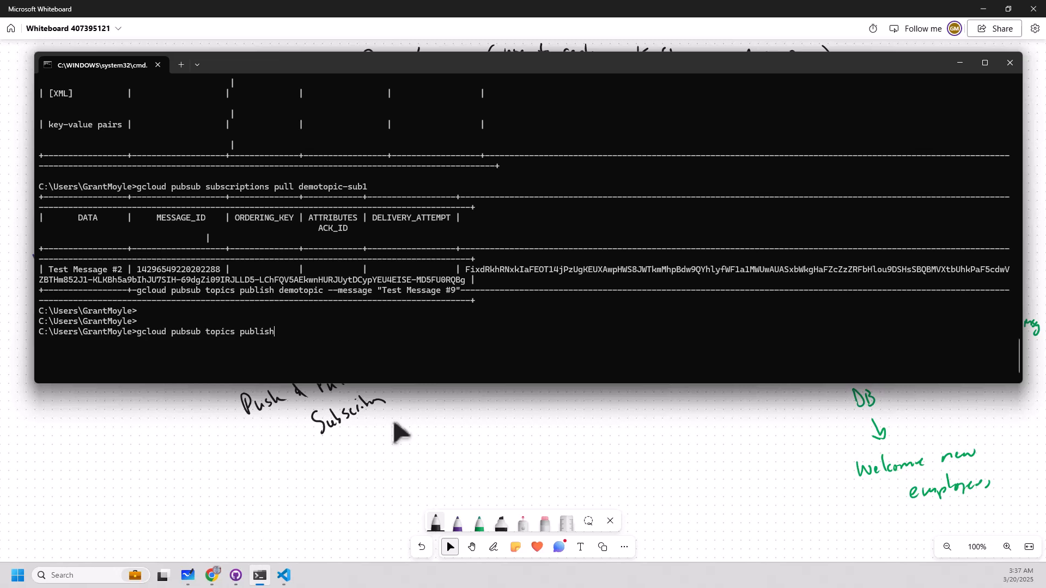
{"action": "key", "text": "Up"}
{"action": "key", "text": "Up"}
{"action": "key", "text": "Up"}
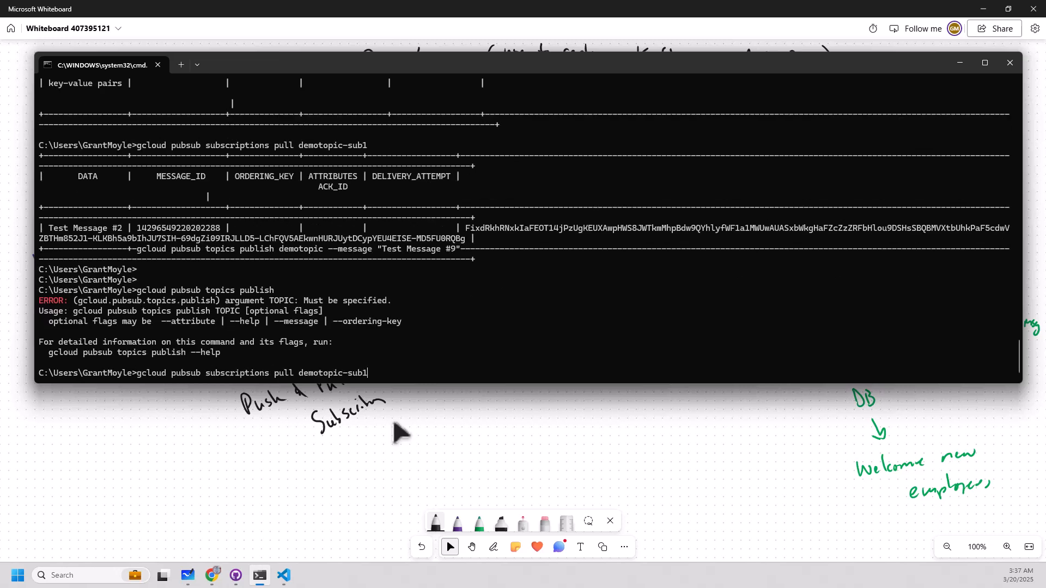
{"action": "key", "text": "Return"}
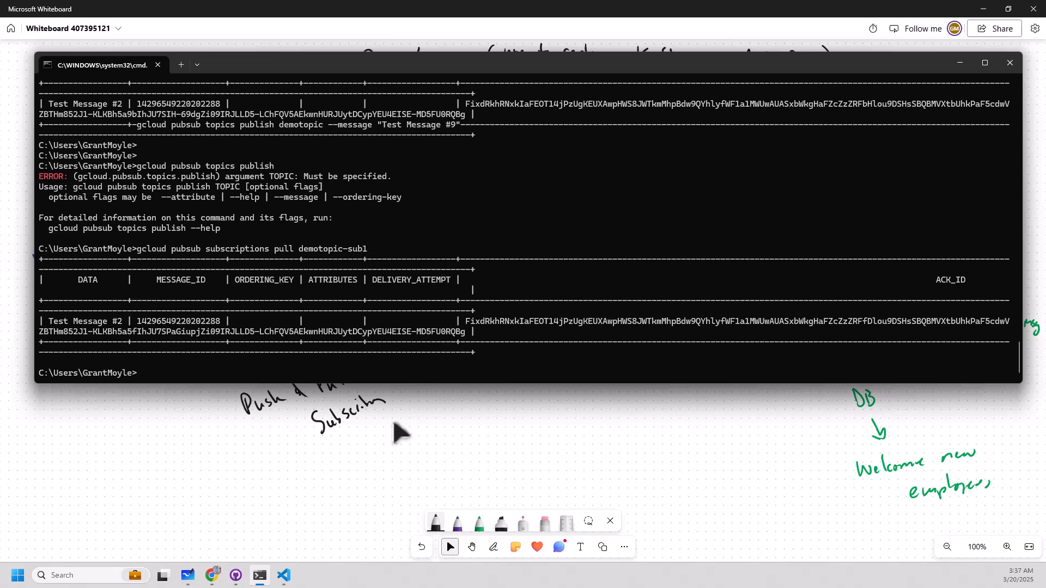
Copy the complete ACK_ID of the pulled Test Message #2 from the latest pull output.
{"action": "left_click", "coordinate": [494, 547]}
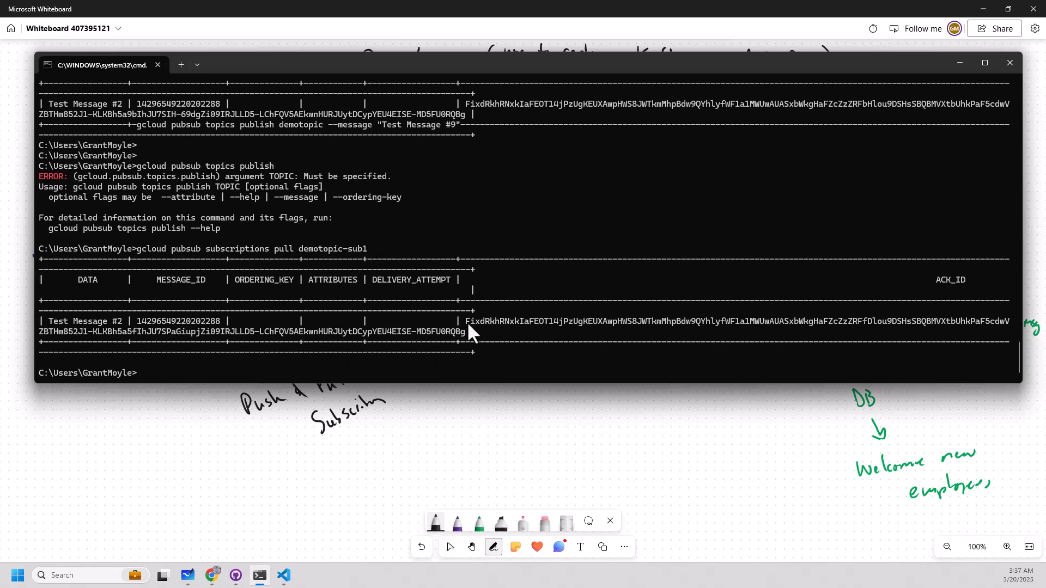
{"action": "left_click_drag", "start_coordinate": [468, 323], "coordinate": [463, 328]}
{"action": "key", "text": "ctrl+c"}
Run gcloud pubsub subscriptions without arguments, followed by its ack command, to look up the syntax for acknowledging messages.
{"action": "key", "text": "Up"}
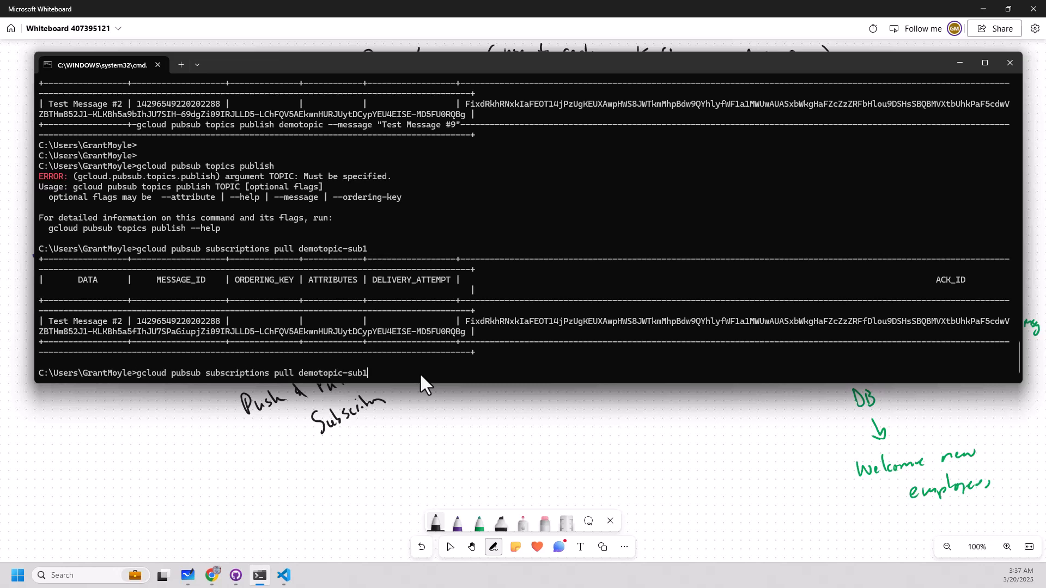
{"action": "key", "text": "BackSpace"}
{"action": "key", "text": "BackSpace"}
{"action": "key", "text": "BackSpace"}
{"action": "key", "text": "BackSpace"}
{"action": "key", "text": "BackSpace"}
{"action": "key", "text": "BackSpace"}
{"action": "key", "text": "BackSpace"}
{"action": "key", "text": "BackSpace"}
{"action": "key", "text": "BackSpace"}
{"action": "key", "text": "BackSpace"}
{"action": "key", "text": "BackSpace"}
{"action": "key", "text": "BackSpace"}
{"action": "key", "text": "BackSpace"}
{"action": "key", "text": "BackSpace"}
{"action": "key", "text": "BackSpace"}
{"action": "key", "text": "BackSpace"}
{"action": "key", "text": "BackSpace"}
{"action": "key", "text": "BackSpace"}
{"action": "key", "text": "BackSpace"}
{"action": "key", "text": "Return"}
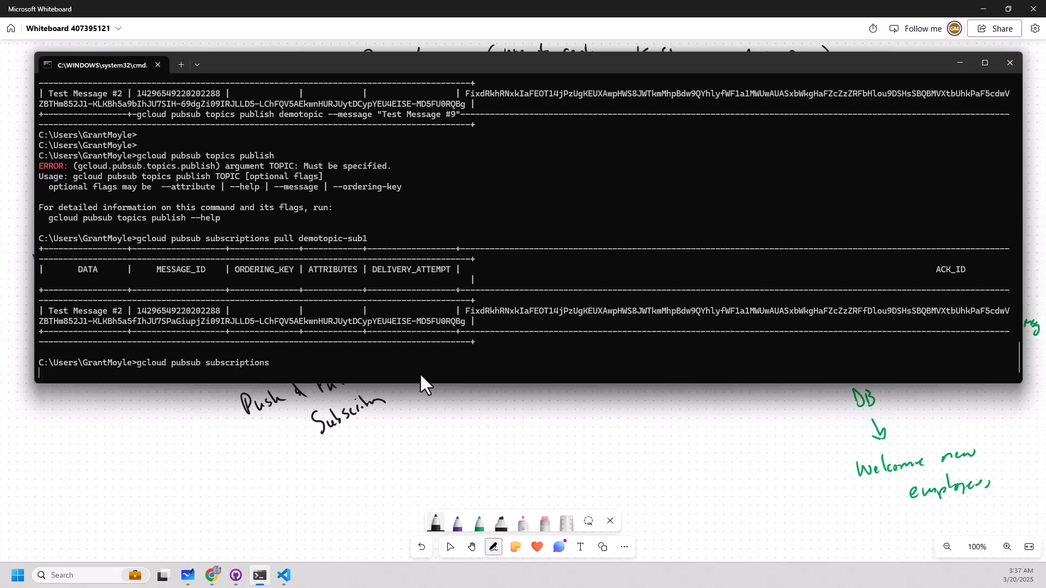
{"action": "key", "text": "Up"}
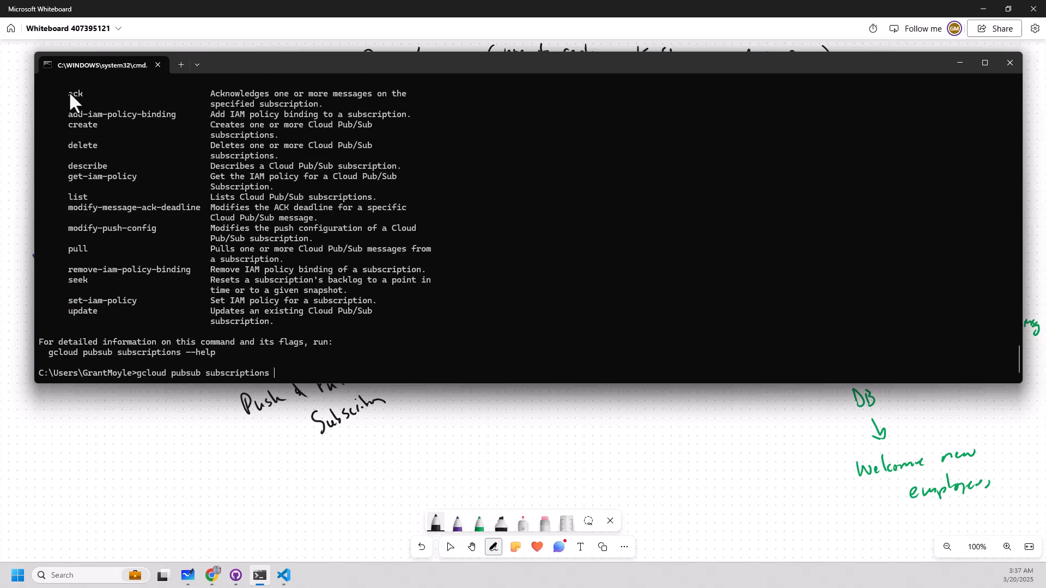
{"action": "type", "text": "ack"}
{"action": "key", "text": "Return"}
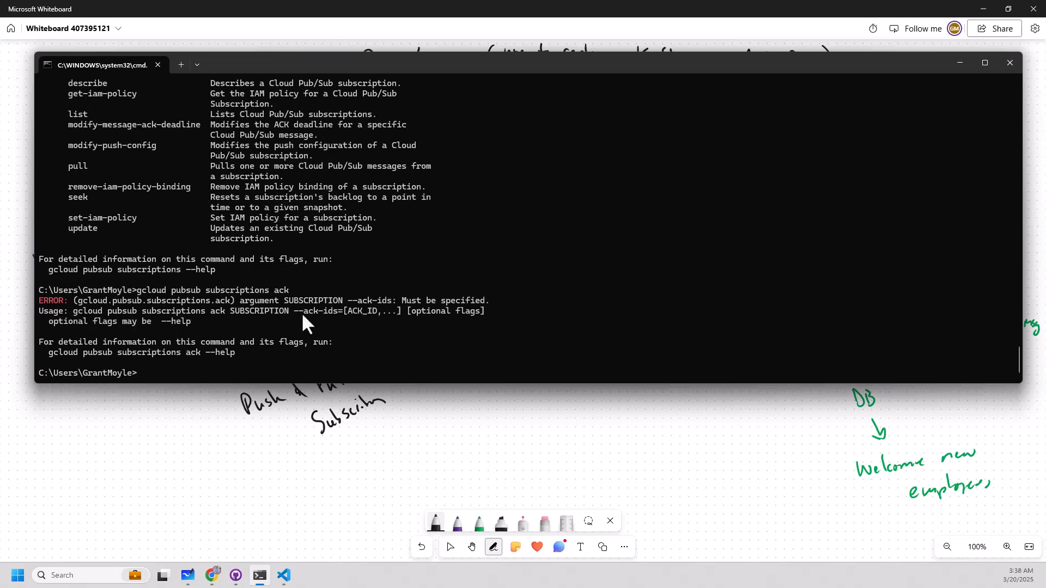
Acknowledge Test Message #2 on demotopic-sub1 using gcloud pubsub subscriptions ack with --ack-ids and the copied ACK_ID.
{"action": "key", "text": "Up"}
{"action": "type", "text": "demotopic-sub1"}
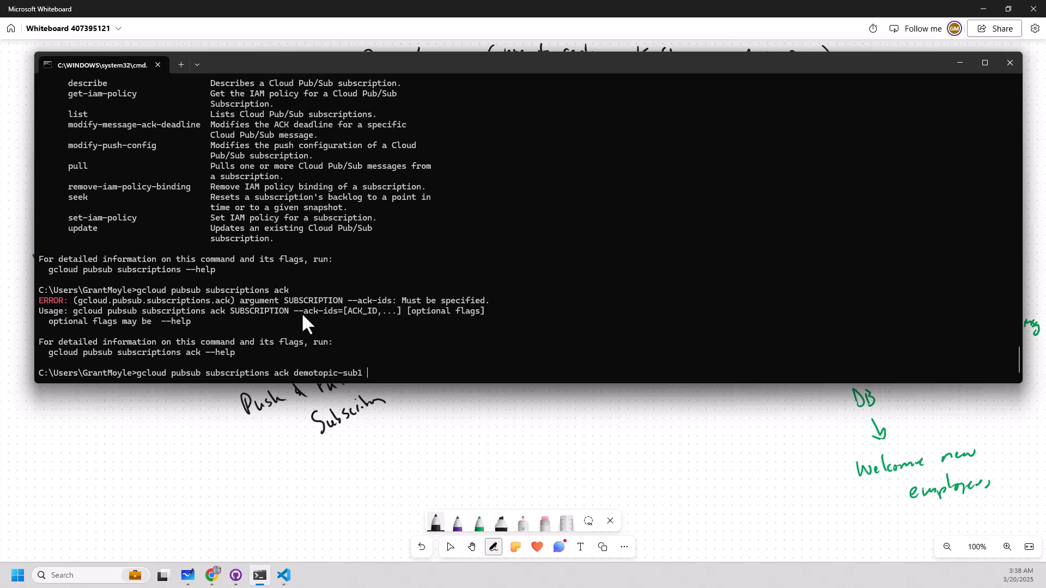
{"action": "type", "text": " --ack-ids"}
{"action": "key", "text": "ctrl+v"}
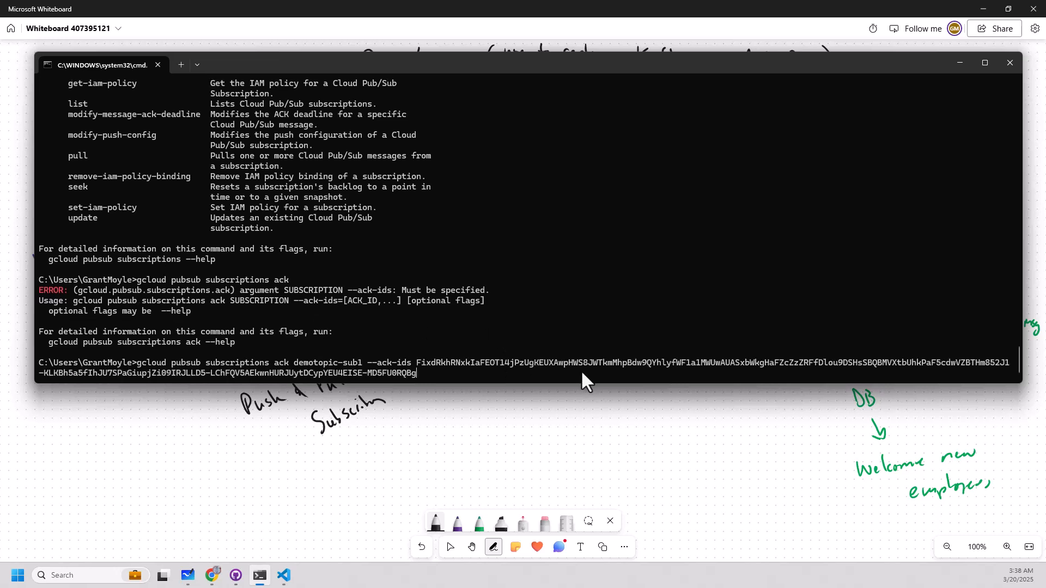
{"action": "key", "text": "Return"}
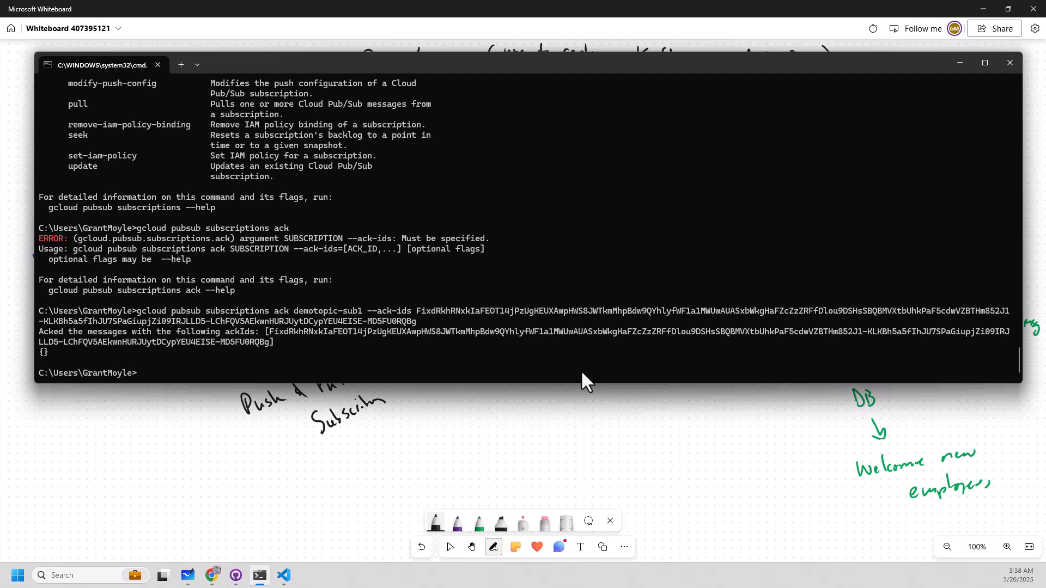
Review the acknowledged message in the earlier output and pull from demotopic-sub1 with --limit 10.
{"action": "scroll", "coordinate": [581, 371], "scroll_direction": "up", "scroll_amount": 13}
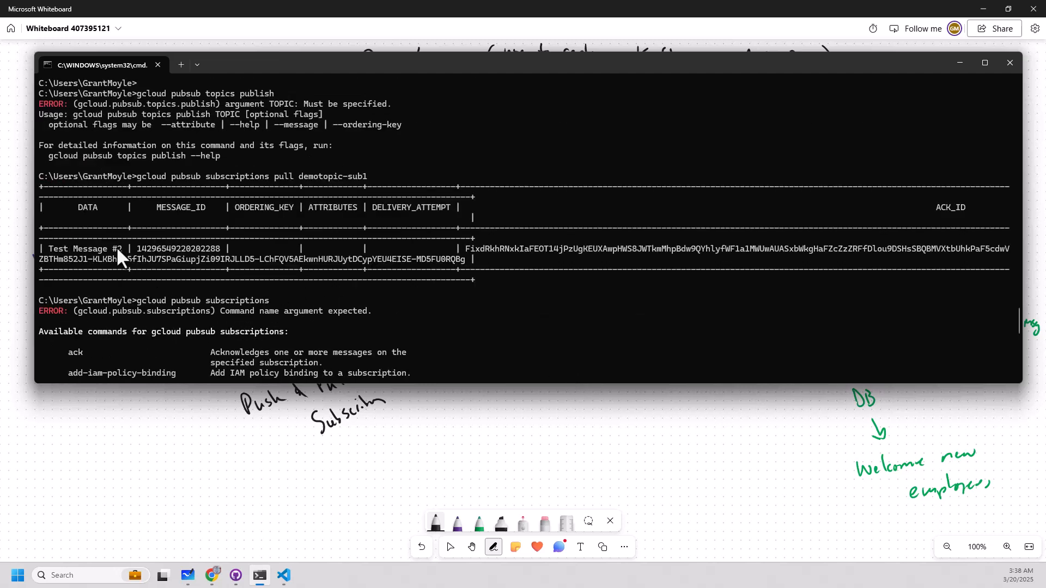
{"action": "scroll", "coordinate": [512, 338], "scroll_direction": "down", "scroll_amount": 12}
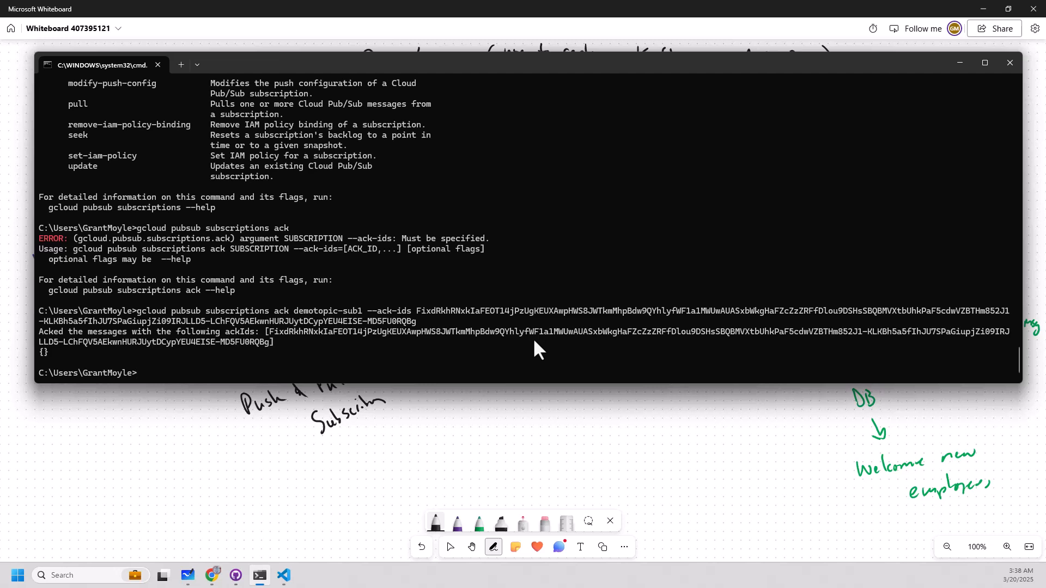
{"action": "key", "text": "Up"}
{"action": "key", "text": "Up"}
{"action": "key", "text": "Up"}
{"action": "key", "text": "Up"}
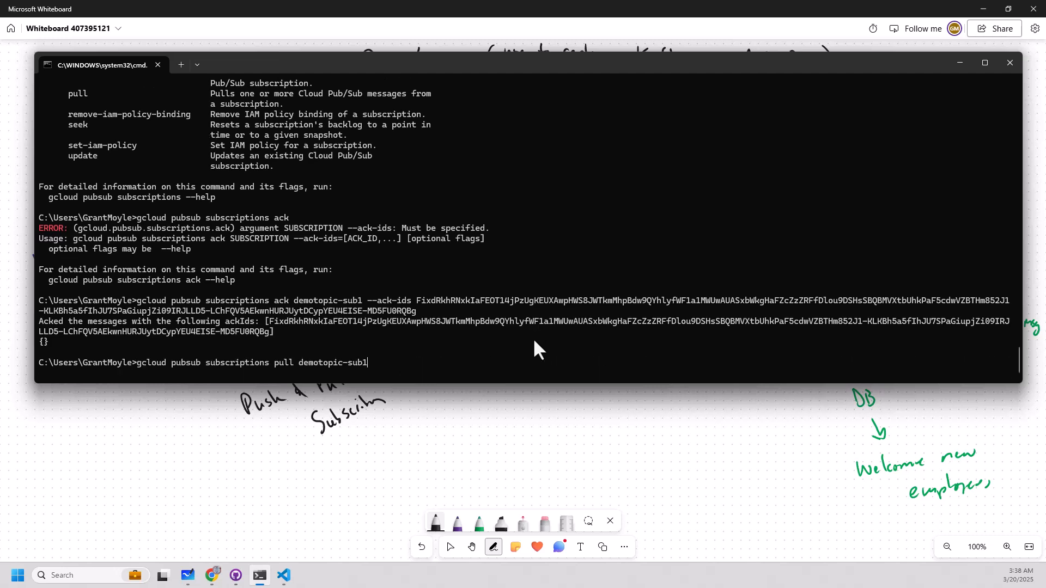
{"action": "type", "text": "--limit 10"}
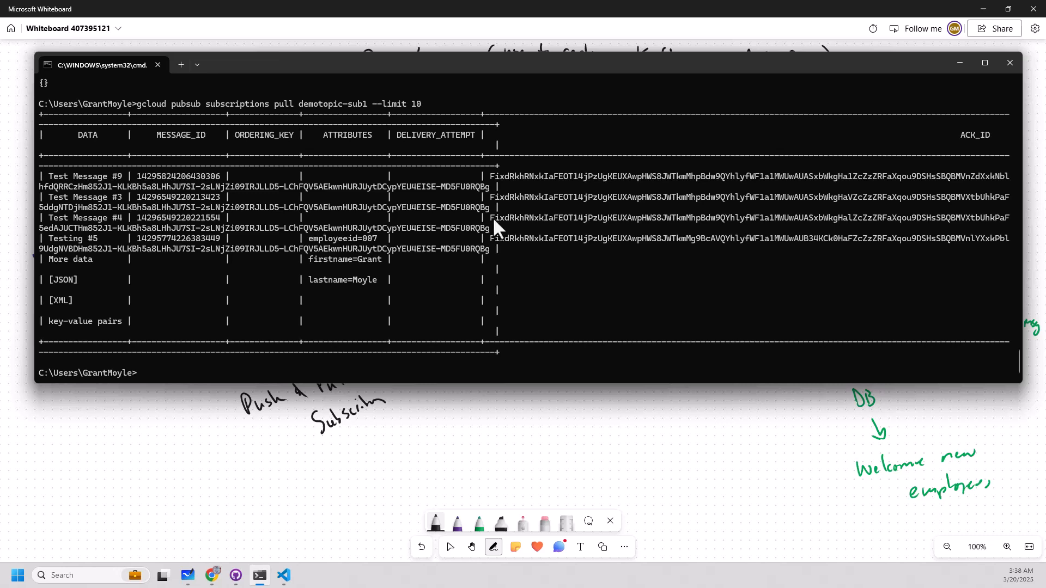
Acknowledge Test Message #4 on demotopic-sub1 by rerunning the ack command with that message's ACK_ID in place of the previous one.
{"action": "left_click_drag", "start_coordinate": [492, 218], "coordinate": [488, 228]}
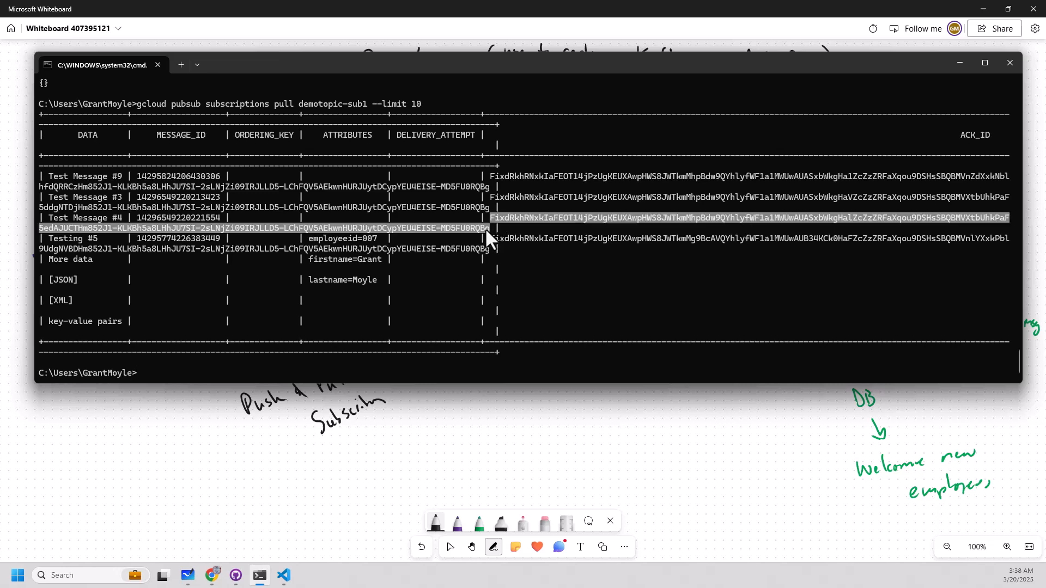
{"action": "key", "text": "ctrl+c"}
{"action": "type", "text": "gcloud pubsub subscriptions ack demotopic-sub1 --ack-ids"}
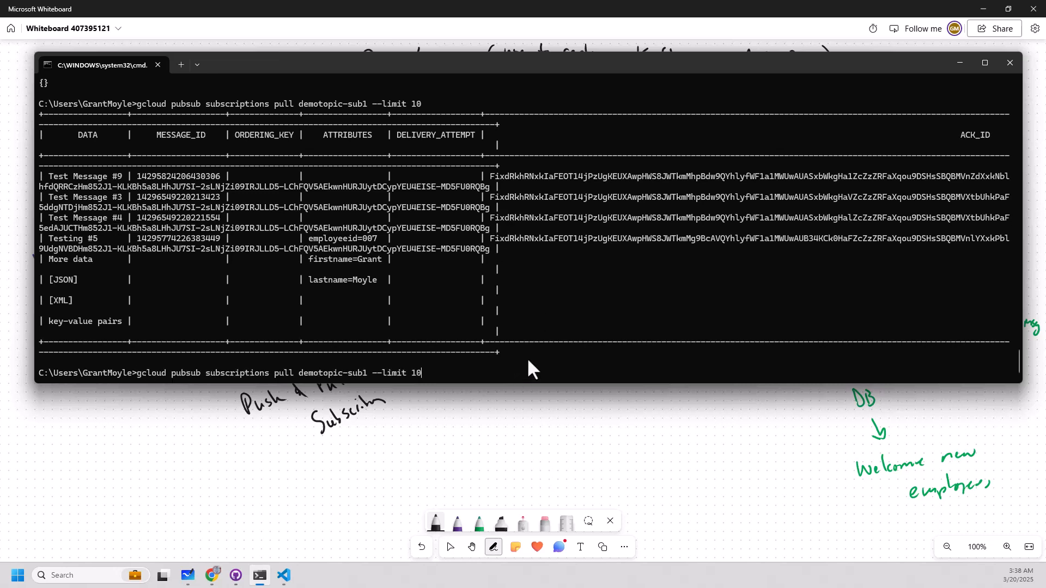
{"action": "key", "text": "ctrl+v"}
{"action": "key", "text": "BackSpace"}
{"action": "key", "text": "BackSpace"}
{"action": "key", "text": "BackSpace"}
{"action": "key", "text": "BackSpace"}
{"action": "key", "text": "BackSpace"}
{"action": "key", "text": "BackSpace"}
{"action": "key", "text": "BackSpace"}
{"action": "key", "text": "BackSpace"}
{"action": "key", "text": "BackSpace"}
{"action": "key", "text": "BackSpace"}
{"action": "key", "text": "BackSpace"}
{"action": "key", "text": "BackSpace"}
{"action": "key", "text": "BackSpace"}
{"action": "key", "text": "BackSpace"}
{"action": "key", "text": "BackSpace"}
{"action": "key", "text": "BackSpace"}
{"action": "key", "text": "BackSpace"}
{"action": "key", "text": "BackSpace"}
{"action": "key", "text": "BackSpace"}
{"action": "key", "text": "BackSpace"}
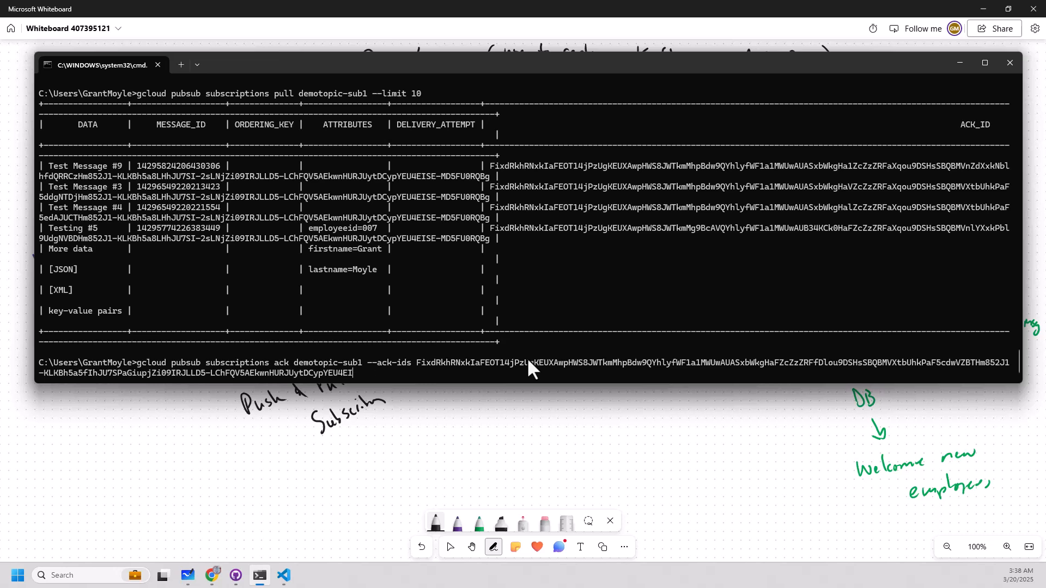
{"action": "key", "text": "BackSpace"}
{"action": "key", "text": "BackSpace"}
{"action": "key", "text": "BackSpace"}
{"action": "key", "text": "BackSpace"}
{"action": "key", "text": "BackSpace"}
{"action": "key", "text": "BackSpace"}
{"action": "key", "text": "BackSpace"}
{"action": "key", "text": "BackSpace"}
{"action": "key", "text": "BackSpace"}
{"action": "key", "text": "BackSpace"}
{"action": "key", "text": "BackSpace"}
{"action": "key", "text": "BackSpace"}
{"action": "key", "text": "BackSpace"}
{"action": "key", "text": "BackSpace"}
{"action": "key", "text": "BackSpace"}
{"action": "key", "text": "BackSpace"}
{"action": "key", "text": "BackSpace"}
{"action": "key", "text": "BackSpace"}
{"action": "key", "text": "BackSpace"}
{"action": "key", "text": "BackSpace"}
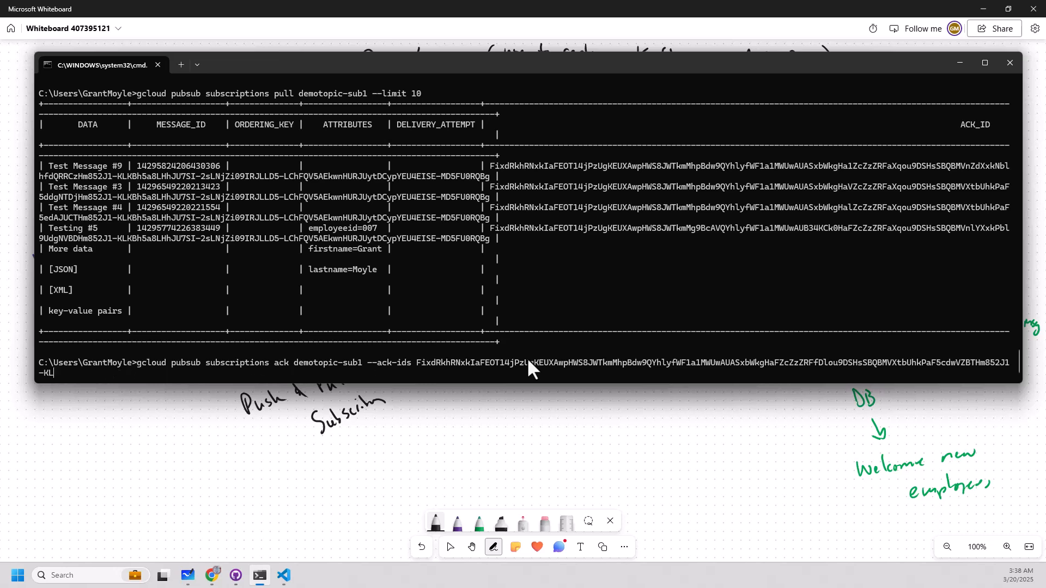
{"action": "key", "text": "BackSpace"}
{"action": "key", "text": "BackSpace"}
{"action": "key", "text": "BackSpace"}
{"action": "key", "text": "BackSpace"}
{"action": "key", "text": "BackSpace"}
{"action": "key", "text": "BackSpace"}
{"action": "key", "text": "BackSpace"}
{"action": "key", "text": "BackSpace"}
{"action": "key", "text": "BackSpace"}
{"action": "key", "text": "BackSpace"}
{"action": "key", "text": "BackSpace"}
{"action": "key", "text": "BackSpace"}
{"action": "key", "text": "BackSpace"}
{"action": "key", "text": "BackSpace"}
{"action": "key", "text": "BackSpace"}
{"action": "key", "text": "BackSpace"}
{"action": "key", "text": "BackSpace"}
{"action": "key", "text": "BackSpace"}
{"action": "key", "text": "BackSpace"}
{"action": "key", "text": "BackSpace"}
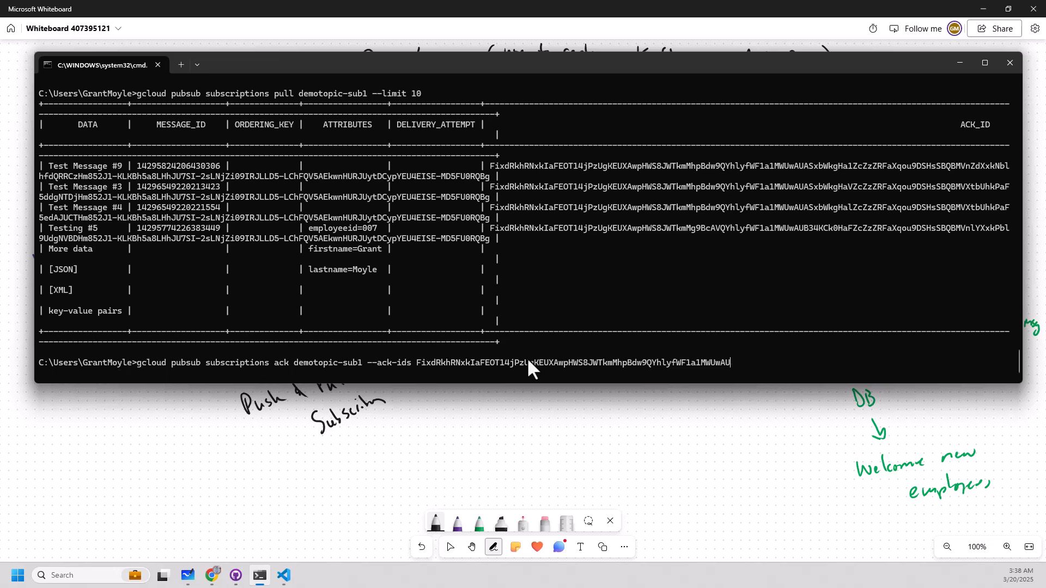
{"action": "key", "text": "BackSpace"}
{"action": "key", "text": "BackSpace"}
{"action": "key", "text": "BackSpace"}
{"action": "key", "text": "BackSpace"}
{"action": "key", "text": "BackSpace"}
{"action": "key", "text": "BackSpace"}
{"action": "key", "text": "BackSpace"}
{"action": "key", "text": "BackSpace"}
{"action": "key", "text": "BackSpace"}
{"action": "key", "text": "BackSpace"}
{"action": "key", "text": "BackSpace"}
{"action": "key", "text": "BackSpace"}
{"action": "key", "text": "BackSpace"}
{"action": "key", "text": "BackSpace"}
{"action": "key", "text": "BackSpace"}
{"action": "key", "text": "BackSpace"}
{"action": "key", "text": "BackSpace"}
{"action": "key", "text": "BackSpace"}
{"action": "key", "text": "BackSpace"}
{"action": "key", "text": "BackSpace"}
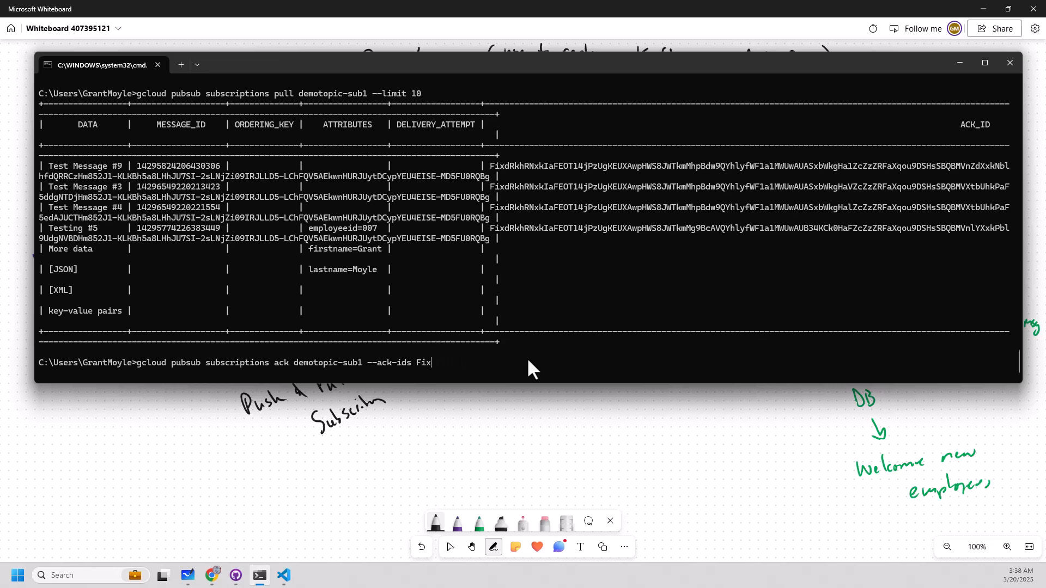
{"action": "key", "text": "BackSpace"}
{"action": "key", "text": "ctrl+v"}
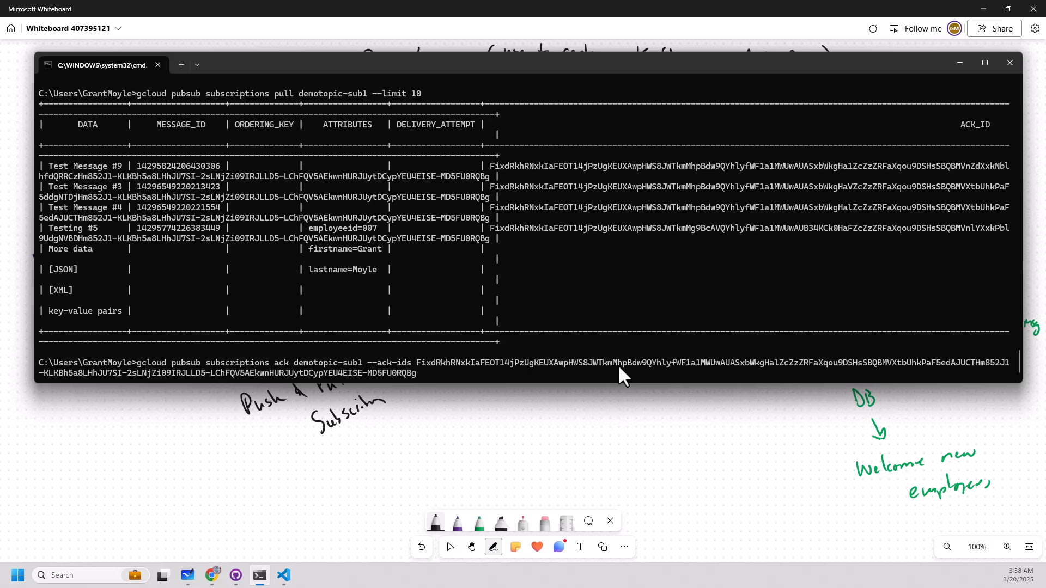
{"action": "key", "text": "Return"}
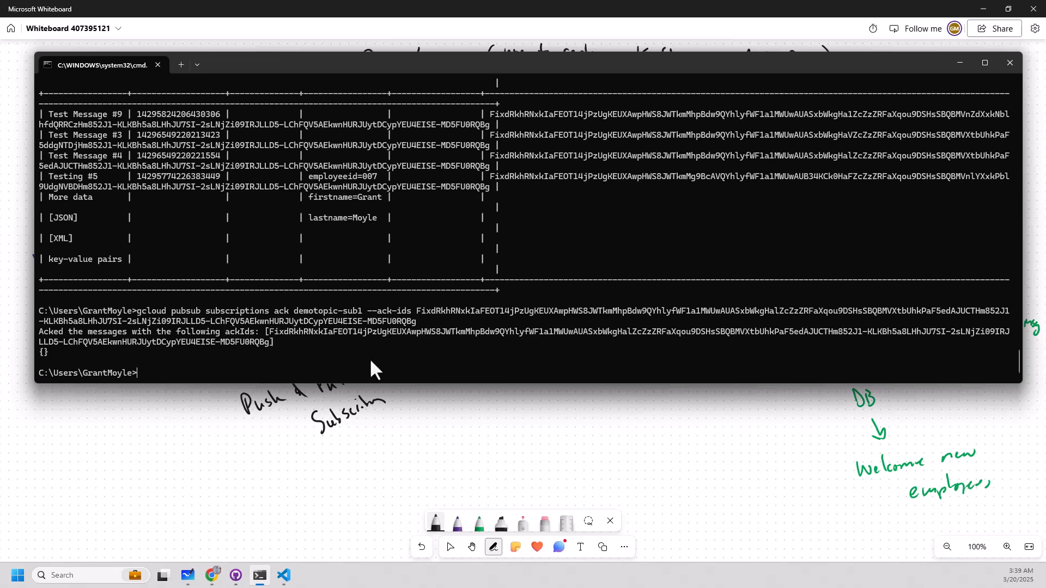
Repeat the demotopic-sub1 pull with --limit 10 several times to check which messages are still delivered.
{"action": "key", "text": "Up"}
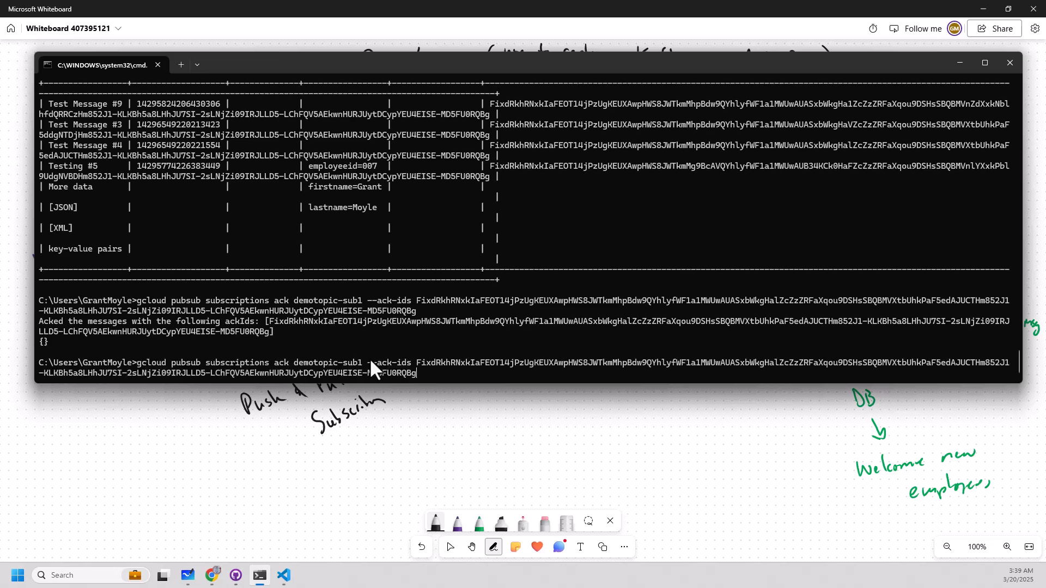
{"action": "key", "text": "Up"}
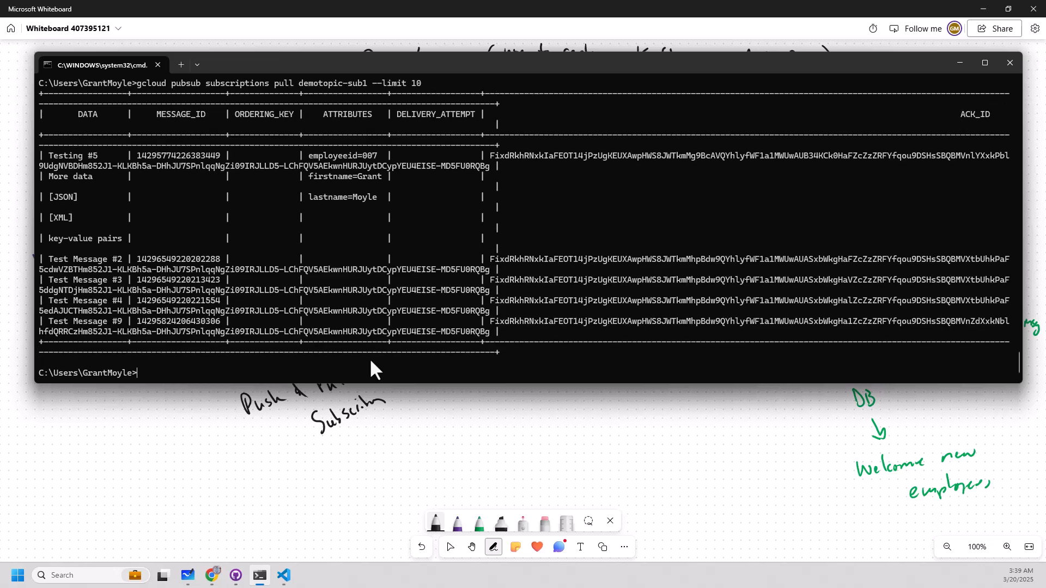
{"action": "key", "text": "Up"}
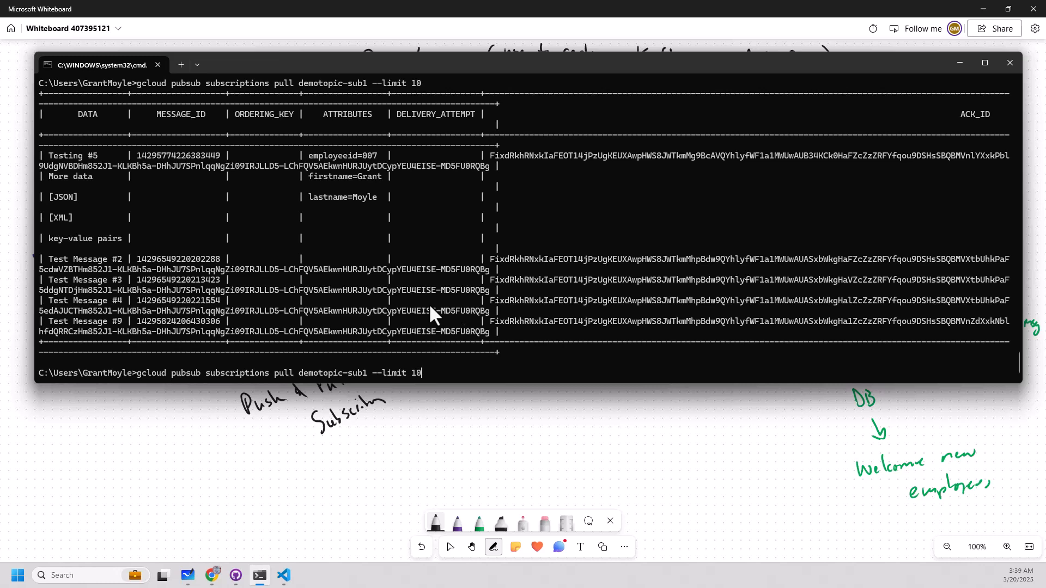
{"action": "key", "text": "Return"}
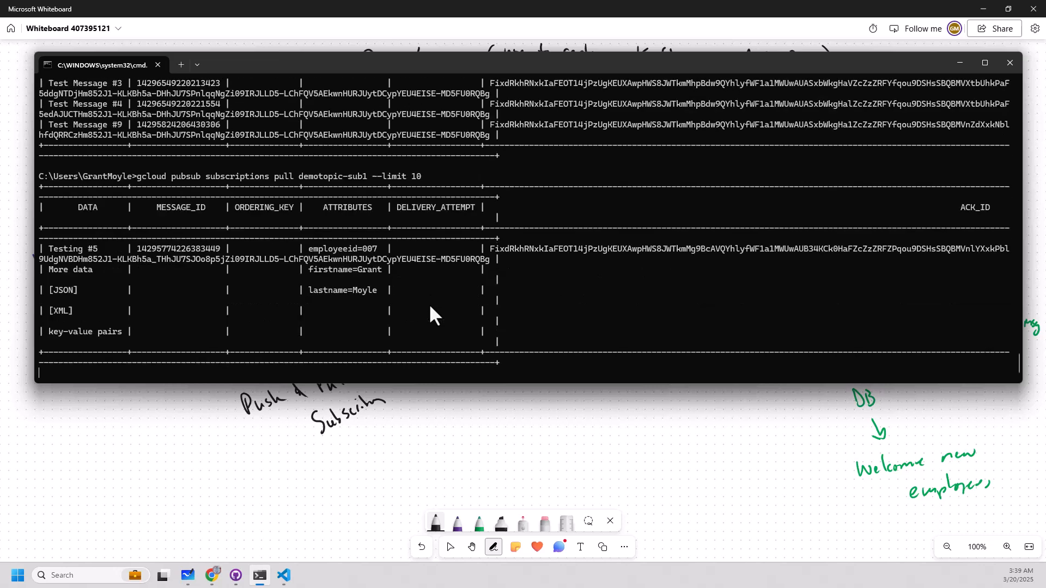
{"action": "key", "text": "Up"}
{"action": "key", "text": "Return"}
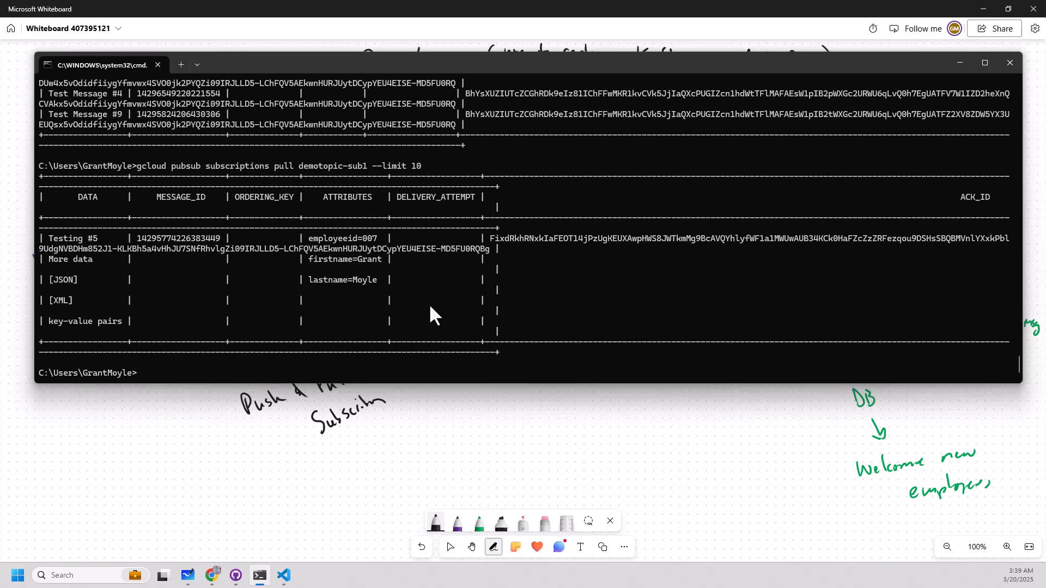
Switch to the Google Cloud console in Chrome and start a new demotopic subscription with ID demotopic-sub2 and Pull delivery.
{"action": "key", "text": "alt+Tab"}
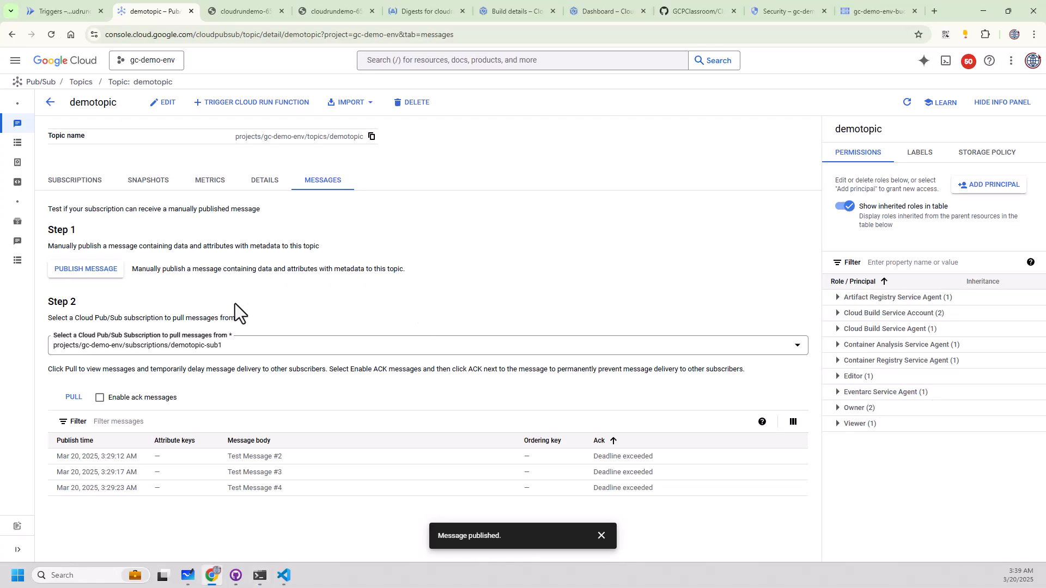
{"action": "left_click", "coordinate": [75, 181]}
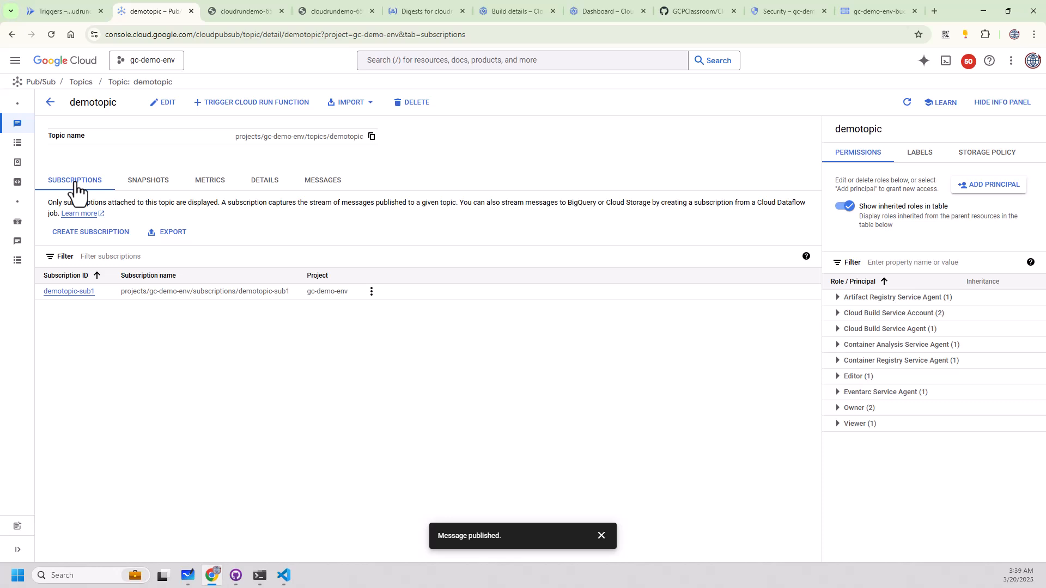
{"action": "left_click", "coordinate": [76, 233]}
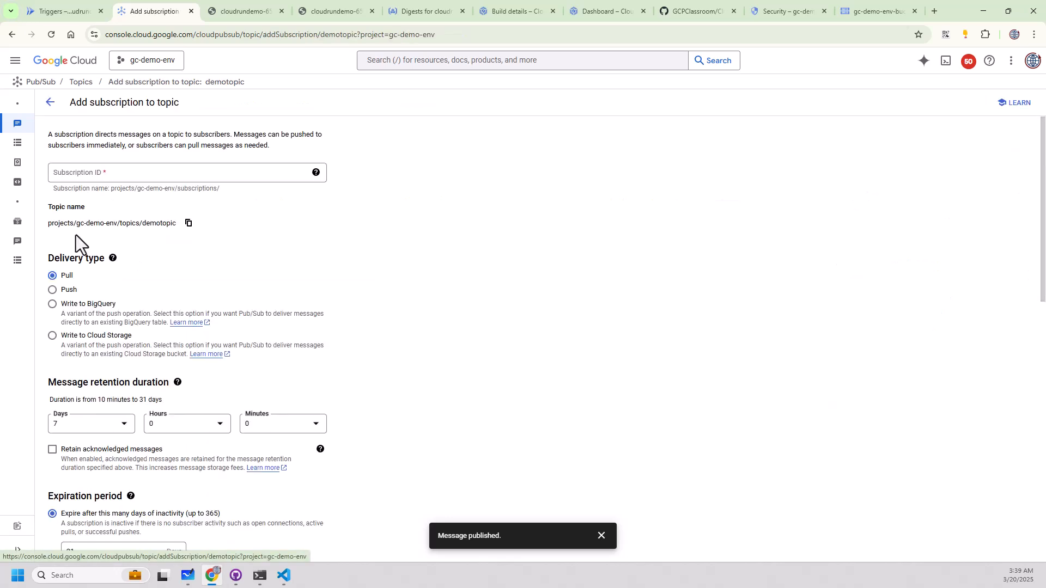
{"action": "left_click", "coordinate": [67, 175]}
{"action": "type", "text": "sub2"}
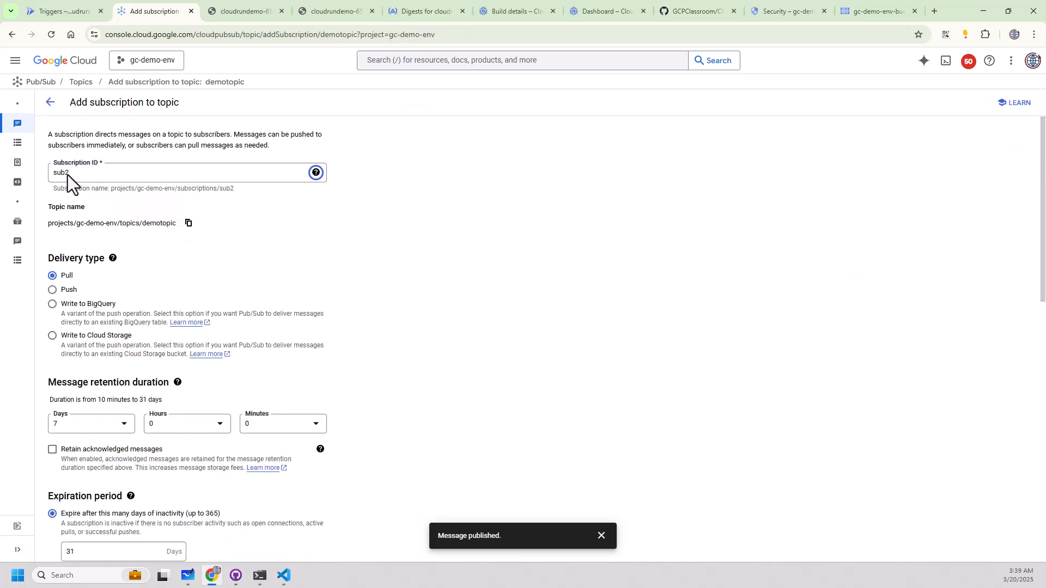
{"action": "left_click", "coordinate": [78, 179]}
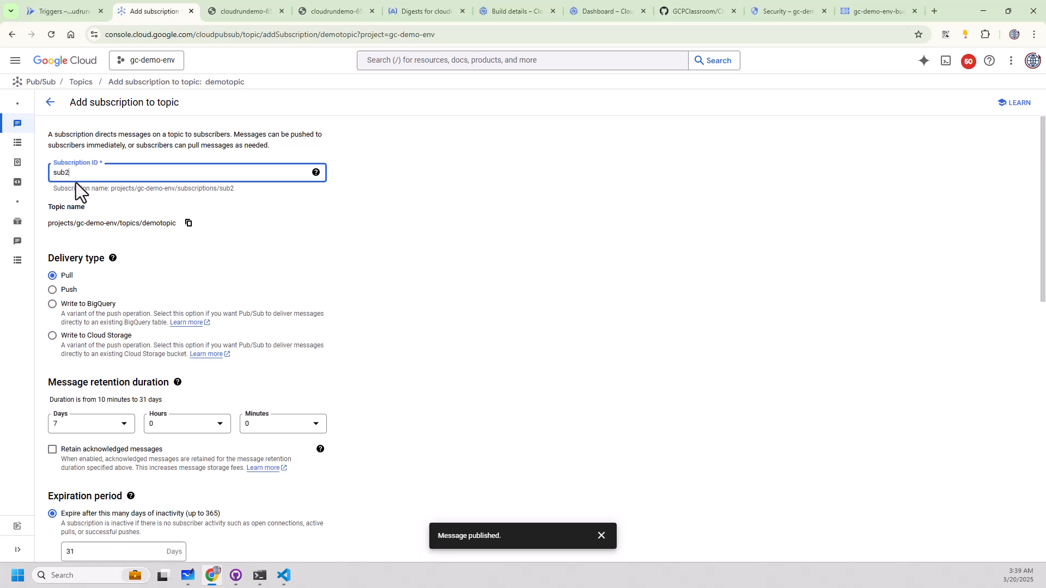
{"action": "key", "text": "ctrl+a"}
{"action": "type", "text": "demotopic-sub2"}
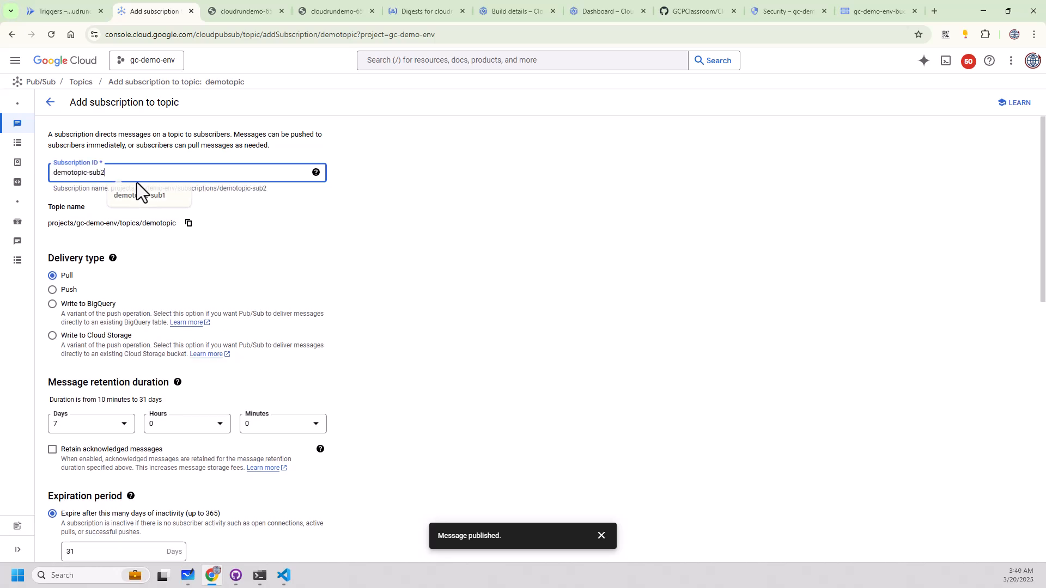
{"action": "key", "text": "Tab"}
{"action": "left_click", "coordinate": [61, 272]}
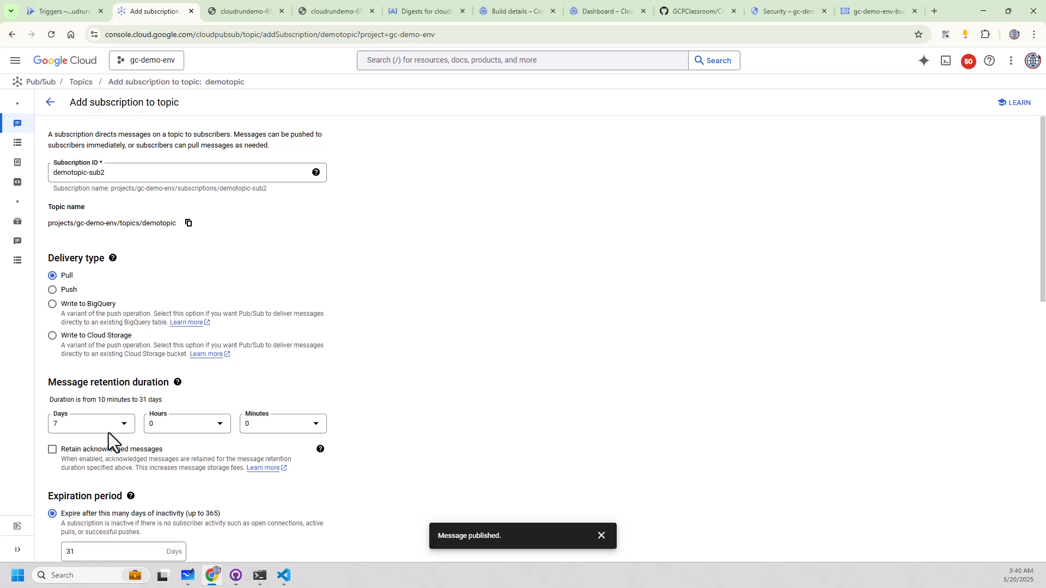
Set the acknowledgement deadline to 60 seconds and create the demotopic-sub2 subscription.
{"action": "scroll", "coordinate": [180, 434], "scroll_direction": "down", "scroll_amount": 4}
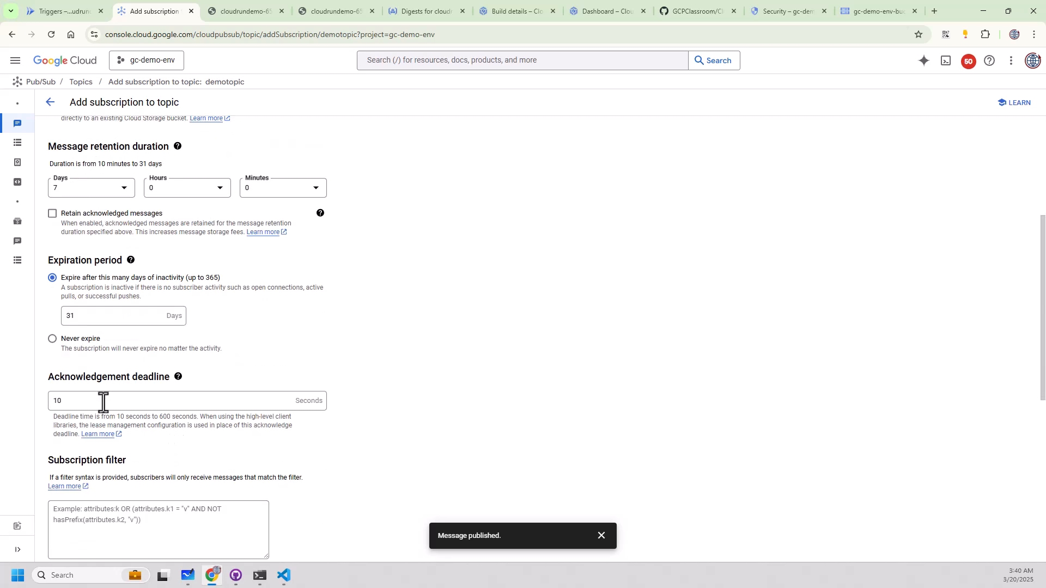
{"action": "left_click_drag", "start_coordinate": [101, 402], "coordinate": [51, 398]}
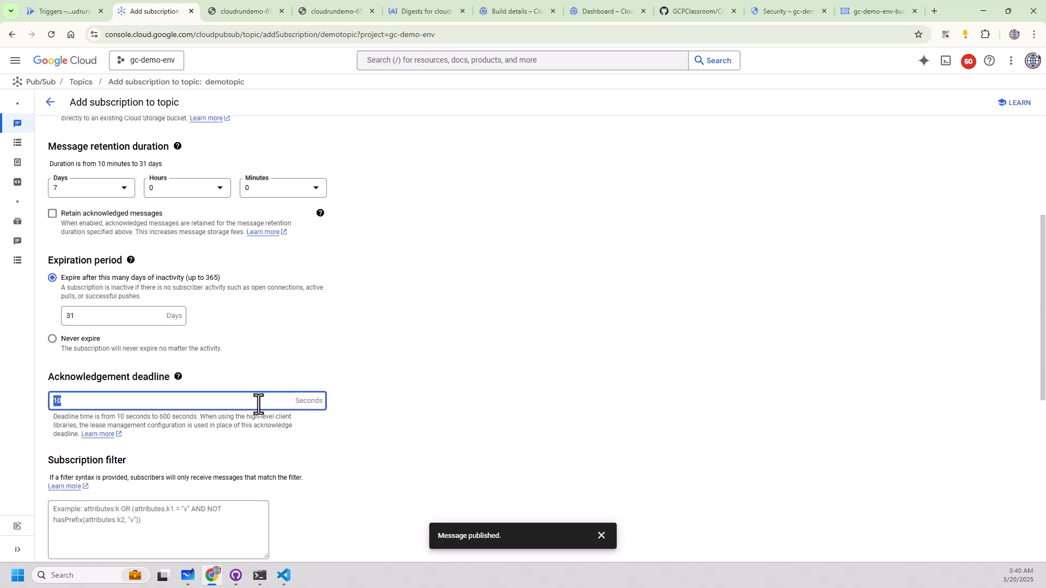
{"action": "type", "text": "60"}
{"action": "left_click", "coordinate": [443, 427]}
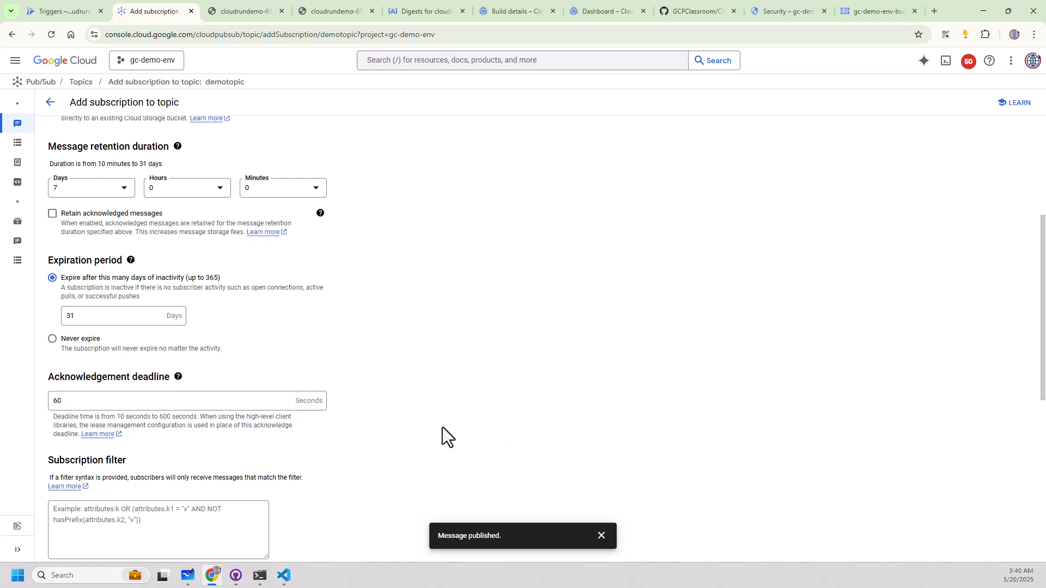
{"action": "left_click", "coordinate": [599, 536]}
{"action": "scroll", "coordinate": [138, 406], "scroll_direction": "down", "scroll_amount": 7}
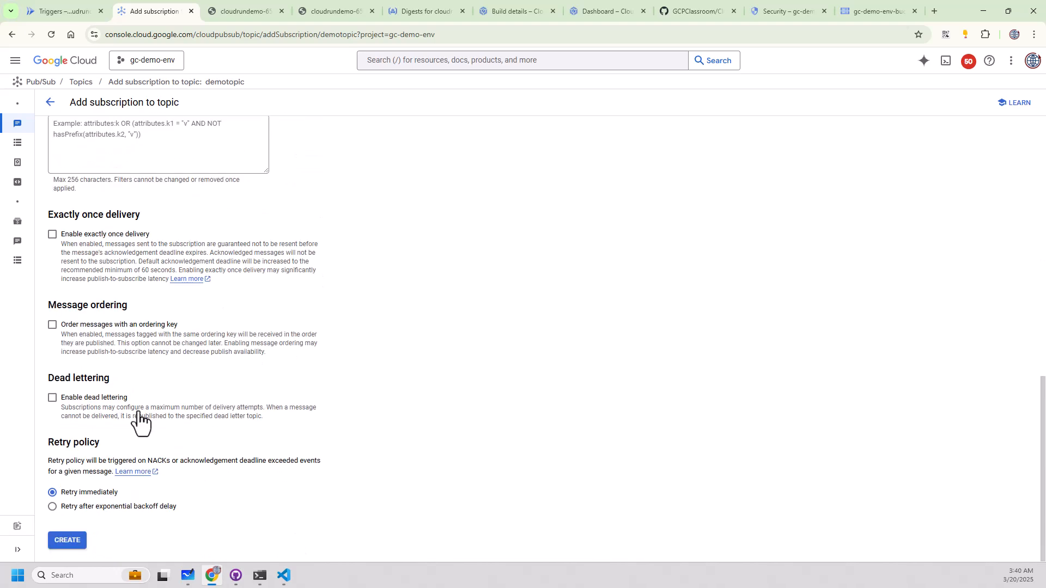
{"action": "left_click", "coordinate": [76, 541]}
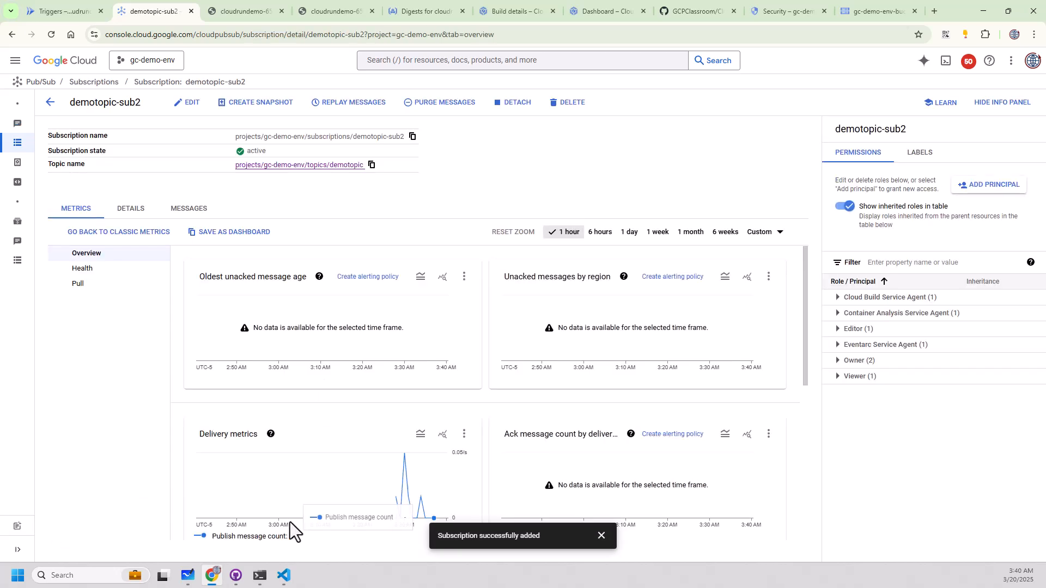
Switch to the command prompt and pull from demotopic-sub2 with gcloud, leaving out the --limit option.
{"action": "left_click", "coordinate": [260, 576]}
{"action": "key", "text": "Up"}
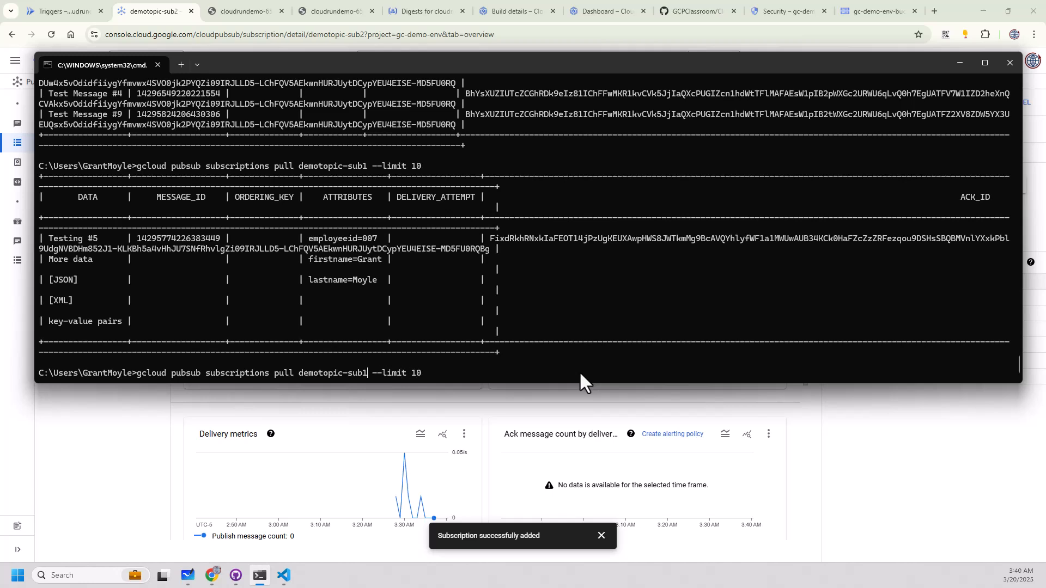
{"action": "key", "text": "BackSpace"}
{"action": "type", "text": "2"}
{"action": "key", "text": "End"}
{"action": "key", "text": "BackSpace"}
{"action": "key", "text": "BackSpace"}
{"action": "key", "text": "BackSpace"}
{"action": "key", "text": "BackSpace"}
{"action": "key", "text": "BackSpace"}
{"action": "key", "text": "BackSpace"}
{"action": "key", "text": "BackSpace"}
{"action": "key", "text": "BackSpace"}
{"action": "key", "text": "BackSpace"}
{"action": "key", "text": "BackSpace"}
{"action": "key", "text": "BackSpace"}
{"action": "key", "text": "Return"}
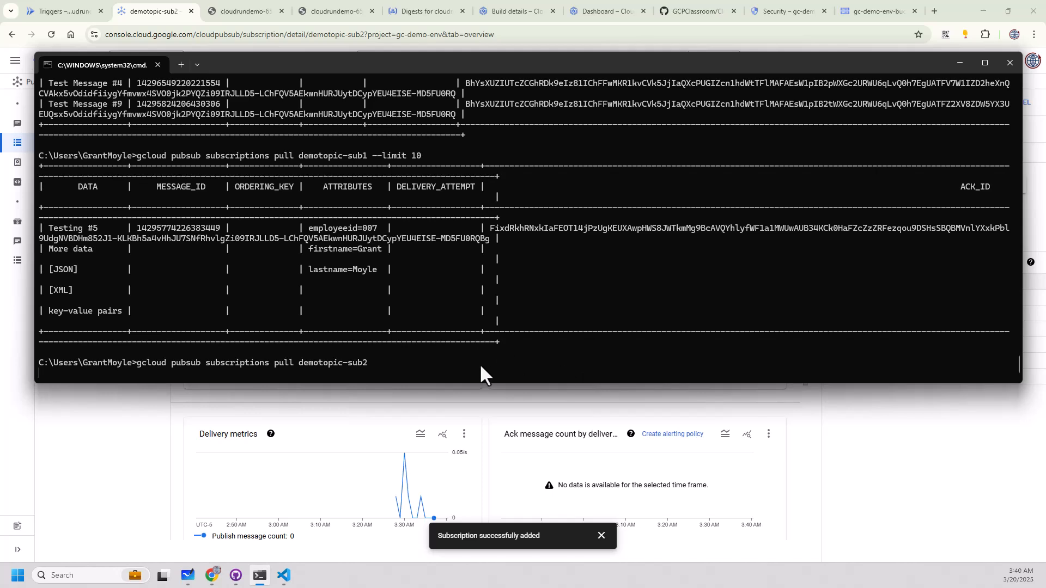
{"action": "key", "text": "Return"}
{"action": "key", "text": "Return"}
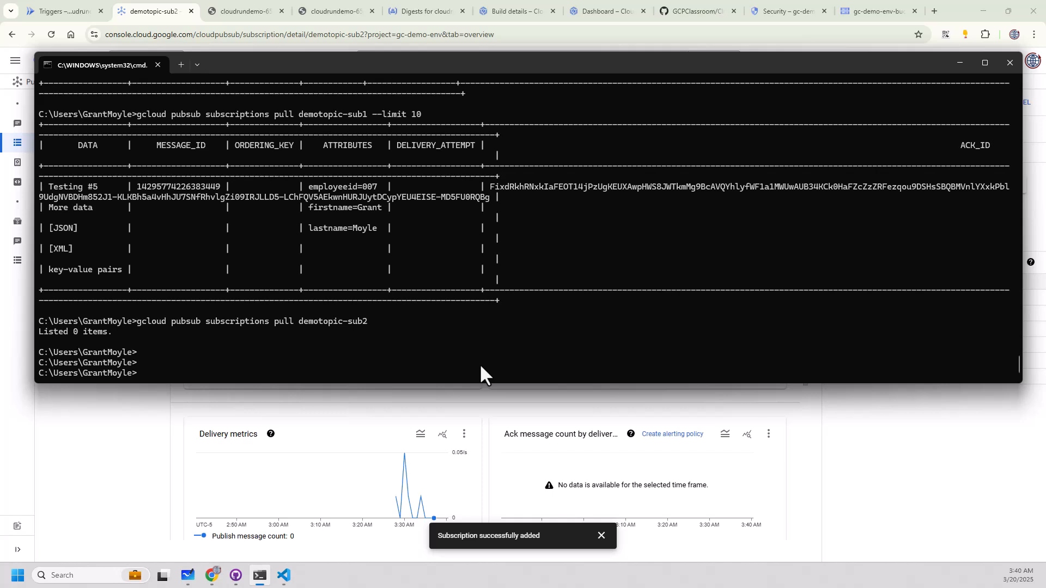
Publish "Test Message #100" to demotopic by rerunning the earlier gcloud publish command.
{"action": "key", "text": "Up"}
{"action": "key", "text": "Up"}
{"action": "key", "text": "Up"}
{"action": "key", "text": "Up"}
{"action": "key", "text": "Up"}
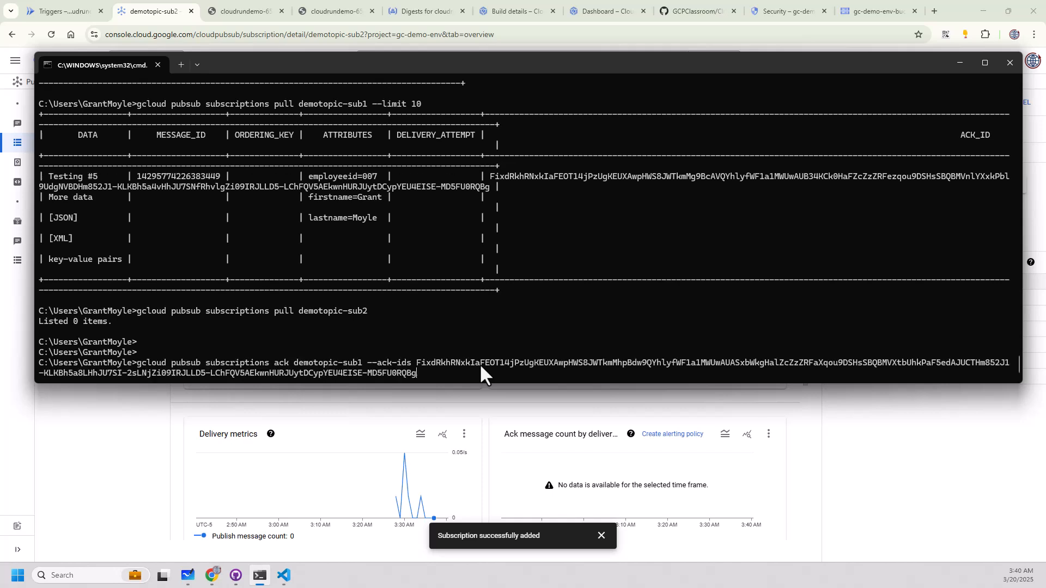
{"action": "key", "text": "Up"}
{"action": "key", "text": "Up"}
{"action": "key", "text": "Up"}
{"action": "key", "text": "Up"}
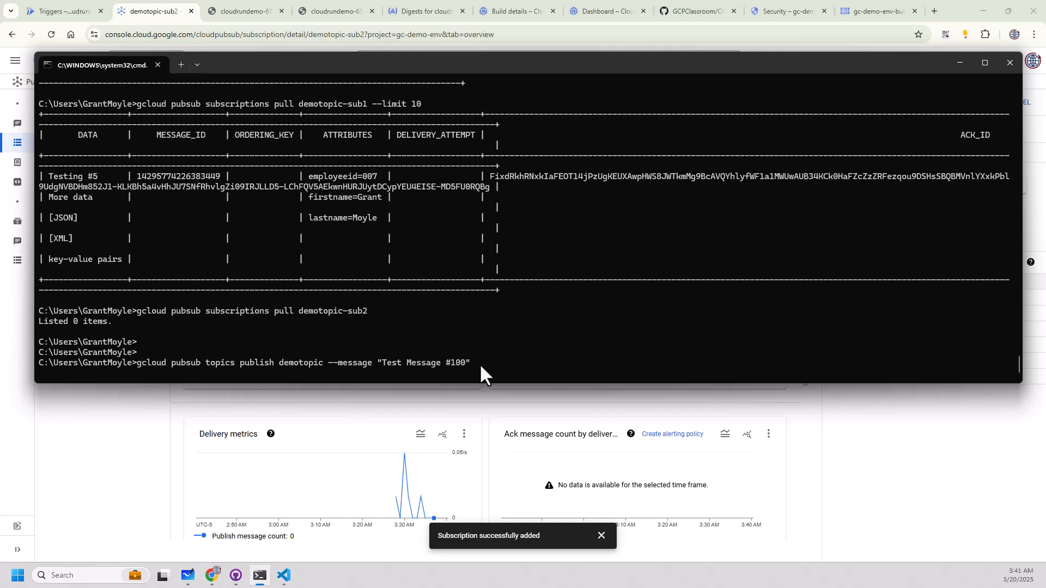
Pull from demotopic-sub2 without a limit and repeat the pull once to check message delivery.
{"action": "key", "text": "Up"}
{"action": "key", "text": "Up"}
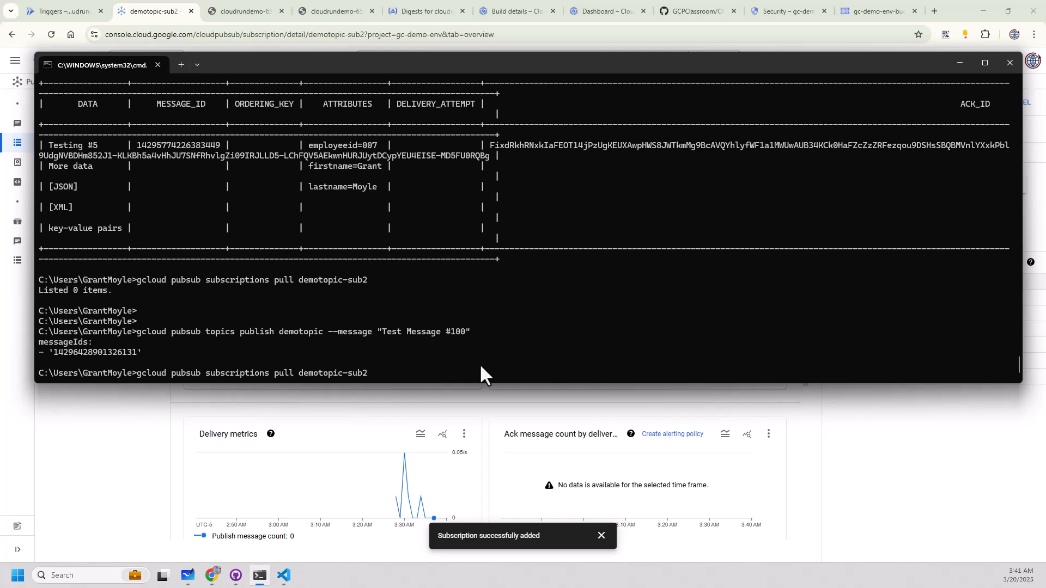
{"action": "key", "text": "Return"}
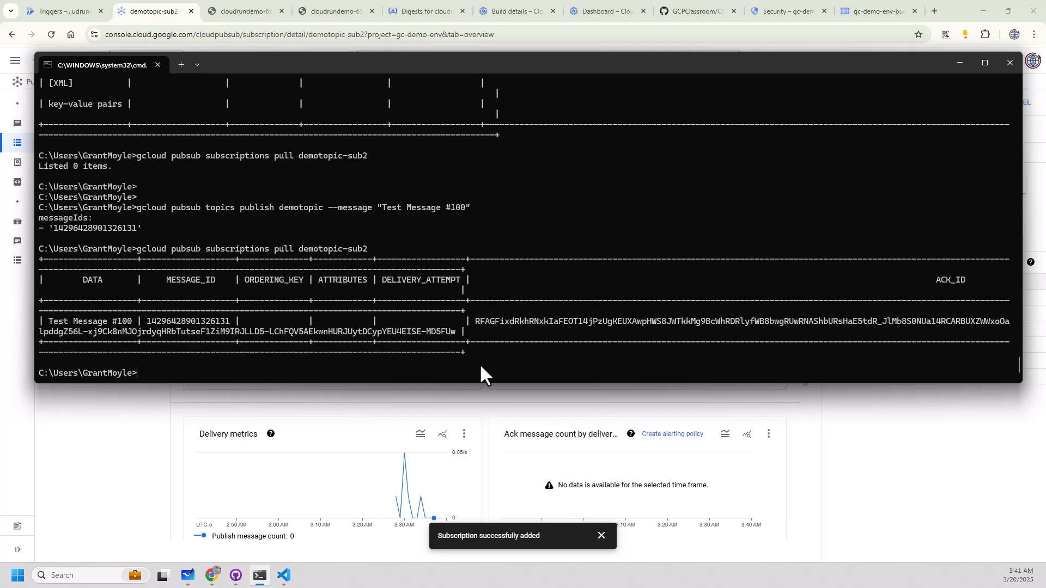
{"action": "key", "text": "Return"}
{"action": "key", "text": "Up"}
{"action": "key", "text": "Return"}
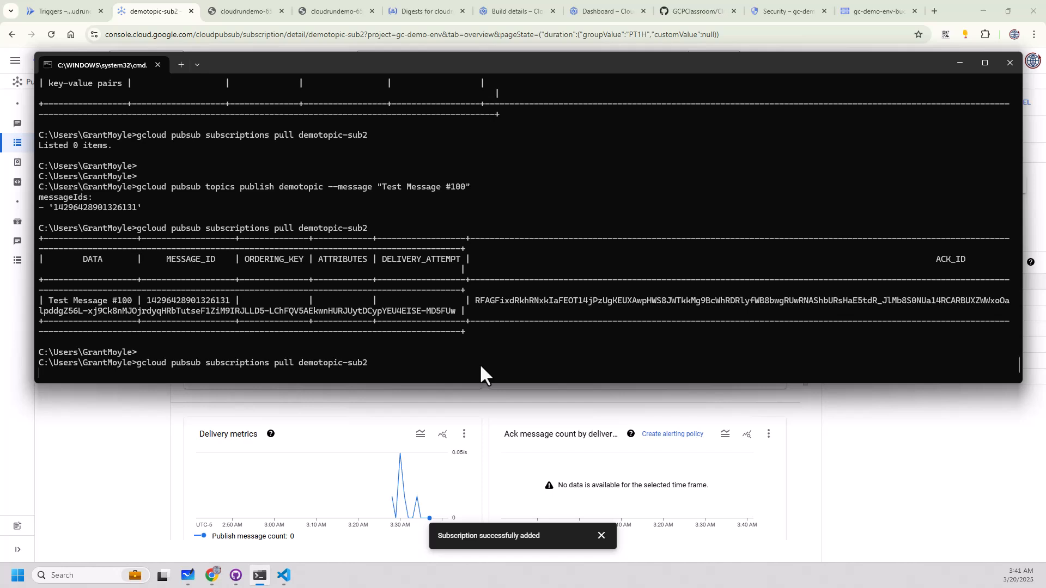
Switch to Microsoft Whiteboard and, on a new board, draw a topic box with lines leading to Sub1 and Sub 2.
{"action": "key", "text": "super+3"}
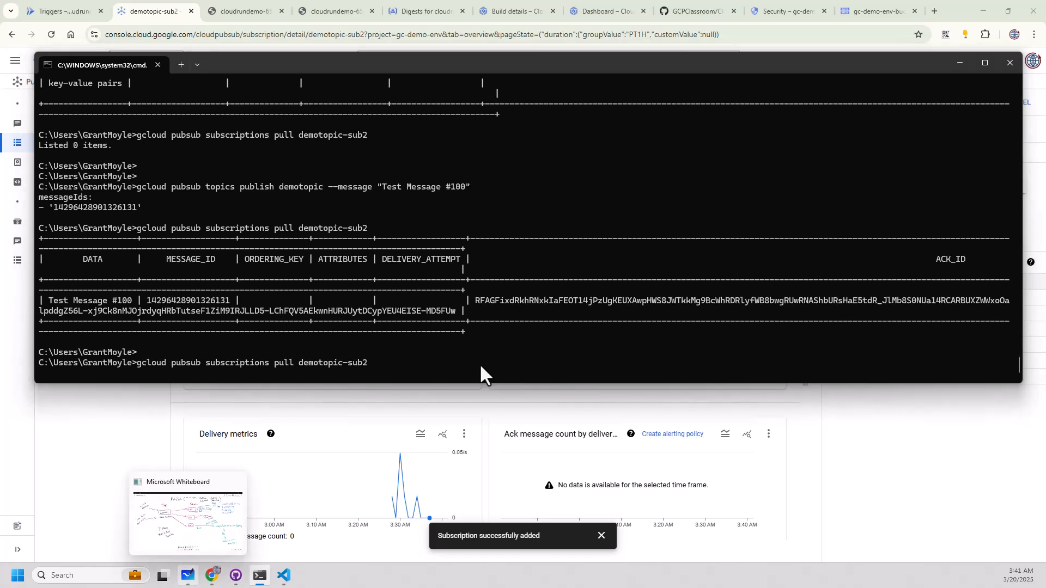
{"action": "left_click", "coordinate": [11, 28]}
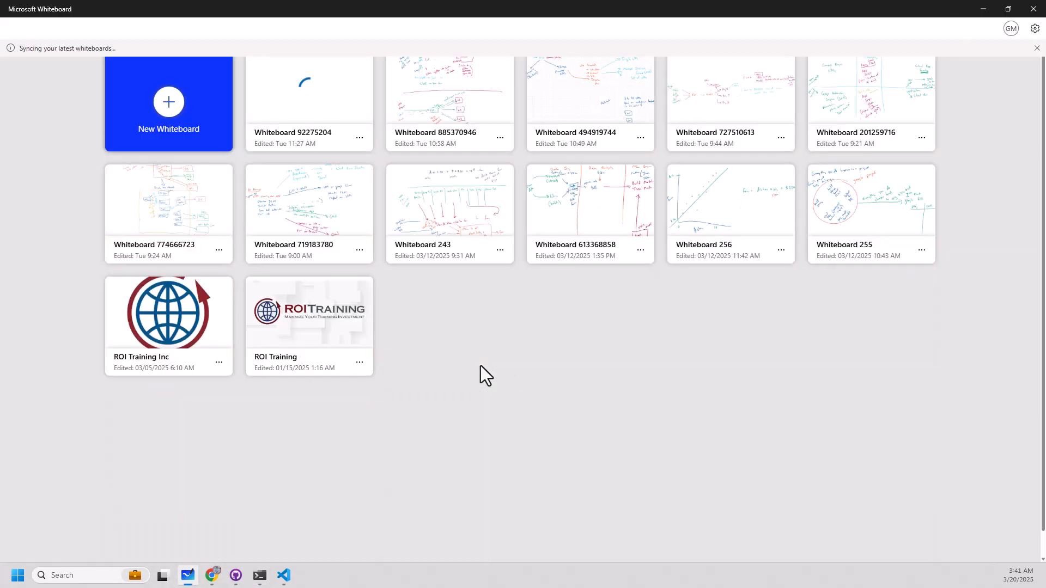
{"action": "left_click", "coordinate": [169, 103]}
{"action": "left_click_drag", "start_coordinate": [203, 147], "coordinate": [199, 168]}
{"action": "mouse_move", "coordinate": [199, 140]}
{"action": "left_mouse_down"}
{"action": "mouse_move", "coordinate": [291, 134]}
{"action": "mouse_move", "coordinate": [199, 178]}
{"action": "mouse_move", "coordinate": [228, 174]}
{"action": "left_mouse_up"}
{"action": "left_click_drag", "start_coordinate": [214, 167], "coordinate": [229, 166]}
{"action": "left_click_drag", "start_coordinate": [233, 167], "coordinate": [233, 166]}
{"action": "mouse_move", "coordinate": [240, 162]}
{"action": "left_mouse_down"}
{"action": "mouse_move", "coordinate": [241, 175]}
{"action": "mouse_move", "coordinate": [252, 166]}
{"action": "left_mouse_up"}
{"action": "left_click_drag", "start_coordinate": [315, 144], "coordinate": [463, 98]}
{"action": "mouse_move", "coordinate": [444, 94]}
{"action": "left_mouse_down"}
{"action": "mouse_move", "coordinate": [456, 105]}
{"action": "mouse_move", "coordinate": [513, 101]}
{"action": "left_mouse_up"}
{"action": "left_click_drag", "start_coordinate": [528, 82], "coordinate": [525, 107]}
{"action": "left_click_drag", "start_coordinate": [516, 108], "coordinate": [535, 106]}
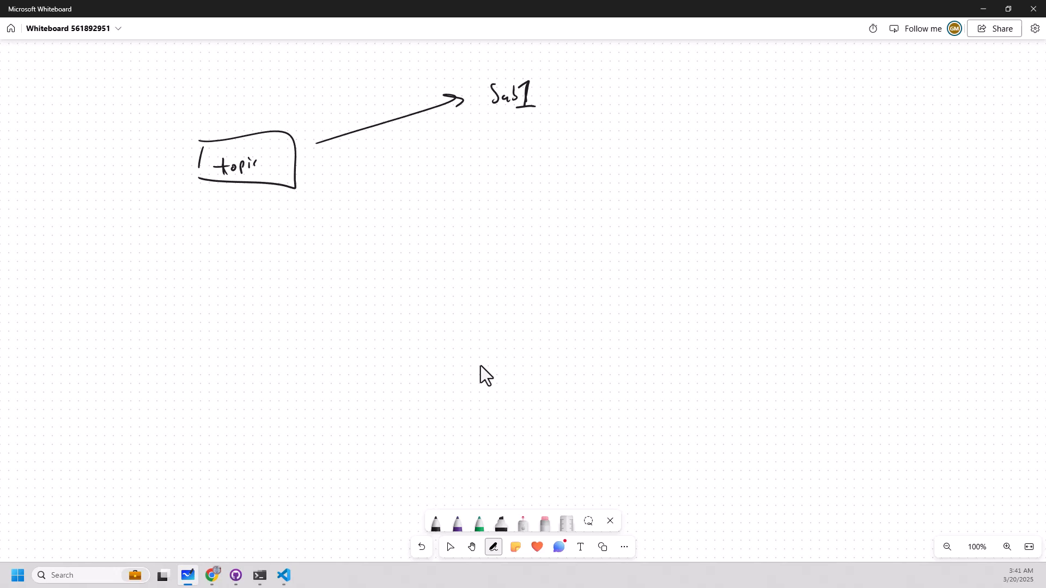
{"action": "left_click_drag", "start_coordinate": [320, 197], "coordinate": [510, 248]}
{"action": "mouse_move", "coordinate": [510, 233]}
{"action": "left_mouse_down"}
{"action": "mouse_move", "coordinate": [515, 247]}
{"action": "mouse_move", "coordinate": [544, 246]}
{"action": "left_mouse_up"}
With the green pen, write VM#1, VM#2 and VM#3 in a column beside Sub 2.
{"action": "left_click", "coordinate": [450, 547]}
{"action": "left_click", "coordinate": [479, 523]}
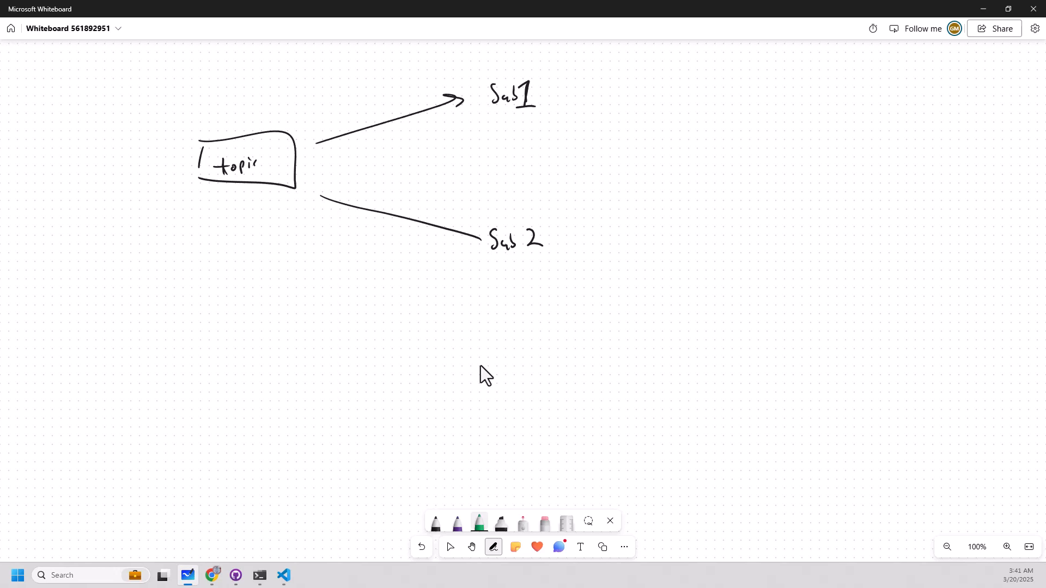
{"action": "mouse_move", "coordinate": [635, 188]}
{"action": "left_mouse_down"}
{"action": "mouse_move", "coordinate": [640, 200]}
{"action": "mouse_move", "coordinate": [659, 195]}
{"action": "left_mouse_up"}
{"action": "left_click_drag", "start_coordinate": [665, 182], "coordinate": [665, 193]}
{"action": "left_click_drag", "start_coordinate": [658, 188], "coordinate": [669, 187]}
{"action": "mouse_move", "coordinate": [657, 192]}
{"action": "left_mouse_down"}
{"action": "mouse_move", "coordinate": [672, 193]}
{"action": "mouse_move", "coordinate": [650, 219]}
{"action": "mouse_move", "coordinate": [664, 228]}
{"action": "left_mouse_up"}
{"action": "left_click_drag", "start_coordinate": [669, 216], "coordinate": [671, 227]}
{"action": "left_click_drag", "start_coordinate": [663, 220], "coordinate": [675, 219]}
{"action": "left_click_drag", "start_coordinate": [661, 224], "coordinate": [686, 228]}
{"action": "left_click_drag", "start_coordinate": [644, 256], "coordinate": [686, 267]}
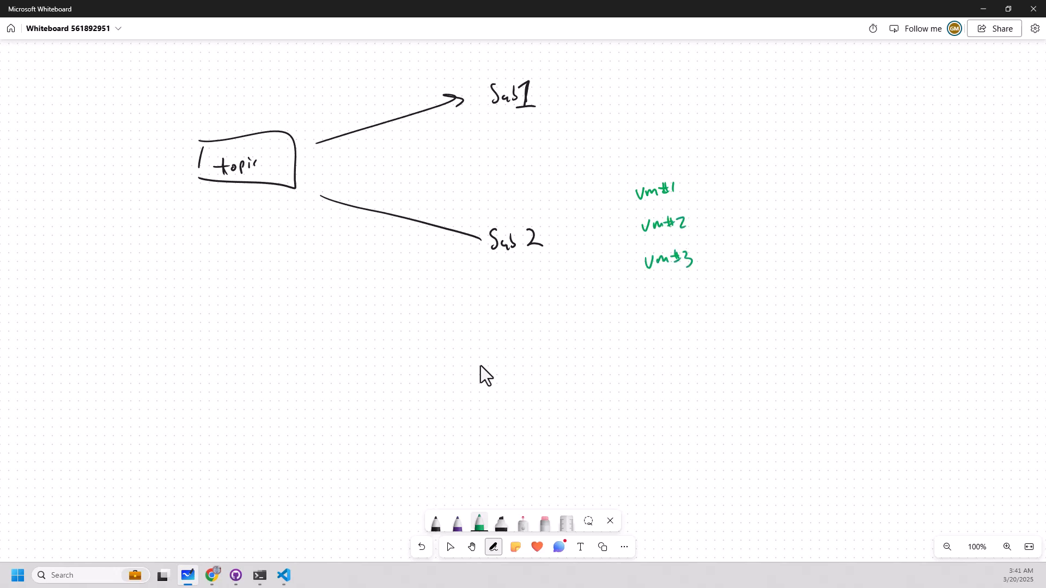
Write the heading "Run same code" in green beside VM#1.
{"action": "left_click_drag", "start_coordinate": [736, 177], "coordinate": [746, 195]}
{"action": "mouse_move", "coordinate": [747, 187]}
{"action": "left_mouse_down"}
{"action": "mouse_move", "coordinate": [783, 192]}
{"action": "mouse_move", "coordinate": [795, 179]}
{"action": "left_mouse_up"}
{"action": "mouse_move", "coordinate": [794, 179]}
{"action": "left_mouse_down"}
{"action": "mouse_move", "coordinate": [800, 189]}
{"action": "mouse_move", "coordinate": [850, 186]}
{"action": "left_mouse_up"}
{"action": "left_click_drag", "start_coordinate": [861, 180], "coordinate": [865, 186]}
{"action": "left_click_drag", "start_coordinate": [866, 182], "coordinate": [875, 179]}
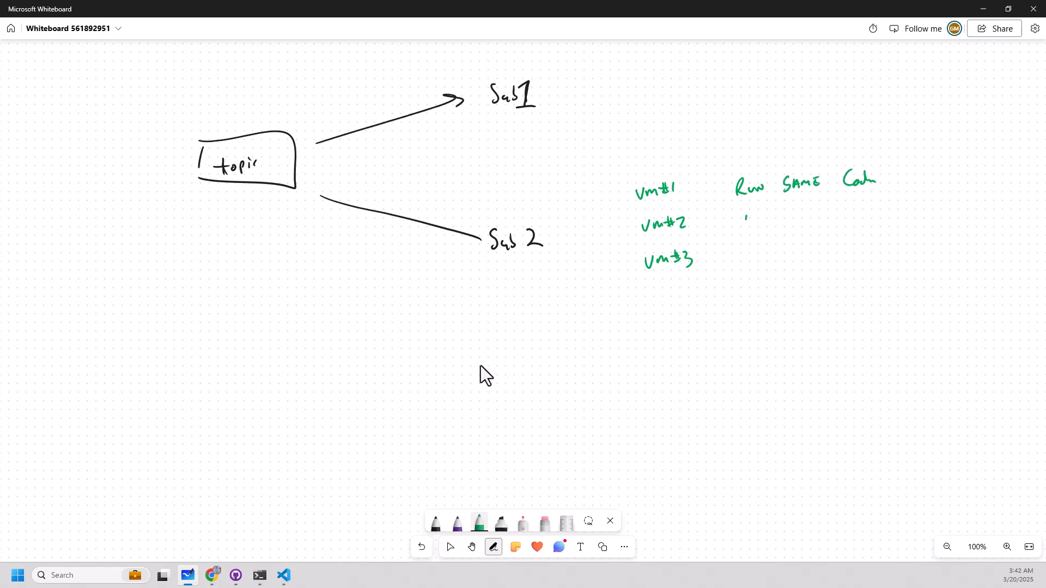
List "1. Pull a message" and "2. Process msg" under the "Run same code" heading.
{"action": "left_click", "coordinate": [755, 230]}
{"action": "mouse_move", "coordinate": [746, 218]}
{"action": "left_mouse_down"}
{"action": "mouse_move", "coordinate": [745, 235]}
{"action": "mouse_move", "coordinate": [774, 233]}
{"action": "left_mouse_up"}
{"action": "left_click_drag", "start_coordinate": [774, 214], "coordinate": [795, 229]}
{"action": "mouse_move", "coordinate": [804, 212]}
{"action": "left_mouse_down"}
{"action": "mouse_move", "coordinate": [803, 229]}
{"action": "mouse_move", "coordinate": [887, 219]}
{"action": "left_mouse_up"}
{"action": "mouse_move", "coordinate": [745, 257]}
{"action": "left_mouse_down"}
{"action": "mouse_move", "coordinate": [747, 272]}
{"action": "mouse_move", "coordinate": [783, 266]}
{"action": "left_mouse_up"}
{"action": "left_click", "coordinate": [768, 267]}
{"action": "mouse_move", "coordinate": [782, 246]}
{"action": "left_mouse_down"}
{"action": "mouse_move", "coordinate": [785, 256]}
{"action": "mouse_move", "coordinate": [864, 264]}
{"action": "left_mouse_up"}
{"action": "left_click_drag", "start_coordinate": [868, 257], "coordinate": [861, 269]}
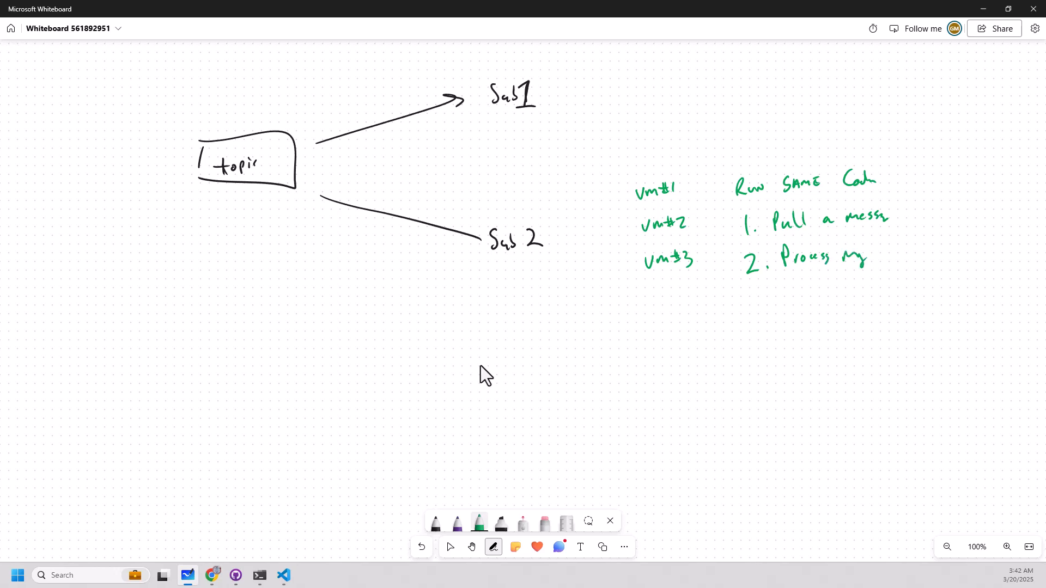
Continue the numbered list with "3. Ack msg" and "4. Goto 1".
{"action": "mouse_move", "coordinate": [749, 289]}
{"action": "left_mouse_down"}
{"action": "mouse_move", "coordinate": [752, 308]}
{"action": "mouse_move", "coordinate": [802, 302]}
{"action": "left_mouse_up"}
{"action": "left_click", "coordinate": [768, 303]}
{"action": "mouse_move", "coordinate": [810, 292]}
{"action": "left_mouse_down"}
{"action": "mouse_move", "coordinate": [811, 302]}
{"action": "mouse_move", "coordinate": [854, 308]}
{"action": "left_mouse_up"}
{"action": "left_click_drag", "start_coordinate": [755, 325], "coordinate": [768, 336]}
{"action": "mouse_move", "coordinate": [765, 326]}
{"action": "left_mouse_down"}
{"action": "mouse_move", "coordinate": [770, 346]}
{"action": "mouse_move", "coordinate": [805, 334]}
{"action": "left_mouse_up"}
{"action": "left_click_drag", "start_coordinate": [813, 333], "coordinate": [822, 337]}
{"action": "left_click_drag", "start_coordinate": [815, 332], "coordinate": [867, 338]}
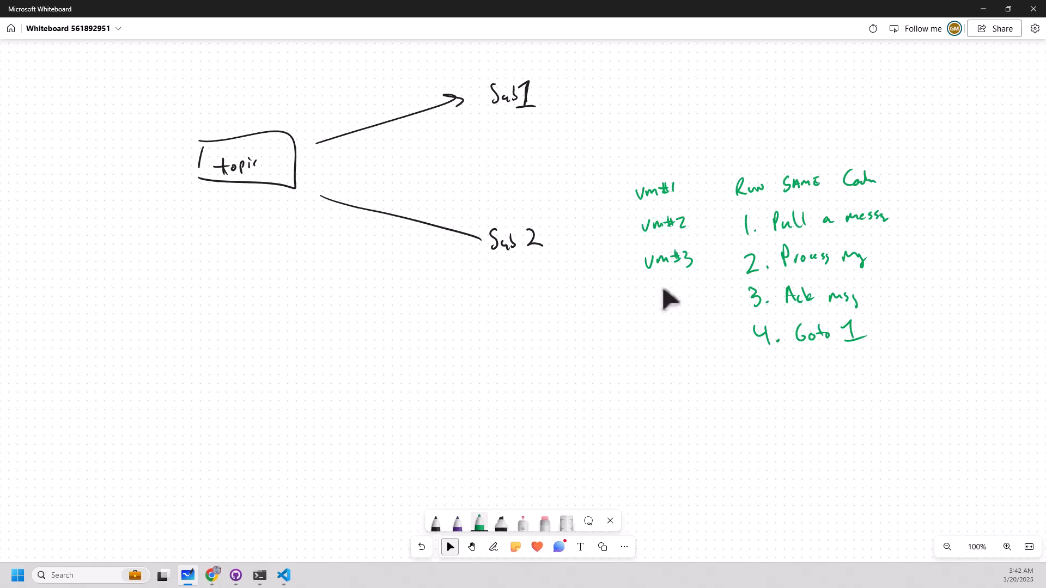
Write the message numbers 100, 101, 102, 103, 104 in green below the line from topic to Sub 2.
{"action": "key", "text": "alt+w"}
{"action": "left_click_drag", "start_coordinate": [317, 218], "coordinate": [317, 228]}
{"action": "left_click_drag", "start_coordinate": [325, 220], "coordinate": [345, 232]}
{"action": "left_click_drag", "start_coordinate": [349, 228], "coordinate": [350, 227]}
{"action": "left_click_drag", "start_coordinate": [354, 229], "coordinate": [364, 238]}
{"action": "left_click_drag", "start_coordinate": [368, 234], "coordinate": [422, 250]}
Draw arrows from Sub 2 to the three VMs and label them 100, 103 for VM#1, 101, 104 for VM#2 and 102 for VM#3.
{"action": "left_click_drag", "start_coordinate": [562, 218], "coordinate": [625, 181]}
{"action": "left_click_drag", "start_coordinate": [630, 174], "coordinate": [635, 179]}
{"action": "left_click_drag", "start_coordinate": [581, 226], "coordinate": [620, 232]}
{"action": "left_click_drag", "start_coordinate": [617, 215], "coordinate": [626, 216]}
{"action": "left_click_drag", "start_coordinate": [632, 213], "coordinate": [632, 261]}
{"action": "left_click_drag", "start_coordinate": [623, 264], "coordinate": [645, 249]}
{"action": "left_click_drag", "start_coordinate": [649, 247], "coordinate": [660, 253]}
{"action": "left_click_drag", "start_coordinate": [639, 178], "coordinate": [646, 178]}
{"action": "left_click_drag", "start_coordinate": [655, 167], "coordinate": [662, 173]}
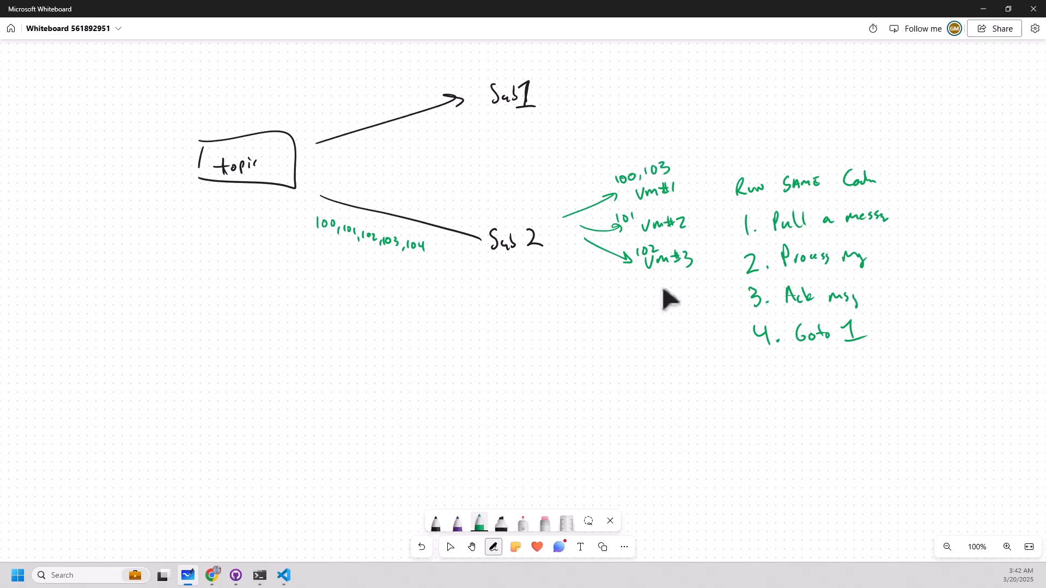
{"action": "left_click_drag", "start_coordinate": [639, 217], "coordinate": [637, 225]}
{"action": "mouse_move", "coordinate": [645, 207]}
{"action": "left_mouse_down"}
{"action": "mouse_move", "coordinate": [645, 217]}
{"action": "mouse_move", "coordinate": [667, 212]}
{"action": "left_mouse_up"}
Recolor the purple pen to magenta, cross out VM#2 and write "Crash before finishing 104" beside it.
{"action": "left_click", "coordinate": [457, 523]}
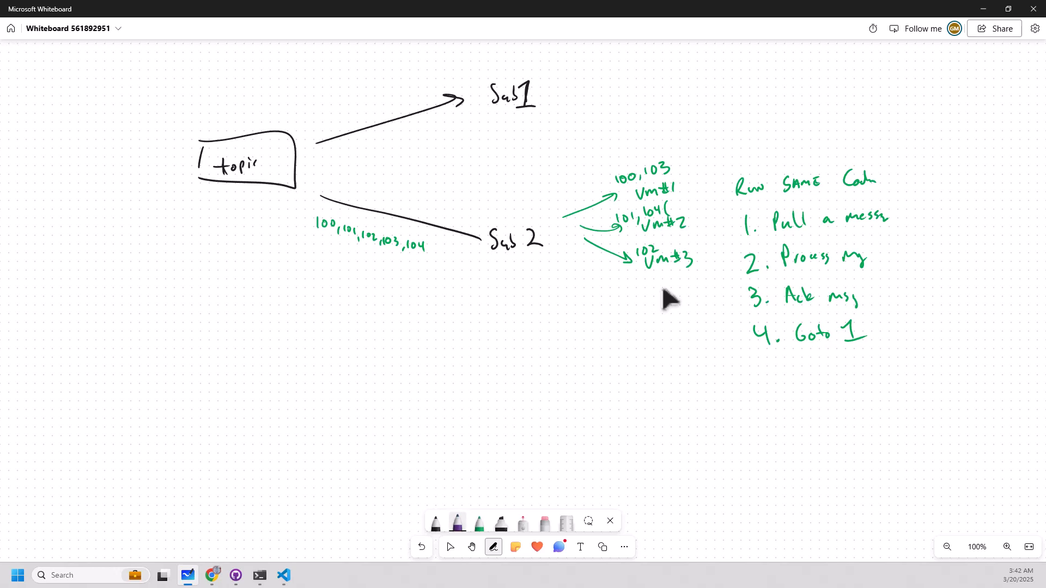
{"action": "left_click", "coordinate": [458, 523]}
{"action": "left_click", "coordinate": [471, 418]}
{"action": "mouse_move", "coordinate": [640, 202]}
{"action": "left_mouse_down"}
{"action": "mouse_move", "coordinate": [668, 231]}
{"action": "mouse_move", "coordinate": [648, 231]}
{"action": "left_mouse_up"}
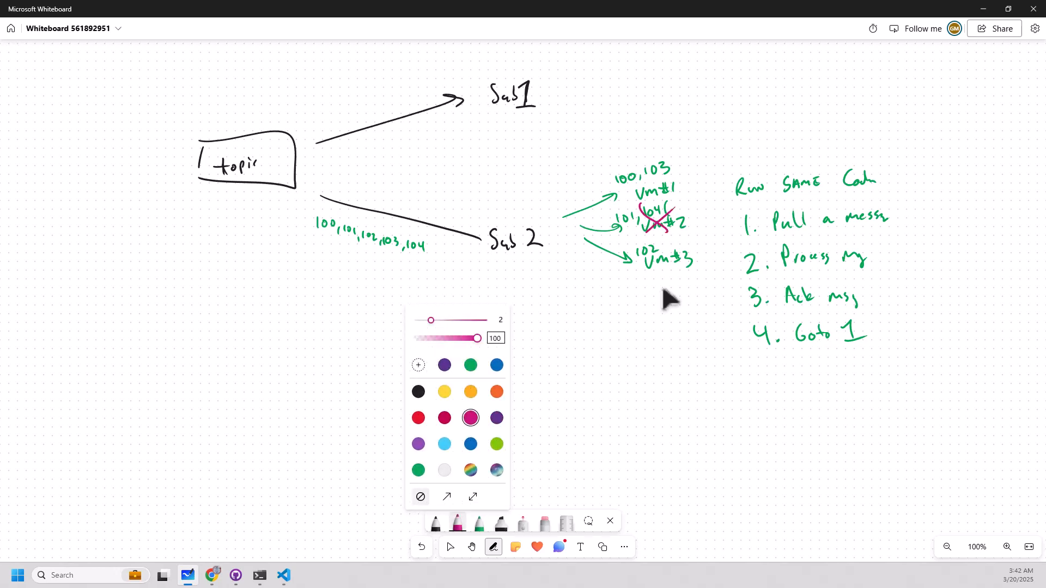
{"action": "left_click_drag", "start_coordinate": [687, 197], "coordinate": [684, 209]}
{"action": "left_click_drag", "start_coordinate": [689, 207], "coordinate": [821, 137]}
{"action": "left_click_drag", "start_coordinate": [830, 130], "coordinate": [846, 129]}
{"action": "left_click_drag", "start_coordinate": [845, 117], "coordinate": [846, 135]}
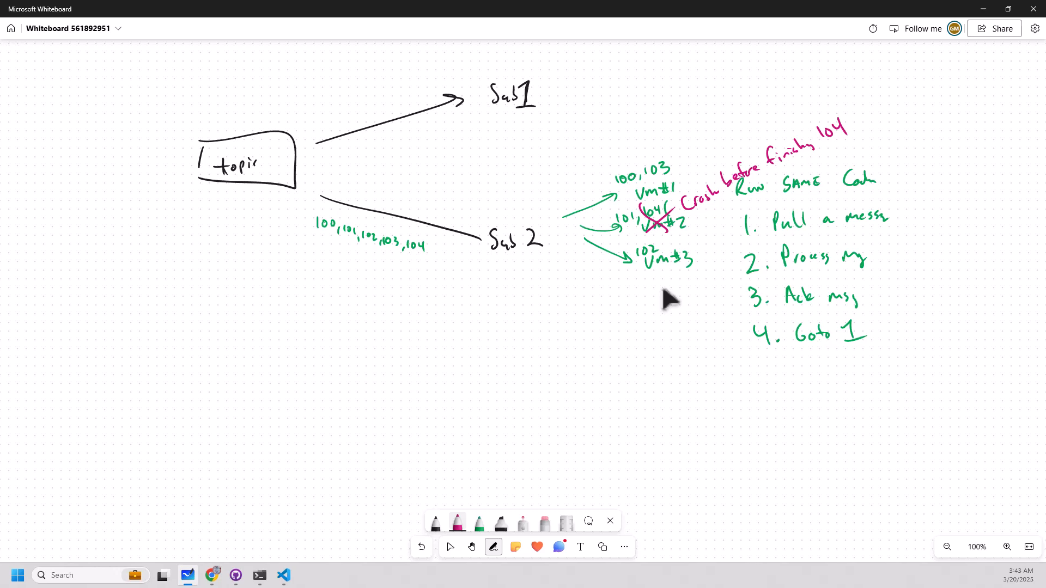
Write "104 (after 60 seconds gets delivered again)" in magenta below the arrows from Sub 2.
{"action": "left_click", "coordinate": [671, 218]}
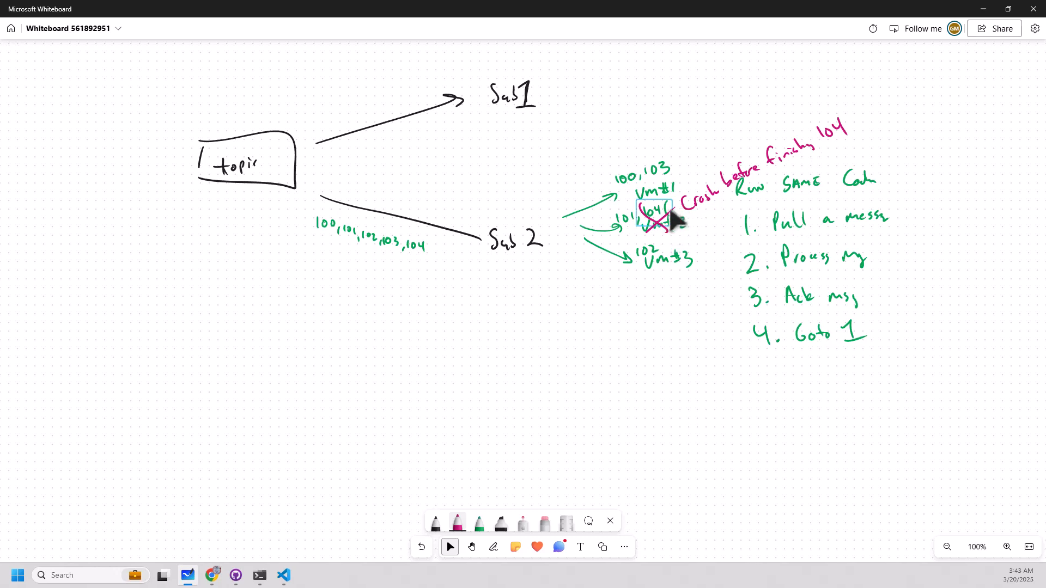
{"action": "key", "text": "alt+w"}
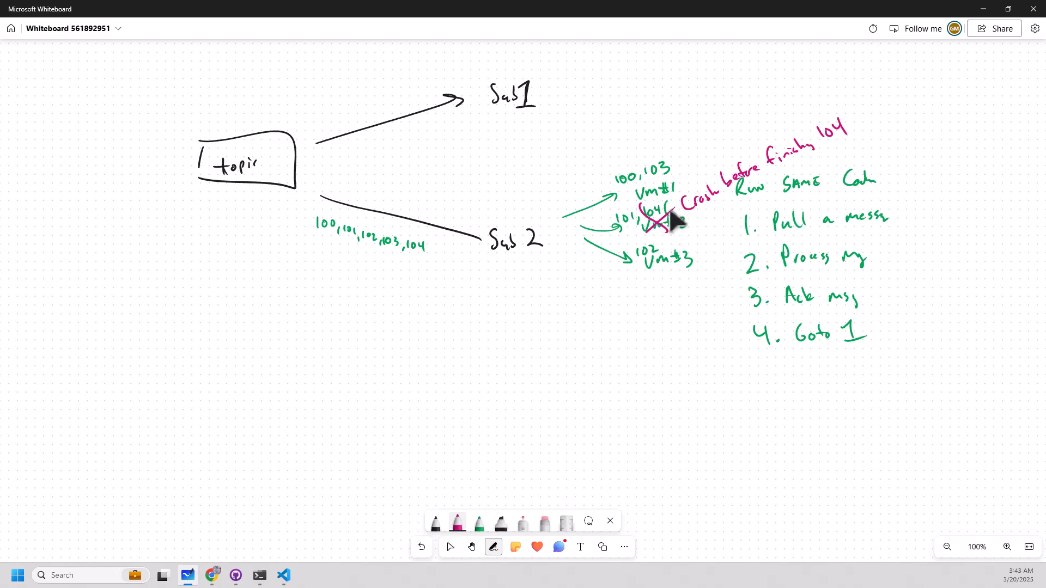
{"action": "mouse_move", "coordinate": [578, 258]}
{"action": "left_mouse_down"}
{"action": "mouse_move", "coordinate": [579, 272]}
{"action": "mouse_move", "coordinate": [601, 265]}
{"action": "left_mouse_up"}
{"action": "mouse_move", "coordinate": [598, 257]}
{"action": "left_mouse_down"}
{"action": "mouse_move", "coordinate": [589, 295]}
{"action": "mouse_move", "coordinate": [618, 281]}
{"action": "left_mouse_up"}
{"action": "left_click_drag", "start_coordinate": [609, 297], "coordinate": [611, 307]}
{"action": "left_click_drag", "start_coordinate": [621, 298], "coordinate": [630, 315]}
{"action": "left_click_drag", "start_coordinate": [636, 302], "coordinate": [637, 308]}
{"action": "left_click_drag", "start_coordinate": [643, 303], "coordinate": [656, 291]}
{"action": "left_click_drag", "start_coordinate": [658, 294], "coordinate": [649, 330]}
{"action": "left_click_drag", "start_coordinate": [655, 316], "coordinate": [662, 317]}
{"action": "mouse_move", "coordinate": [657, 310]}
{"action": "left_mouse_down"}
{"action": "mouse_move", "coordinate": [670, 320]}
{"action": "mouse_move", "coordinate": [703, 301]}
{"action": "mouse_move", "coordinate": [689, 342]}
{"action": "mouse_move", "coordinate": [717, 315]}
{"action": "left_mouse_up"}
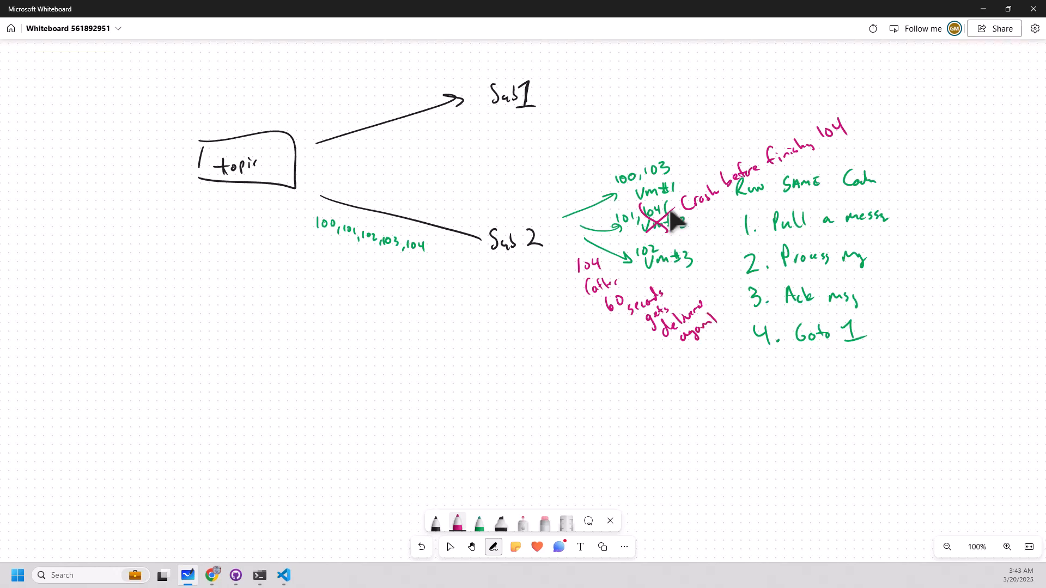
Switch back to the command prompt and pull from demotopic-sub2 twice to check redelivery of Test Message #100.
{"action": "key", "text": "alt+Tab"}
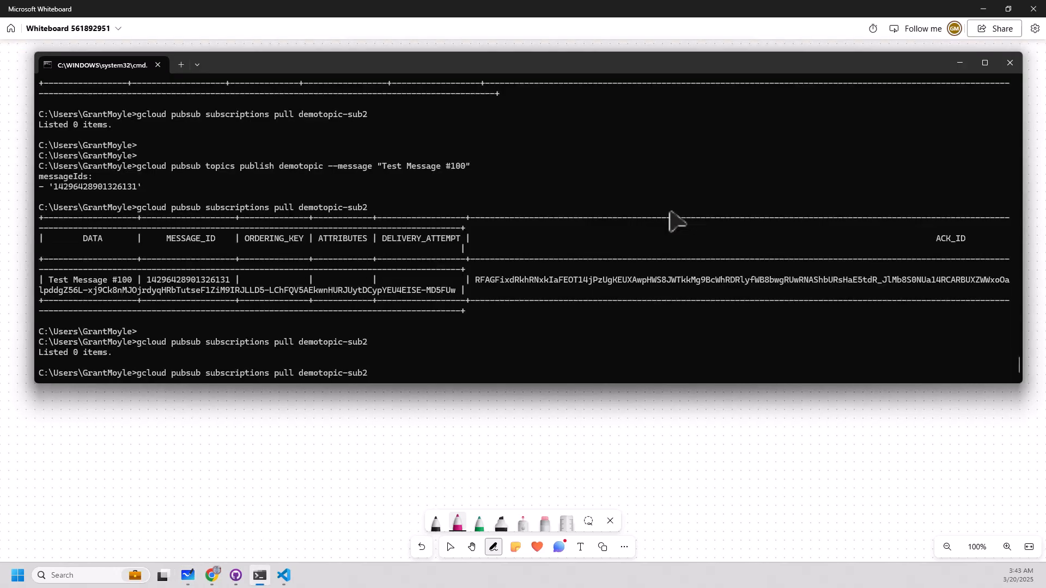
{"action": "key", "text": "Return"}
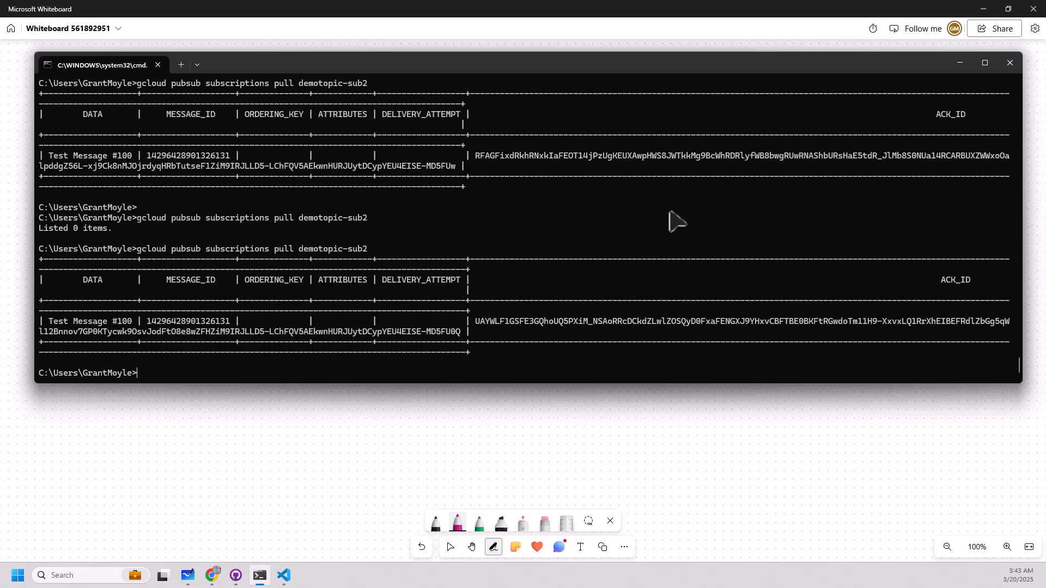
{"action": "key", "text": "Up"}
{"action": "key", "text": "Return"}
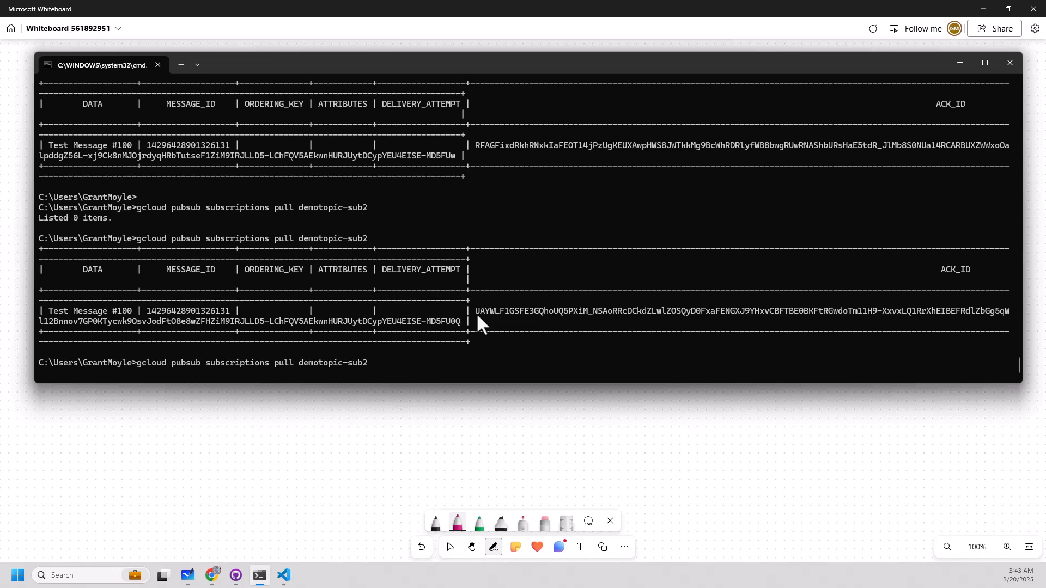
Acknowledge Test Message #100 on demotopic-sub2 with gcloud, passing the ACK_ID copied from the latest delivery to --ack-ids.
{"action": "left_click_drag", "start_coordinate": [478, 315], "coordinate": [462, 324]}
{"action": "key", "text": "ctrl+c"}
{"action": "key", "text": "Return"}
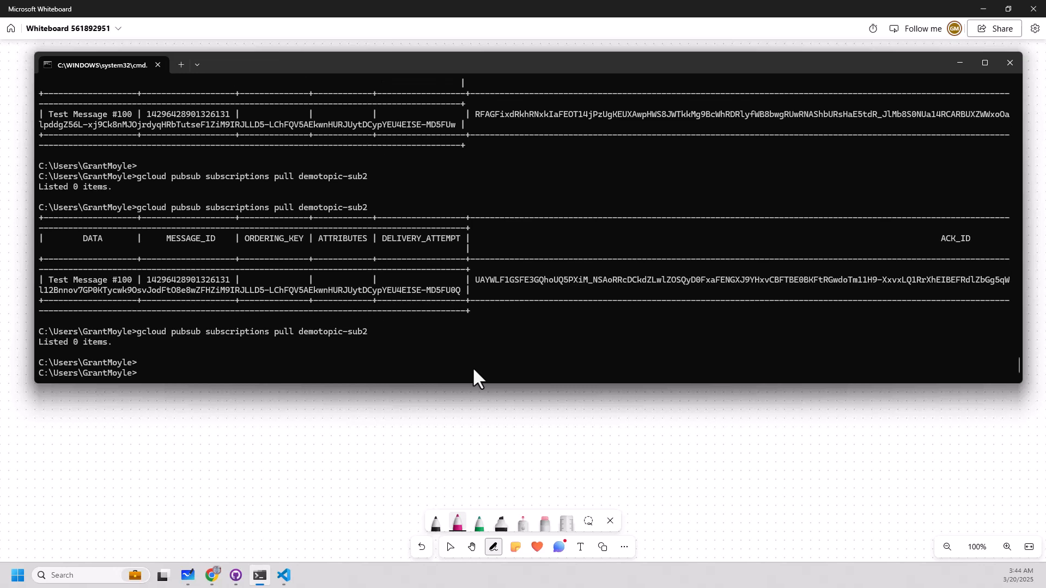
{"action": "key", "text": "Up"}
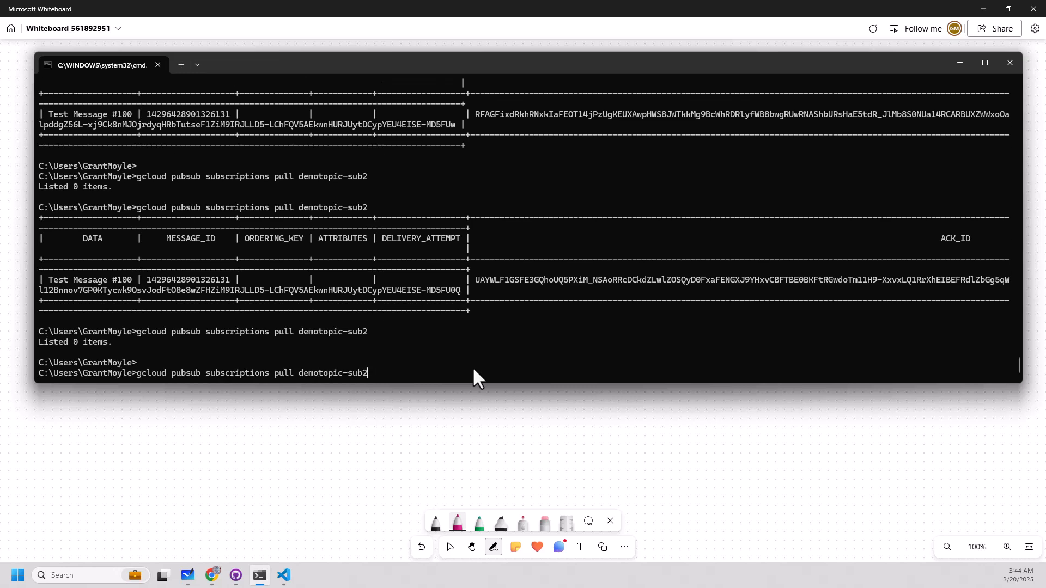
{"action": "key", "text": "BackSpace"}
{"action": "key", "text": "BackSpace"}
{"action": "key", "text": "BackSpace"}
{"action": "key", "text": "BackSpace"}
{"action": "key", "text": "BackSpace"}
{"action": "key", "text": "BackSpace"}
{"action": "key", "text": "BackSpace"}
{"action": "key", "text": "BackSpace"}
{"action": "key", "text": "BackSpace"}
{"action": "key", "text": "BackSpace"}
{"action": "key", "text": "BackSpace"}
{"action": "key", "text": "BackSpace"}
{"action": "key", "text": "BackSpace"}
{"action": "key", "text": "BackSpace"}
{"action": "key", "text": "BackSpace"}
{"action": "key", "text": "BackSpace"}
{"action": "key", "text": "BackSpace"}
{"action": "key", "text": "BackSpace"}
{"action": "key", "text": "BackSpace"}
{"action": "type", "text": "ack demotopic-sub2 --ack-ids="}
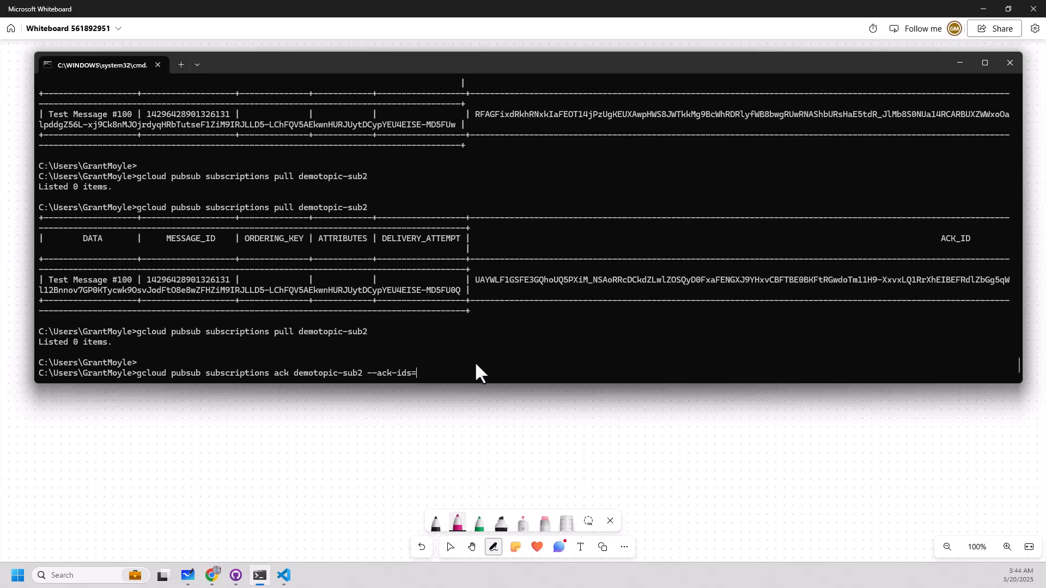
{"action": "key", "text": "ctrl+v"}
{"action": "key", "text": "Return"}
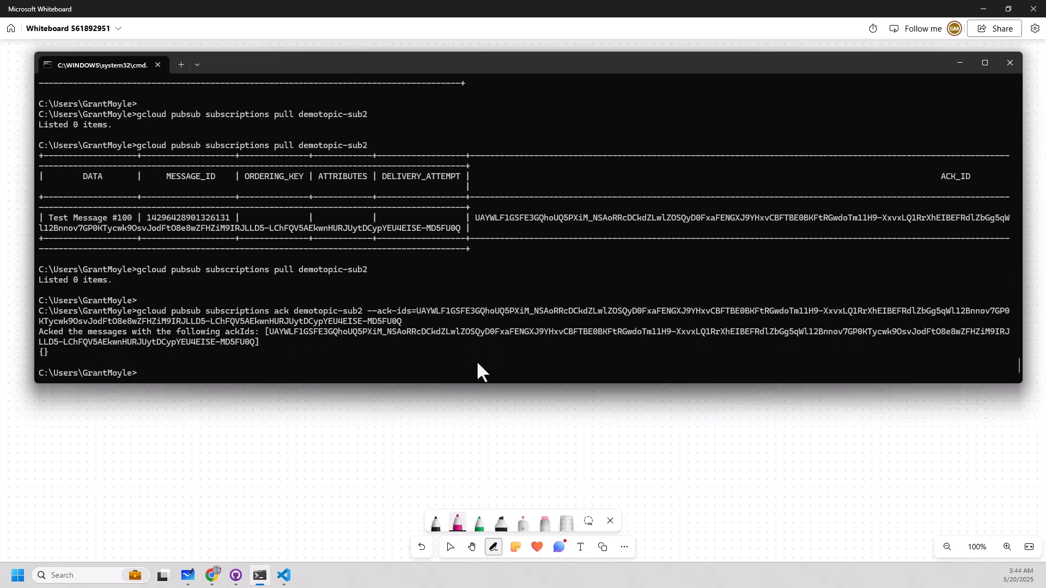
Rerun the demotopic-sub2 pull to check delivery following the acknowledgement.
{"action": "key", "text": "Up"}
{"action": "key", "text": "Up"}
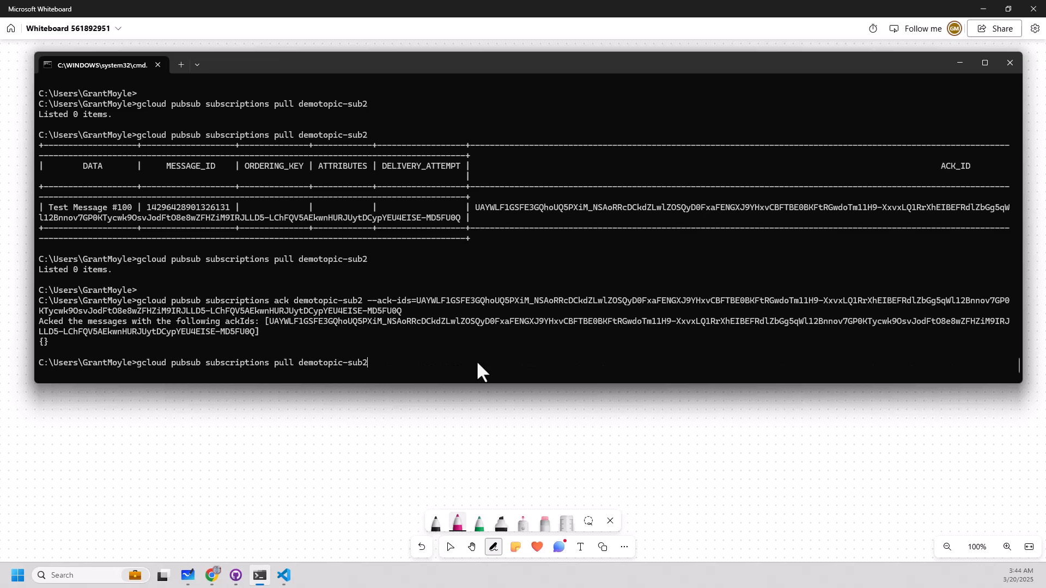
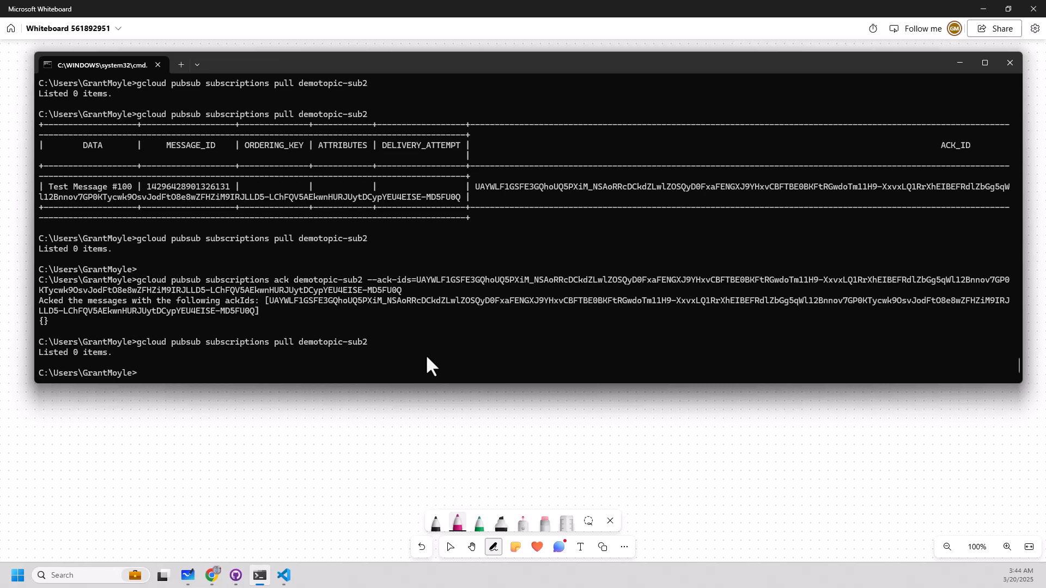
Publish "Test Message #101" and "Test Message #102" to demotopic with gcloud pubsub topics publish.
{"action": "key", "text": "Up"}
{"action": "key", "text": "Up"}
{"action": "key", "text": "Up"}
{"action": "key", "text": "Up"}
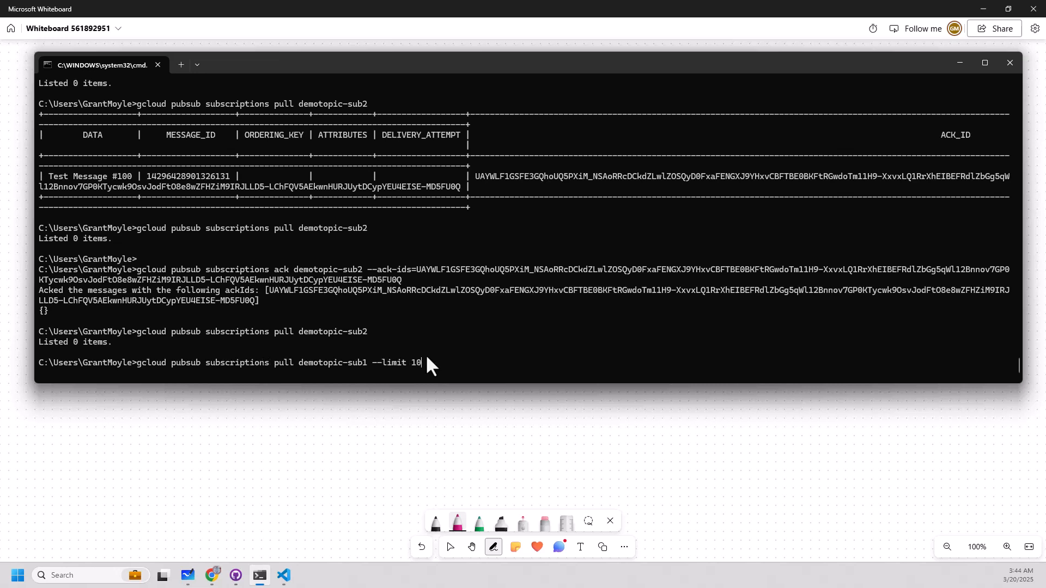
{"action": "key", "text": "Up"}
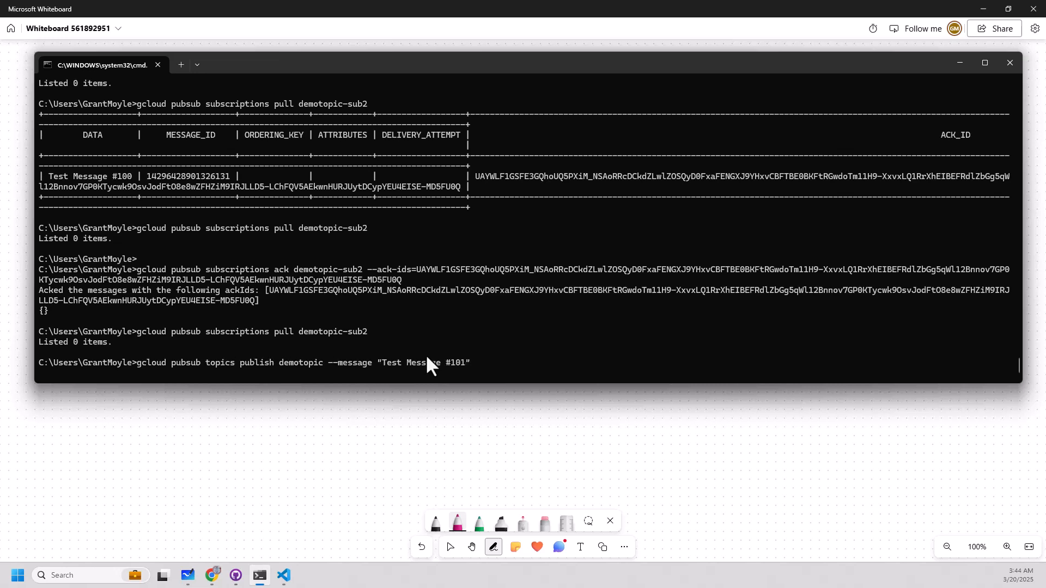
{"action": "key", "text": "Return"}
{"action": "key", "text": "Up"}
{"action": "key", "text": "BackSpace"}
{"action": "key", "text": "BackSpace"}
{"action": "type", "text": "2\""}
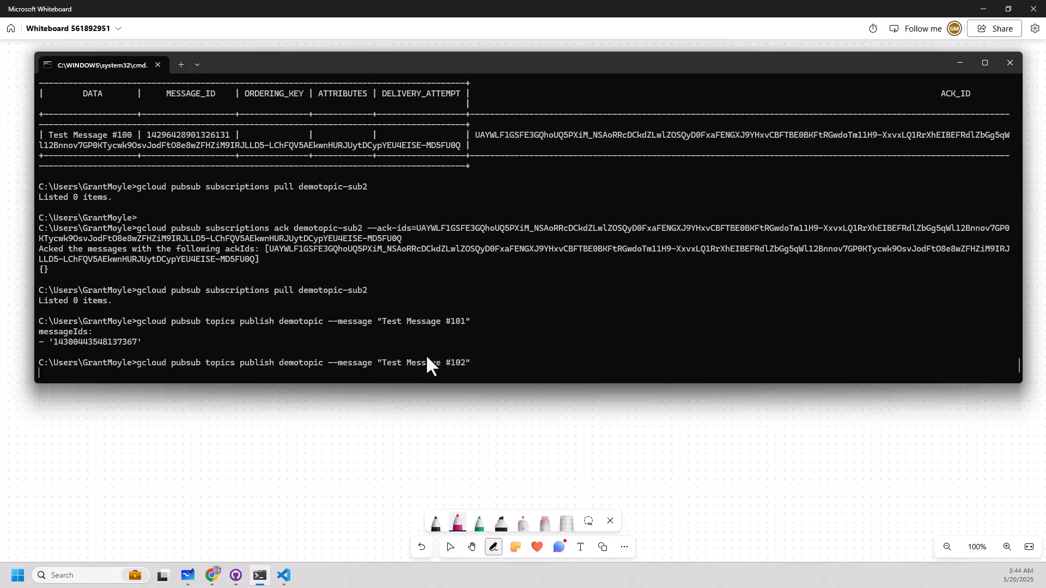
Publish "Test Message #103" and "Test Message #104" to demotopic by editing the previous publish command.
{"action": "key", "text": "Up"}
{"action": "key", "text": "BackSpace"}
{"action": "key", "text": "BackSpace"}
{"action": "type", "text": "3\""}
{"action": "key", "text": "Return"}
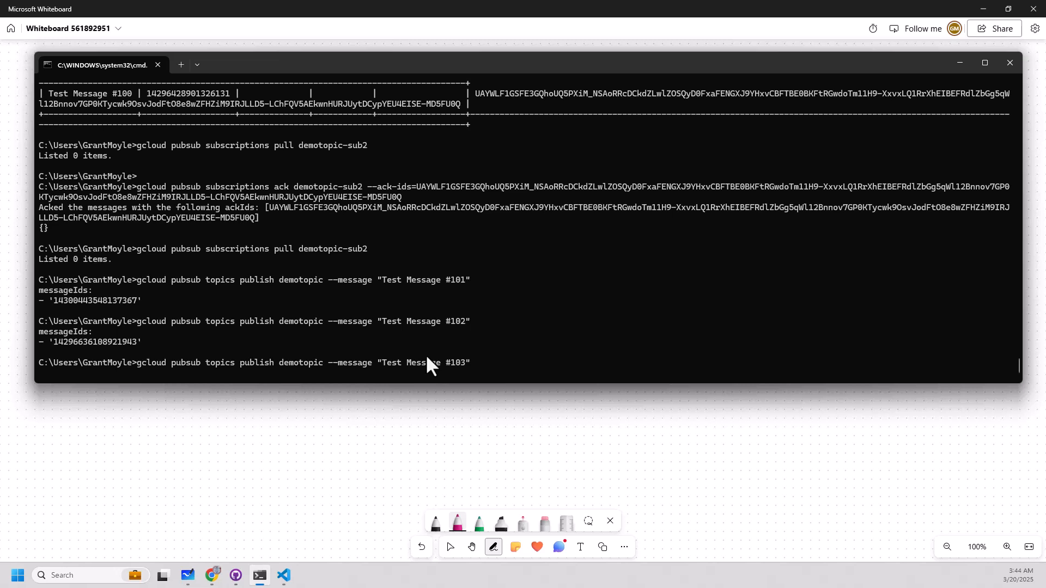
{"action": "key", "text": "Up"}
{"action": "key", "text": "BackSpace"}
{"action": "key", "text": "BackSpace"}
{"action": "type", "text": "4\""}
{"action": "key", "text": "Return"}
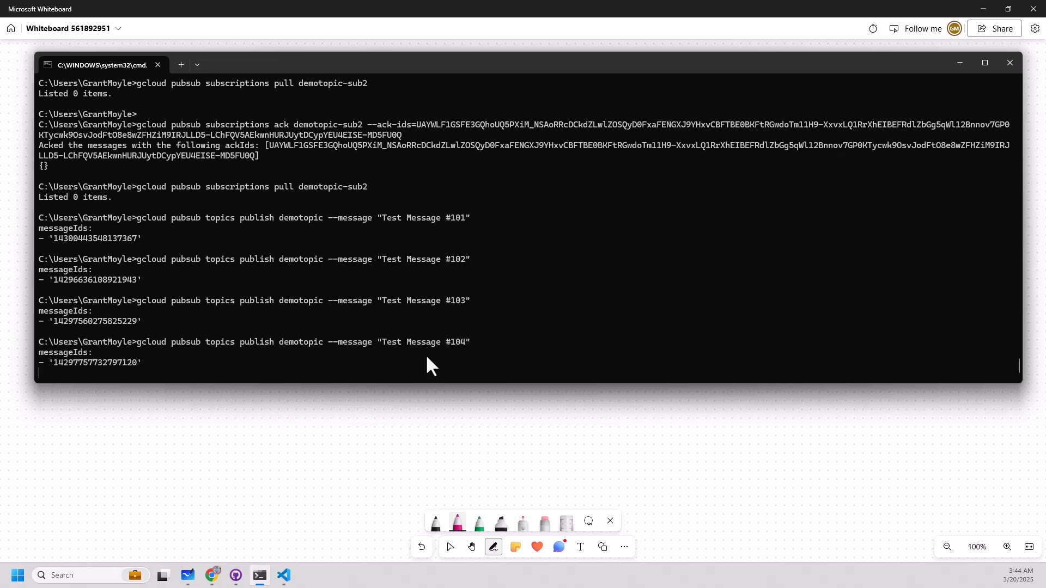
Publish "Test Message #105" and "Test Message #106" to demotopic by reusing the publish command.
{"action": "key", "text": "Up"}
{"action": "key", "text": "BackSpace"}
{"action": "key", "text": "BackSpace"}
{"action": "type", "text": "5\""}
{"action": "key", "text": "Return"}
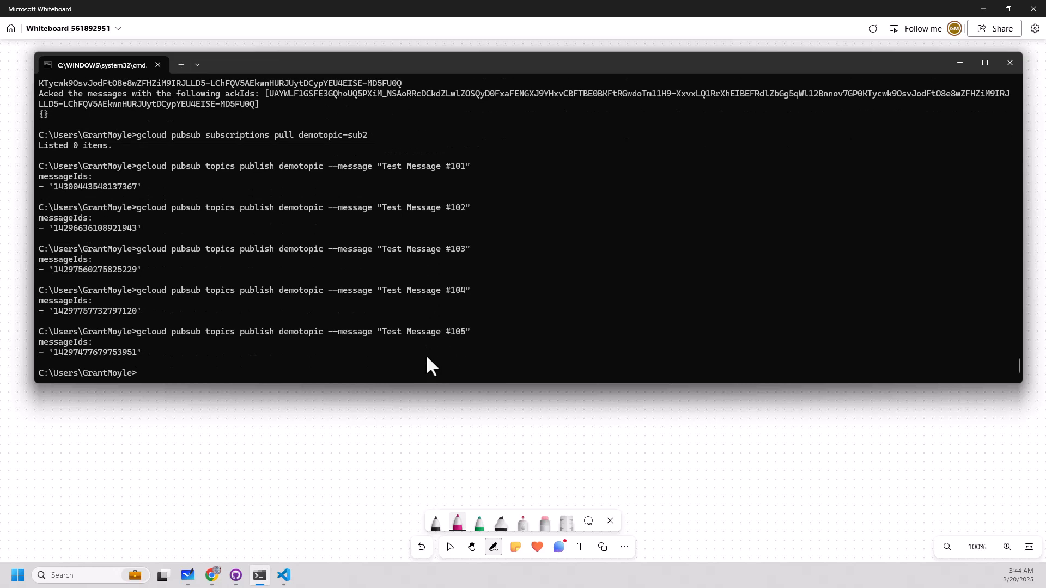
{"action": "key", "text": "Up"}
{"action": "key", "text": "BackSpace"}
{"action": "key", "text": "BackSpace"}
{"action": "type", "text": "6\""}
{"action": "key", "text": "Return"}
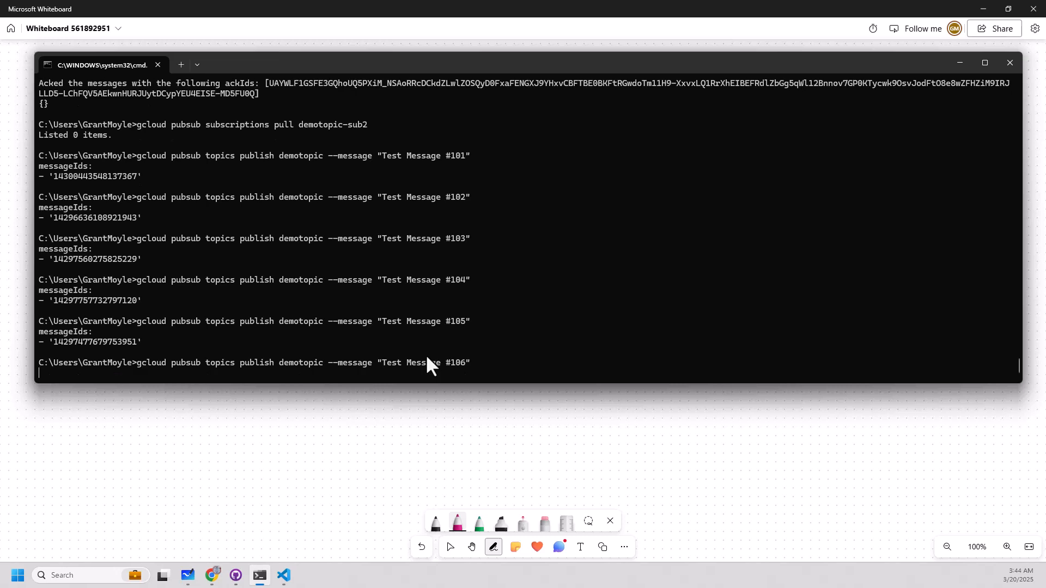
Pull from demotopic-sub2 four times in a row to check the order in which the new messages are delivered.
{"action": "key", "text": "Up"}
{"action": "key", "text": "Up"}
{"action": "key", "text": "Up"}
{"action": "key", "text": "Up"}
{"action": "key", "text": "Up"}
{"action": "key", "text": "Up"}
{"action": "key", "text": "Up"}
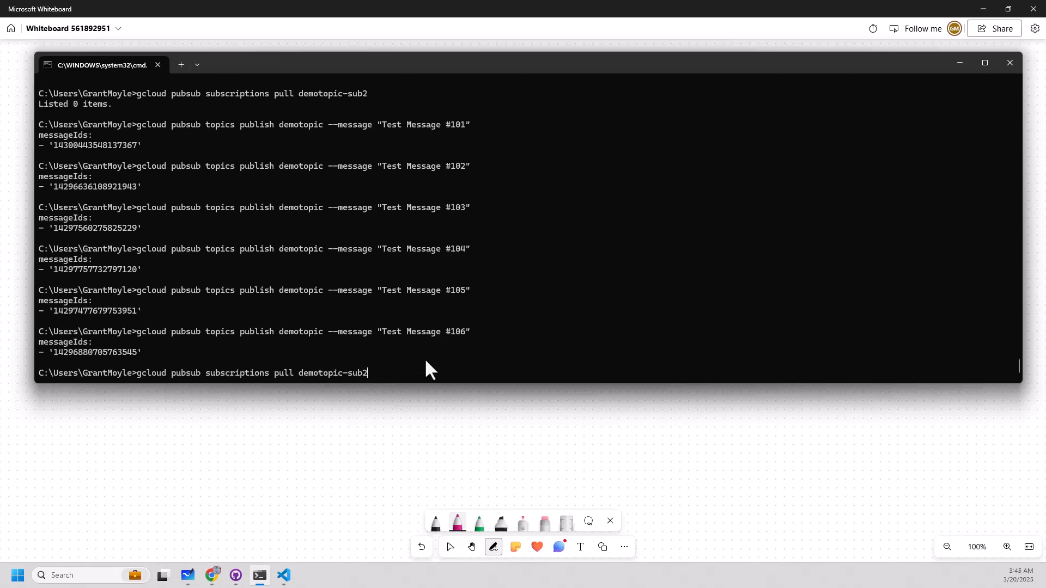
{"action": "key", "text": "Return"}
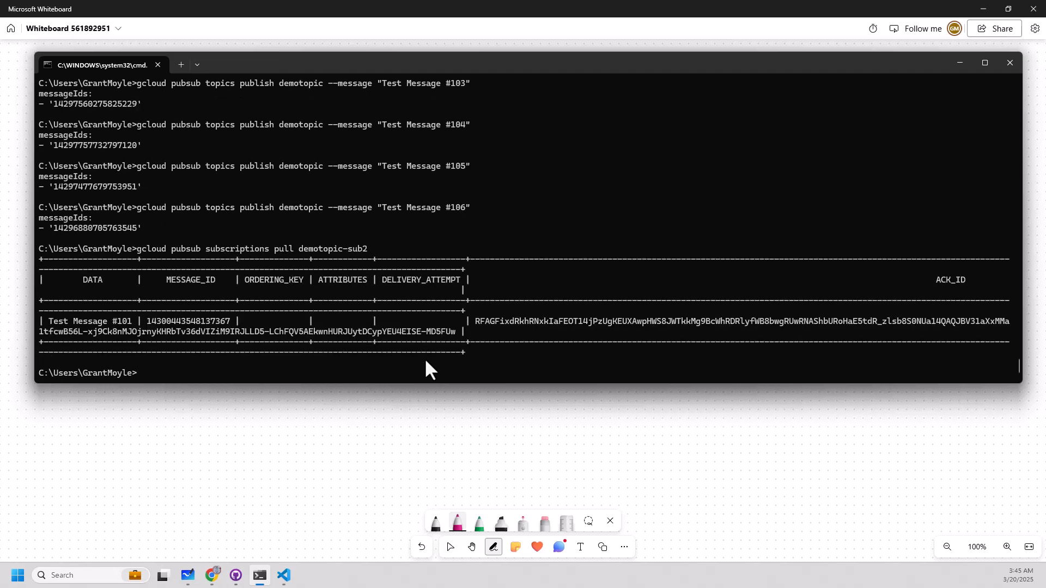
{"action": "key", "text": "Up"}
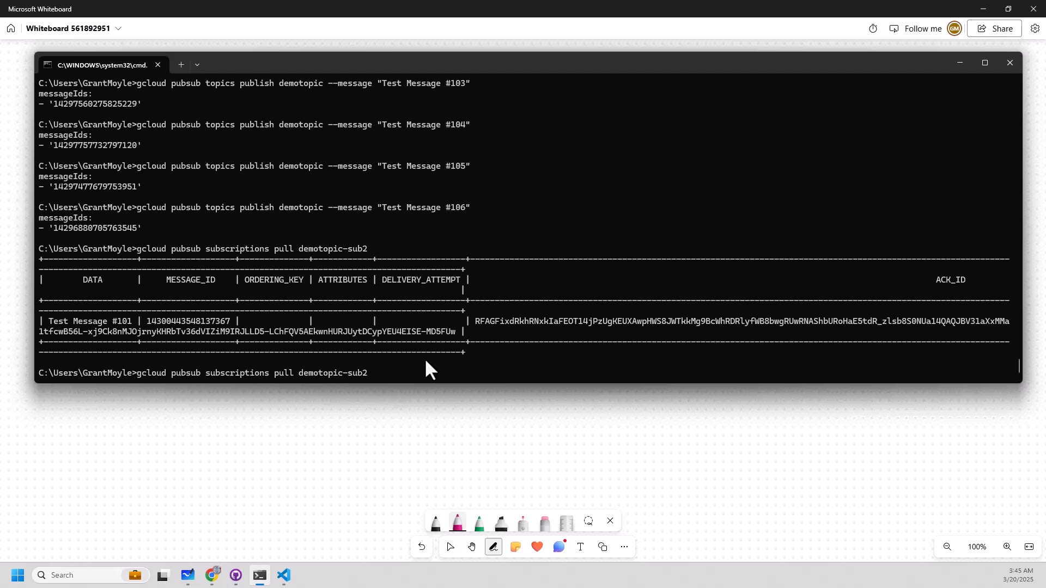
{"action": "key", "text": "Return"}
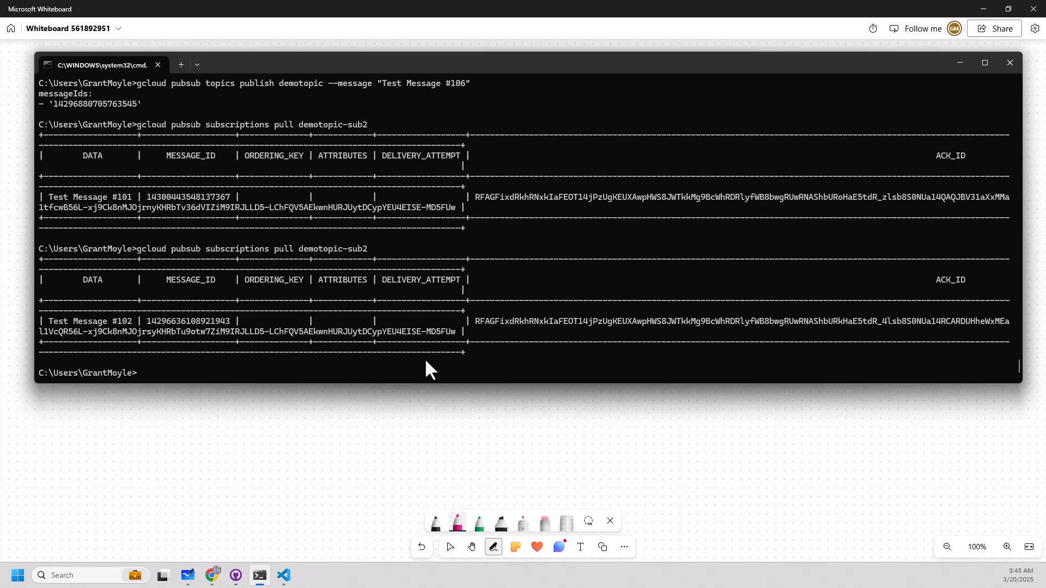
{"action": "key", "text": "Up"}
{"action": "key", "text": "Return"}
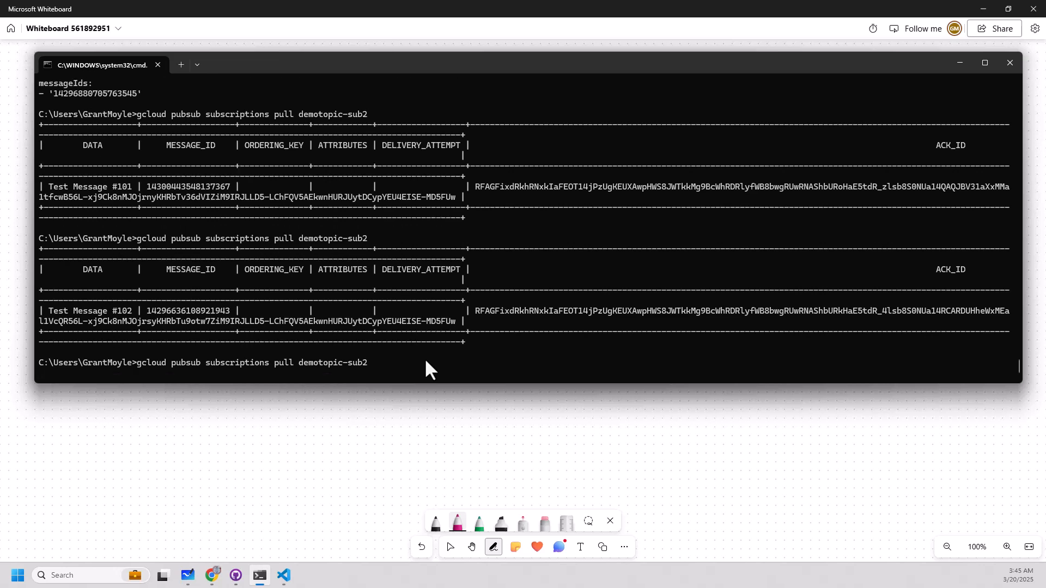
{"action": "key", "text": "Up"}
{"action": "key", "text": "Return"}
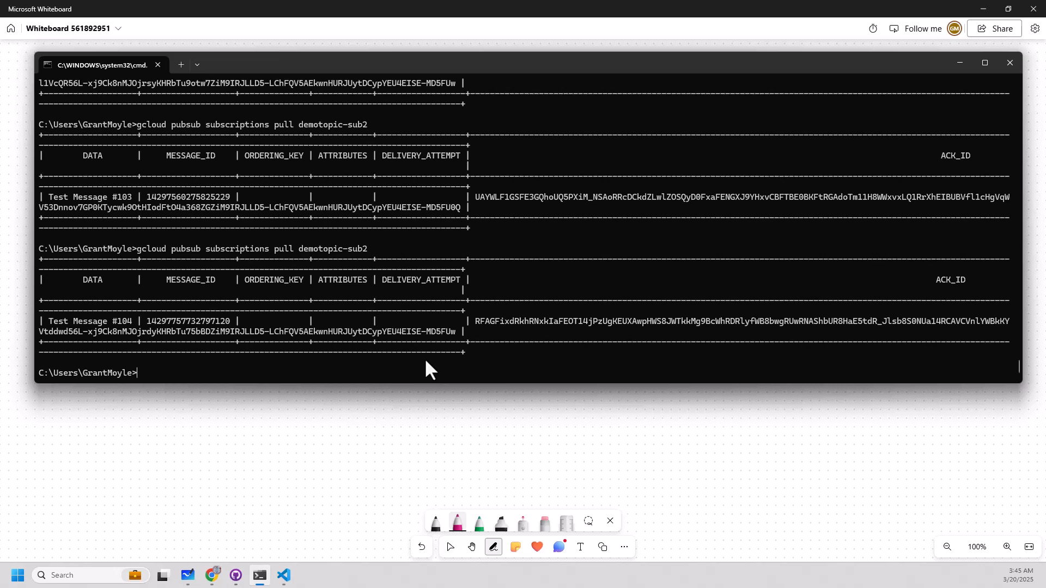
Switch to Microsoft Whiteboard and create a new blank whiteboard.
{"action": "left_click", "coordinate": [188, 575]}
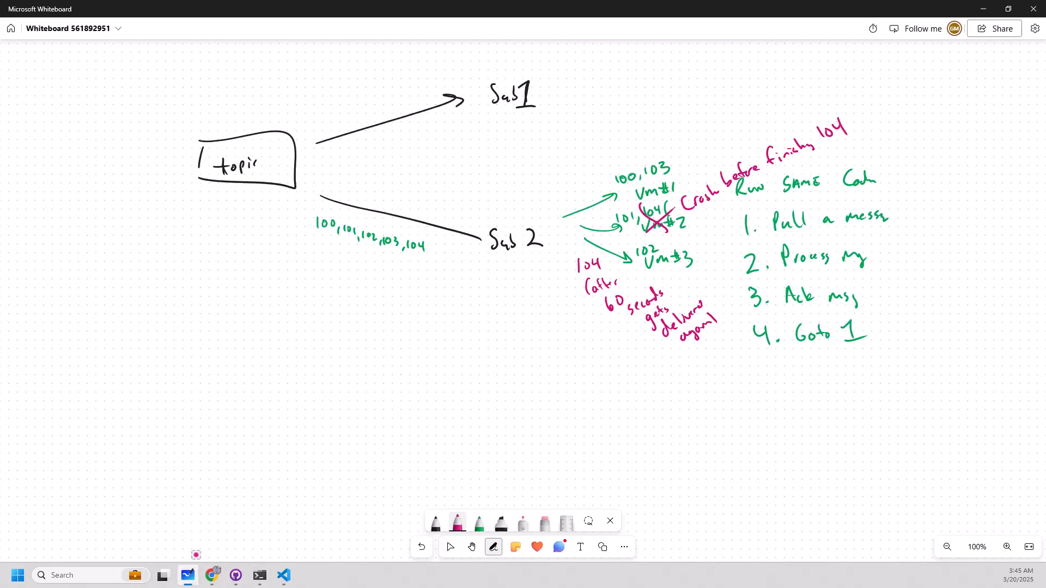
{"action": "left_click", "coordinate": [11, 28]}
{"action": "left_click", "coordinate": [168, 105]}
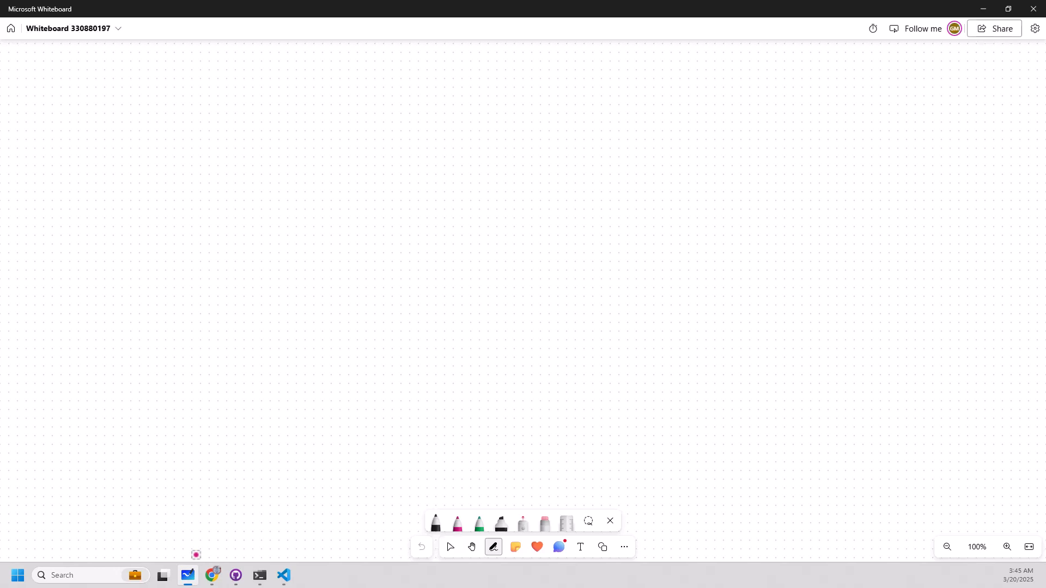
Handwrite "Compute" in magenta near the middle of the board with "us-central1" below it.
{"action": "mouse_move", "coordinate": [622, 199]}
{"action": "left_mouse_down"}
{"action": "mouse_move", "coordinate": [612, 208]}
{"action": "mouse_move", "coordinate": [620, 217]}
{"action": "left_mouse_up"}
{"action": "left_click_drag", "start_coordinate": [628, 211], "coordinate": [645, 214]}
{"action": "left_click_drag", "start_coordinate": [647, 216], "coordinate": [657, 209]}
{"action": "left_click_drag", "start_coordinate": [658, 197], "coordinate": [668, 209]}
{"action": "left_click_drag", "start_coordinate": [619, 247], "coordinate": [644, 253]}
{"action": "left_click_drag", "start_coordinate": [654, 250], "coordinate": [674, 251]}
{"action": "mouse_move", "coordinate": [671, 240]}
{"action": "left_mouse_down"}
{"action": "mouse_move", "coordinate": [670, 255]}
{"action": "mouse_move", "coordinate": [687, 252]}
{"action": "mouse_move", "coordinate": [699, 230]}
{"action": "left_mouse_up"}
{"action": "left_click_drag", "start_coordinate": [699, 230], "coordinate": [698, 255]}
{"action": "left_click_drag", "start_coordinate": [694, 255], "coordinate": [705, 254]}
In green below us-central1, sketch an arrow into "Pub/Sub" and another from it to "Processing & Writing to BQ".
{"action": "left_click", "coordinate": [479, 524]}
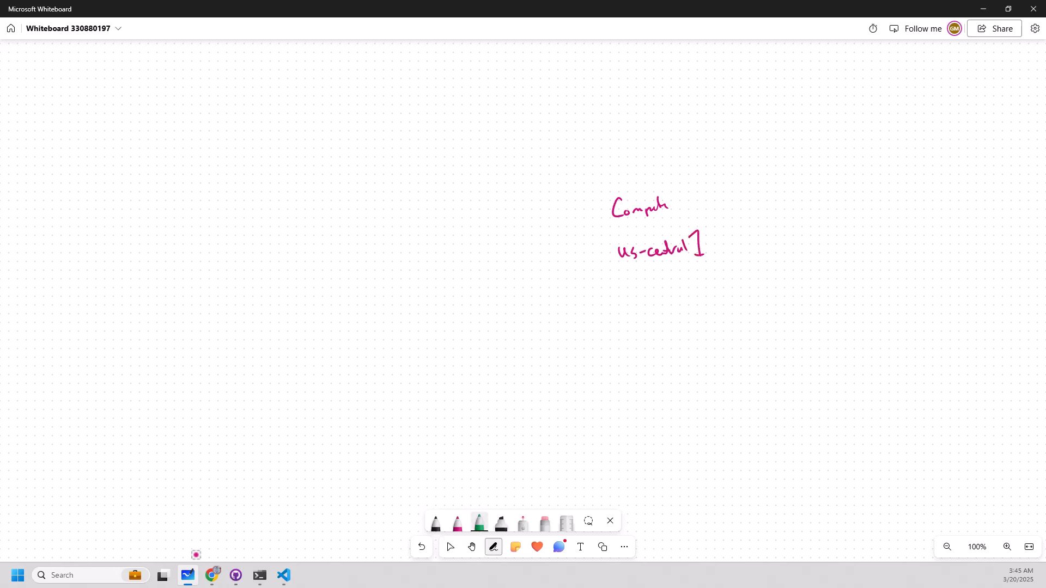
{"action": "left_click_drag", "start_coordinate": [527, 293], "coordinate": [637, 305]}
{"action": "left_click_drag", "start_coordinate": [641, 292], "coordinate": [652, 313]}
{"action": "left_click_drag", "start_coordinate": [666, 298], "coordinate": [661, 312]}
{"action": "left_click_drag", "start_coordinate": [667, 306], "coordinate": [729, 320]}
{"action": "mouse_move", "coordinate": [725, 309]}
{"action": "left_mouse_down"}
{"action": "mouse_move", "coordinate": [737, 355]}
{"action": "mouse_move", "coordinate": [761, 347]}
{"action": "mouse_move", "coordinate": [751, 334]}
{"action": "mouse_move", "coordinate": [731, 362]}
{"action": "mouse_move", "coordinate": [728, 349]}
{"action": "left_mouse_up"}
{"action": "mouse_move", "coordinate": [734, 347]}
{"action": "left_mouse_down"}
{"action": "mouse_move", "coordinate": [736, 355]}
{"action": "mouse_move", "coordinate": [773, 335]}
{"action": "mouse_move", "coordinate": [750, 402]}
{"action": "mouse_move", "coordinate": [790, 368]}
{"action": "left_mouse_up"}
{"action": "left_click_drag", "start_coordinate": [790, 367], "coordinate": [799, 364]}
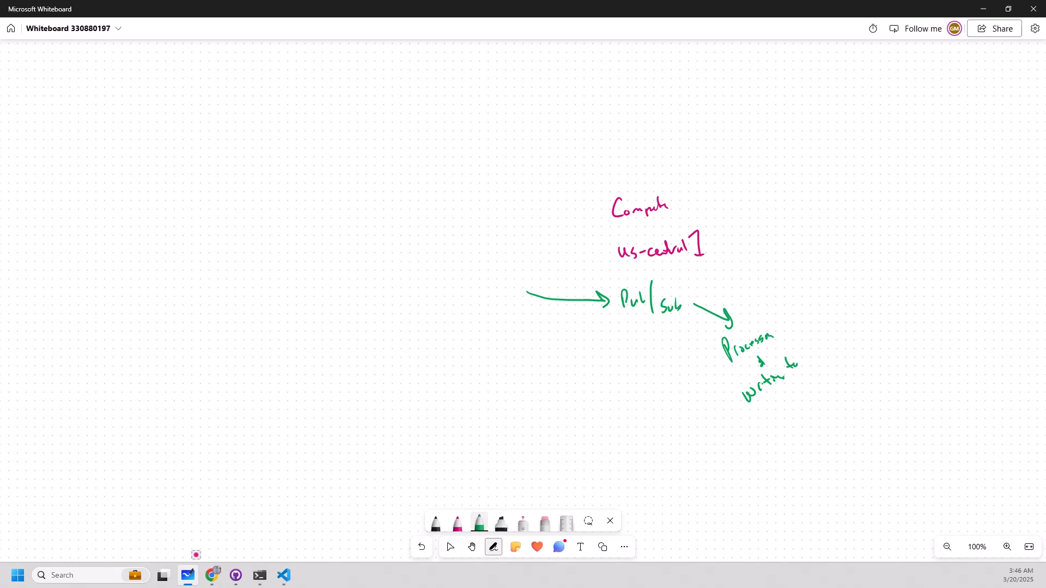
{"action": "left_click_drag", "start_coordinate": [776, 398], "coordinate": [780, 407]}
{"action": "left_click_drag", "start_coordinate": [786, 392], "coordinate": [791, 407]}
{"action": "left_click_drag", "start_coordinate": [793, 397], "coordinate": [804, 402]}
Change the magenta pen to blue and sketch an "Airplane" label above an arrow from "SEATTLE" to "Chicago".
{"action": "left_click", "coordinate": [457, 522]}
{"action": "left_click", "coordinate": [457, 523]}
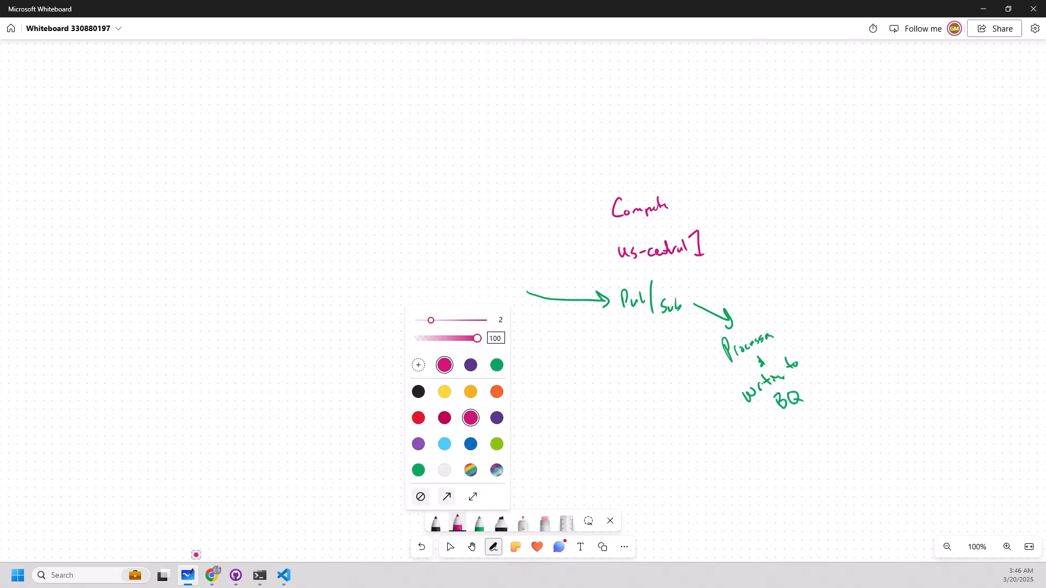
{"action": "left_click", "coordinate": [471, 444]}
{"action": "left_click_drag", "start_coordinate": [113, 86], "coordinate": [121, 99]}
{"action": "left_click_drag", "start_coordinate": [114, 93], "coordinate": [120, 92]}
{"action": "left_click_drag", "start_coordinate": [125, 90], "coordinate": [144, 99]}
{"action": "left_click", "coordinate": [125, 85]}
{"action": "left_click_drag", "start_coordinate": [151, 87], "coordinate": [173, 85]}
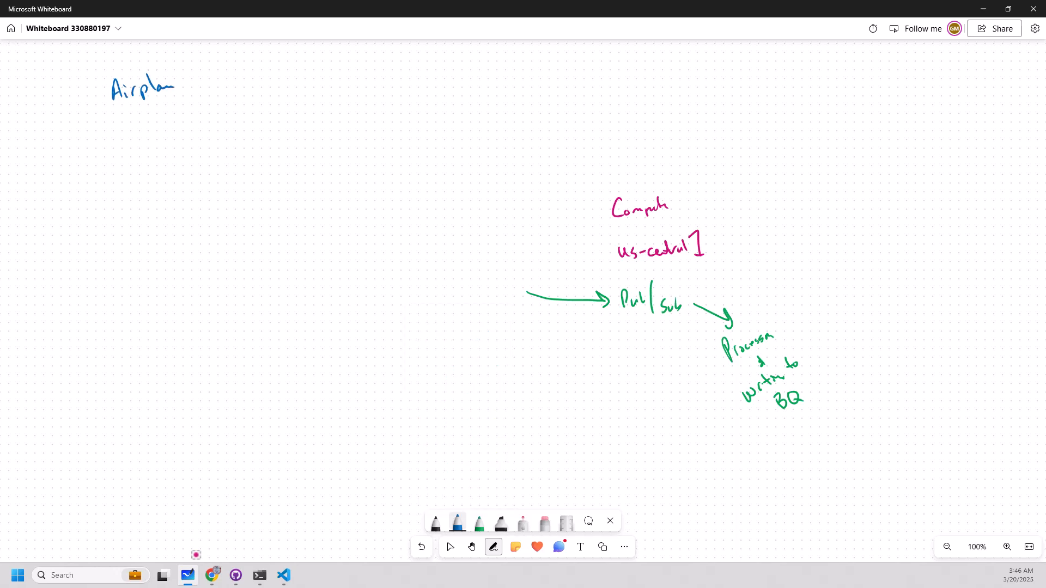
{"action": "mouse_move", "coordinate": [96, 143]}
{"action": "left_mouse_down"}
{"action": "mouse_move", "coordinate": [85, 160]}
{"action": "mouse_move", "coordinate": [122, 142]}
{"action": "left_mouse_up"}
{"action": "left_click_drag", "start_coordinate": [126, 139], "coordinate": [456, 122]}
Sketch a second blue "Airplane" label on the far side of the board with an arrow from "Delhi" to "Chennai".
{"action": "left_click_drag", "start_coordinate": [918, 80], "coordinate": [915, 98]}
{"action": "mouse_move", "coordinate": [918, 82]}
{"action": "left_mouse_down"}
{"action": "mouse_move", "coordinate": [926, 97]}
{"action": "mouse_move", "coordinate": [940, 95]}
{"action": "left_mouse_up"}
{"action": "left_click_drag", "start_coordinate": [947, 102], "coordinate": [960, 96]}
{"action": "left_click_drag", "start_coordinate": [894, 152], "coordinate": [893, 173]}
{"action": "mouse_move", "coordinate": [893, 150]}
{"action": "left_mouse_down"}
{"action": "mouse_move", "coordinate": [894, 174]}
{"action": "mouse_move", "coordinate": [910, 171]}
{"action": "left_mouse_up"}
{"action": "left_click_drag", "start_coordinate": [915, 151], "coordinate": [924, 175]}
{"action": "mouse_move", "coordinate": [924, 167]}
{"action": "left_mouse_down"}
{"action": "mouse_move", "coordinate": [994, 208]}
{"action": "mouse_move", "coordinate": [1012, 206]}
{"action": "left_mouse_up"}
{"action": "left_click_drag", "start_coordinate": [1012, 206], "coordinate": [1032, 216]}
Draw a blue box labelled "Pub/Sub" below Delhi and write "API Endpoint" under it.
{"action": "mouse_move", "coordinate": [852, 208]}
{"action": "left_mouse_down"}
{"action": "mouse_move", "coordinate": [857, 237]}
{"action": "mouse_move", "coordinate": [863, 224]}
{"action": "left_mouse_up"}
{"action": "mouse_move", "coordinate": [867, 216]}
{"action": "left_mouse_down"}
{"action": "mouse_move", "coordinate": [886, 225]}
{"action": "mouse_move", "coordinate": [882, 237]}
{"action": "left_mouse_up"}
{"action": "mouse_move", "coordinate": [894, 222]}
{"action": "left_mouse_down"}
{"action": "mouse_move", "coordinate": [890, 233]}
{"action": "mouse_move", "coordinate": [900, 231]}
{"action": "left_mouse_up"}
{"action": "left_click_drag", "start_coordinate": [901, 219], "coordinate": [903, 235]}
{"action": "left_click_drag", "start_coordinate": [856, 259], "coordinate": [859, 247]}
{"action": "left_click_drag", "start_coordinate": [859, 245], "coordinate": [869, 251]}
{"action": "mouse_move", "coordinate": [866, 256]}
{"action": "left_mouse_down"}
{"action": "mouse_move", "coordinate": [870, 245]}
{"action": "mouse_move", "coordinate": [890, 259]}
{"action": "left_mouse_up"}
{"action": "left_click_drag", "start_coordinate": [890, 245], "coordinate": [907, 249]}
{"action": "left_click_drag", "start_coordinate": [905, 255], "coordinate": [933, 249]}
Write "Delhi (asia-south2)" in blue below the API Endpoint label.
{"action": "mouse_move", "coordinate": [863, 281]}
{"action": "left_mouse_down"}
{"action": "mouse_move", "coordinate": [866, 295]}
{"action": "mouse_move", "coordinate": [882, 293]}
{"action": "left_mouse_up"}
{"action": "mouse_move", "coordinate": [883, 274]}
{"action": "left_mouse_down"}
{"action": "mouse_move", "coordinate": [886, 292]}
{"action": "mouse_move", "coordinate": [898, 291]}
{"action": "left_mouse_up"}
{"action": "left_click_drag", "start_coordinate": [905, 285], "coordinate": [907, 289]}
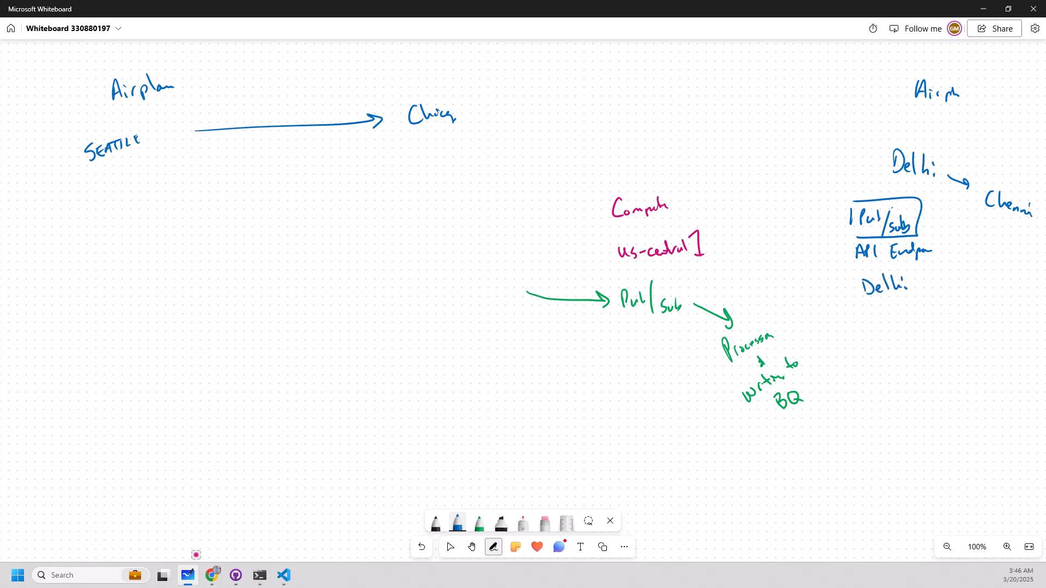
{"action": "mouse_move", "coordinate": [868, 305]}
{"action": "left_mouse_down"}
{"action": "mouse_move", "coordinate": [863, 325]}
{"action": "mouse_move", "coordinate": [883, 322]}
{"action": "left_mouse_up"}
{"action": "left_click_drag", "start_coordinate": [892, 315], "coordinate": [901, 322]}
{"action": "left_click_drag", "start_coordinate": [903, 316], "coordinate": [937, 320]}
{"action": "left_click_drag", "start_coordinate": [932, 312], "coordinate": [961, 317]}
{"action": "left_click_drag", "start_coordinate": [957, 291], "coordinate": [960, 326]}
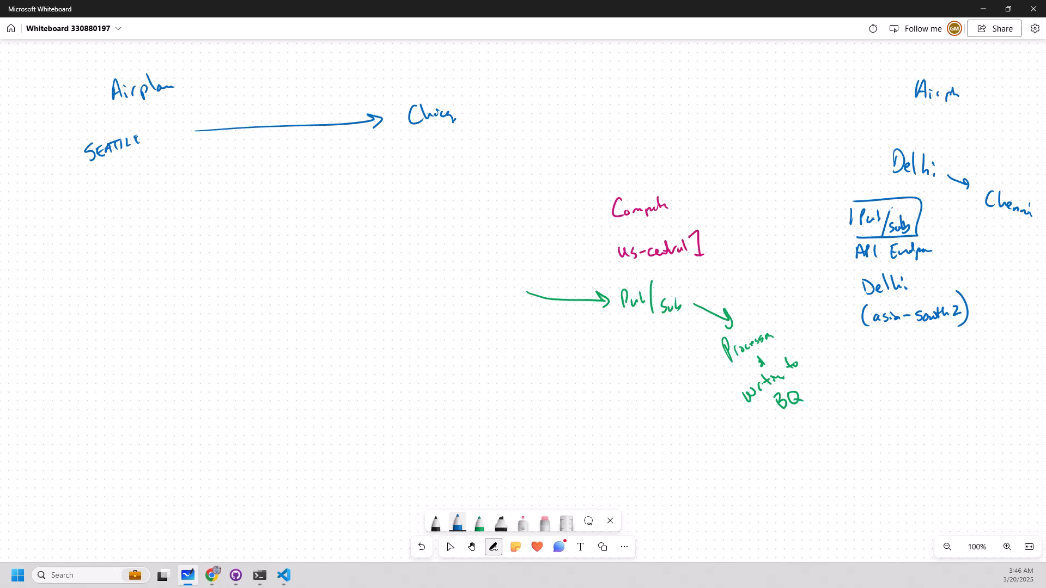
Draw a blue box labelled "Pub/Sub" below the Seattle–Chicago arrow and write "us-central1" under it.
{"action": "left_click_drag", "start_coordinate": [302, 206], "coordinate": [302, 222]}
{"action": "mouse_move", "coordinate": [303, 202]}
{"action": "left_mouse_down"}
{"action": "mouse_move", "coordinate": [379, 207]}
{"action": "mouse_move", "coordinate": [297, 228]}
{"action": "left_mouse_up"}
{"action": "left_click_drag", "start_coordinate": [309, 210], "coordinate": [323, 217]}
{"action": "left_click_drag", "start_coordinate": [325, 207], "coordinate": [332, 221]}
{"action": "mouse_move", "coordinate": [341, 208]}
{"action": "left_mouse_down"}
{"action": "mouse_move", "coordinate": [337, 217]}
{"action": "mouse_move", "coordinate": [353, 215]}
{"action": "mouse_move", "coordinate": [314, 244]}
{"action": "mouse_move", "coordinate": [331, 235]}
{"action": "left_mouse_up"}
{"action": "mouse_move", "coordinate": [337, 231]}
{"action": "left_mouse_down"}
{"action": "mouse_move", "coordinate": [385, 217]}
{"action": "mouse_move", "coordinate": [387, 233]}
{"action": "left_mouse_up"}
{"action": "left_click_drag", "start_coordinate": [380, 234], "coordinate": [391, 233]}
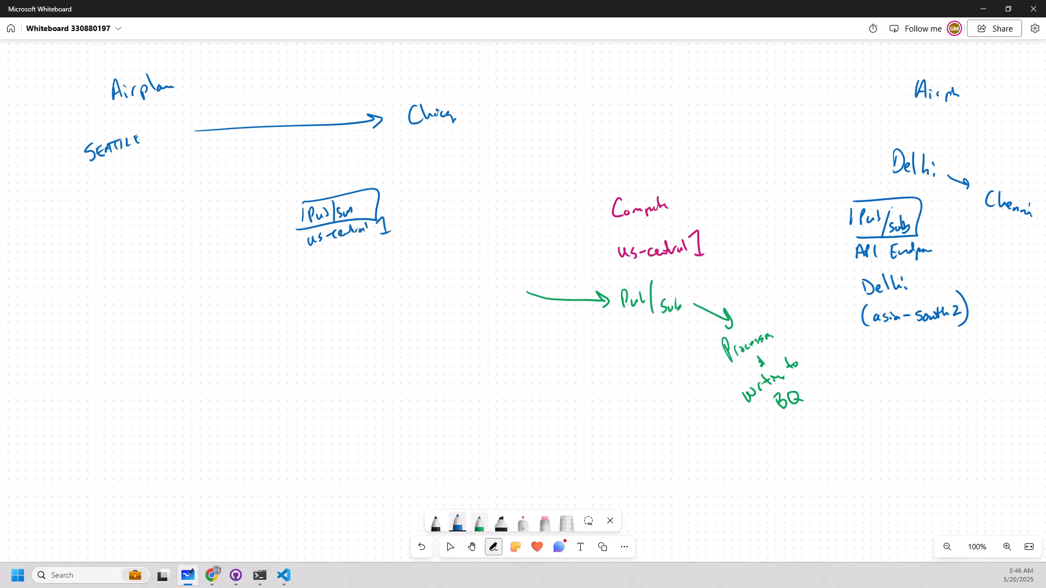
Write the timestamp "3:47.250" in green above the Seattle–Chicago arrow.
{"action": "left_click", "coordinate": [479, 523]}
{"action": "mouse_move", "coordinate": [219, 98]}
{"action": "left_mouse_down"}
{"action": "mouse_move", "coordinate": [219, 111]}
{"action": "mouse_move", "coordinate": [243, 103]}
{"action": "left_mouse_up"}
{"action": "left_click_drag", "start_coordinate": [239, 94], "coordinate": [245, 108]}
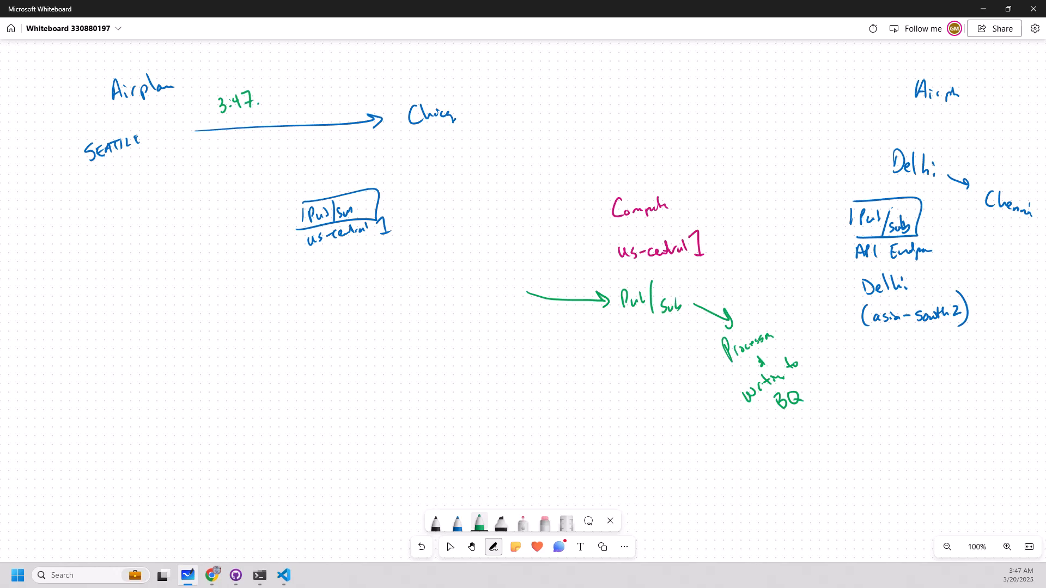
{"action": "mouse_move", "coordinate": [261, 93]}
{"action": "left_mouse_down"}
{"action": "mouse_move", "coordinate": [271, 101]}
{"action": "mouse_move", "coordinate": [281, 88]}
{"action": "left_mouse_up"}
Write the timestamp "3:47.200" in green beside Delhi and draw an arrow from Delhi down to its Pub/Sub box.
{"action": "mouse_move", "coordinate": [809, 174]}
{"action": "left_mouse_down"}
{"action": "mouse_move", "coordinate": [810, 188]}
{"action": "mouse_move", "coordinate": [848, 178]}
{"action": "mouse_move", "coordinate": [876, 153]}
{"action": "left_mouse_up"}
{"action": "left_click_drag", "start_coordinate": [886, 148], "coordinate": [884, 150]}
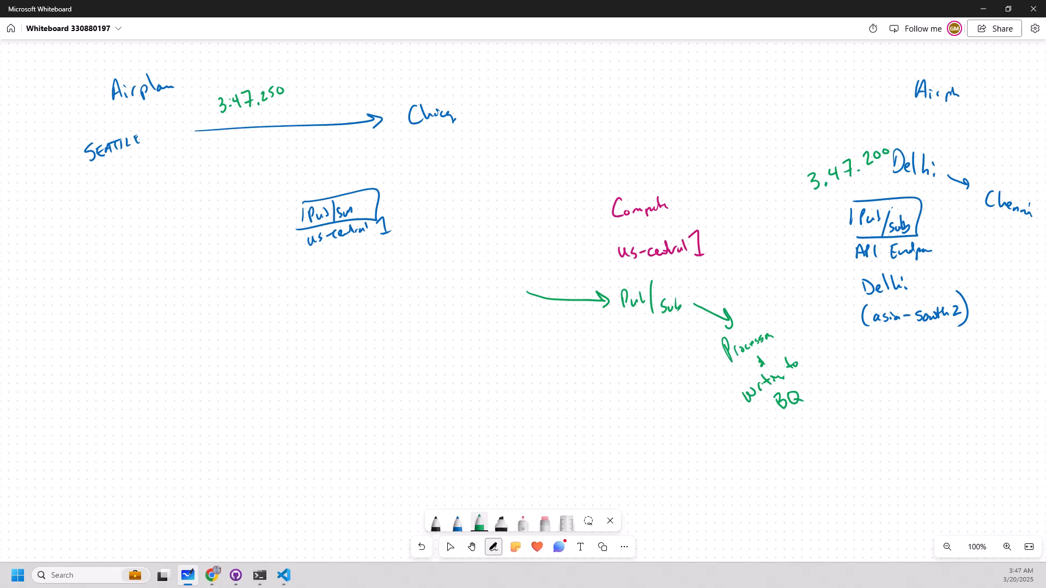
{"action": "mouse_move", "coordinate": [894, 178]}
{"action": "left_mouse_down"}
{"action": "mouse_move", "coordinate": [890, 197]}
{"action": "mouse_move", "coordinate": [884, 187]}
{"action": "left_mouse_up"}
Start a green message-content list above Compute with "Airplane" and "Loc (Lat/Long)".
{"action": "mouse_move", "coordinate": [582, 68]}
{"action": "left_mouse_down"}
{"action": "mouse_move", "coordinate": [586, 51]}
{"action": "mouse_move", "coordinate": [593, 67]}
{"action": "left_mouse_up"}
{"action": "left_click_drag", "start_coordinate": [583, 61], "coordinate": [599, 67]}
{"action": "left_click_drag", "start_coordinate": [602, 67], "coordinate": [617, 60]}
{"action": "left_click_drag", "start_coordinate": [622, 48], "coordinate": [629, 65]}
{"action": "mouse_move", "coordinate": [630, 65]}
{"action": "left_mouse_down"}
{"action": "mouse_move", "coordinate": [641, 63]}
{"action": "mouse_move", "coordinate": [608, 90]}
{"action": "left_mouse_up"}
{"action": "left_click_drag", "start_coordinate": [612, 85], "coordinate": [631, 94]}
{"action": "mouse_move", "coordinate": [637, 77]}
{"action": "left_mouse_down"}
{"action": "mouse_move", "coordinate": [638, 88]}
{"action": "mouse_move", "coordinate": [679, 85]}
{"action": "left_mouse_up"}
{"action": "left_click_drag", "start_coordinate": [681, 81], "coordinate": [697, 84]}
Extend the green airplane data list with "Speed", "Heading", "Fuel" and trailing dots.
{"action": "mouse_move", "coordinate": [607, 98]}
{"action": "left_mouse_down"}
{"action": "mouse_move", "coordinate": [599, 115]}
{"action": "mouse_move", "coordinate": [621, 110]}
{"action": "left_mouse_up"}
{"action": "mouse_move", "coordinate": [623, 108]}
{"action": "left_mouse_down"}
{"action": "mouse_move", "coordinate": [632, 96]}
{"action": "mouse_move", "coordinate": [602, 138]}
{"action": "left_mouse_up"}
{"action": "mouse_move", "coordinate": [605, 129]}
{"action": "left_mouse_down"}
{"action": "mouse_move", "coordinate": [615, 123]}
{"action": "mouse_move", "coordinate": [613, 133]}
{"action": "left_mouse_up"}
{"action": "left_click_drag", "start_coordinate": [616, 130], "coordinate": [634, 131]}
{"action": "mouse_move", "coordinate": [635, 117]}
{"action": "left_mouse_down"}
{"action": "mouse_move", "coordinate": [635, 130]}
{"action": "mouse_move", "coordinate": [647, 131]}
{"action": "mouse_move", "coordinate": [606, 158]}
{"action": "left_mouse_up"}
{"action": "left_click_drag", "start_coordinate": [607, 148], "coordinate": [622, 151]}
{"action": "left_click_drag", "start_coordinate": [618, 151], "coordinate": [633, 146]}
{"action": "left_click_drag", "start_coordinate": [636, 134], "coordinate": [635, 147]}
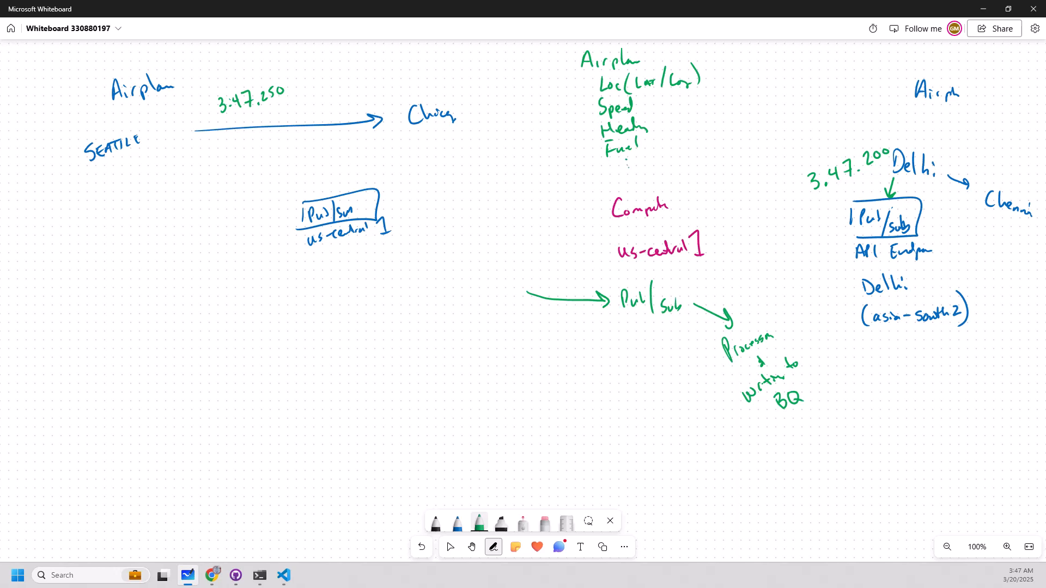
Draw a green arrow from 3:47.250 to the us-central1 Pub/Sub box and write "happened .05 seconds later" in dark red beside it.
{"action": "key", "text": "Escape"}
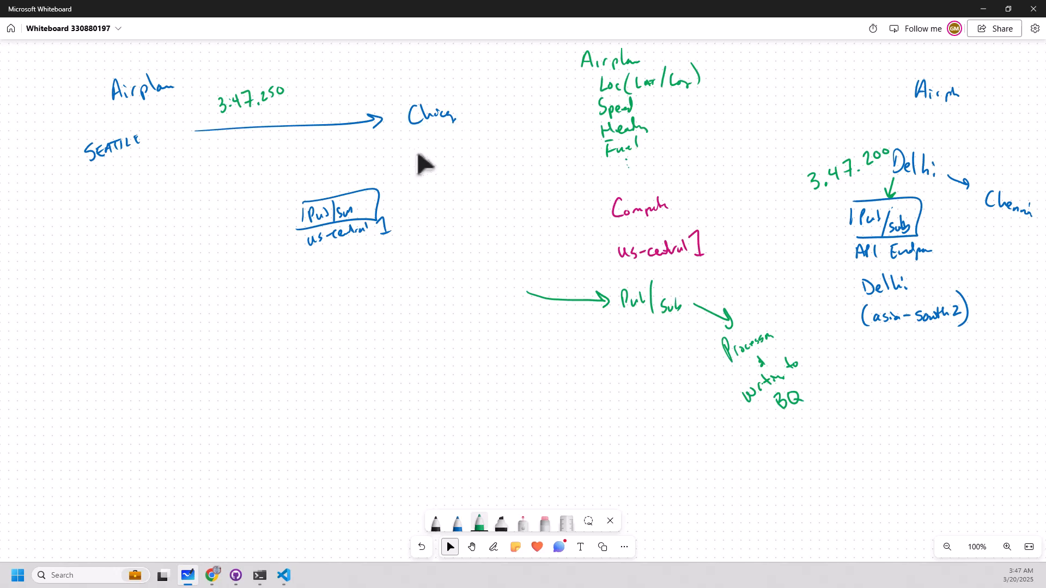
{"action": "left_click_drag", "start_coordinate": [280, 114], "coordinate": [326, 200]}
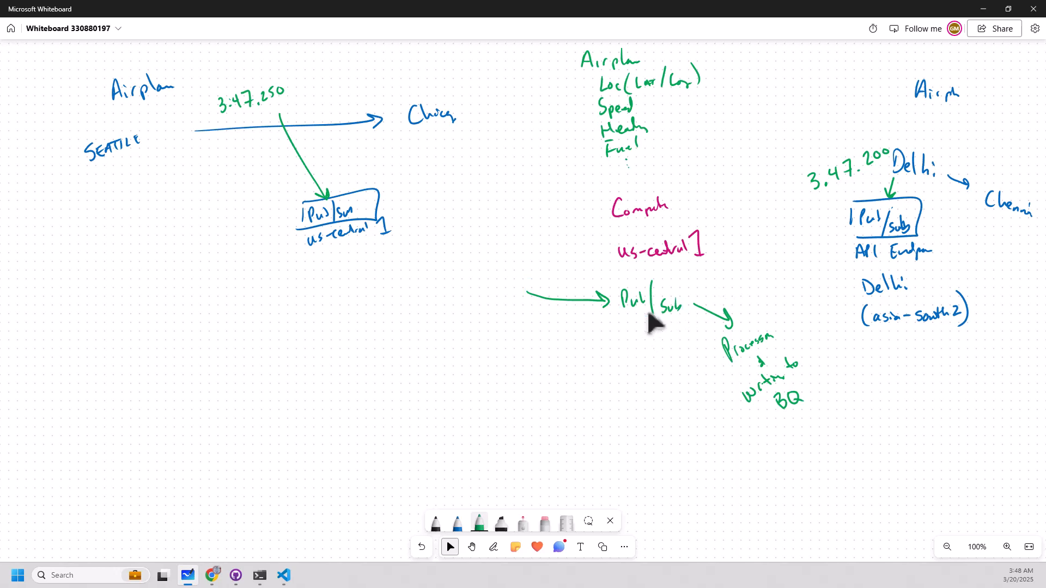
{"action": "left_click", "coordinate": [458, 523]}
{"action": "left_click", "coordinate": [458, 523]}
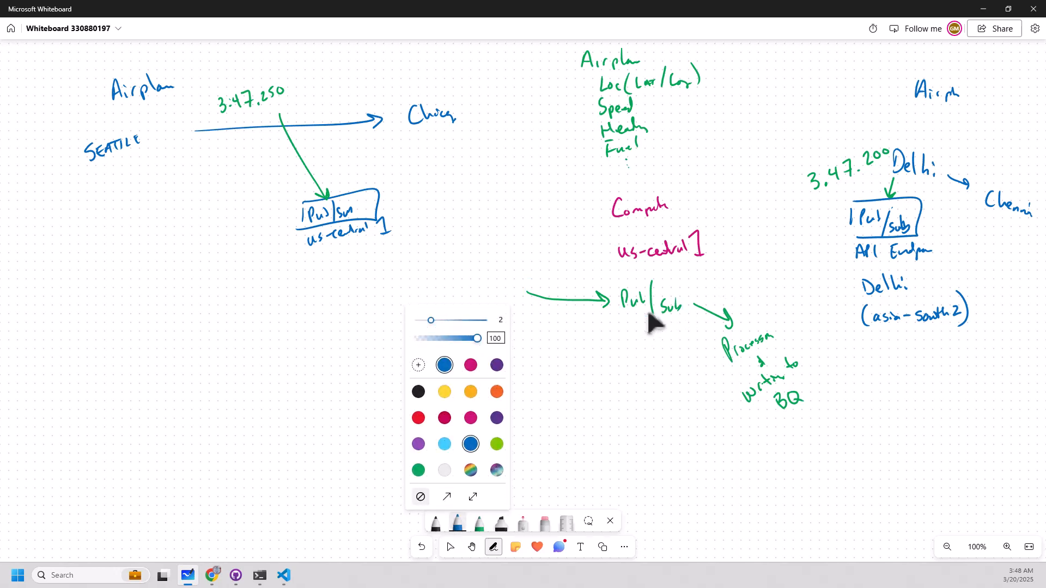
{"action": "left_click", "coordinate": [444, 418]}
{"action": "mouse_move", "coordinate": [325, 150]}
{"action": "left_mouse_down"}
{"action": "mouse_move", "coordinate": [335, 166]}
{"action": "mouse_move", "coordinate": [381, 151]}
{"action": "mouse_move", "coordinate": [382, 135]}
{"action": "mouse_move", "coordinate": [422, 149]}
{"action": "left_mouse_up"}
{"action": "left_click_drag", "start_coordinate": [425, 137], "coordinate": [452, 137]}
{"action": "mouse_move", "coordinate": [462, 130]}
{"action": "left_mouse_down"}
{"action": "mouse_move", "coordinate": [480, 116]}
{"action": "mouse_move", "coordinate": [456, 156]}
{"action": "mouse_move", "coordinate": [472, 140]}
{"action": "left_mouse_up"}
{"action": "left_click_drag", "start_coordinate": [471, 149], "coordinate": [483, 145]}
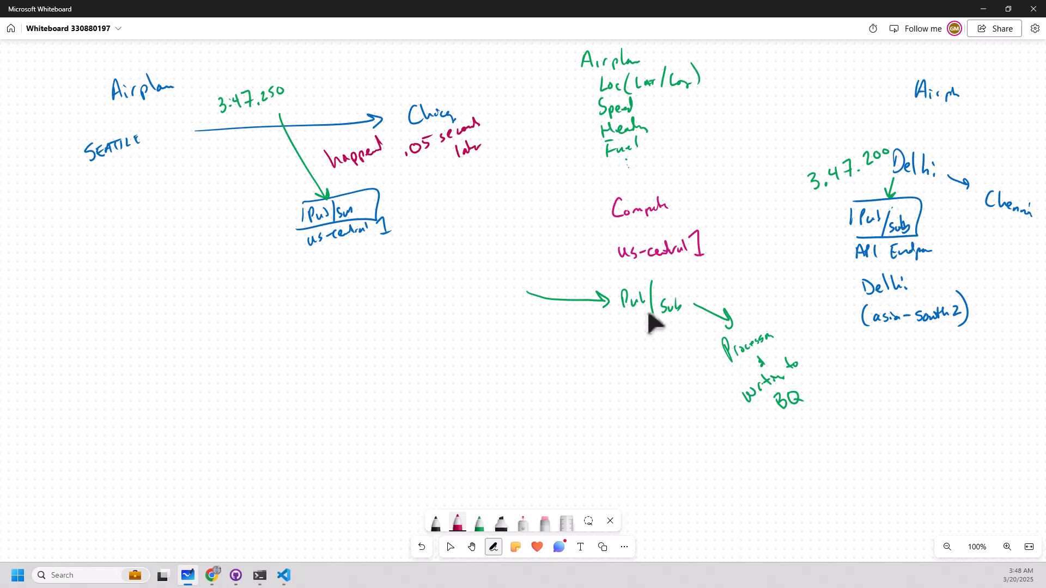
Draw a dashed dark red arrow from the "happened .05 seconds later" note to the central Pub/Sub.
{"action": "left_click_drag", "start_coordinate": [519, 218], "coordinate": [528, 231]}
{"action": "left_click_drag", "start_coordinate": [543, 244], "coordinate": [550, 254]}
{"action": "left_click_drag", "start_coordinate": [560, 260], "coordinate": [596, 289]}
{"action": "left_click_drag", "start_coordinate": [591, 288], "coordinate": [599, 290]}
Write "it might arrive earlier than Delhi msg" in dark red alongside the dashed arrow.
{"action": "left_click_drag", "start_coordinate": [546, 221], "coordinate": [550, 230]}
{"action": "mouse_move", "coordinate": [554, 211]}
{"action": "left_mouse_down"}
{"action": "mouse_move", "coordinate": [555, 228]}
{"action": "mouse_move", "coordinate": [589, 190]}
{"action": "left_mouse_up"}
{"action": "left_click_drag", "start_coordinate": [592, 195], "coordinate": [602, 172]}
{"action": "left_click_drag", "start_coordinate": [599, 181], "coordinate": [609, 168]}
{"action": "mouse_move", "coordinate": [579, 222]}
{"action": "left_mouse_down"}
{"action": "mouse_move", "coordinate": [574, 231]}
{"action": "mouse_move", "coordinate": [593, 209]}
{"action": "left_mouse_up"}
{"action": "left_click_drag", "start_coordinate": [594, 214], "coordinate": [622, 184]}
{"action": "mouse_move", "coordinate": [629, 173]}
{"action": "left_mouse_down"}
{"action": "mouse_move", "coordinate": [634, 181]}
{"action": "mouse_move", "coordinate": [678, 125]}
{"action": "mouse_move", "coordinate": [703, 118]}
{"action": "left_mouse_up"}
{"action": "left_click_drag", "start_coordinate": [671, 158], "coordinate": [672, 171]}
{"action": "mouse_move", "coordinate": [672, 159]}
{"action": "left_mouse_down"}
{"action": "mouse_move", "coordinate": [675, 170]}
{"action": "mouse_move", "coordinate": [710, 139]}
{"action": "mouse_move", "coordinate": [721, 154]}
{"action": "left_mouse_up"}
{"action": "mouse_move", "coordinate": [715, 160]}
{"action": "left_mouse_down"}
{"action": "mouse_move", "coordinate": [726, 152]}
{"action": "mouse_move", "coordinate": [727, 161]}
{"action": "left_mouse_up"}
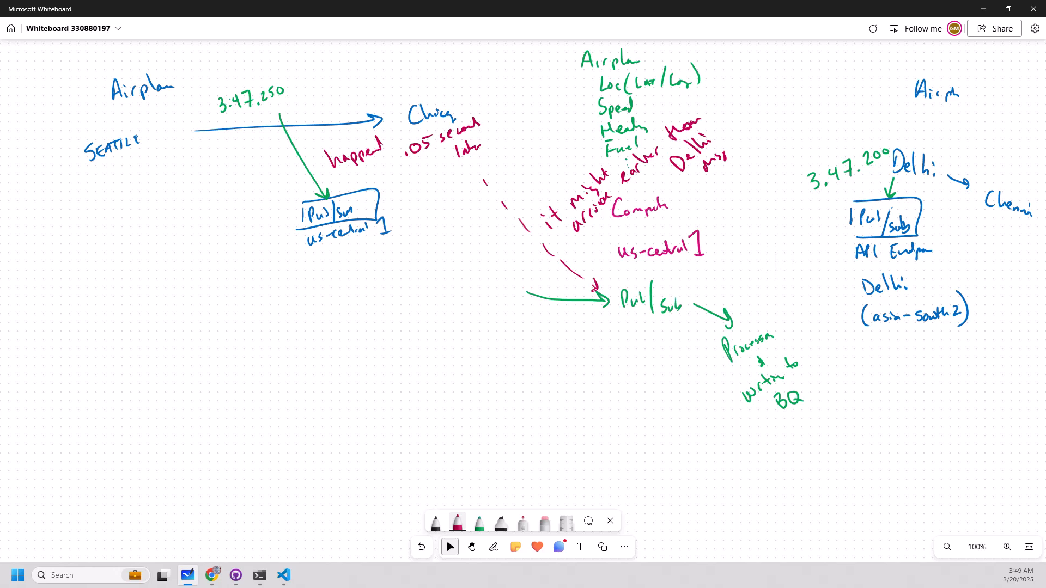
Switch to the Google Cloud console in Chrome and start creating a new Pub/Sub subscription.
{"action": "left_click", "coordinate": [871, 233]}
{"action": "key", "text": "alt+Tab"}
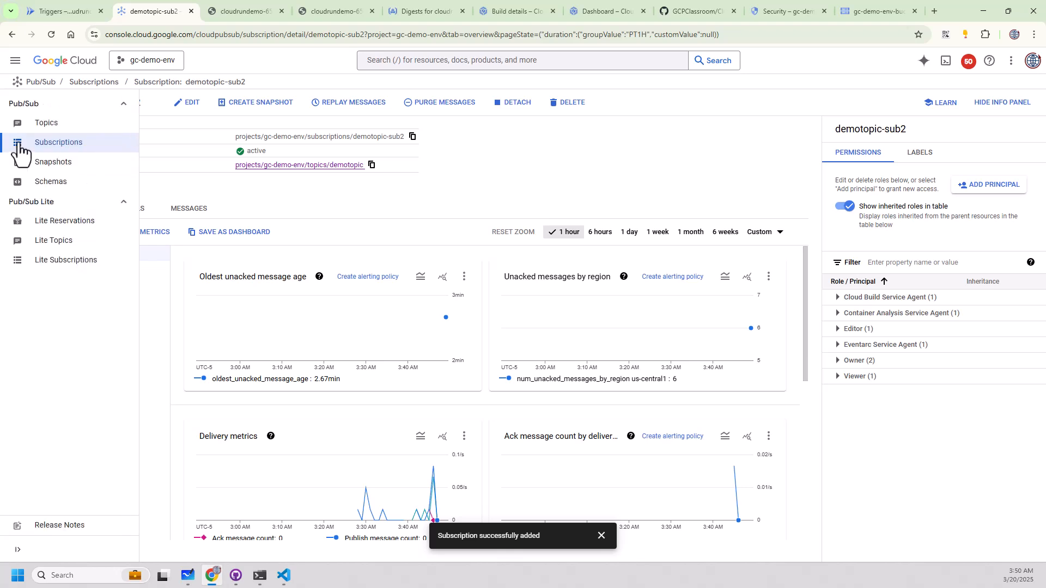
{"action": "left_click", "coordinate": [19, 150]}
{"action": "left_click", "coordinate": [174, 109]}
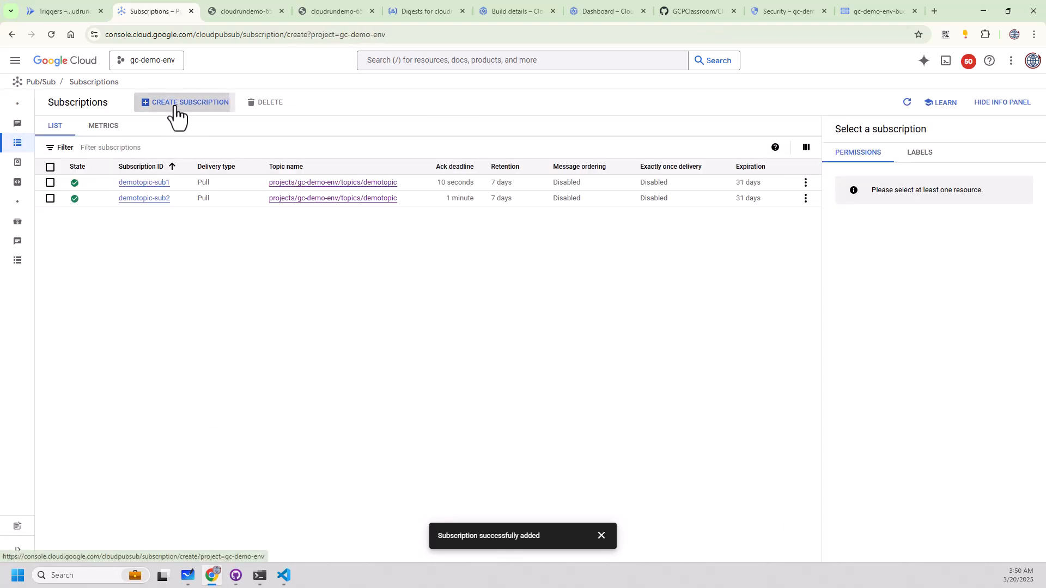
Set the new subscription's ID to sub3-ordered.
{"action": "left_click", "coordinate": [207, 173]}
{"action": "type", "text": "sub"}
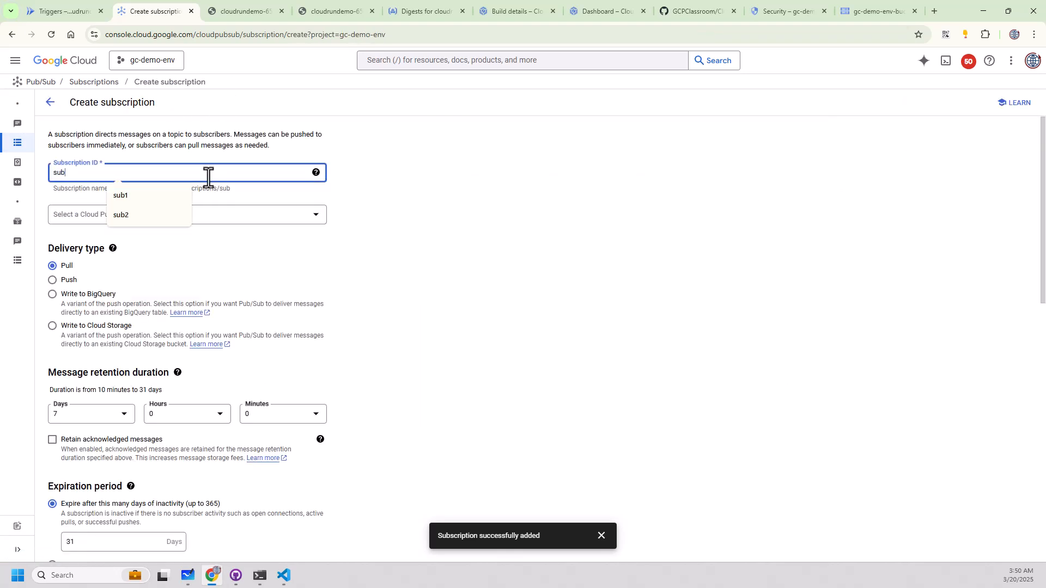
{"action": "type", "text": "3-orderin"}
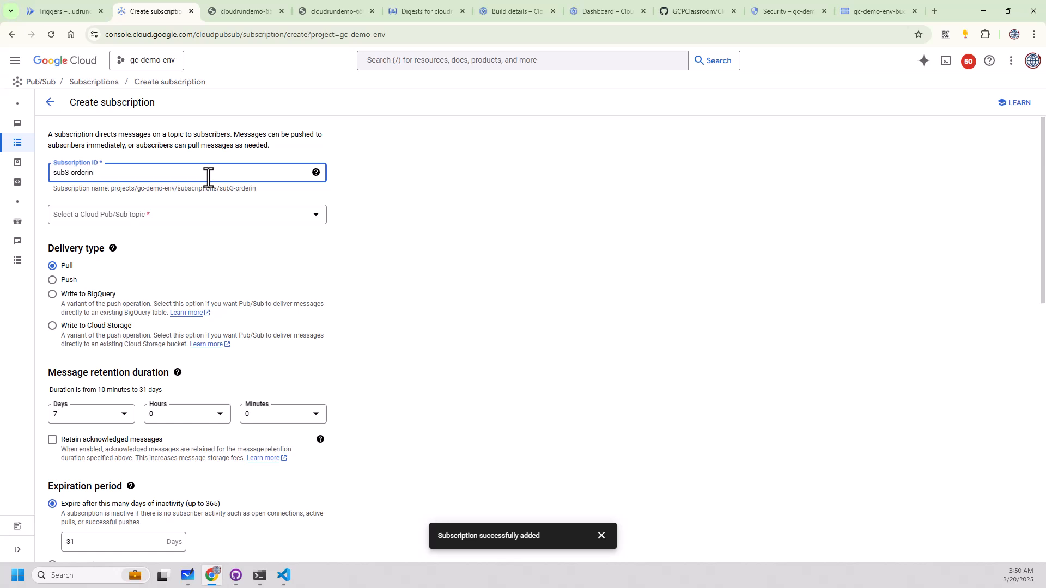
{"action": "key", "text": "BackSpace"}
{"action": "type", "text": "ed"}
{"action": "scroll", "coordinate": [79, 425], "scroll_direction": "down", "scroll_amount": 4}
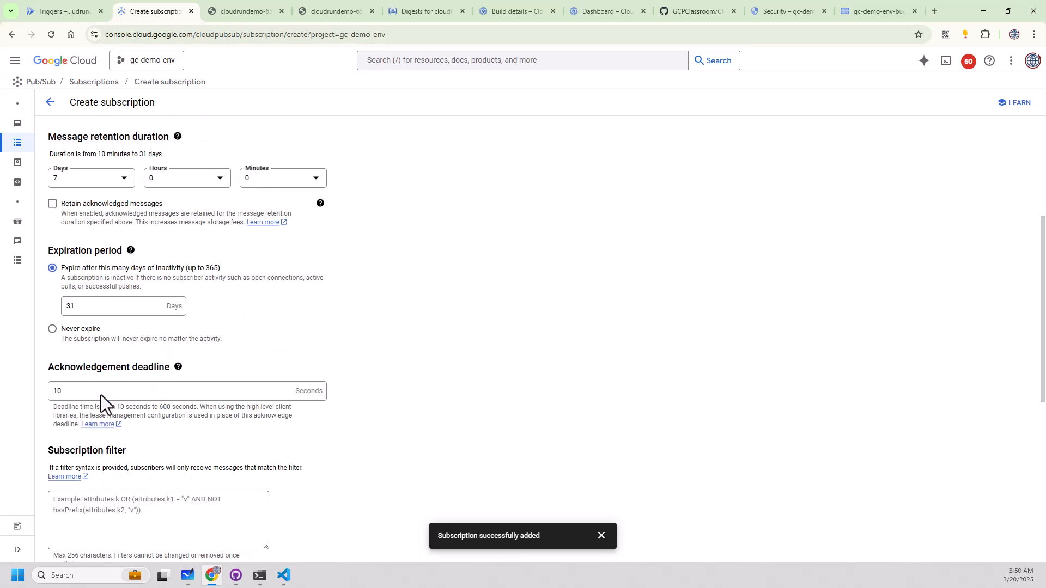
{"action": "double_click", "coordinate": [70, 391]}
{"action": "scroll", "coordinate": [103, 405], "scroll_direction": "down", "scroll_amount": 4}
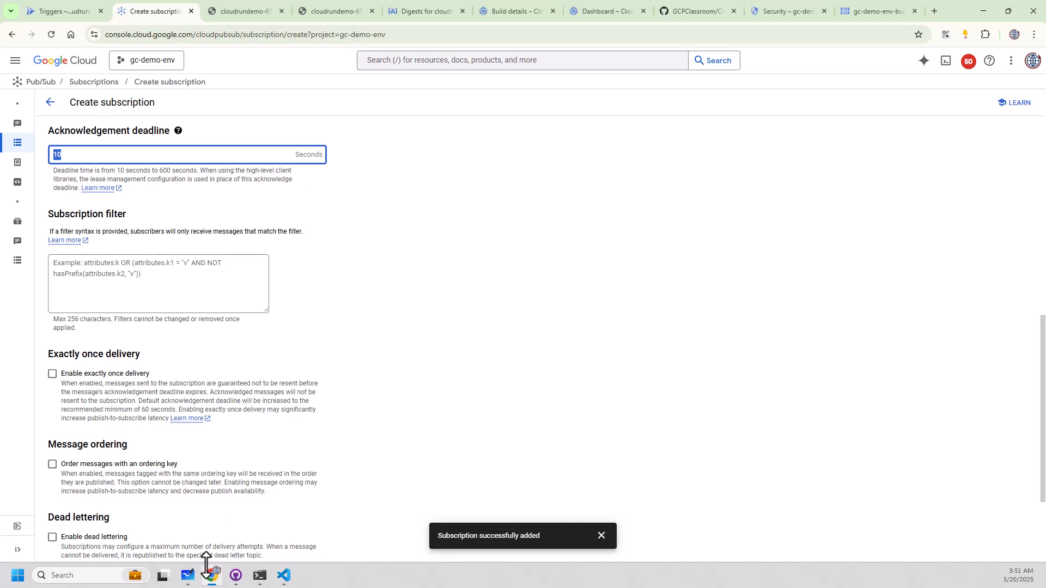
Switch to Microsoft Whiteboard and draw two stacked dark red boxes labelled Kafka and RABBIT in the empty area below the Seattle sketch.
{"action": "left_click", "coordinate": [191, 574]}
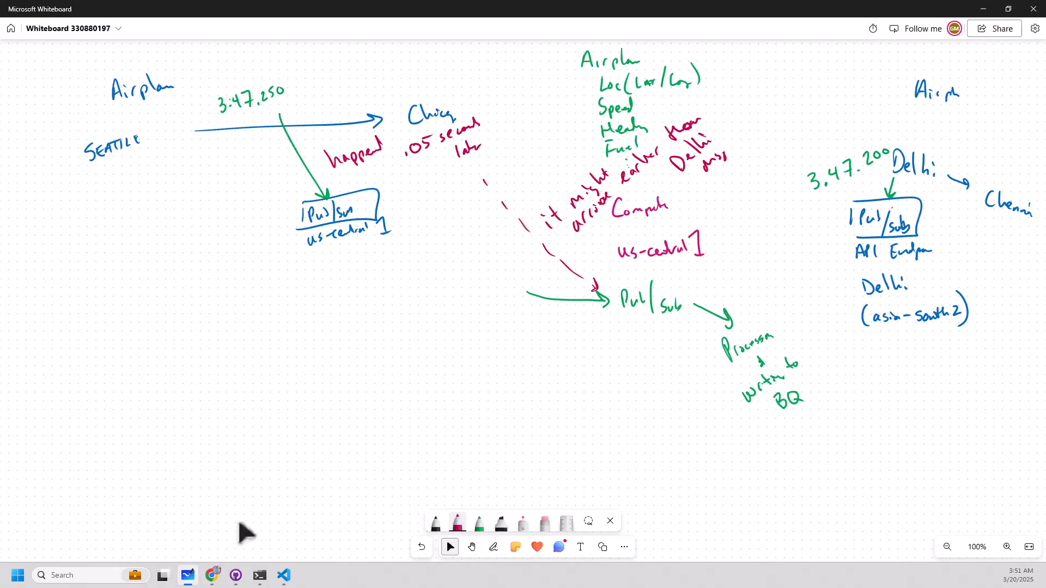
{"action": "mouse_move", "coordinate": [252, 400]}
{"action": "left_mouse_down"}
{"action": "mouse_move", "coordinate": [250, 435]}
{"action": "mouse_move", "coordinate": [264, 439]}
{"action": "mouse_move", "coordinate": [252, 437]}
{"action": "left_mouse_up"}
{"action": "mouse_move", "coordinate": [264, 414]}
{"action": "left_mouse_down"}
{"action": "mouse_move", "coordinate": [272, 432]}
{"action": "mouse_move", "coordinate": [289, 426]}
{"action": "left_mouse_up"}
{"action": "left_click_drag", "start_coordinate": [287, 411], "coordinate": [294, 424]}
{"action": "left_click_drag", "start_coordinate": [292, 417], "coordinate": [305, 422]}
{"action": "left_click_drag", "start_coordinate": [307, 414], "coordinate": [313, 418]}
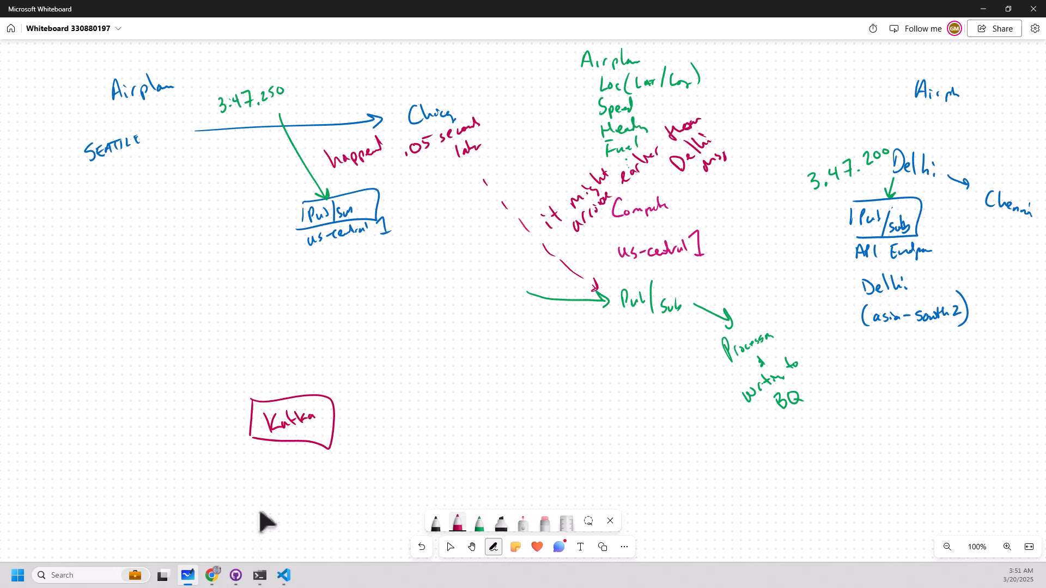
{"action": "mouse_move", "coordinate": [255, 464]}
{"action": "left_mouse_down"}
{"action": "mouse_move", "coordinate": [255, 496]}
{"action": "mouse_move", "coordinate": [311, 501]}
{"action": "mouse_move", "coordinate": [262, 509]}
{"action": "left_mouse_up"}
{"action": "mouse_move", "coordinate": [270, 481]}
{"action": "left_mouse_down"}
{"action": "mouse_move", "coordinate": [272, 496]}
{"action": "mouse_move", "coordinate": [303, 490]}
{"action": "mouse_move", "coordinate": [306, 478]}
{"action": "mouse_move", "coordinate": [301, 490]}
{"action": "left_mouse_up"}
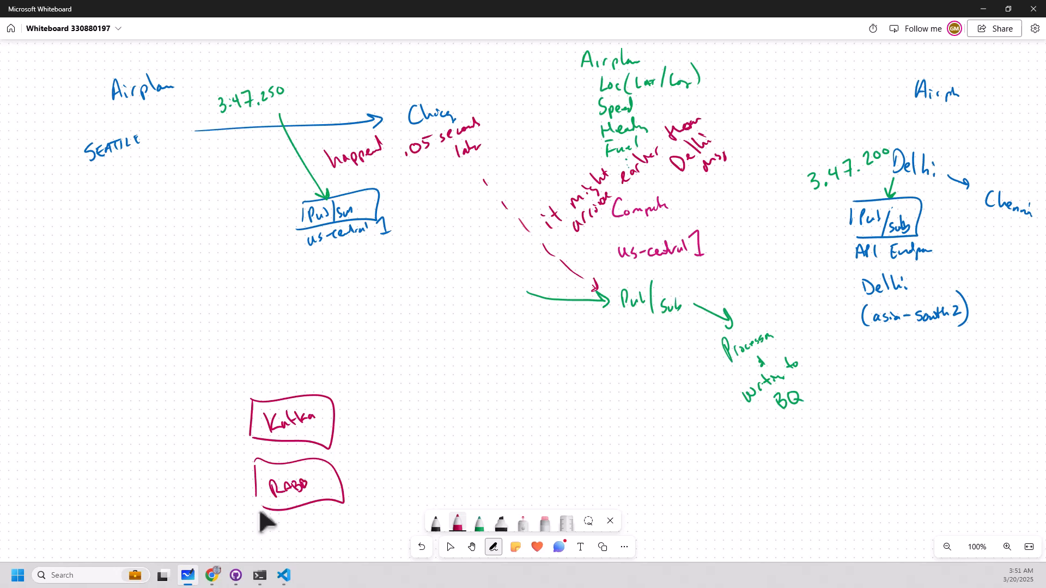
Draw short green arrows pointing into the Kafka and RABBIT boxes.
{"action": "left_click", "coordinate": [480, 523]}
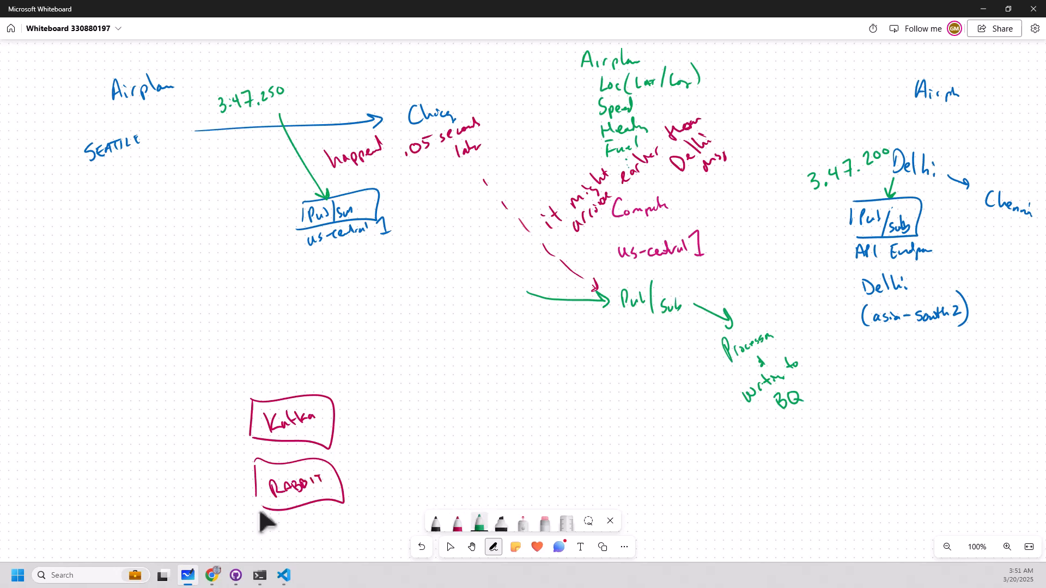
{"action": "left_click_drag", "start_coordinate": [215, 415], "coordinate": [243, 425]}
{"action": "left_click_drag", "start_coordinate": [213, 483], "coordinate": [248, 497]}
Write "All msg received at a single point" in green beside the arrows into Kafka and RABBIT.
{"action": "left_click_drag", "start_coordinate": [136, 464], "coordinate": [147, 455]}
{"action": "left_click_drag", "start_coordinate": [148, 453], "coordinate": [152, 441]}
{"action": "left_click_drag", "start_coordinate": [153, 451], "coordinate": [184, 417]}
{"action": "left_click_drag", "start_coordinate": [161, 475], "coordinate": [208, 405]}
{"action": "left_click_drag", "start_coordinate": [200, 412], "coordinate": [209, 410]}
{"action": "left_click_drag", "start_coordinate": [217, 400], "coordinate": [216, 405]}
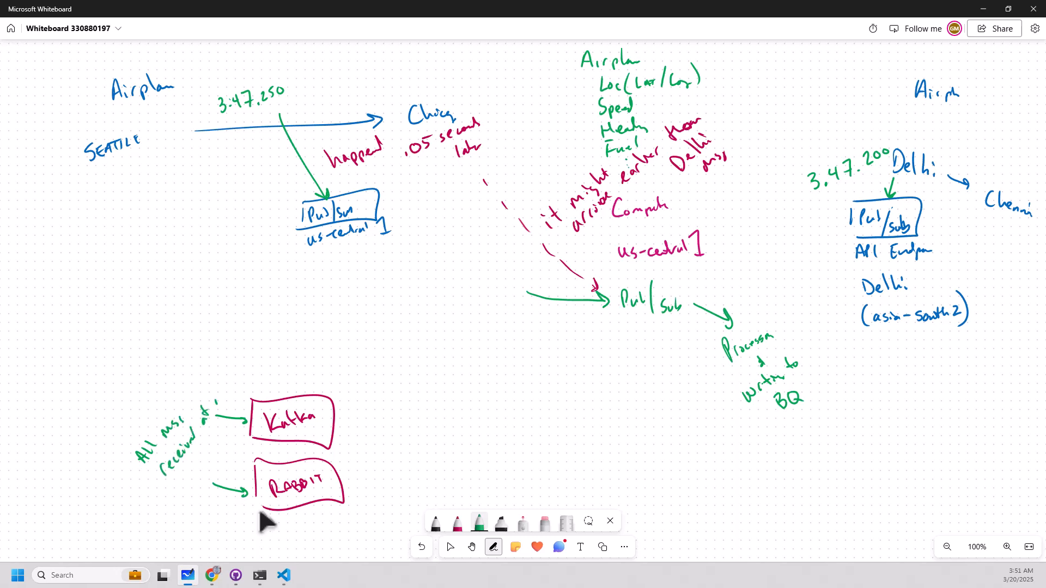
{"action": "left_click_drag", "start_coordinate": [202, 458], "coordinate": [194, 471]}
{"action": "left_click_drag", "start_coordinate": [199, 461], "coordinate": [220, 436]}
{"action": "left_click_drag", "start_coordinate": [219, 479], "coordinate": [237, 448]}
{"action": "left_click_drag", "start_coordinate": [229, 456], "coordinate": [239, 451]}
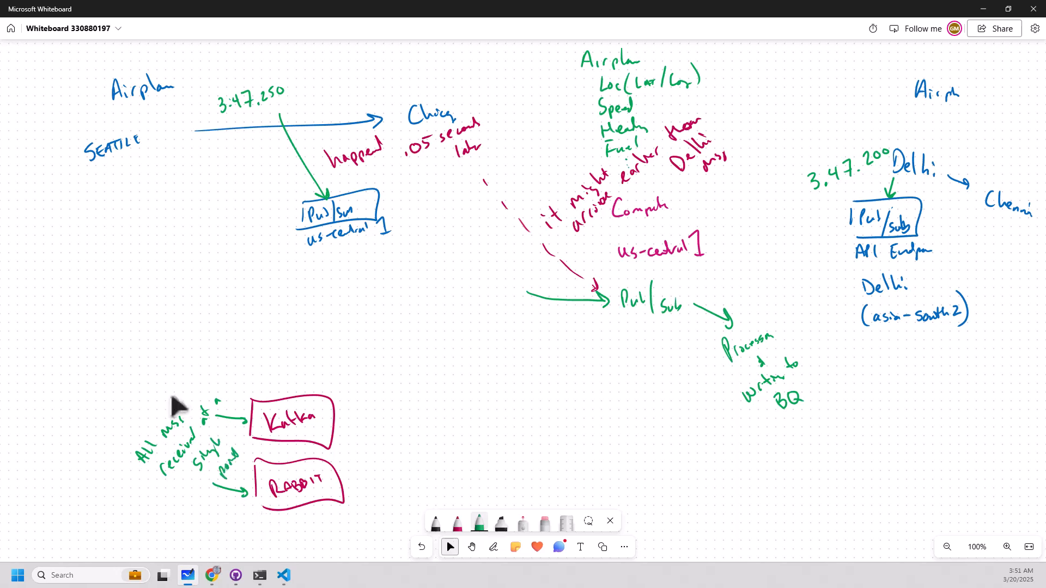
{"action": "key", "text": "Escape"}
Draw a blue box labelled us-central in the blank canvas area below the Kafka and RABBIT boxes.
{"action": "left_click", "coordinate": [472, 547]}
{"action": "left_click_drag", "start_coordinate": [694, 442], "coordinate": [631, 136]}
{"action": "left_click", "coordinate": [493, 547]}
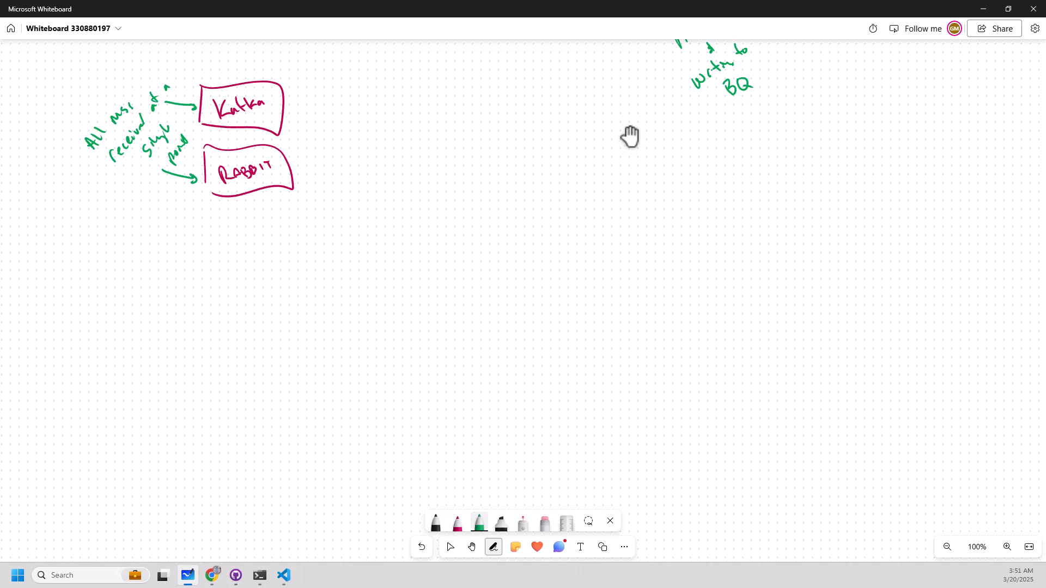
{"action": "left_click", "coordinate": [457, 524]}
{"action": "left_click", "coordinate": [458, 523]}
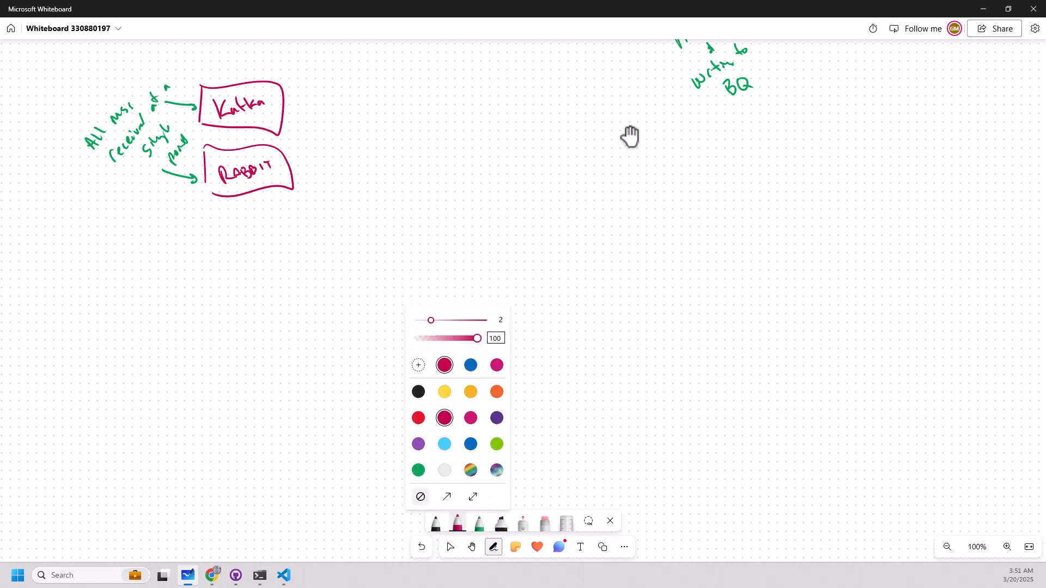
{"action": "left_click", "coordinate": [471, 444]}
{"action": "mouse_move", "coordinate": [249, 359]}
{"action": "left_mouse_down"}
{"action": "mouse_move", "coordinate": [272, 322]}
{"action": "mouse_move", "coordinate": [249, 360]}
{"action": "mouse_move", "coordinate": [261, 348]}
{"action": "left_mouse_up"}
{"action": "left_click_drag", "start_coordinate": [269, 342], "coordinate": [288, 338]}
{"action": "left_click_drag", "start_coordinate": [290, 337], "coordinate": [304, 322]}
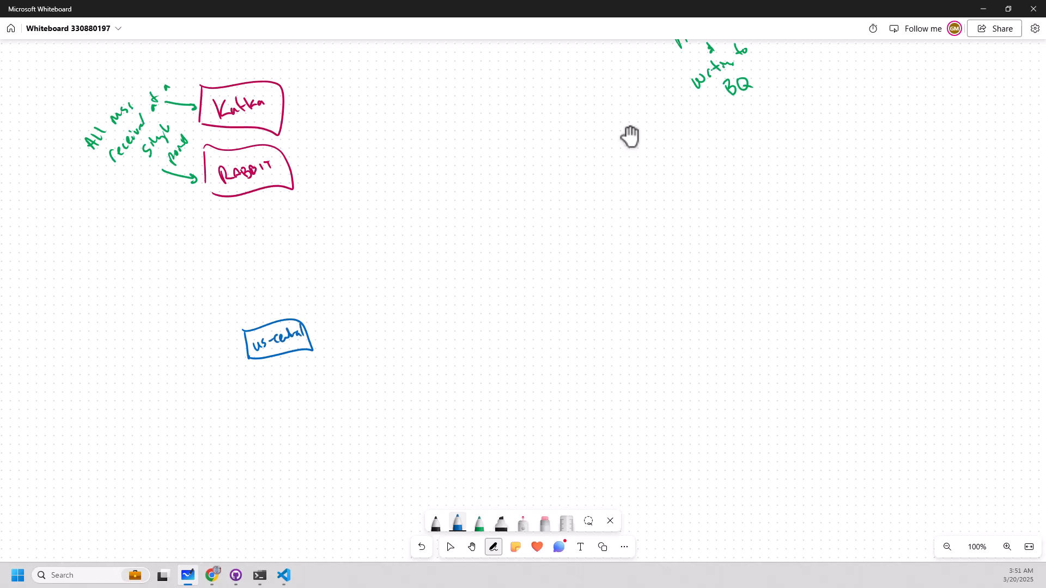
Add two more blue region boxes labelled europe-west1 and asia-south, placed apart from the us-central box.
{"action": "mouse_move", "coordinate": [511, 240]}
{"action": "left_mouse_down"}
{"action": "mouse_move", "coordinate": [526, 217]}
{"action": "mouse_move", "coordinate": [520, 250]}
{"action": "mouse_move", "coordinate": [553, 232]}
{"action": "left_mouse_up"}
{"action": "mouse_move", "coordinate": [555, 234]}
{"action": "left_mouse_down"}
{"action": "mouse_move", "coordinate": [583, 232]}
{"action": "mouse_move", "coordinate": [596, 219]}
{"action": "mouse_move", "coordinate": [617, 229]}
{"action": "left_mouse_up"}
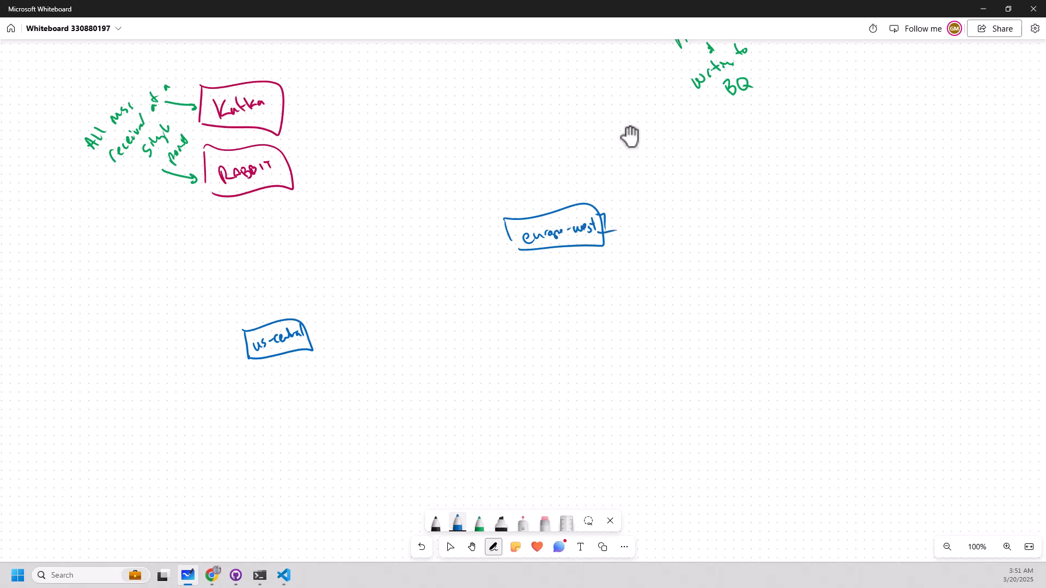
{"action": "mouse_move", "coordinate": [617, 426]}
{"action": "left_mouse_down"}
{"action": "mouse_move", "coordinate": [626, 450]}
{"action": "mouse_move", "coordinate": [696, 450]}
{"action": "mouse_move", "coordinate": [624, 455]}
{"action": "left_mouse_up"}
{"action": "mouse_move", "coordinate": [634, 439]}
{"action": "left_mouse_down"}
{"action": "mouse_move", "coordinate": [641, 448]}
{"action": "mouse_move", "coordinate": [672, 440]}
{"action": "left_mouse_up"}
{"action": "mouse_move", "coordinate": [676, 435]}
{"action": "left_mouse_down"}
{"action": "mouse_move", "coordinate": [673, 446]}
{"action": "mouse_move", "coordinate": [705, 424]}
{"action": "mouse_move", "coordinate": [708, 439]}
{"action": "left_mouse_up"}
Draw a green incoming arrow to each of the us-central, europe-west1 and asia-south boxes.
{"action": "left_click", "coordinate": [479, 524]}
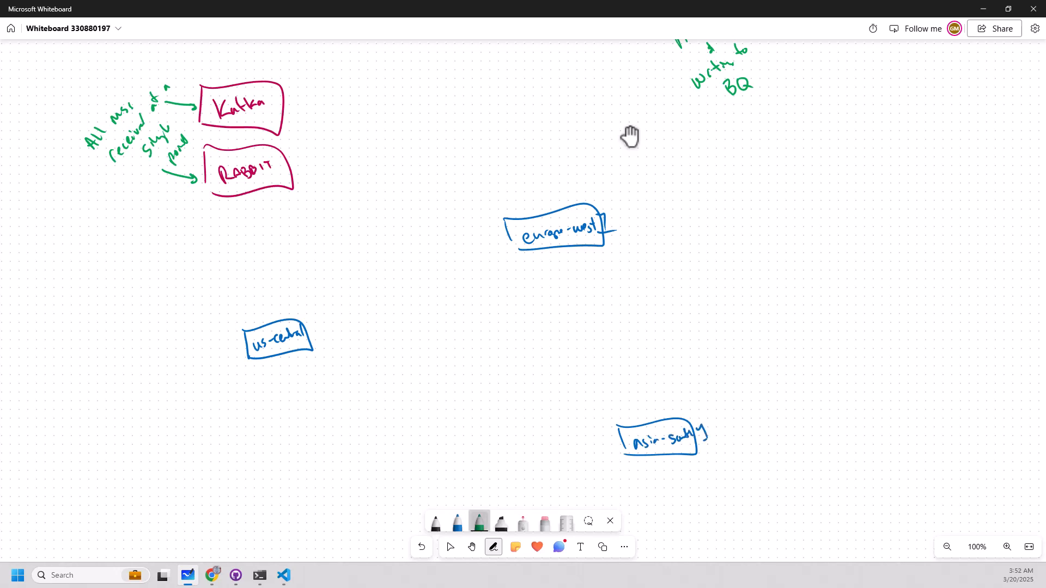
{"action": "left_click_drag", "start_coordinate": [169, 353], "coordinate": [228, 358]}
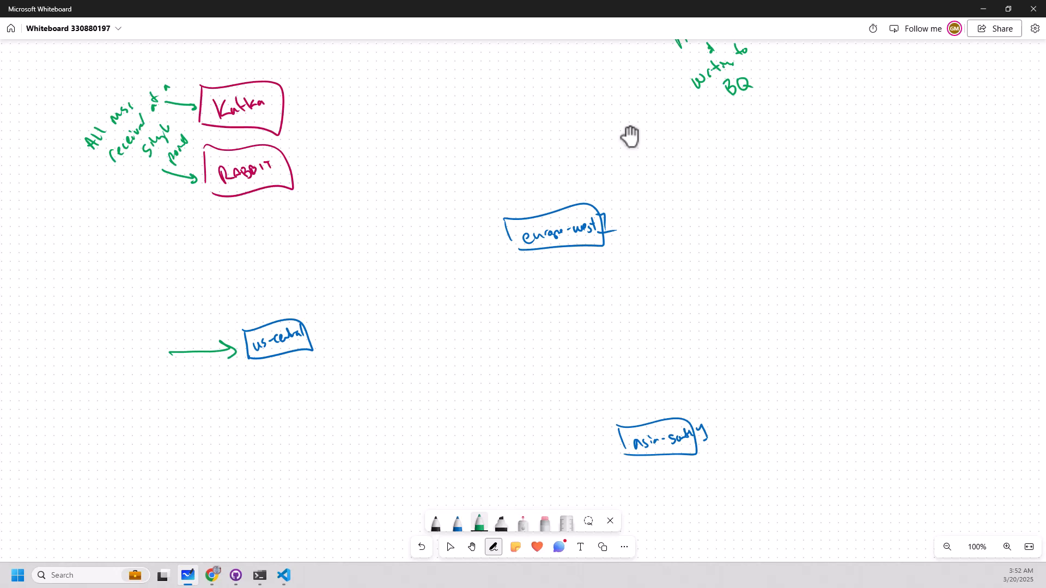
{"action": "mouse_move", "coordinate": [549, 127]}
{"action": "left_mouse_down"}
{"action": "mouse_move", "coordinate": [561, 205]}
{"action": "mouse_move", "coordinate": [567, 195]}
{"action": "left_mouse_up"}
{"action": "mouse_move", "coordinate": [730, 510]}
{"action": "left_mouse_down"}
{"action": "mouse_move", "coordinate": [688, 467]}
{"action": "mouse_move", "coordinate": [705, 470]}
{"action": "left_mouse_up"}
Draw a magenta box labelled Spanner DB between the us-central and europe-west1 boxes.
{"action": "left_click", "coordinate": [458, 523]}
{"action": "left_click", "coordinate": [457, 523]}
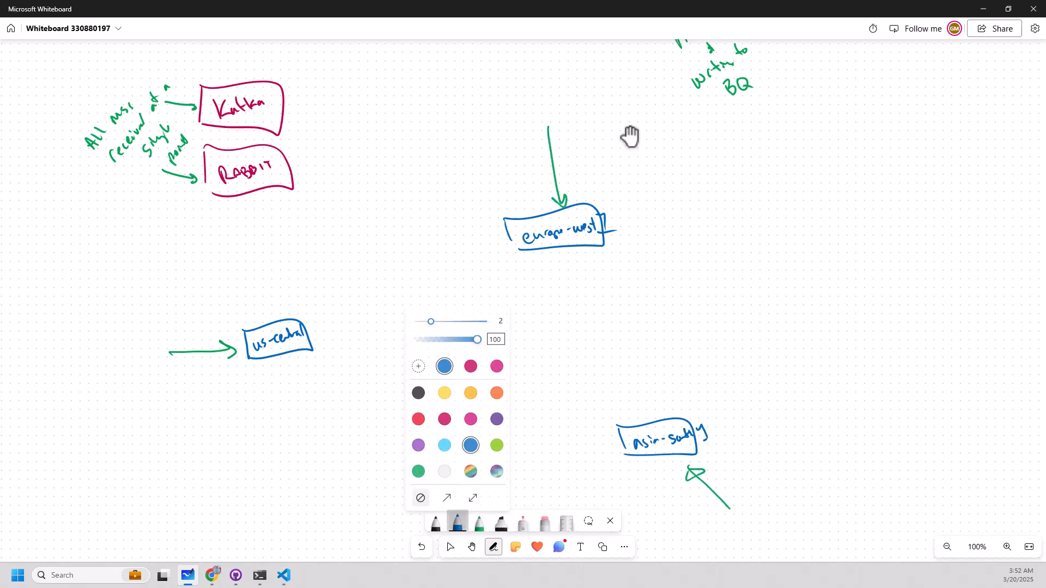
{"action": "left_click", "coordinate": [471, 418]}
{"action": "mouse_move", "coordinate": [430, 283]}
{"action": "left_mouse_down"}
{"action": "mouse_move", "coordinate": [376, 294]}
{"action": "mouse_move", "coordinate": [465, 308]}
{"action": "mouse_move", "coordinate": [377, 298]}
{"action": "mouse_move", "coordinate": [440, 281]}
{"action": "mouse_move", "coordinate": [437, 301]}
{"action": "left_mouse_up"}
{"action": "left_click_drag", "start_coordinate": [437, 288], "coordinate": [450, 301]}
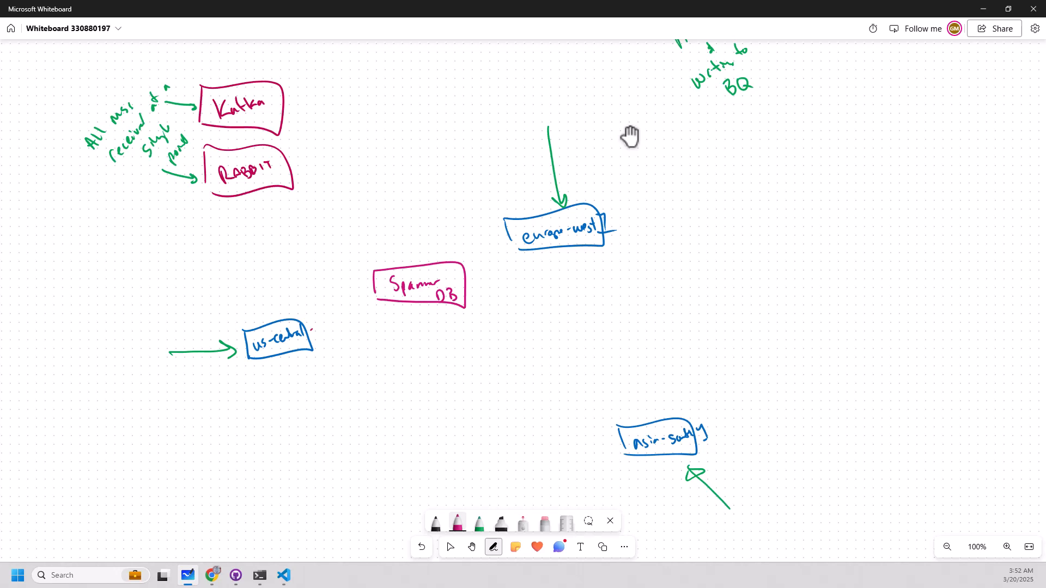
Draw magenta arrows from the us-central, europe-west1 and asia-south boxes to Spanner DB.
{"action": "left_click_drag", "start_coordinate": [311, 329], "coordinate": [382, 293]}
{"action": "mouse_move", "coordinate": [367, 290]}
{"action": "left_mouse_down"}
{"action": "mouse_move", "coordinate": [383, 293]}
{"action": "mouse_move", "coordinate": [378, 303]}
{"action": "left_mouse_up"}
{"action": "left_click_drag", "start_coordinate": [531, 247], "coordinate": [467, 277]}
{"action": "left_click_drag", "start_coordinate": [474, 271], "coordinate": [472, 279]}
{"action": "left_click_drag", "start_coordinate": [624, 444], "coordinate": [460, 324]}
{"action": "left_click_drag", "start_coordinate": [460, 324], "coordinate": [464, 338]}
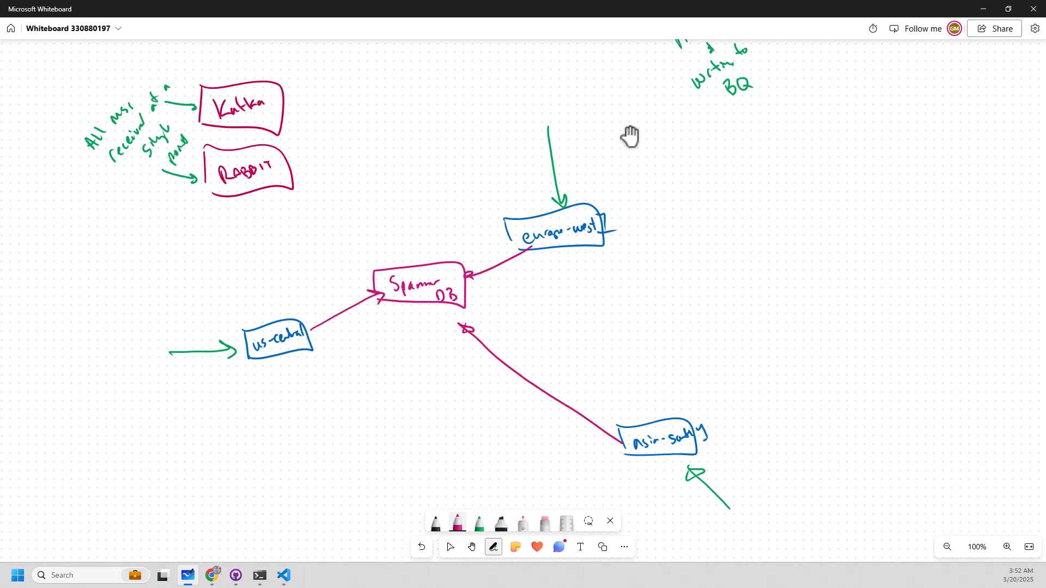
Draw a light blue arrow from below up to Spanner DB and label its start "pull msg".
{"action": "left_click", "coordinate": [479, 523]}
{"action": "left_click", "coordinate": [479, 523]}
{"action": "left_click", "coordinate": [466, 444]}
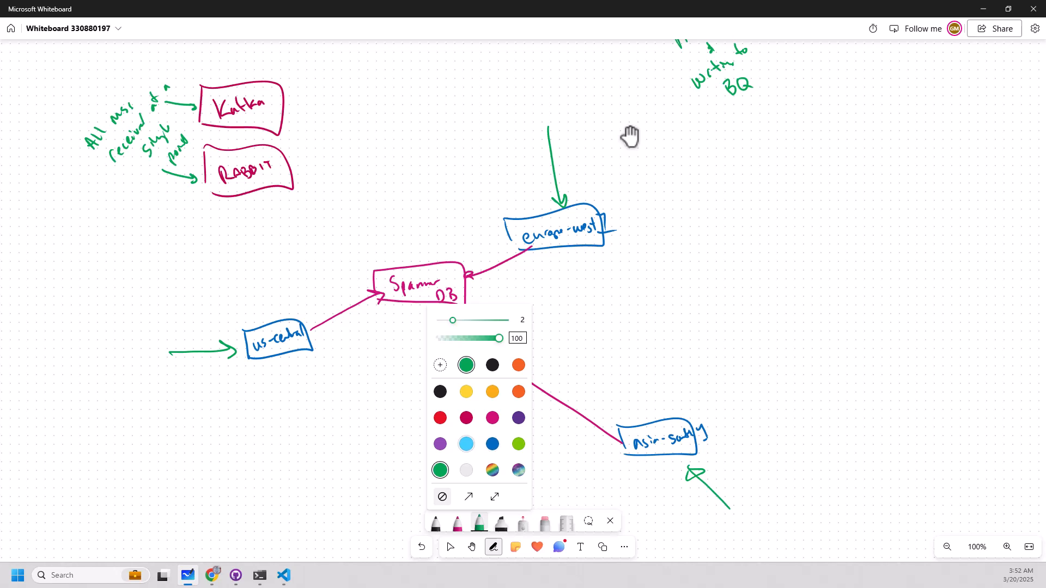
{"action": "mouse_move", "coordinate": [395, 314]}
{"action": "left_mouse_down"}
{"action": "mouse_move", "coordinate": [395, 449]}
{"action": "mouse_move", "coordinate": [362, 495]}
{"action": "mouse_move", "coordinate": [391, 462]}
{"action": "left_mouse_up"}
{"action": "left_click_drag", "start_coordinate": [383, 492], "coordinate": [404, 493]}
{"action": "left_click_drag", "start_coordinate": [412, 485], "coordinate": [411, 493]}
{"action": "left_click_drag", "start_coordinate": [388, 329], "coordinate": [403, 329]}
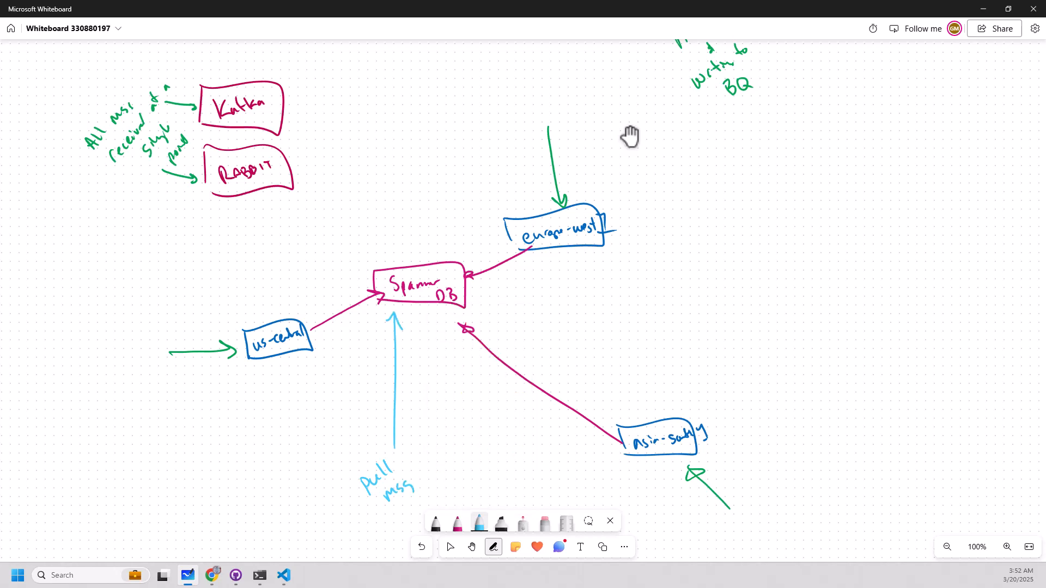
{"action": "key", "text": "Escape"}
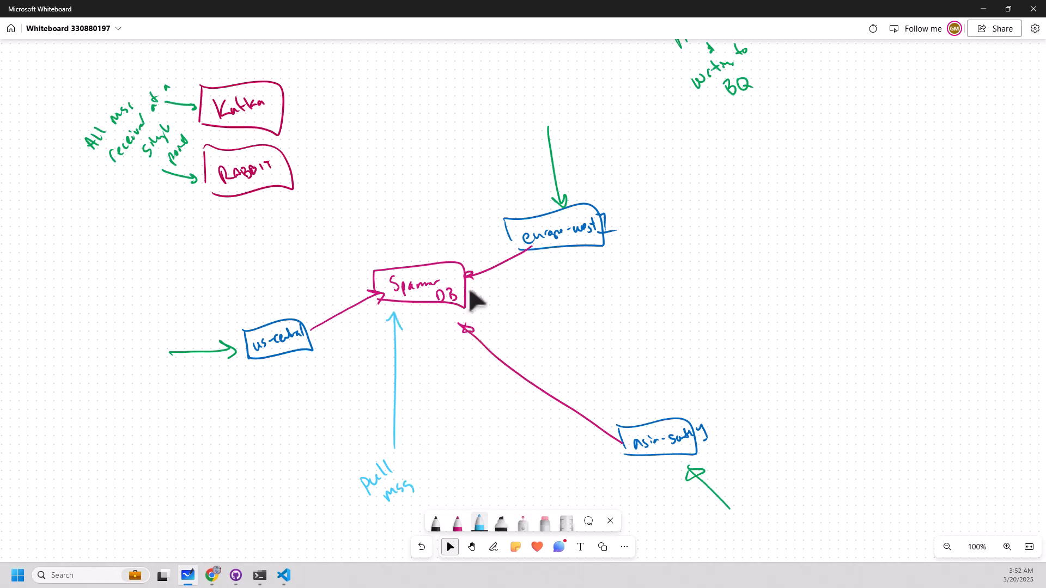
Extend the light blue pull label with "in us-central1".
{"action": "left_click", "coordinate": [458, 523]}
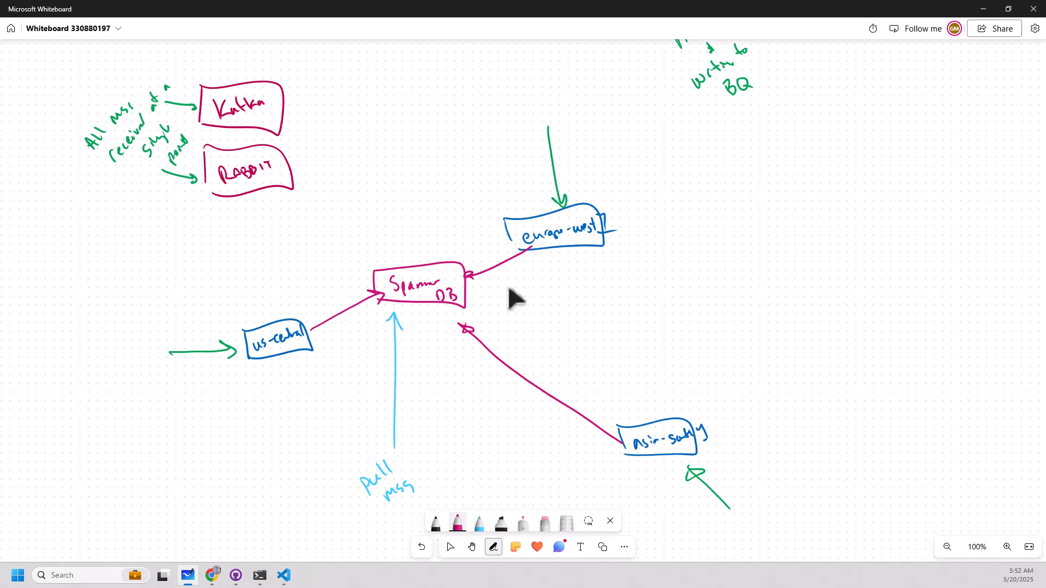
{"action": "left_click", "coordinate": [480, 522]}
{"action": "left_click_drag", "start_coordinate": [409, 506], "coordinate": [418, 505]}
{"action": "left_click_drag", "start_coordinate": [429, 487], "coordinate": [438, 493]}
{"action": "mouse_move", "coordinate": [444, 481]}
{"action": "left_mouse_down"}
{"action": "mouse_move", "coordinate": [495, 435]}
{"action": "mouse_move", "coordinate": [493, 454]}
{"action": "left_mouse_up"}
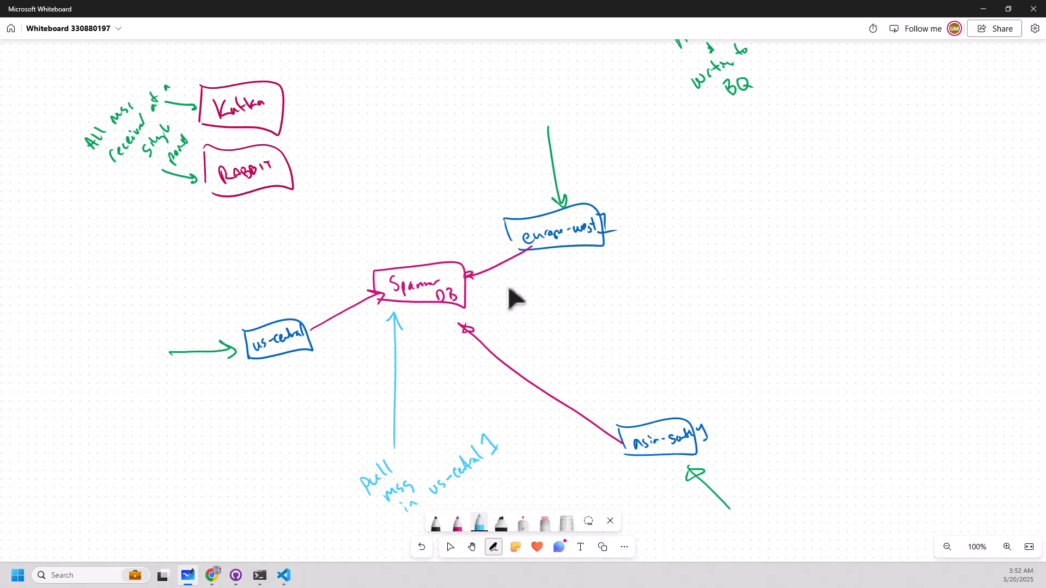
Label the arrows into Spanner DB in light blue: fastest from us-central, slow from europe-west1, slowest from asia-south.
{"action": "mouse_move", "coordinate": [316, 294]}
{"action": "left_mouse_down"}
{"action": "mouse_move", "coordinate": [314, 311]}
{"action": "mouse_move", "coordinate": [321, 303]}
{"action": "left_mouse_up"}
{"action": "left_click_drag", "start_coordinate": [323, 302], "coordinate": [329, 306]}
{"action": "left_click_drag", "start_coordinate": [332, 289], "coordinate": [353, 288]}
{"action": "mouse_move", "coordinate": [478, 252]}
{"action": "left_mouse_down"}
{"action": "mouse_move", "coordinate": [471, 261]}
{"action": "mouse_move", "coordinate": [479, 253]}
{"action": "left_mouse_up"}
{"action": "left_click_drag", "start_coordinate": [489, 246], "coordinate": [492, 250]}
{"action": "left_click_drag", "start_coordinate": [531, 362], "coordinate": [529, 371]}
{"action": "left_click_drag", "start_coordinate": [542, 362], "coordinate": [564, 366]}
{"action": "left_click_drag", "start_coordinate": [570, 349], "coordinate": [569, 365]}
{"action": "left_click_drag", "start_coordinate": [565, 360], "coordinate": [572, 357]}
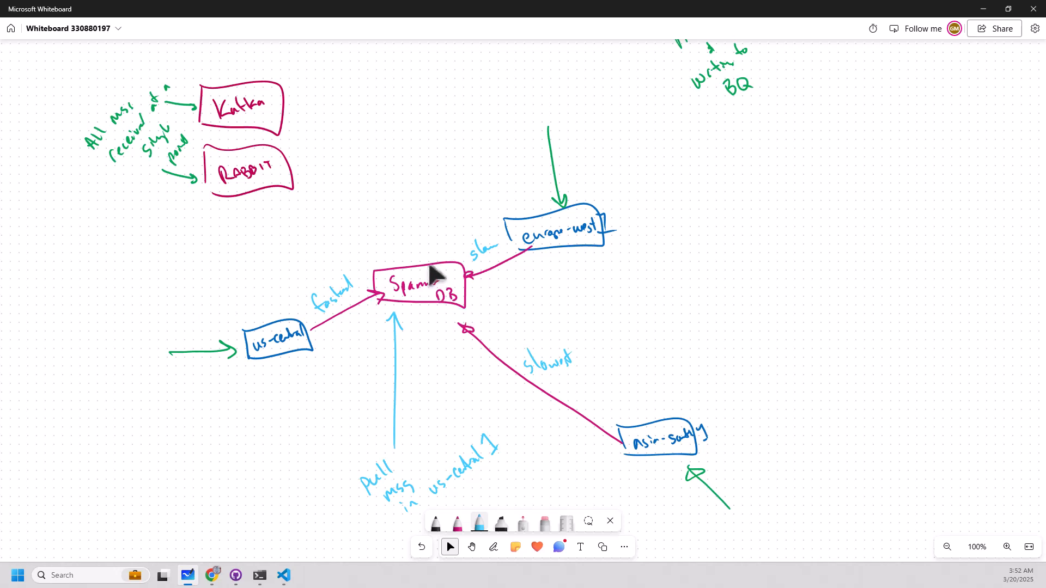
{"action": "left_click", "coordinate": [400, 306]}
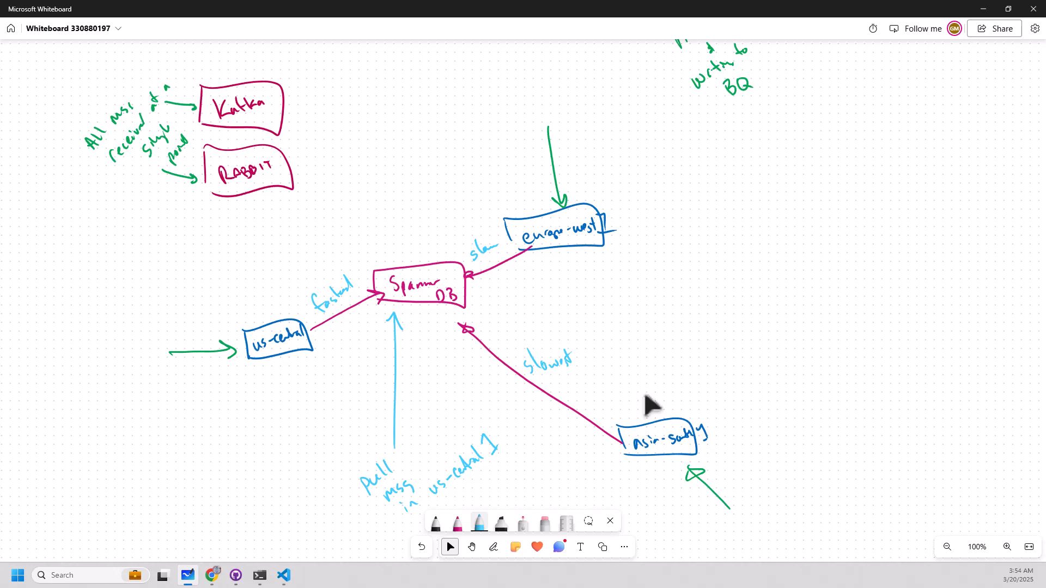
Write "TS is time accepted by Pub/Sub endpoint" in green, slanting upward from the us-central box.
{"action": "left_click", "coordinate": [479, 523]}
{"action": "left_click", "coordinate": [440, 470]}
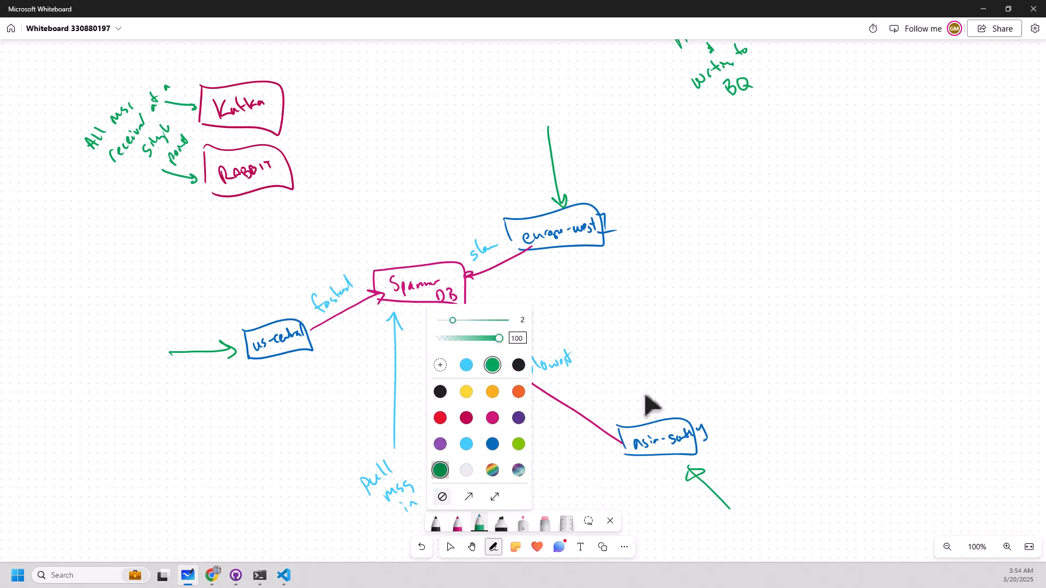
{"action": "left_click_drag", "start_coordinate": [234, 320], "coordinate": [244, 330]}
{"action": "left_click_drag", "start_coordinate": [232, 327], "coordinate": [297, 255]}
{"action": "left_click_drag", "start_coordinate": [303, 252], "coordinate": [309, 244]}
{"action": "left_click_drag", "start_coordinate": [315, 243], "coordinate": [320, 224]}
{"action": "left_click_drag", "start_coordinate": [315, 233], "coordinate": [322, 226]}
{"action": "mouse_move", "coordinate": [321, 216]}
{"action": "left_mouse_down"}
{"action": "mouse_move", "coordinate": [328, 226]}
{"action": "mouse_move", "coordinate": [339, 213]}
{"action": "left_mouse_up"}
{"action": "left_click_drag", "start_coordinate": [338, 213], "coordinate": [355, 211]}
{"action": "mouse_move", "coordinate": [359, 187]}
{"action": "left_mouse_down"}
{"action": "mouse_move", "coordinate": [378, 177]}
{"action": "mouse_move", "coordinate": [379, 185]}
{"action": "left_mouse_up"}
{"action": "mouse_move", "coordinate": [383, 183]}
{"action": "left_mouse_down"}
{"action": "mouse_move", "coordinate": [390, 161]}
{"action": "mouse_move", "coordinate": [393, 170]}
{"action": "left_mouse_up"}
{"action": "left_click_drag", "start_coordinate": [394, 176], "coordinate": [456, 130]}
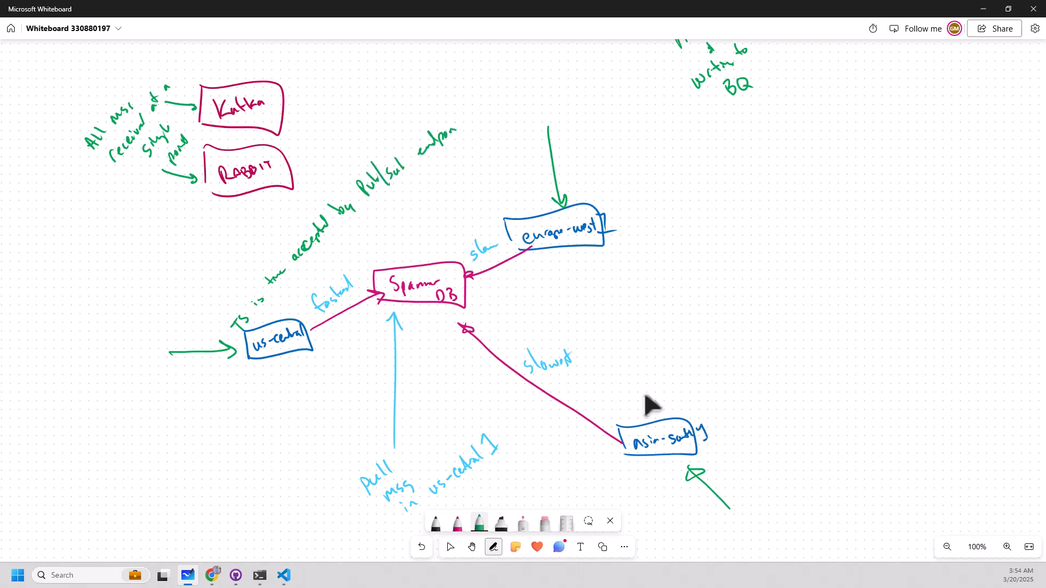
Add "msg ID assigned" in green beneath the timestamp note.
{"action": "mouse_move", "coordinate": [271, 314]}
{"action": "left_mouse_down"}
{"action": "mouse_move", "coordinate": [276, 303]}
{"action": "mouse_move", "coordinate": [282, 312]}
{"action": "left_mouse_up"}
{"action": "mouse_move", "coordinate": [287, 298]}
{"action": "left_mouse_down"}
{"action": "mouse_move", "coordinate": [279, 304]}
{"action": "mouse_move", "coordinate": [299, 285]}
{"action": "left_mouse_up"}
{"action": "left_click_drag", "start_coordinate": [297, 279], "coordinate": [308, 279]}
{"action": "mouse_move", "coordinate": [338, 248]}
{"action": "left_mouse_down"}
{"action": "mouse_move", "coordinate": [334, 256]}
{"action": "mouse_move", "coordinate": [366, 213]}
{"action": "left_mouse_up"}
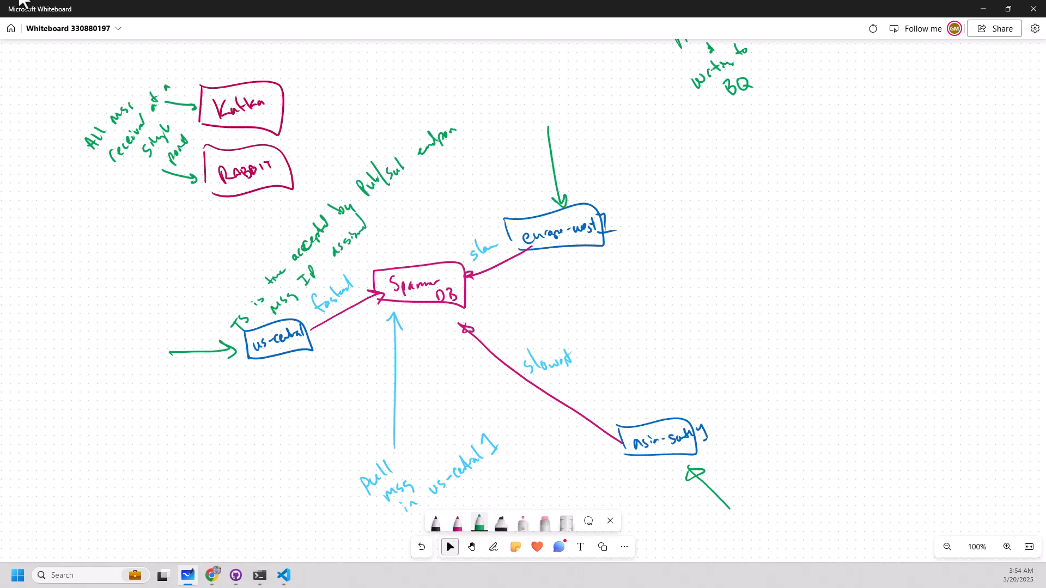
{"action": "left_click", "coordinate": [490, 351]}
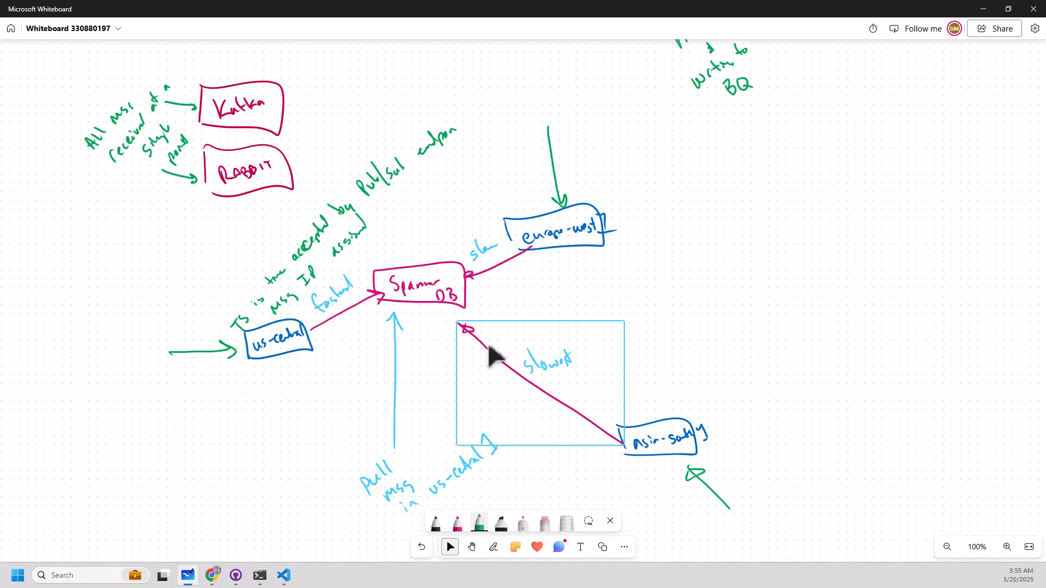
{"action": "left_click", "coordinate": [485, 327]}
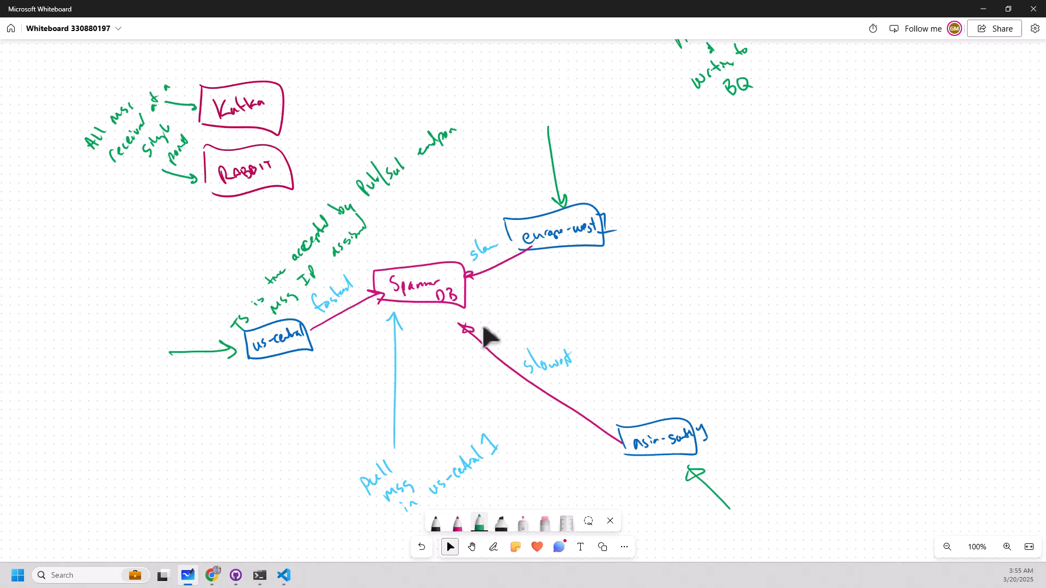
Switch to the command prompt and run gcloud pubsub subscriptions pull demotopic-sub2 again.
{"action": "key", "text": "alt+Tab"}
{"action": "key", "text": "Up"}
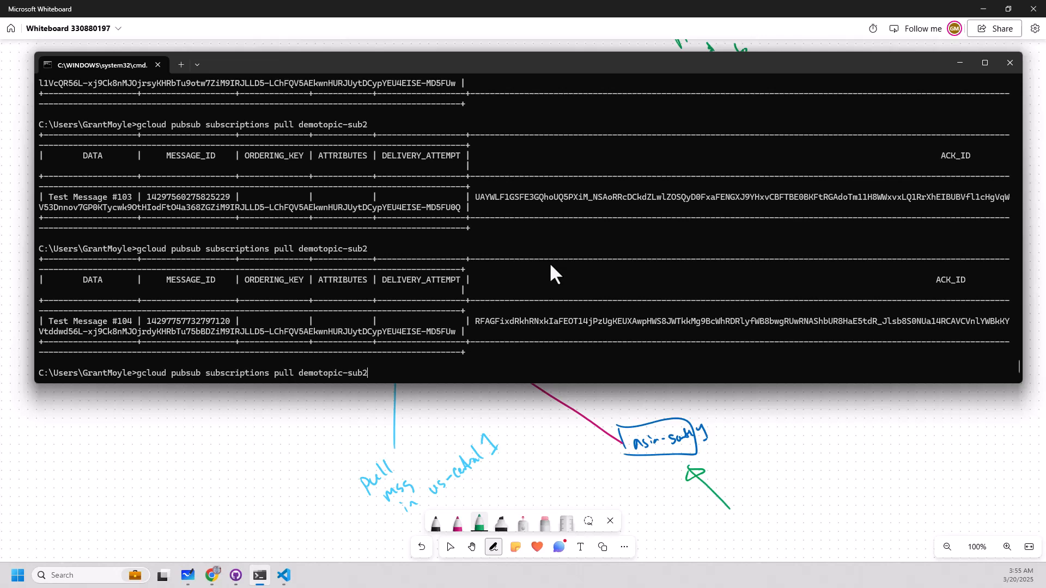
{"action": "key", "text": "Return"}
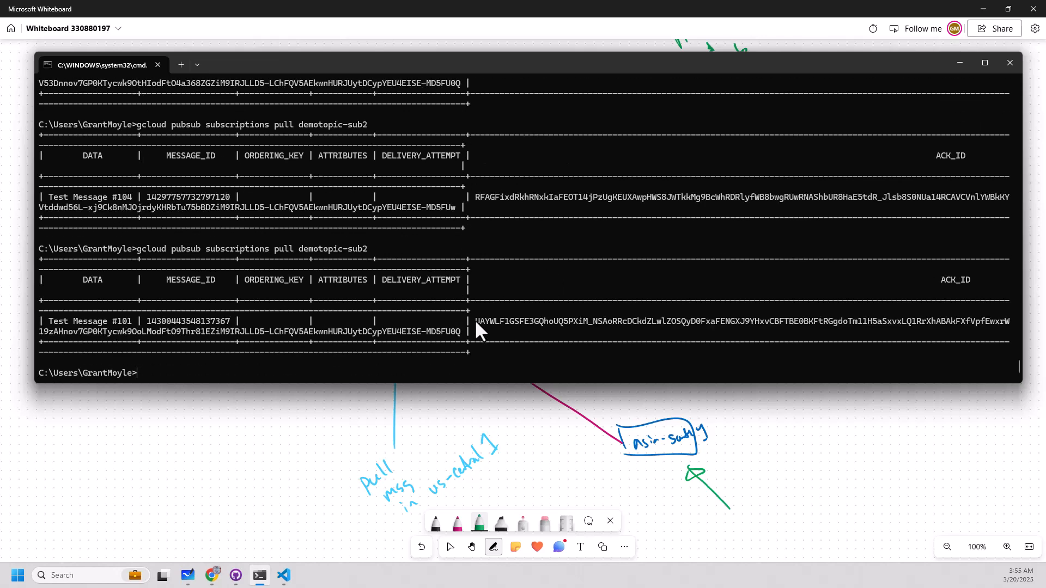
Copy the ACK_ID of Test Message #101 and recall the earlier gcloud pubsub subscriptions ack command for demotopic-sub2.
{"action": "left_click_drag", "start_coordinate": [475, 321], "coordinate": [454, 329]}
{"action": "key", "text": "ctrl+c"}
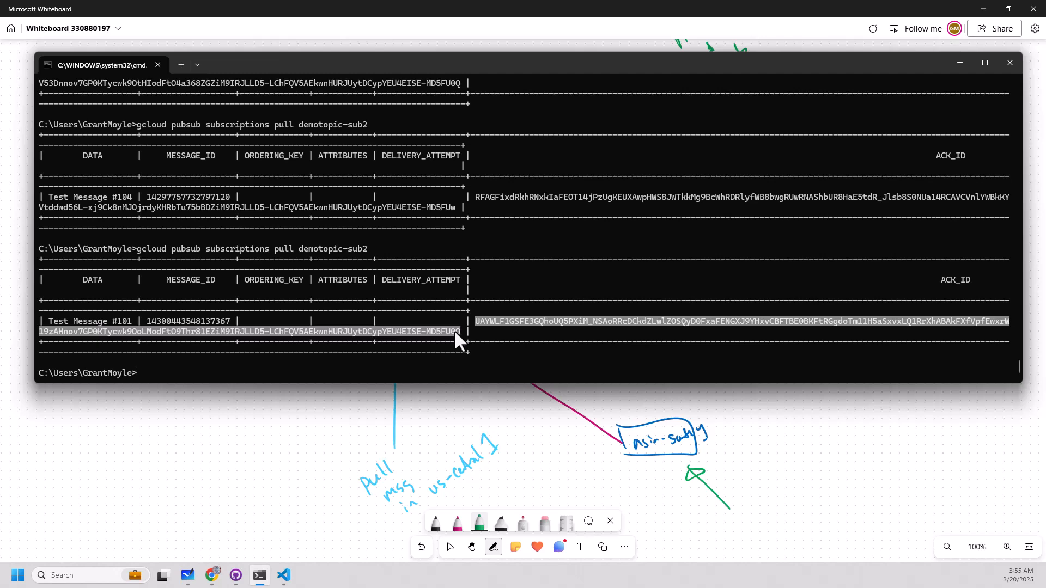
{"action": "right_click", "coordinate": [454, 329]}
{"action": "key", "text": "Up"}
{"action": "key", "text": "Up"}
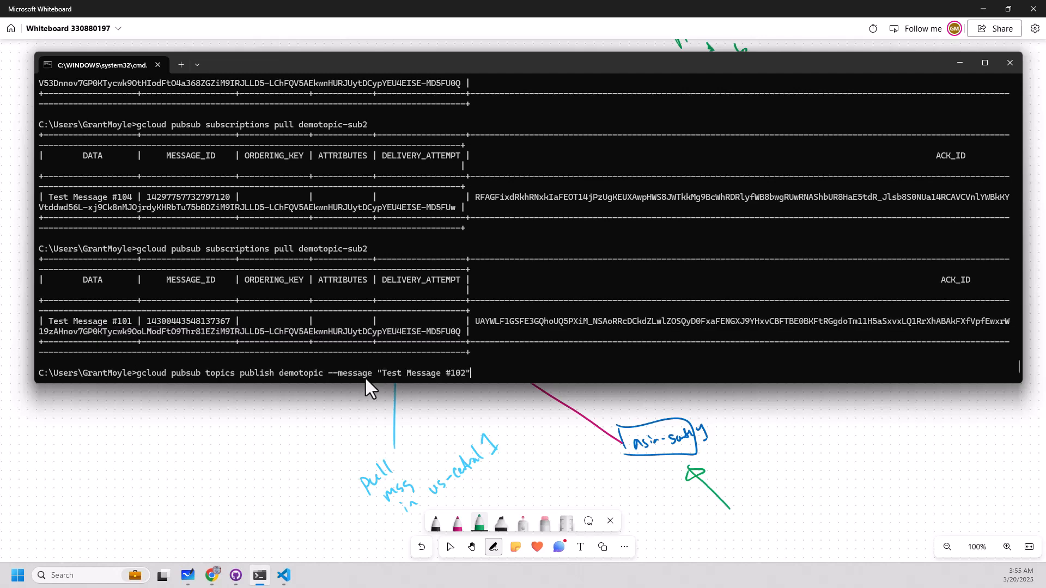
{"action": "key", "text": "Up"}
{"action": "key", "text": "Up"}
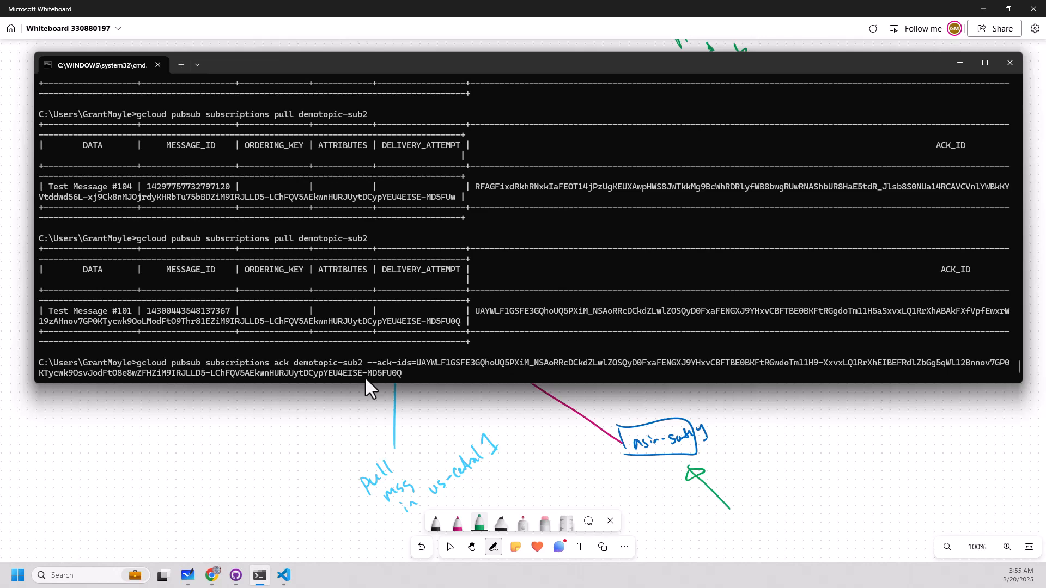
Replace the ID after --ack-ids= with the copied ACK_ID and run the command to acknowledge Test Message #101.
{"action": "key", "text": "BackSpace"}
{"action": "key", "text": "BackSpace"}
{"action": "key", "text": "BackSpace"}
{"action": "key", "text": "BackSpace"}
{"action": "key", "text": "BackSpace"}
{"action": "key", "text": "BackSpace"}
{"action": "key", "text": "BackSpace"}
{"action": "key", "text": "BackSpace"}
{"action": "key", "text": "BackSpace"}
{"action": "key", "text": "BackSpace"}
{"action": "key", "text": "BackSpace"}
{"action": "key", "text": "BackSpace"}
{"action": "key", "text": "BackSpace"}
{"action": "key", "text": "BackSpace"}
{"action": "key", "text": "BackSpace"}
{"action": "key", "text": "BackSpace"}
{"action": "key", "text": "BackSpace"}
{"action": "key", "text": "BackSpace"}
{"action": "key", "text": "BackSpace"}
{"action": "key", "text": "BackSpace"}
{"action": "key", "text": "BackSpace"}
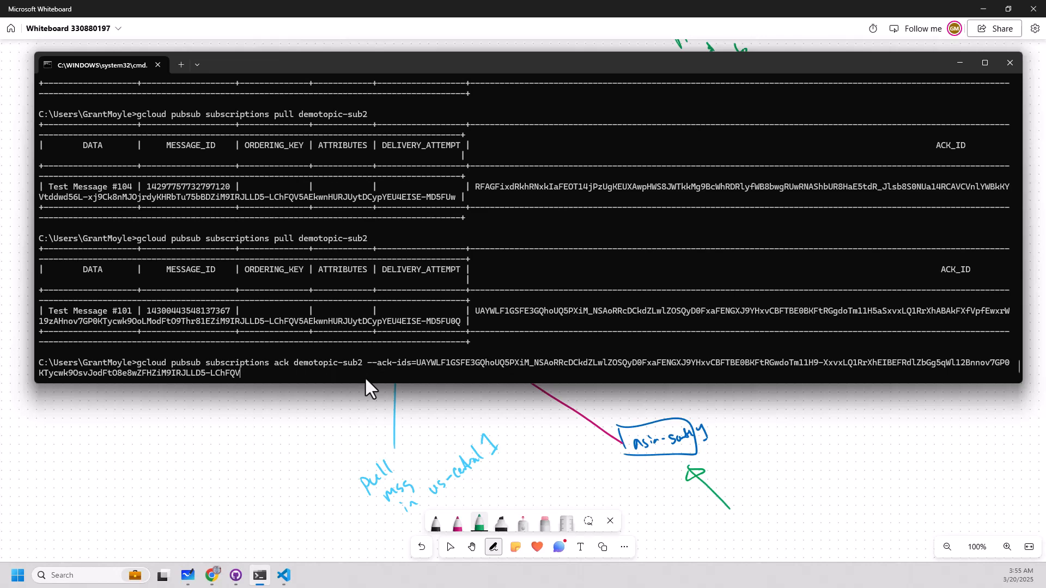
{"action": "key", "text": "BackSpace"}
{"action": "key", "text": "BackSpace"}
{"action": "key", "text": "BackSpace"}
{"action": "key", "text": "BackSpace"}
{"action": "key", "text": "BackSpace"}
{"action": "key", "text": "BackSpace"}
{"action": "key", "text": "BackSpace"}
{"action": "key", "text": "BackSpace"}
{"action": "key", "text": "BackSpace"}
{"action": "key", "text": "BackSpace"}
{"action": "key", "text": "BackSpace"}
{"action": "key", "text": "BackSpace"}
{"action": "key", "text": "BackSpace"}
{"action": "key", "text": "BackSpace"}
{"action": "key", "text": "BackSpace"}
{"action": "key", "text": "BackSpace"}
{"action": "key", "text": "BackSpace"}
{"action": "key", "text": "BackSpace"}
{"action": "key", "text": "BackSpace"}
{"action": "key", "text": "BackSpace"}
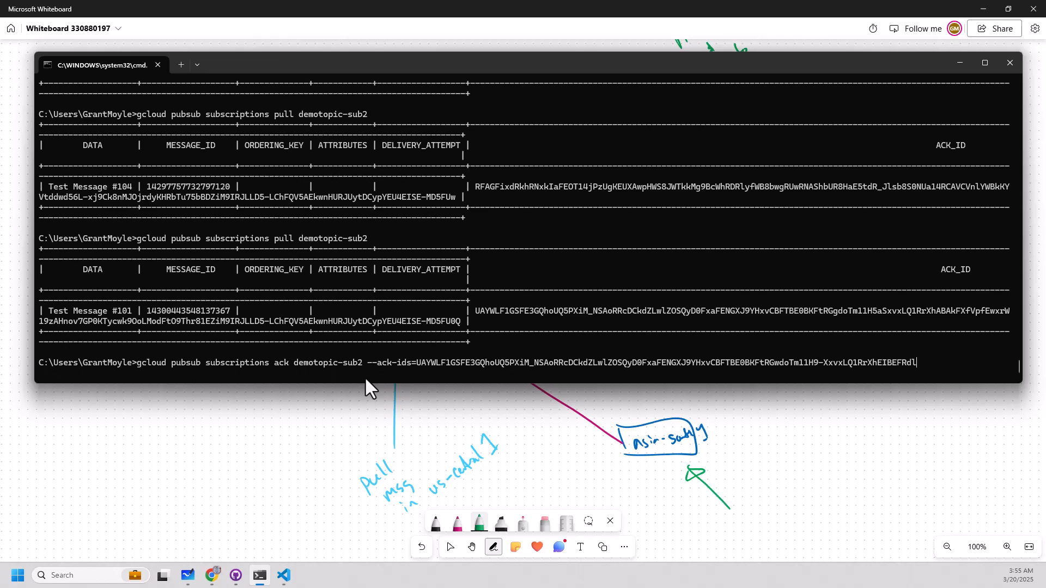
{"action": "key", "text": "BackSpace"}
{"action": "key", "text": "BackSpace"}
{"action": "key", "text": "BackSpace"}
{"action": "key", "text": "BackSpace"}
{"action": "key", "text": "BackSpace"}
{"action": "key", "text": "BackSpace"}
{"action": "key", "text": "BackSpace"}
{"action": "key", "text": "BackSpace"}
{"action": "key", "text": "BackSpace"}
{"action": "key", "text": "BackSpace"}
{"action": "key", "text": "BackSpace"}
{"action": "key", "text": "BackSpace"}
{"action": "key", "text": "BackSpace"}
{"action": "key", "text": "BackSpace"}
{"action": "key", "text": "BackSpace"}
{"action": "key", "text": "BackSpace"}
{"action": "key", "text": "BackSpace"}
{"action": "key", "text": "BackSpace"}
{"action": "key", "text": "BackSpace"}
{"action": "key", "text": "BackSpace"}
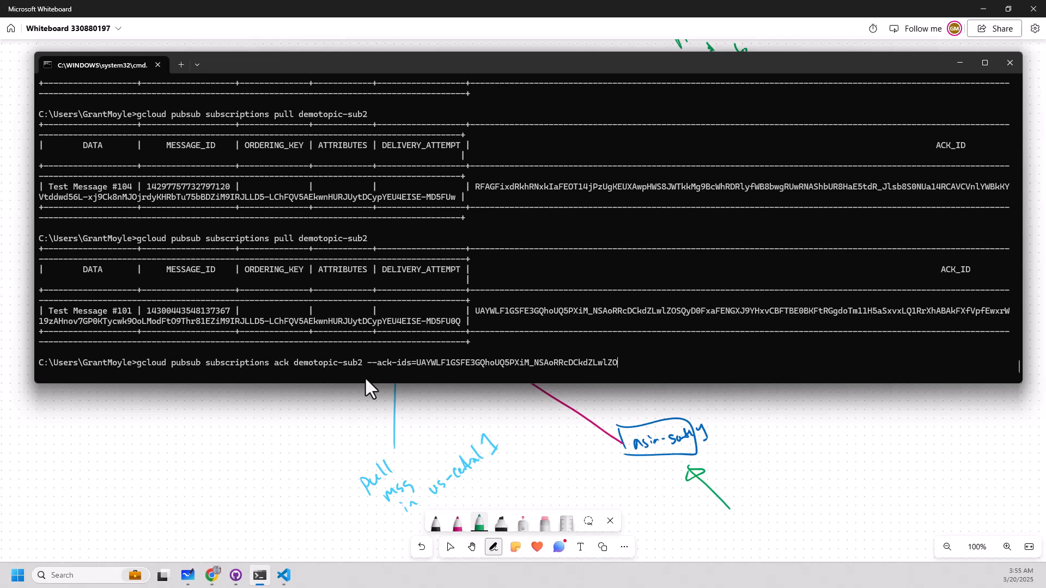
{"action": "key", "text": "BackSpace"}
{"action": "key", "text": "BackSpace"}
{"action": "key", "text": "BackSpace"}
{"action": "key", "text": "BackSpace"}
{"action": "key", "text": "BackSpace"}
{"action": "key", "text": "BackSpace"}
{"action": "key", "text": "BackSpace"}
{"action": "key", "text": "BackSpace"}
{"action": "key", "text": "BackSpace"}
{"action": "key", "text": "BackSpace"}
{"action": "key", "text": "BackSpace"}
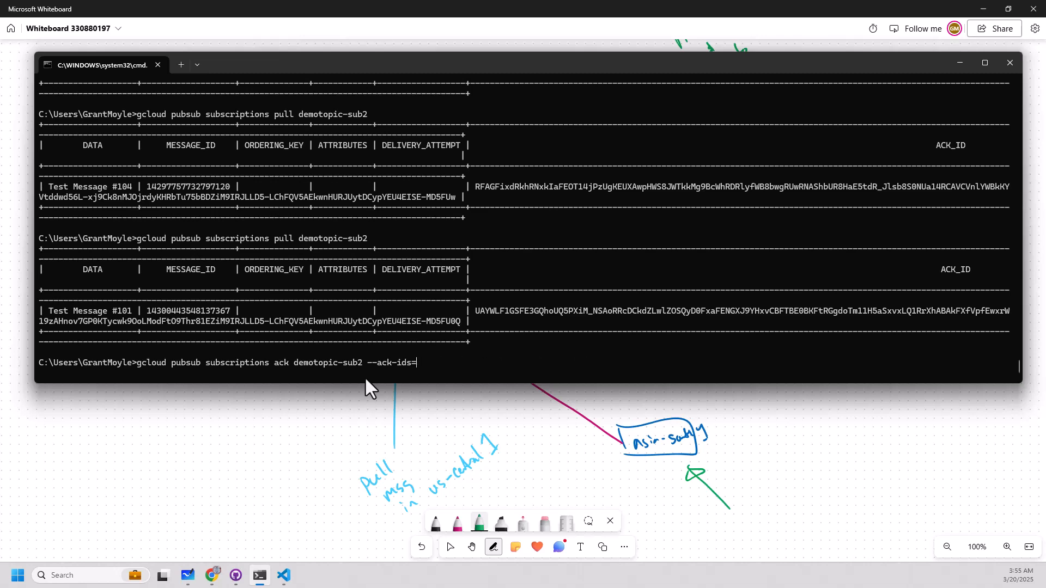
{"action": "key", "text": "ctrl+v"}
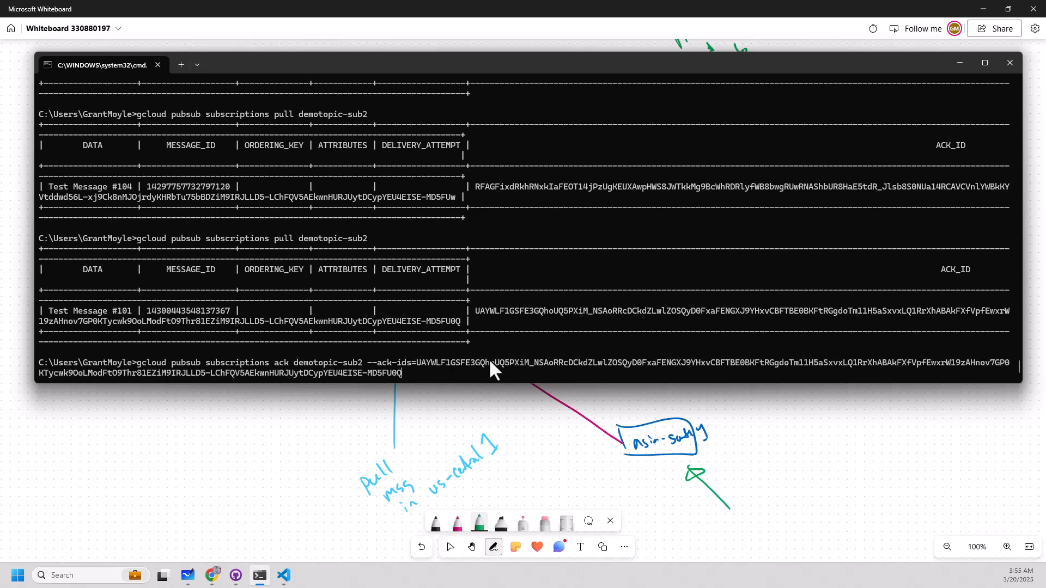
{"action": "key", "text": "Return"}
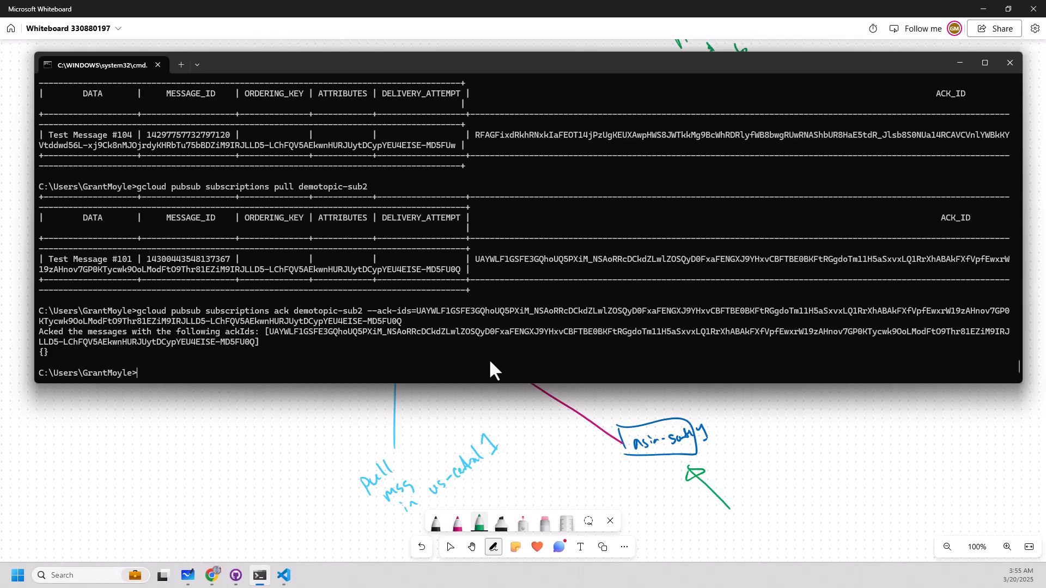
Run gcloud pubsub subscriptions pull demotopic-sub2 with --limit=10.
{"action": "key", "text": "Up"}
{"action": "key", "text": "Up"}
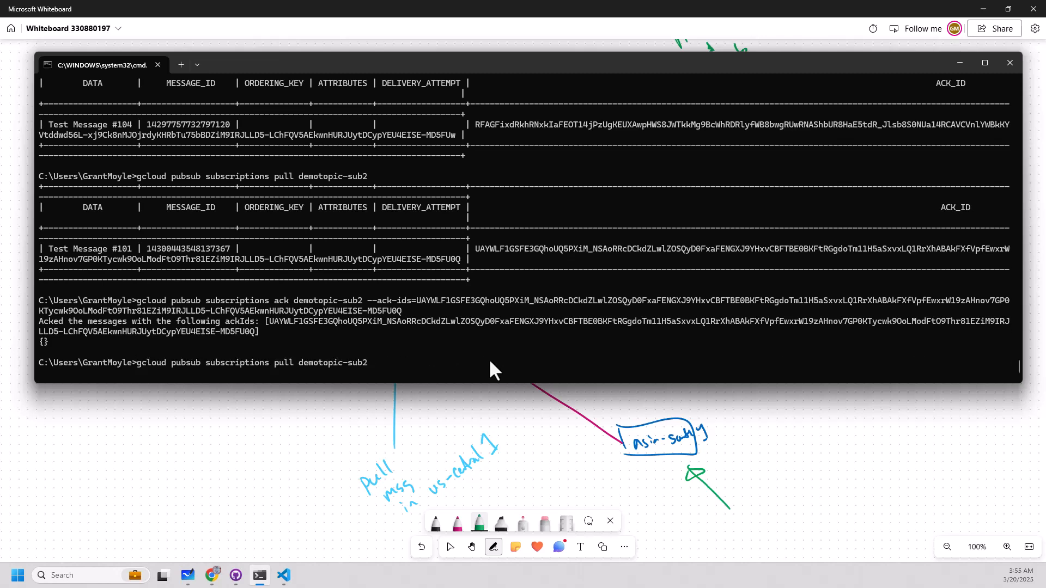
{"action": "type", "text": "--limit="}
{"action": "type", "text": "10"}
{"action": "key", "text": "Return"}
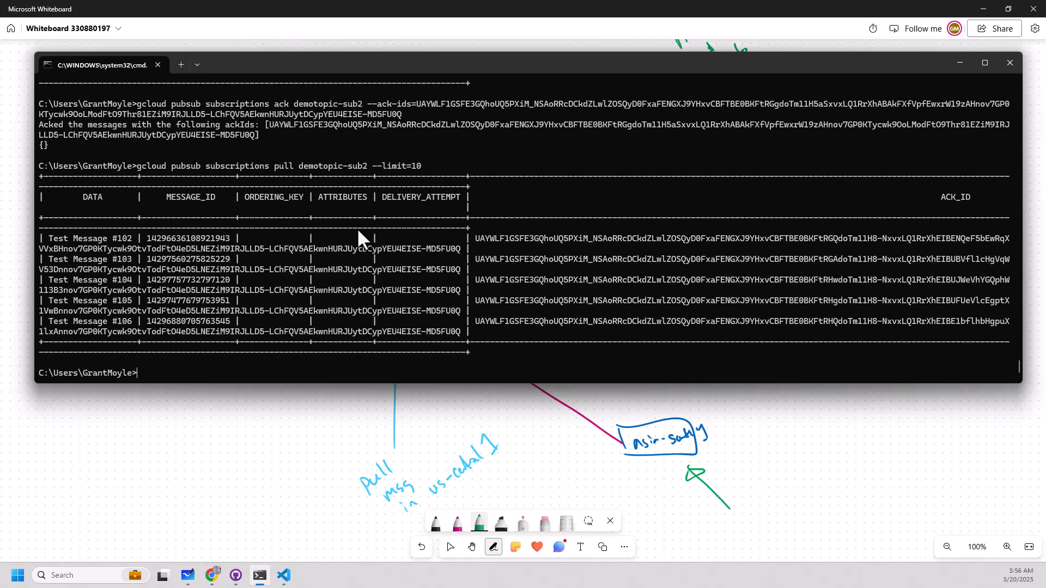
Rerun the demotopic-sub2 pull with the limit of 10 two more times to check redelivery.
{"action": "key", "text": "Up"}
{"action": "key", "text": "Return"}
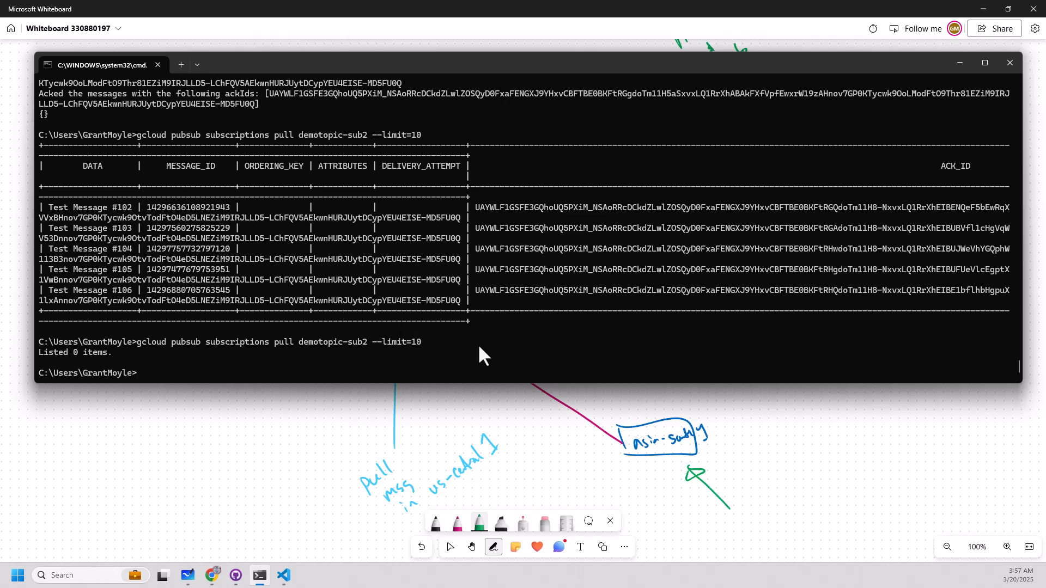
{"action": "key", "text": "Up"}
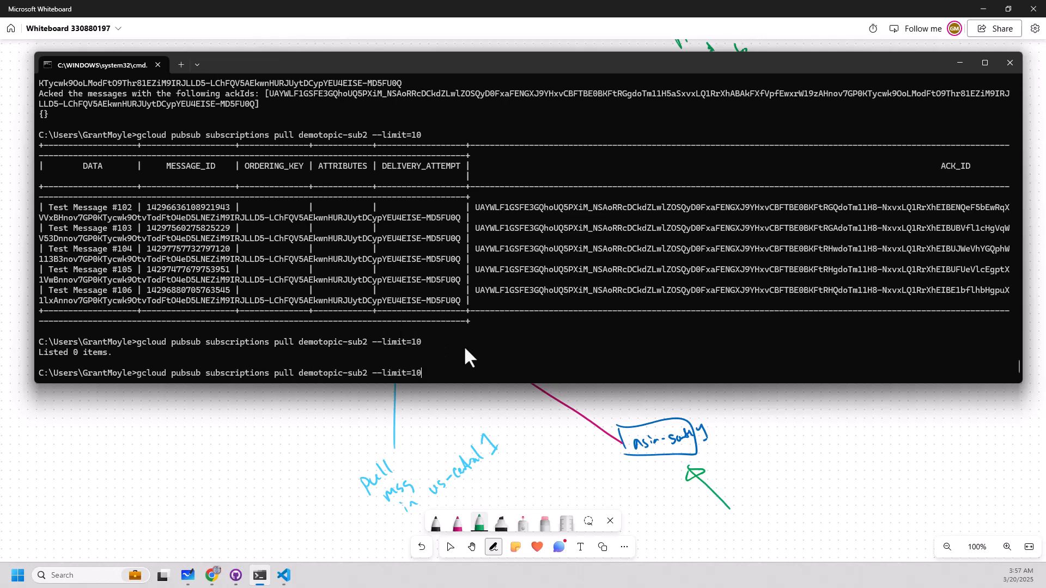
{"action": "key", "text": "Return"}
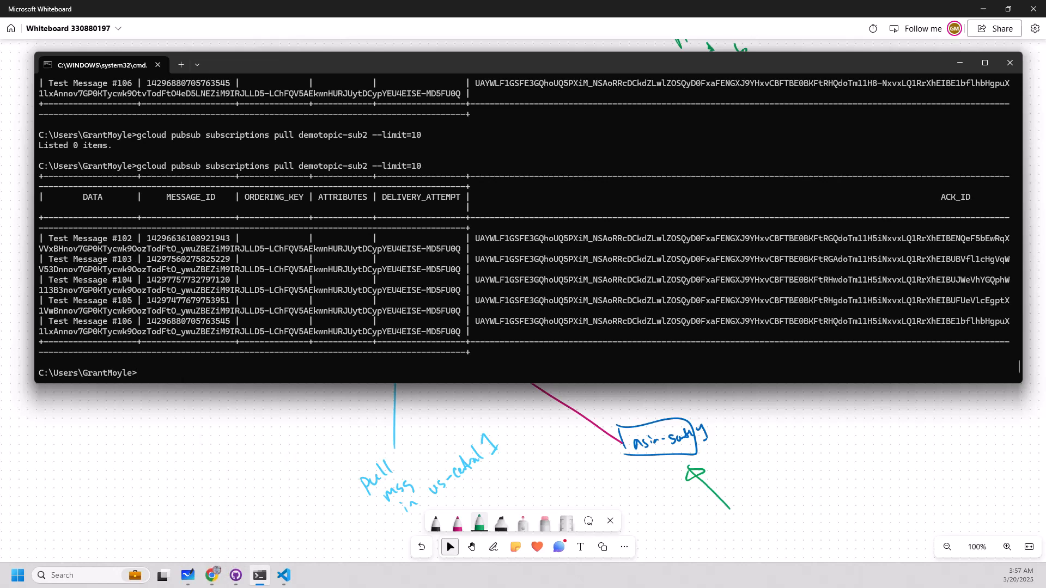
{"action": "left_click", "coordinate": [984, 10]}
{"action": "left_click", "coordinate": [516, 466]}
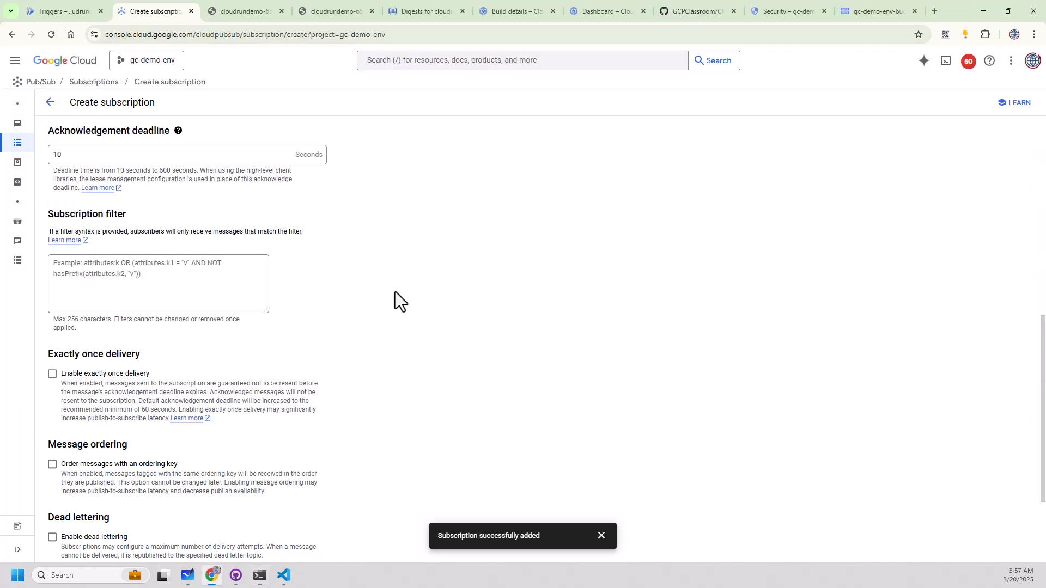
{"action": "mouse_move", "coordinate": [23, 124]}
{"action": "scroll", "coordinate": [170, 215], "scroll_direction": "up", "scroll_amount": 10}
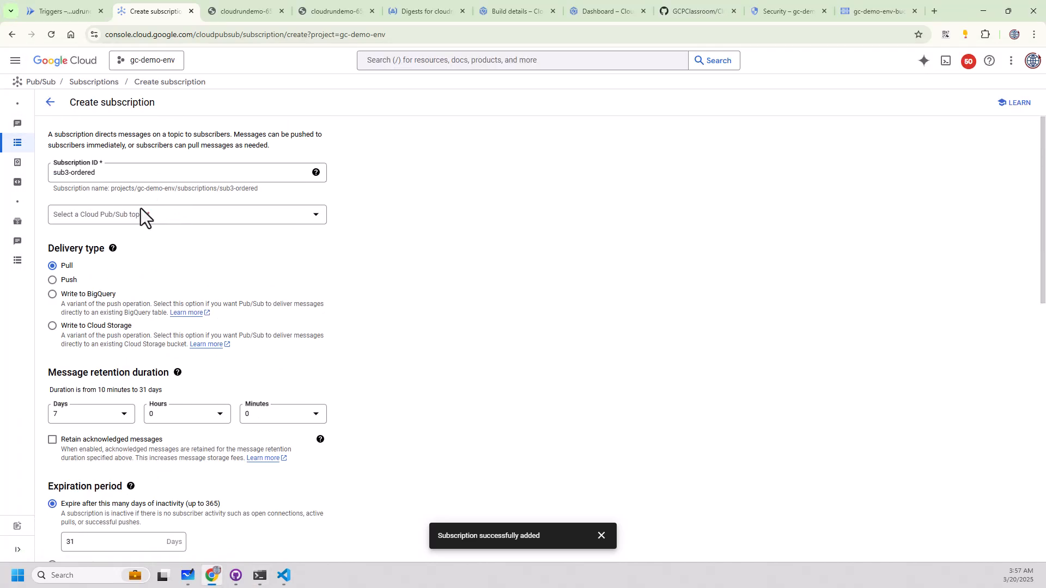
{"action": "left_click", "coordinate": [69, 280]}
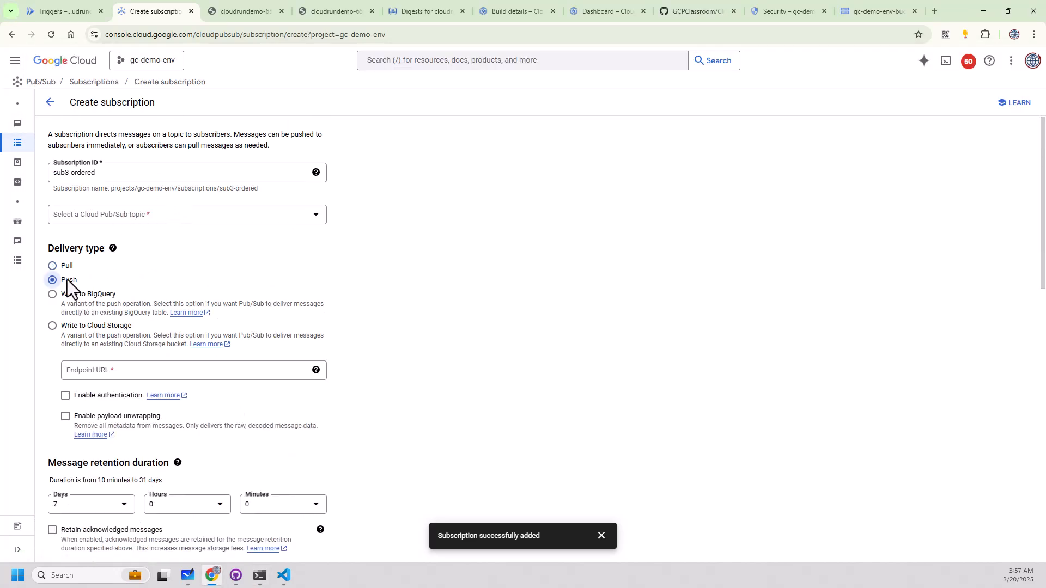
{"action": "left_click", "coordinate": [91, 370]}
{"action": "type", "text": "http"}
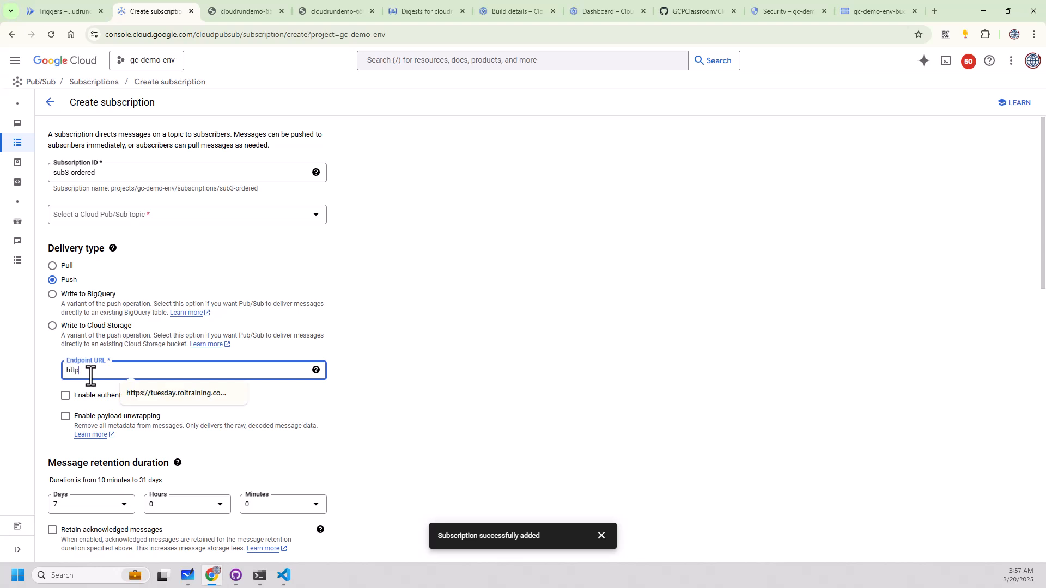
{"action": "type", "text": "s://api"}
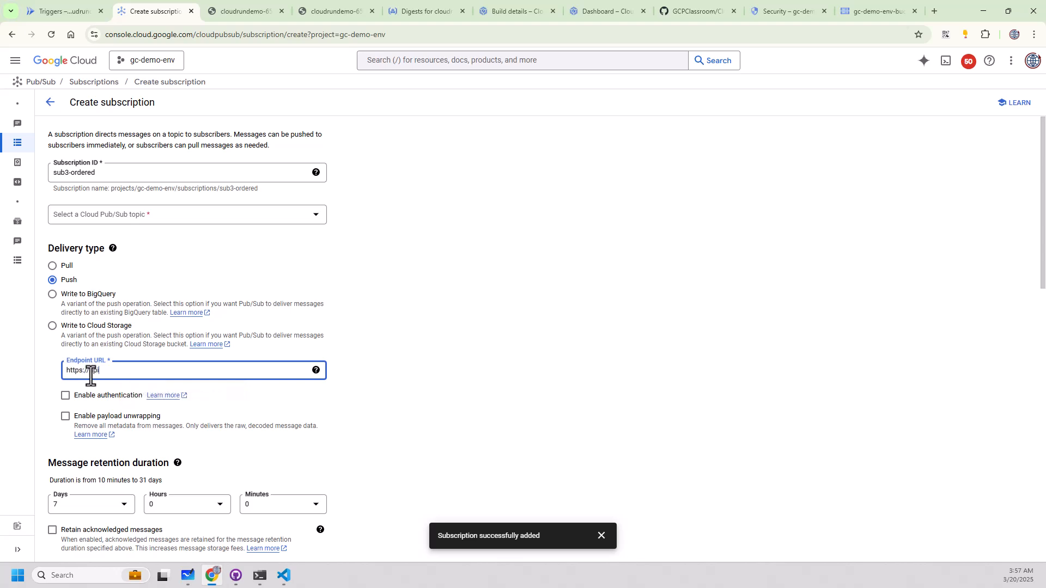
{"action": "type", "text": "s.roitraining.com/app1"}
Try authentication for the push endpoint, view the available service accounts, and turn authentication back off.
{"action": "left_click_drag", "start_coordinate": [87, 401], "coordinate": [91, 400]}
{"action": "left_click", "coordinate": [74, 397]}
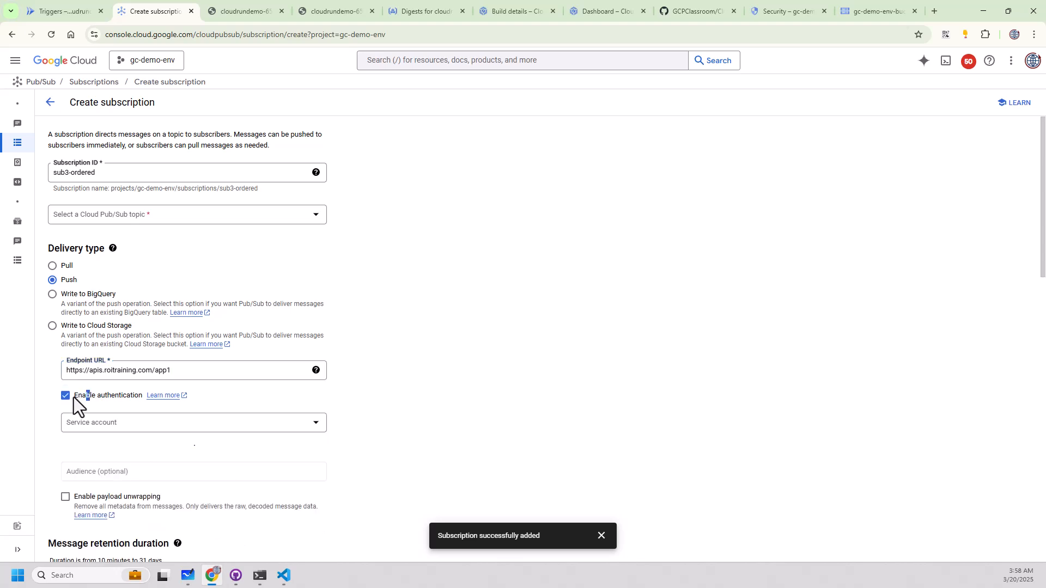
{"action": "left_click", "coordinate": [150, 427]}
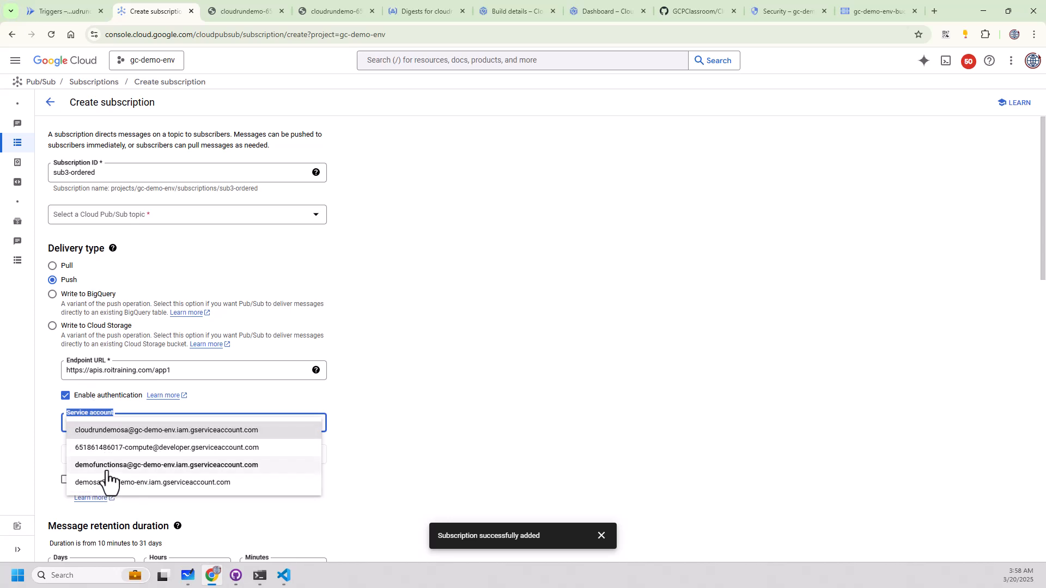
{"action": "left_click", "coordinate": [380, 410]}
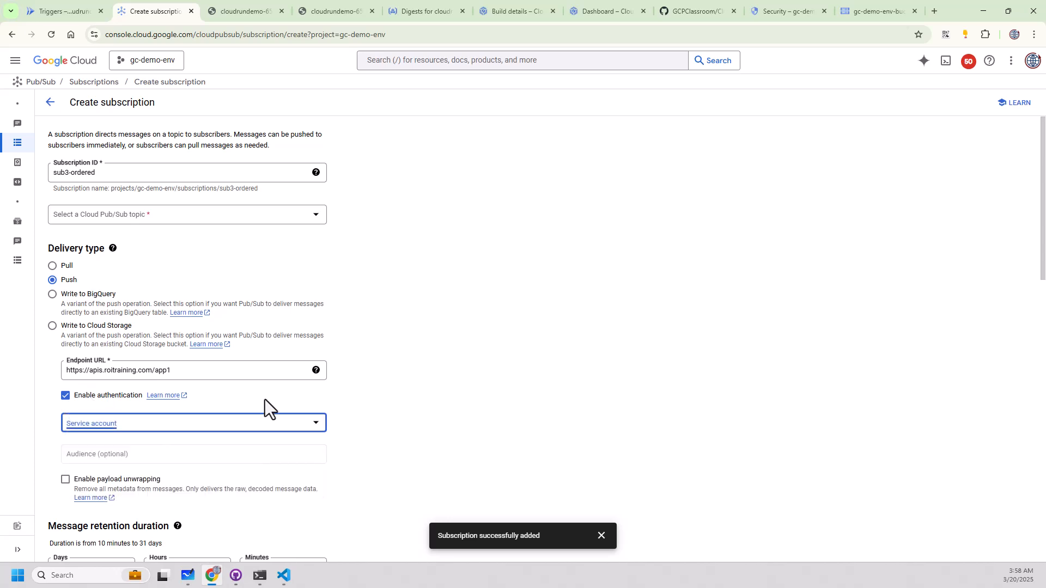
{"action": "left_click", "coordinate": [67, 398]}
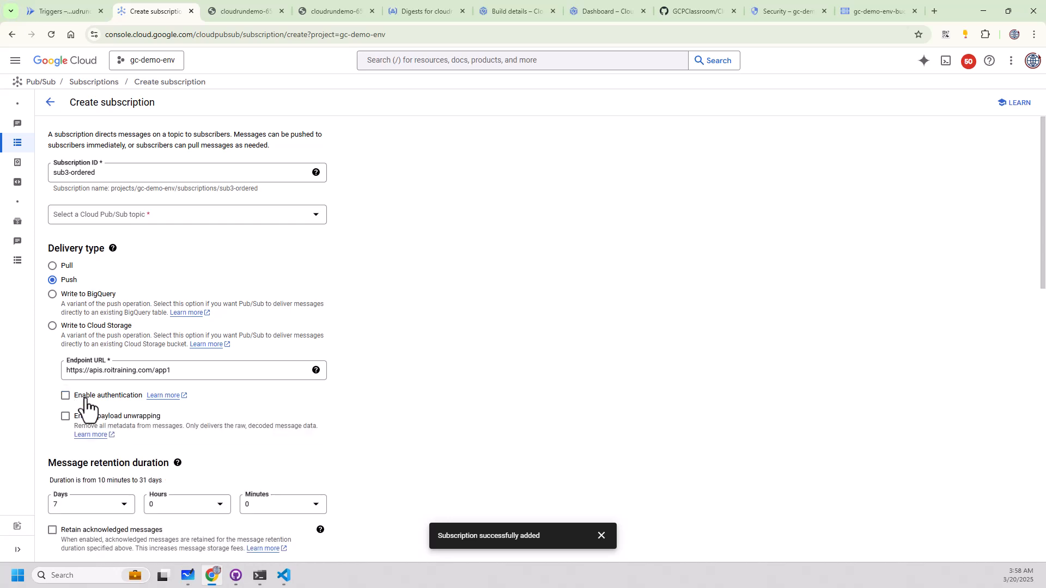
Review the push subscription's message retention, exactly once delivery, message ordering, dead lettering and retry options.
{"action": "scroll", "coordinate": [70, 434], "scroll_direction": "down", "scroll_amount": 4}
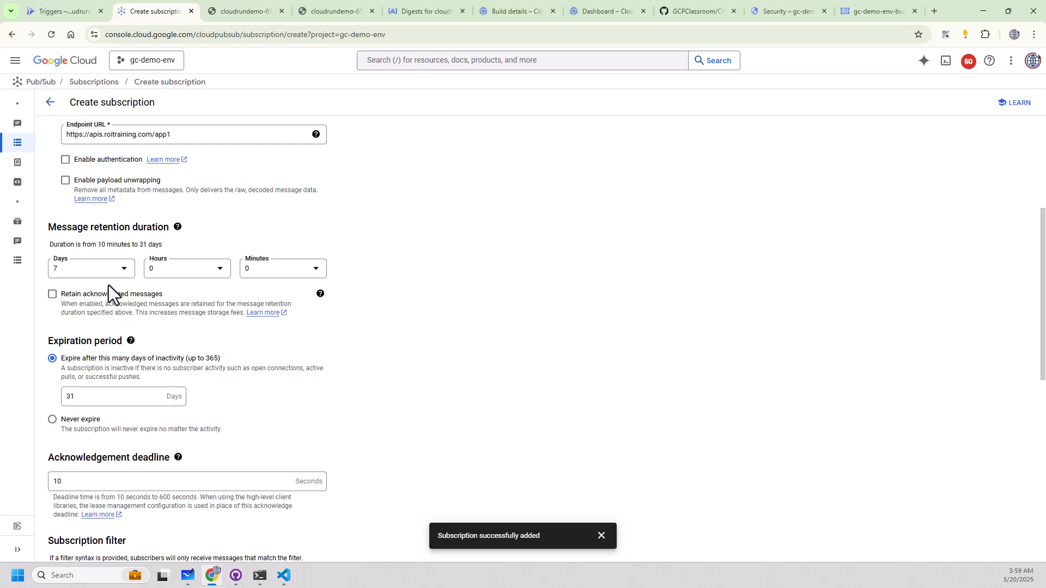
{"action": "left_click", "coordinate": [143, 296]}
{"action": "left_click", "coordinate": [53, 294]}
{"action": "scroll", "coordinate": [212, 286], "scroll_direction": "down", "scroll_amount": 8}
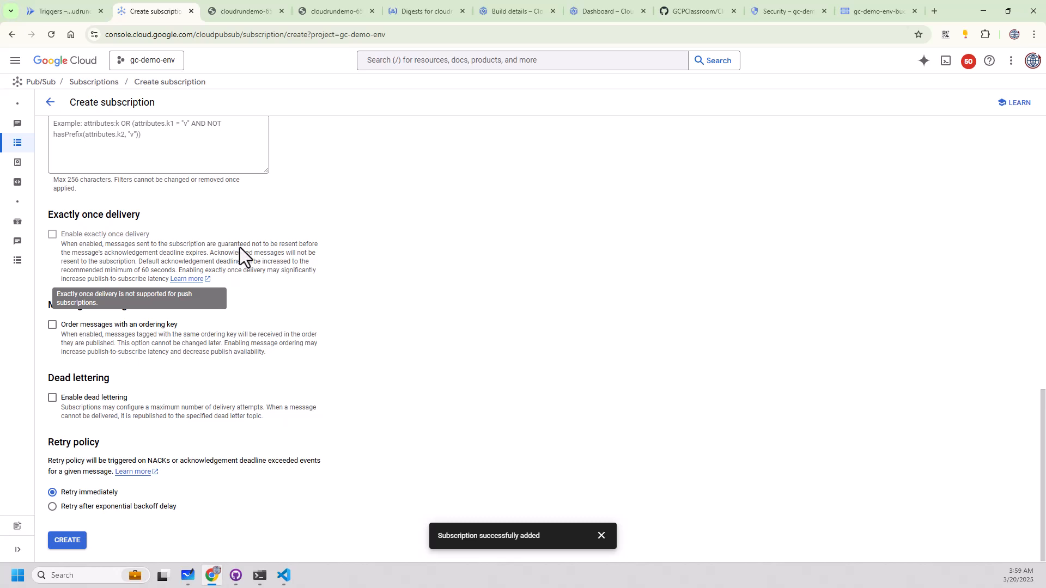
{"action": "mouse_move", "coordinate": [56, 374]}
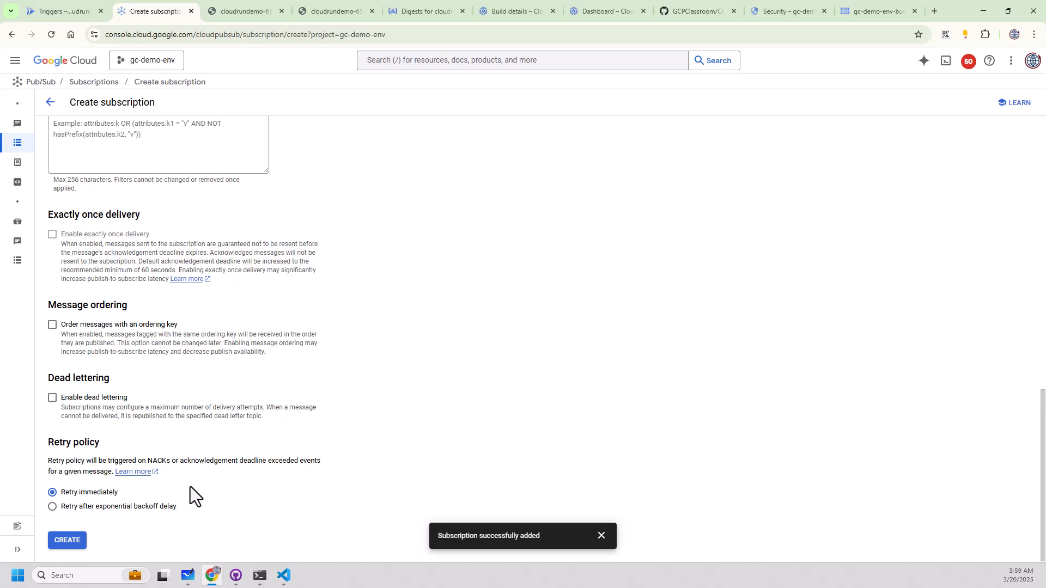
{"action": "scroll", "coordinate": [358, 388], "scroll_direction": "up", "scroll_amount": 13}
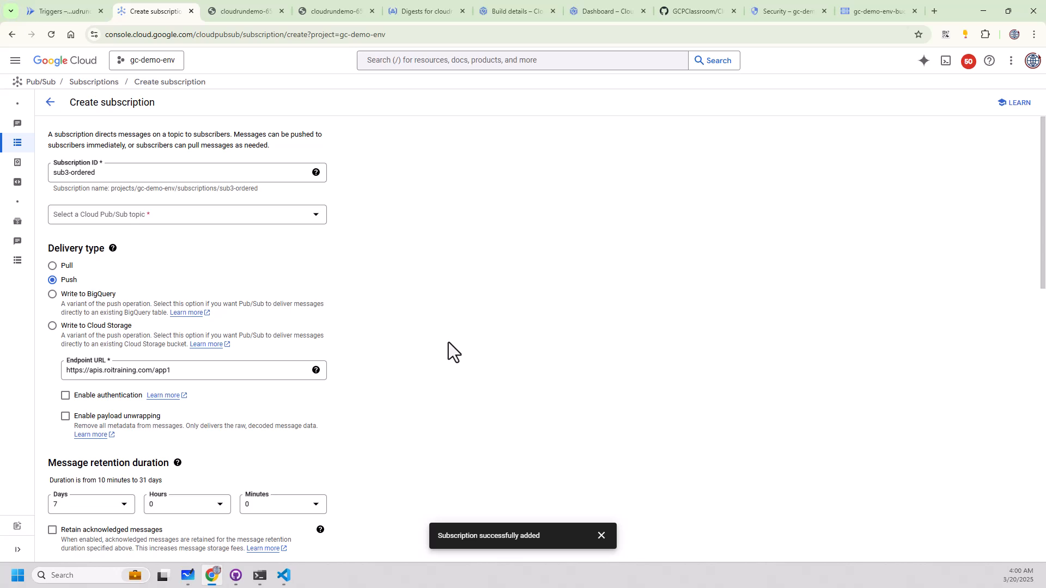
Set the subscription's retry policy to retry after exponential backoff delay.
{"action": "scroll", "coordinate": [436, 322], "scroll_direction": "down", "scroll_amount": 15}
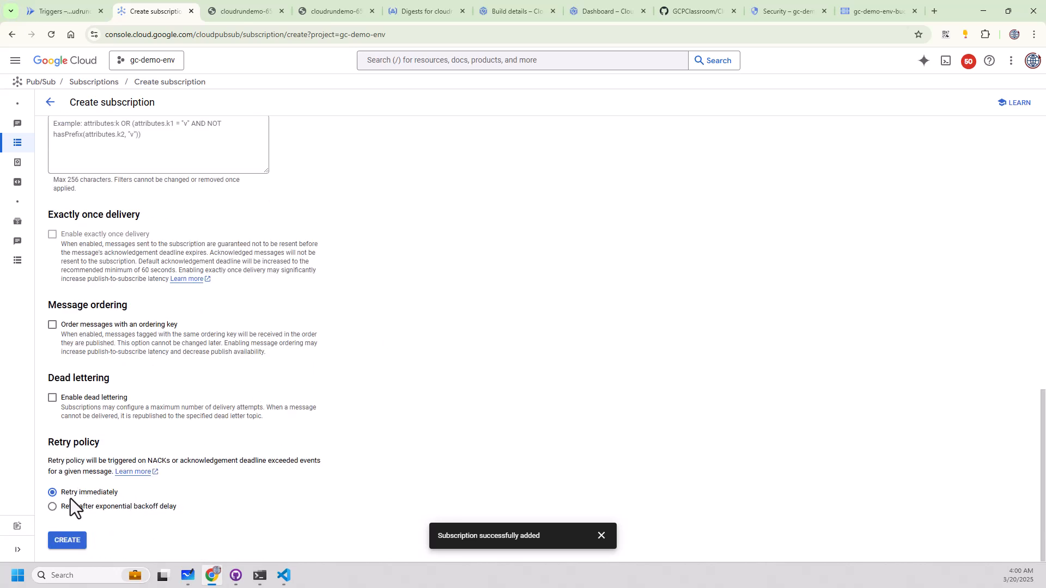
{"action": "left_click_drag", "start_coordinate": [62, 495], "coordinate": [119, 492]}
{"action": "left_click", "coordinate": [52, 508]}
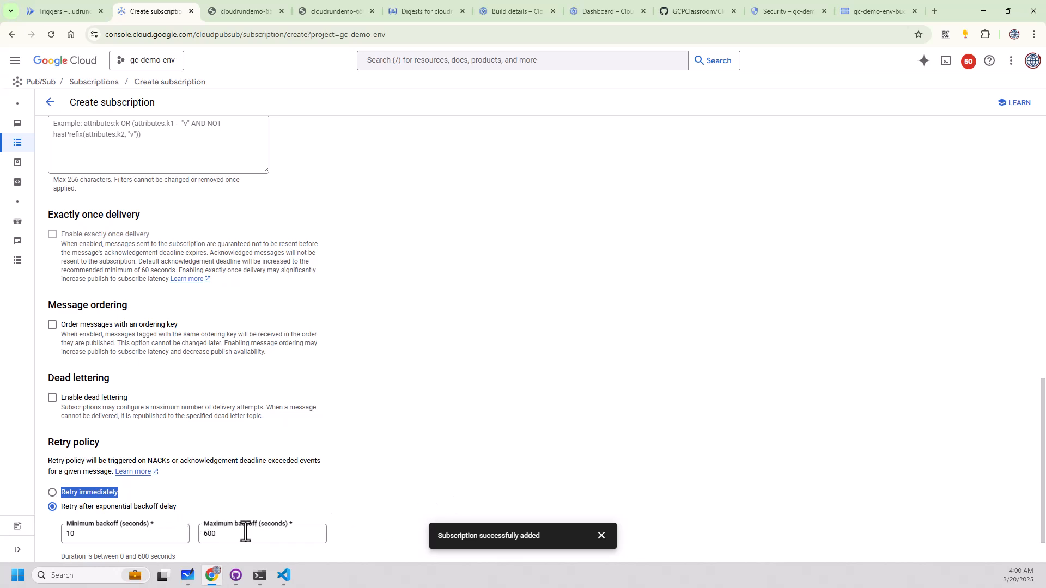
{"action": "scroll", "coordinate": [242, 512], "scroll_direction": "down", "scroll_amount": 2}
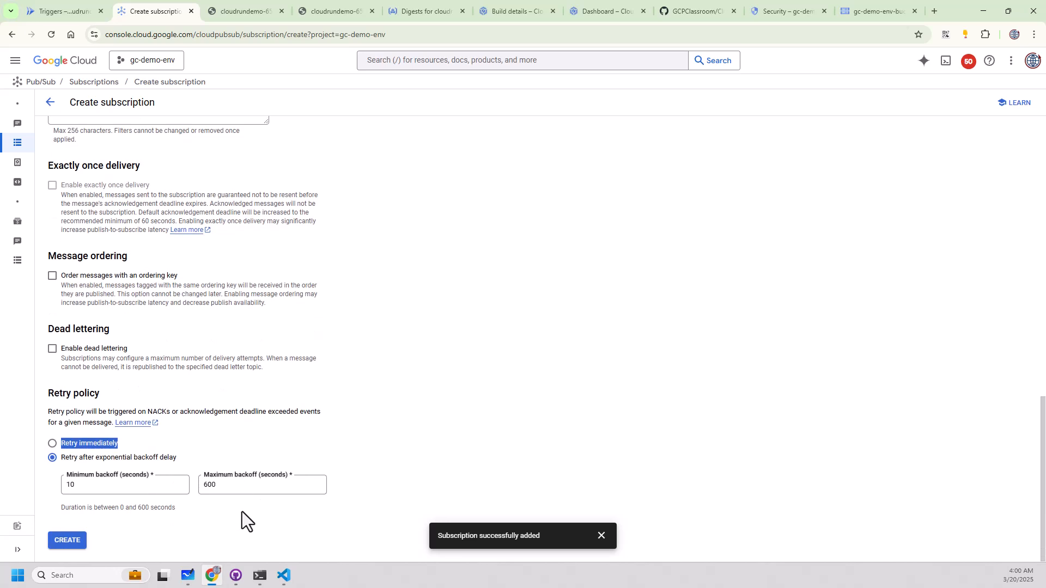
{"action": "scroll", "coordinate": [218, 507], "scroll_direction": "up", "scroll_amount": 10}
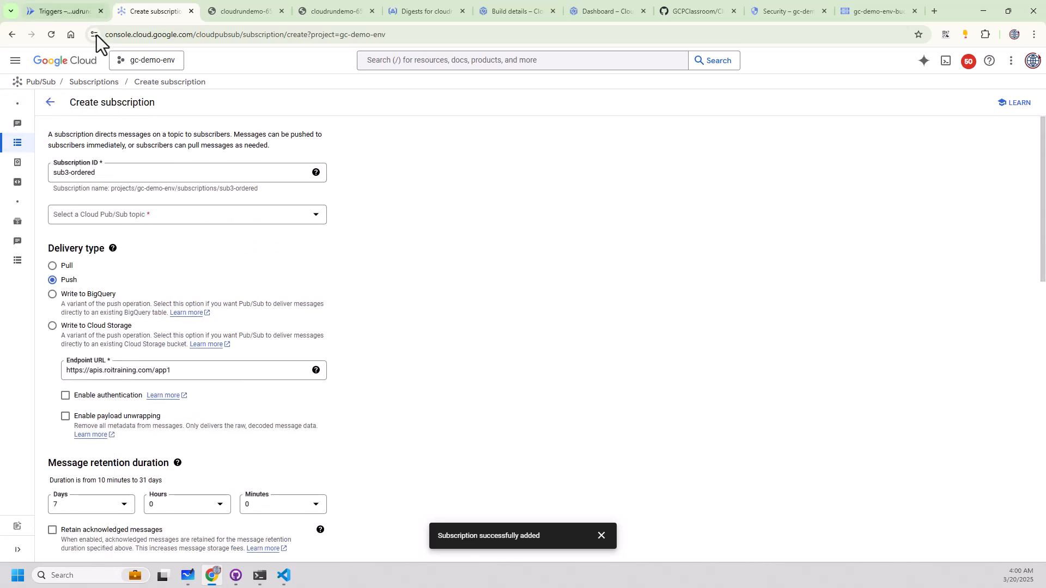
Search Google for "pubsub lite" in a new browser tab.
{"action": "mouse_move", "coordinate": [16, 166]}
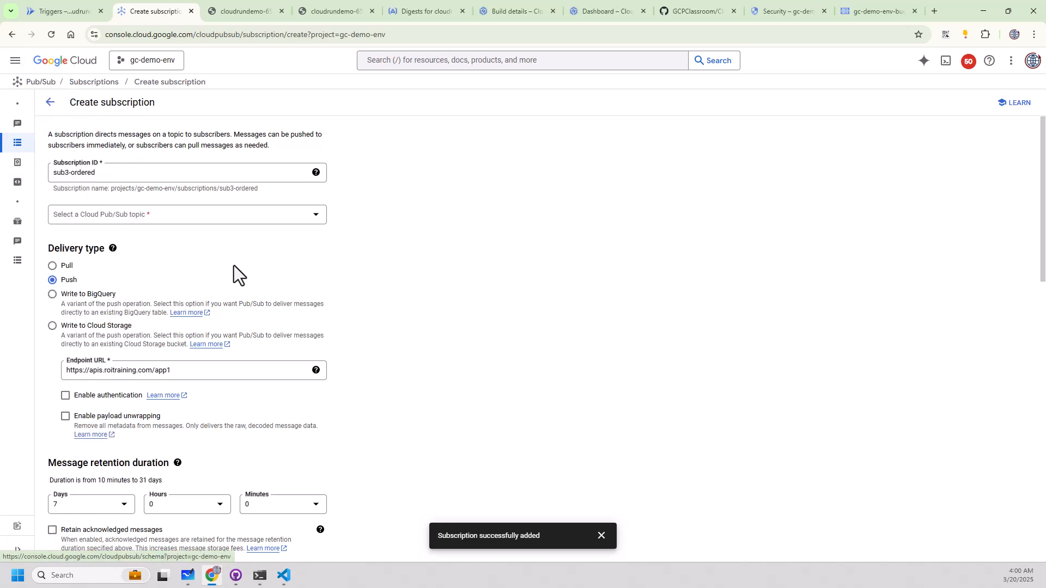
{"action": "mouse_move", "coordinate": [37, 226]}
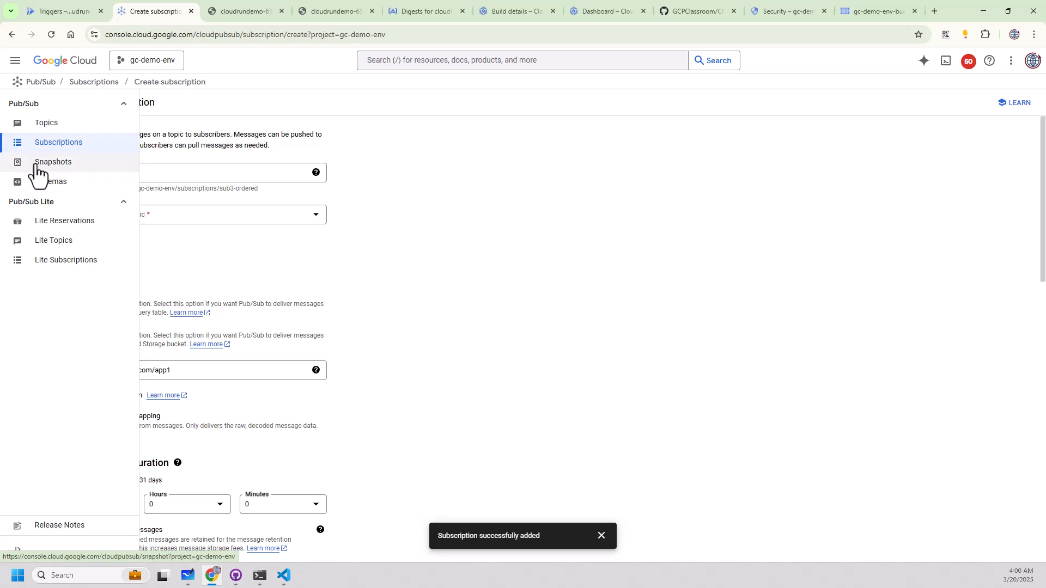
{"action": "left_click", "coordinate": [934, 16]}
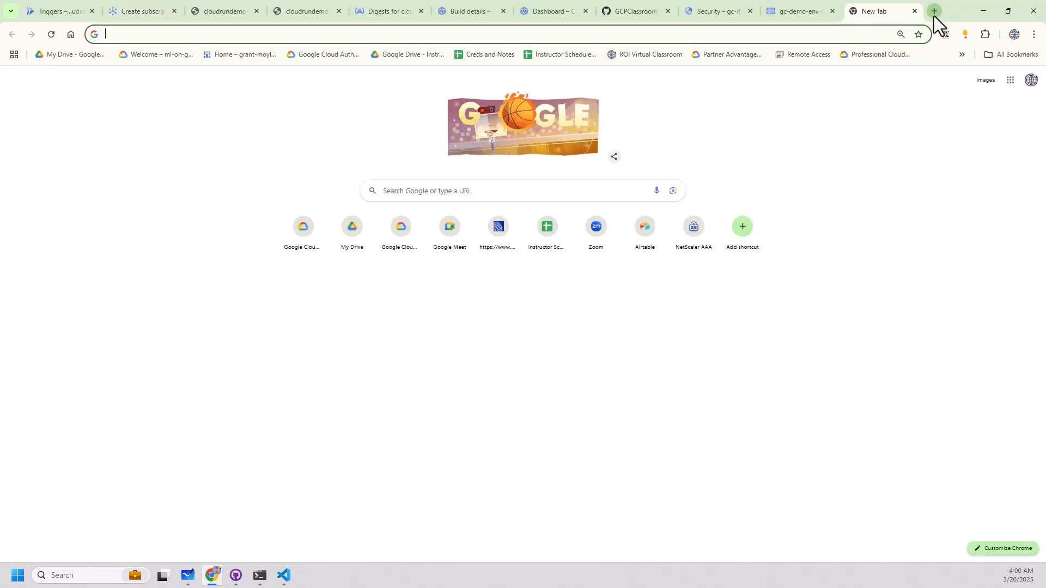
{"action": "type", "text": "po"}
{"action": "key", "text": "BackSpace"}
{"action": "key", "text": "BackSpace"}
{"action": "type", "text": "ub"}
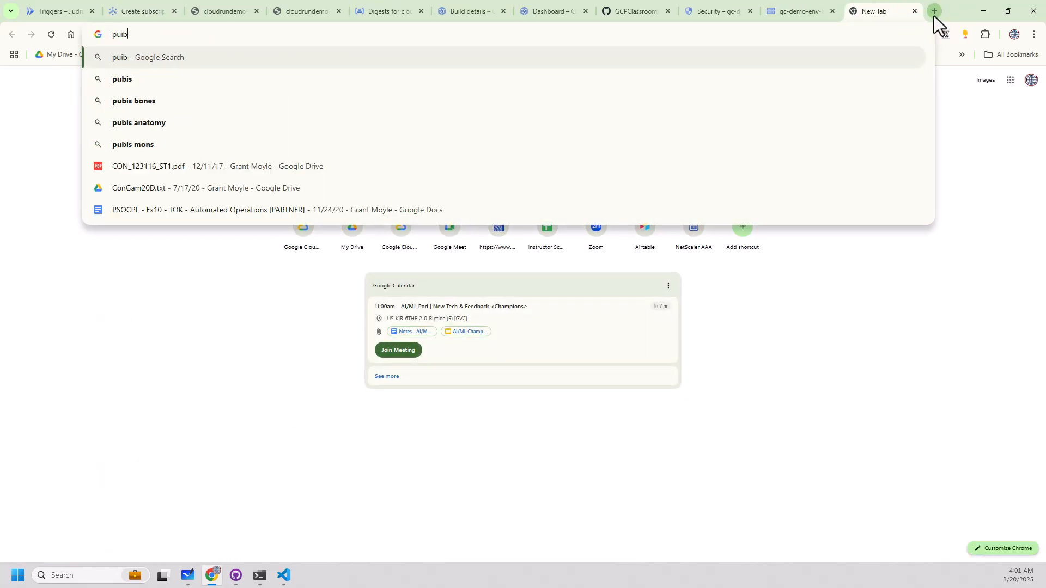
{"action": "type", "text": "sub lite"}
{"action": "key", "text": "Return"}
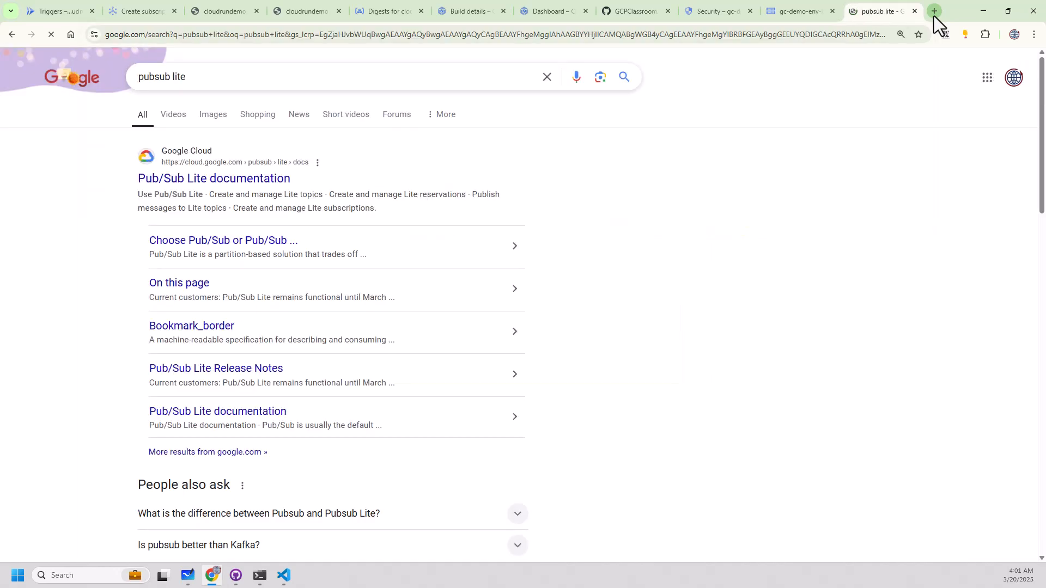
Open the Pub/Sub Lite documentation and highlight the note about its deprecation and shutdown date.
{"action": "left_click", "coordinate": [280, 183]}
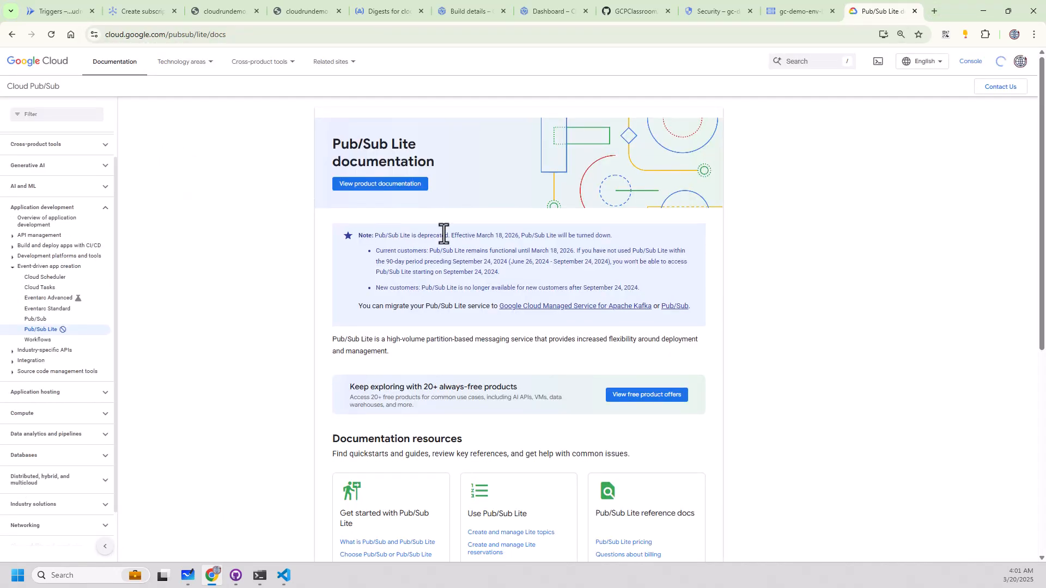
{"action": "left_click_drag", "start_coordinate": [382, 235], "coordinate": [567, 231]}
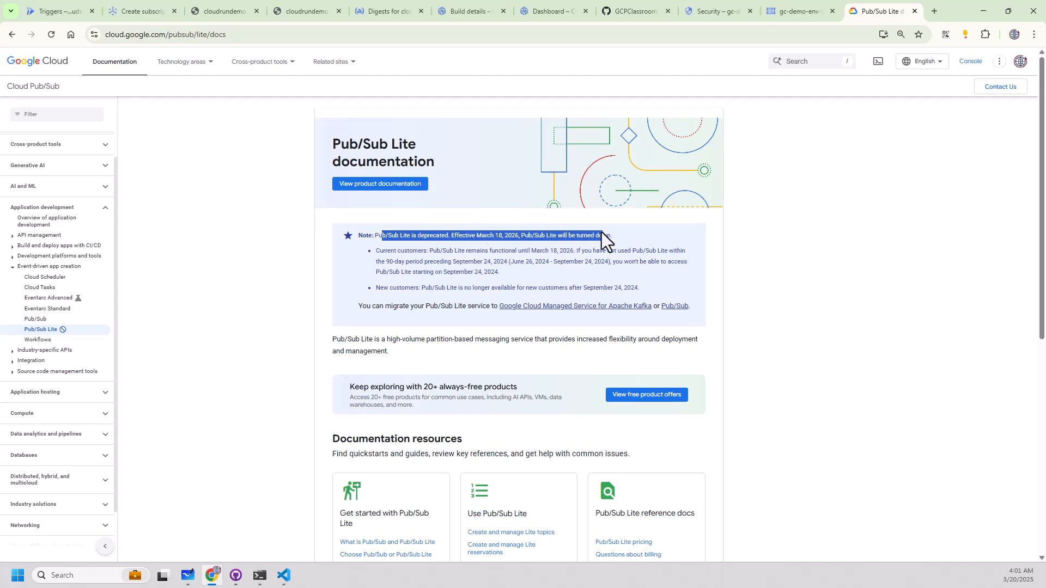
{"action": "left_click_drag", "start_coordinate": [479, 240], "coordinate": [598, 236]}
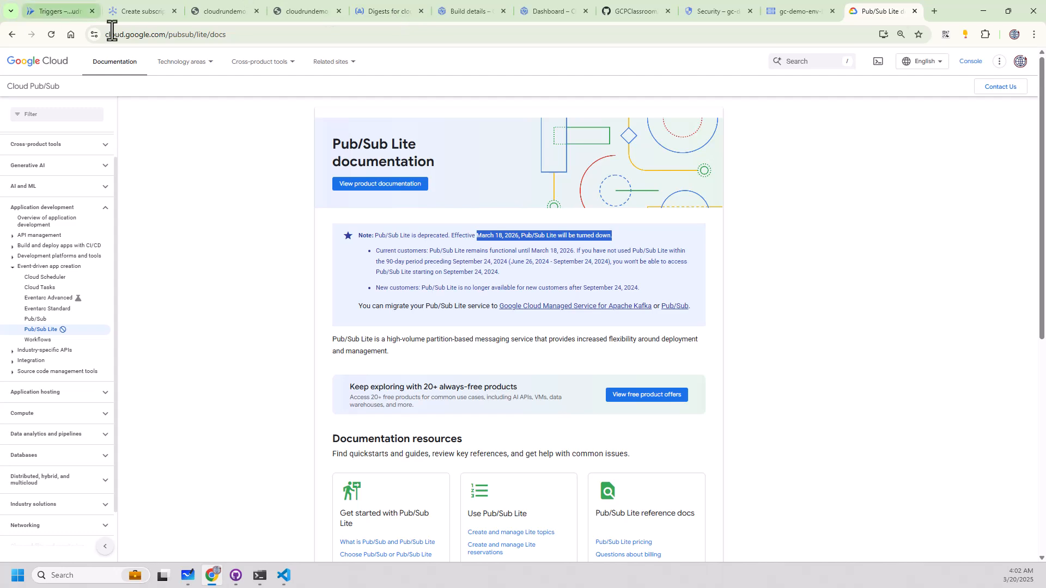
Switch to the open Triggers page of the cloudrundemo Cloud Run service.
{"action": "left_click", "coordinate": [81, 15]}
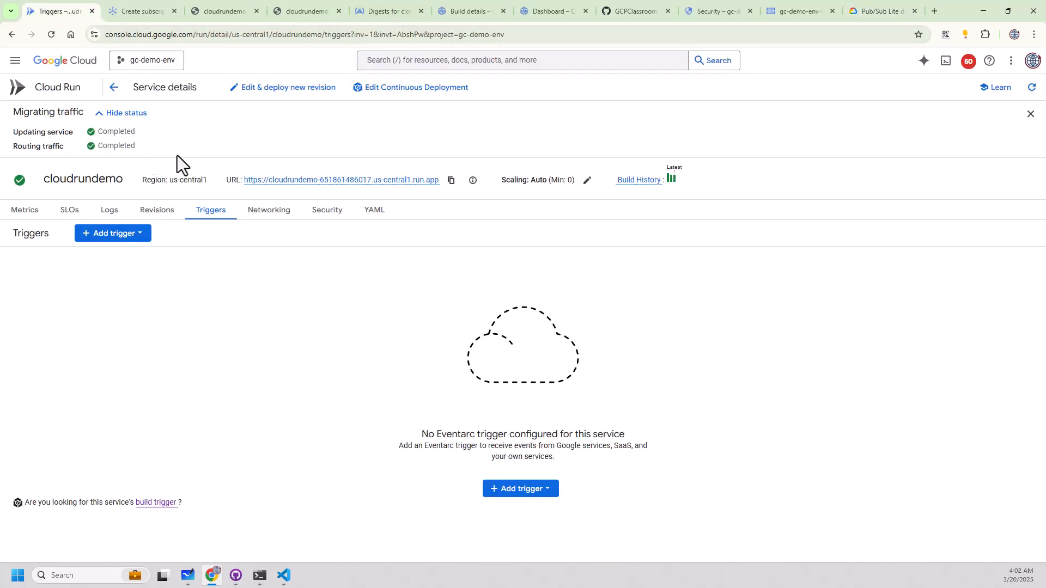